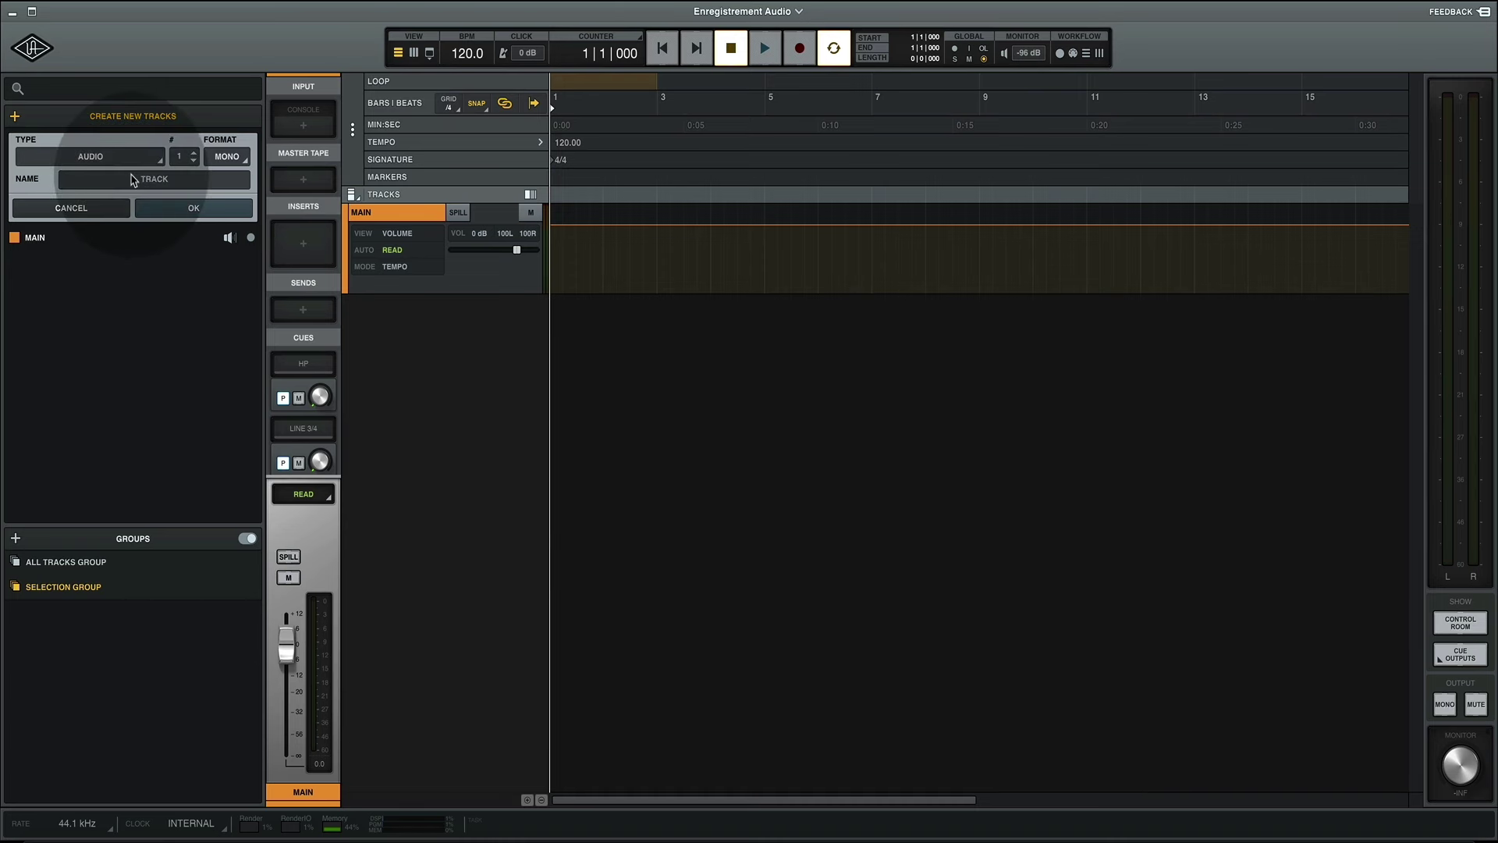
# - Create one mono audio track named "GUITAR 1"
pyautogui.click(139, 179)
pyautogui.write('GUITAR')
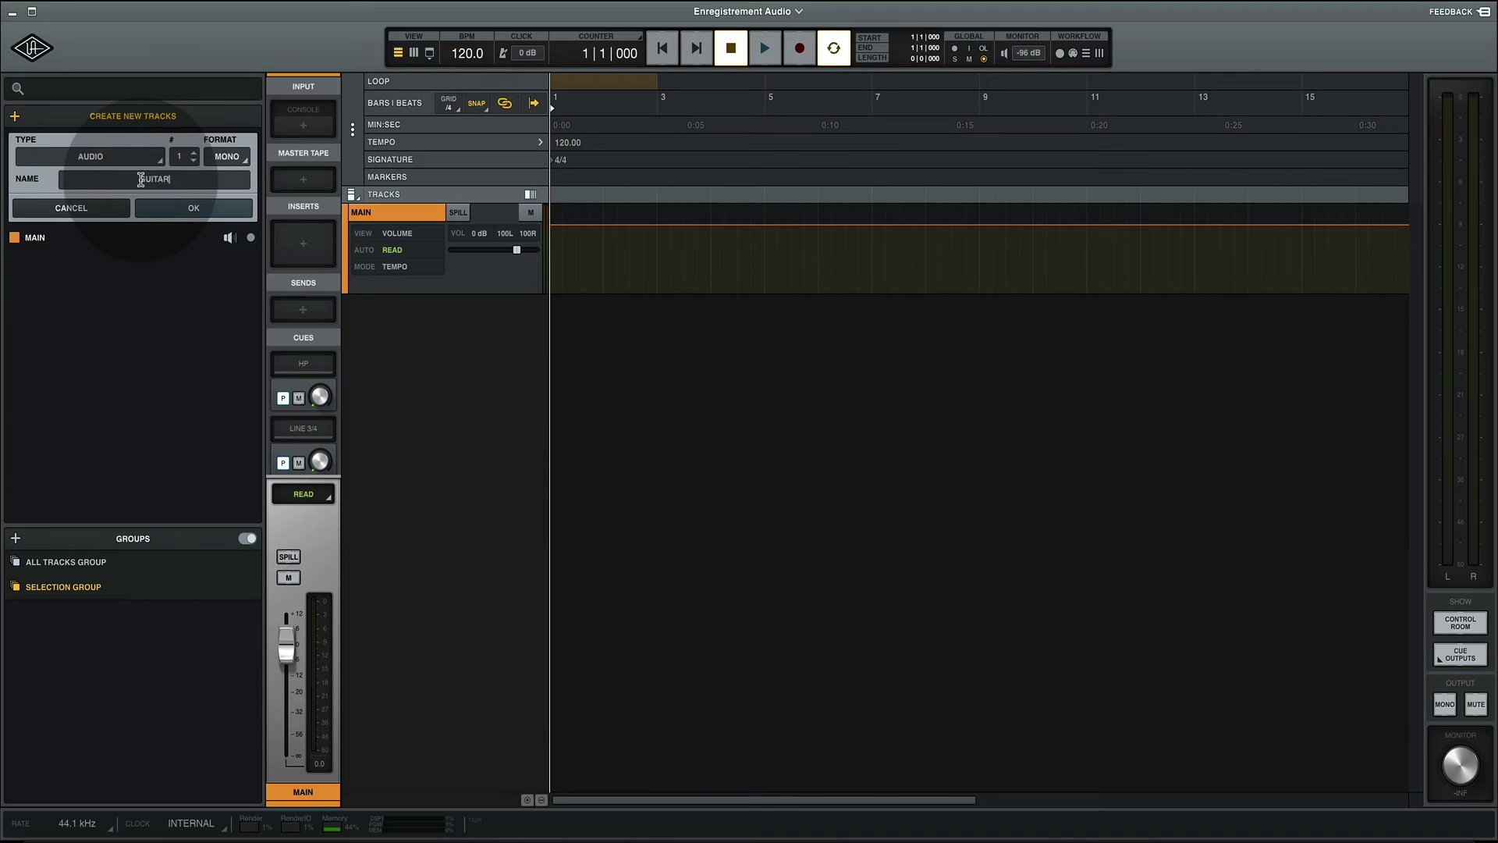
pyautogui.write(' 1')
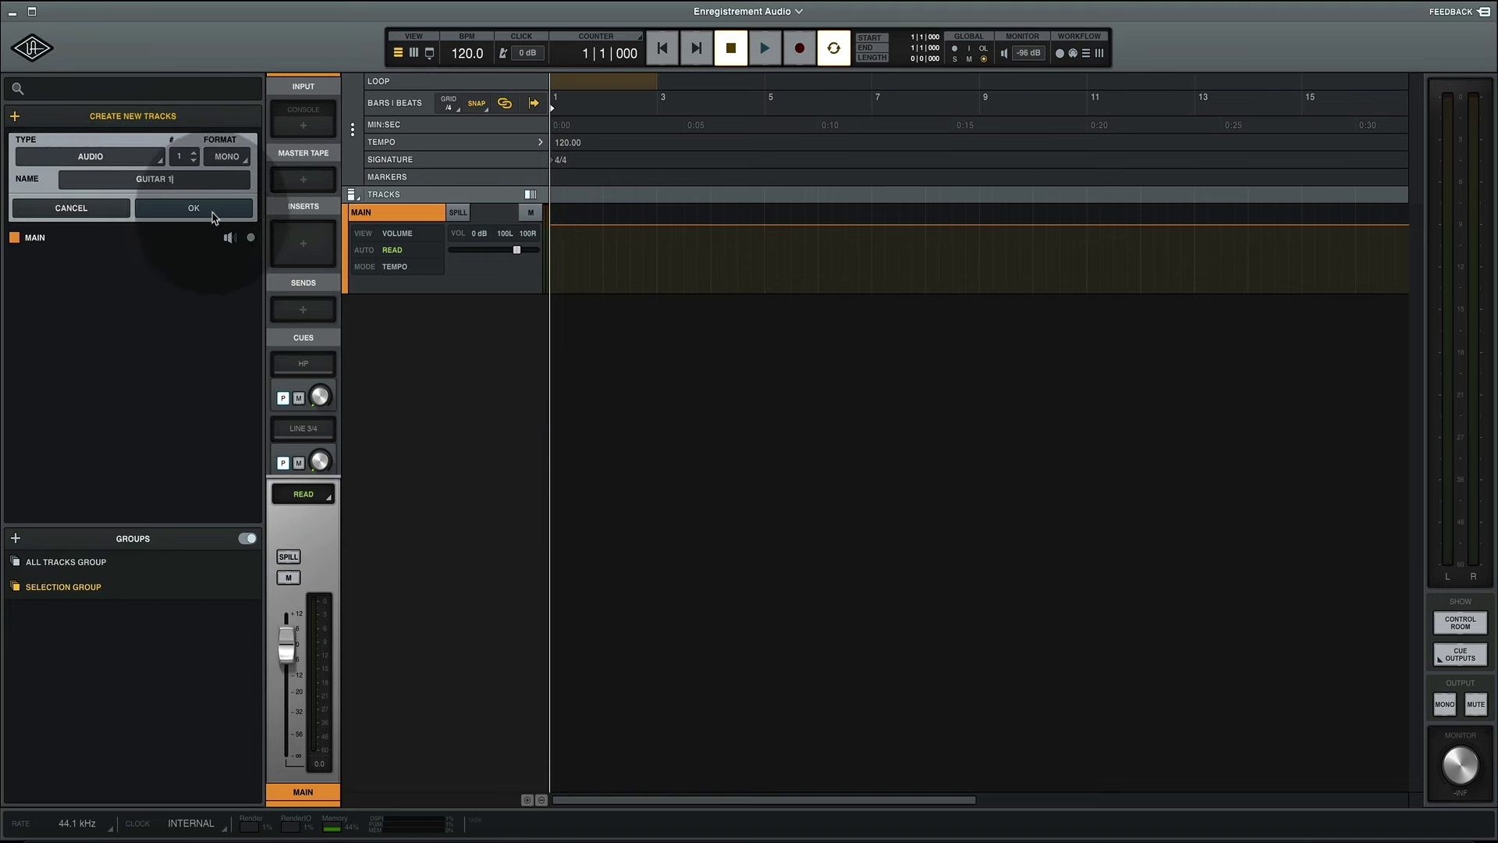
pyautogui.click(211, 214)
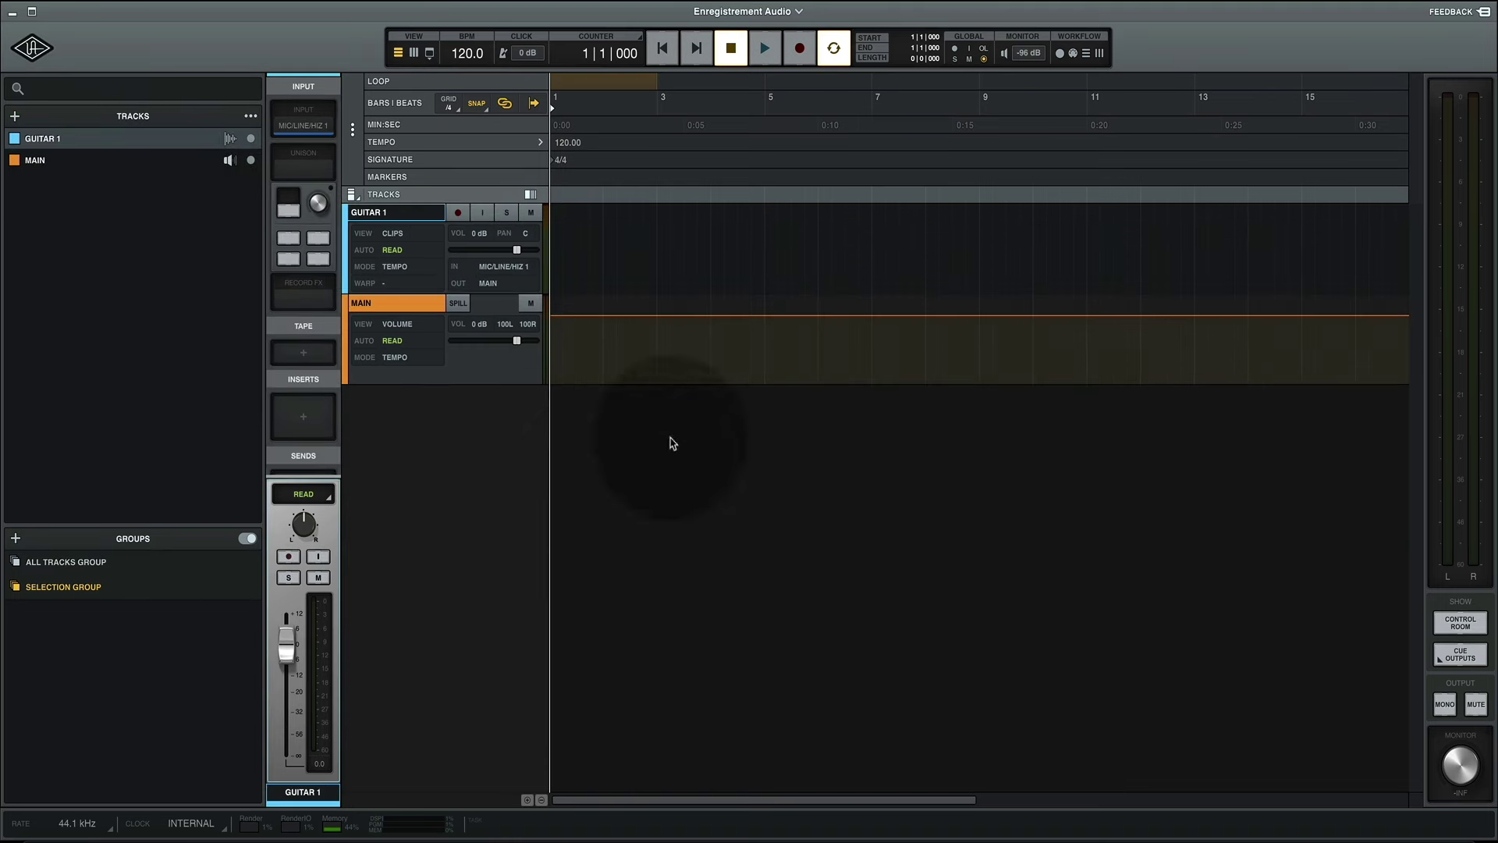
# - Assign MIC/LINE/HIZ 1 as the input of the GUITAR 1 track and arm the track for recording
pyautogui.click(493, 269)
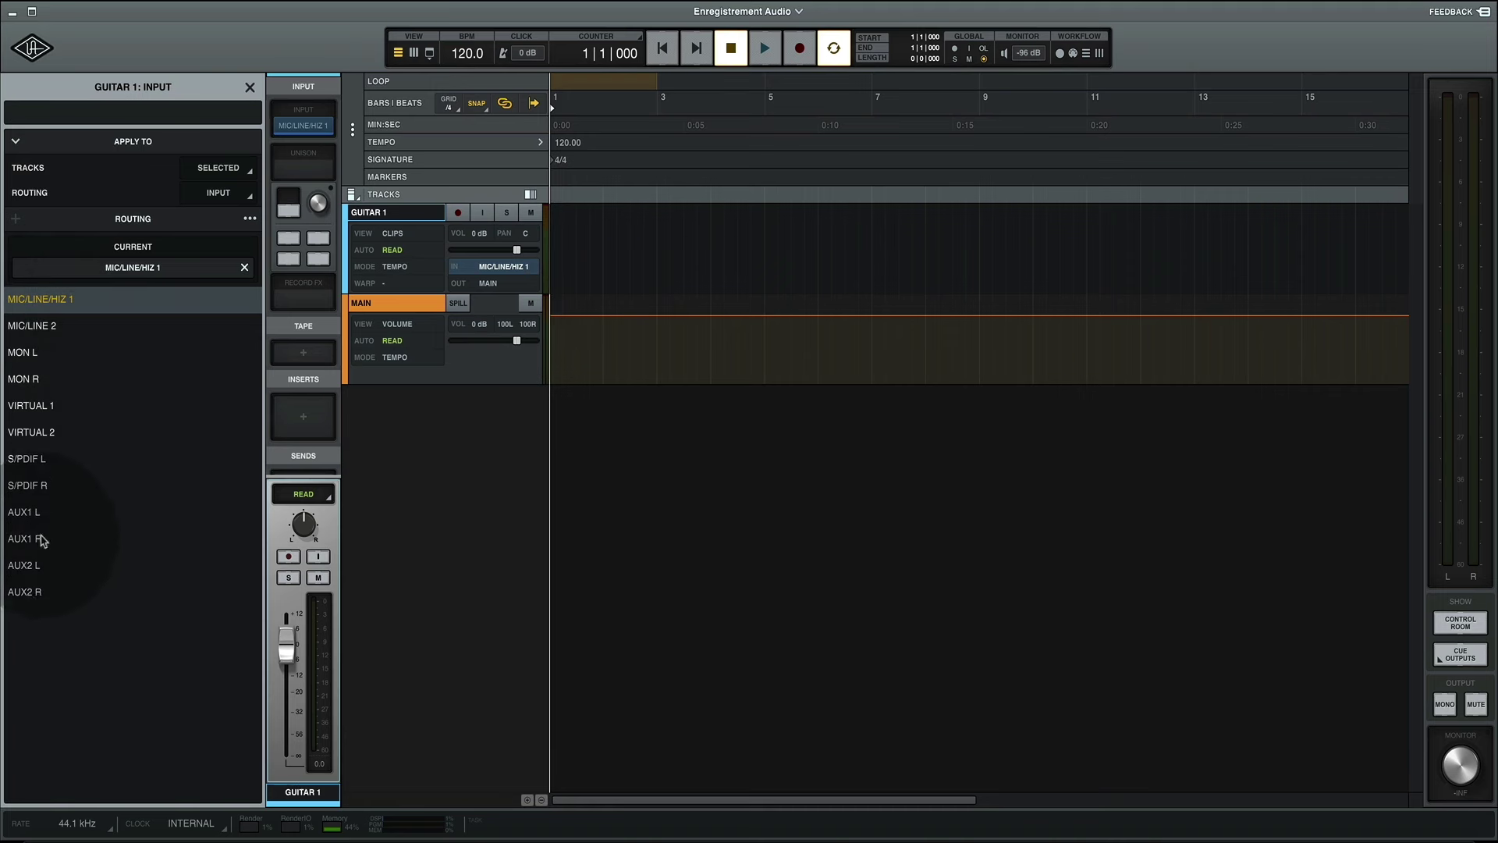
pyautogui.click(63, 304)
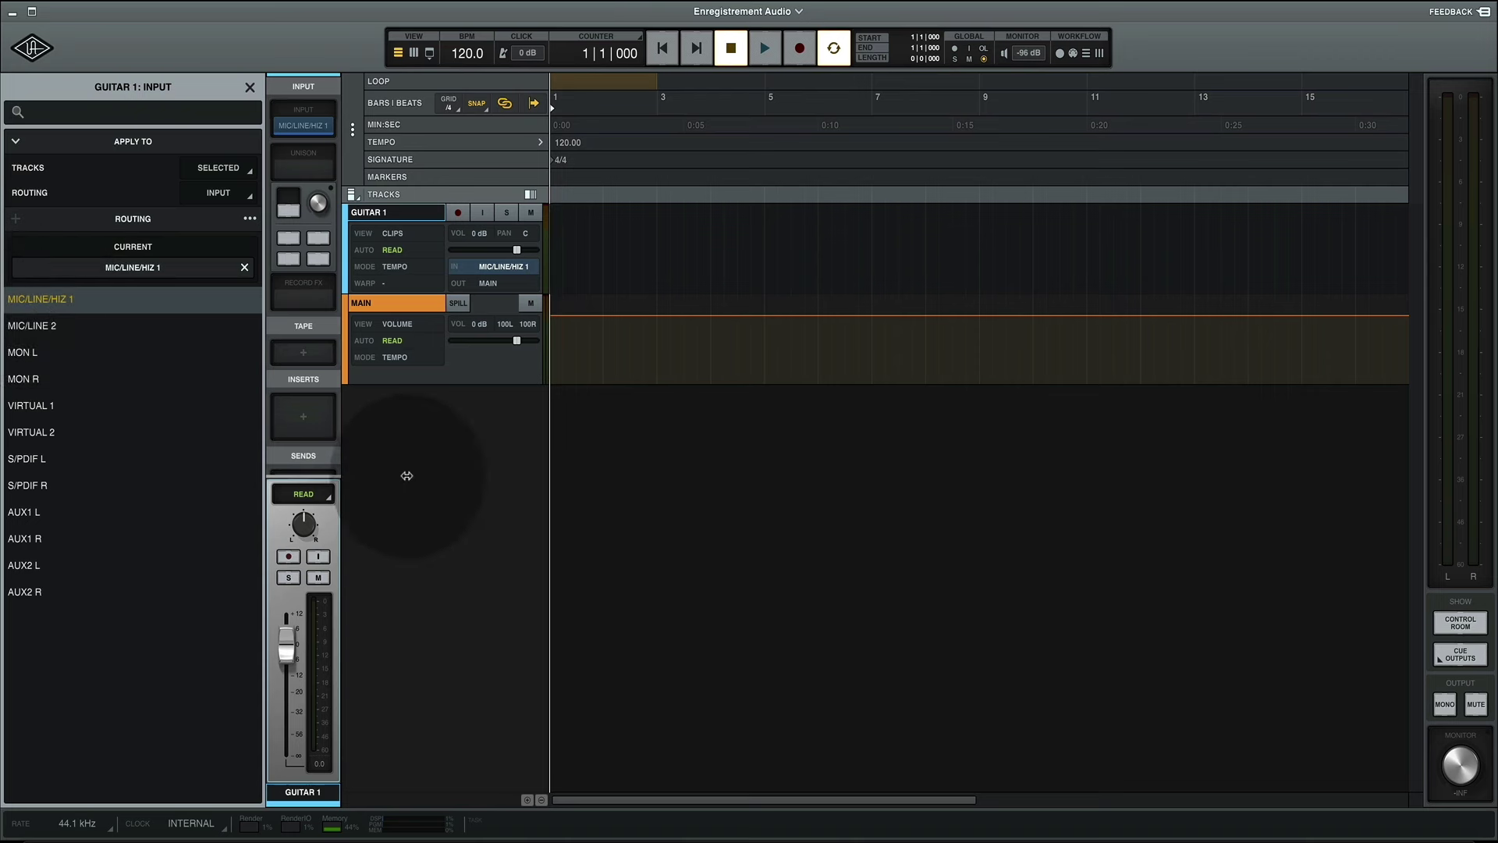
pyautogui.click(458, 215)
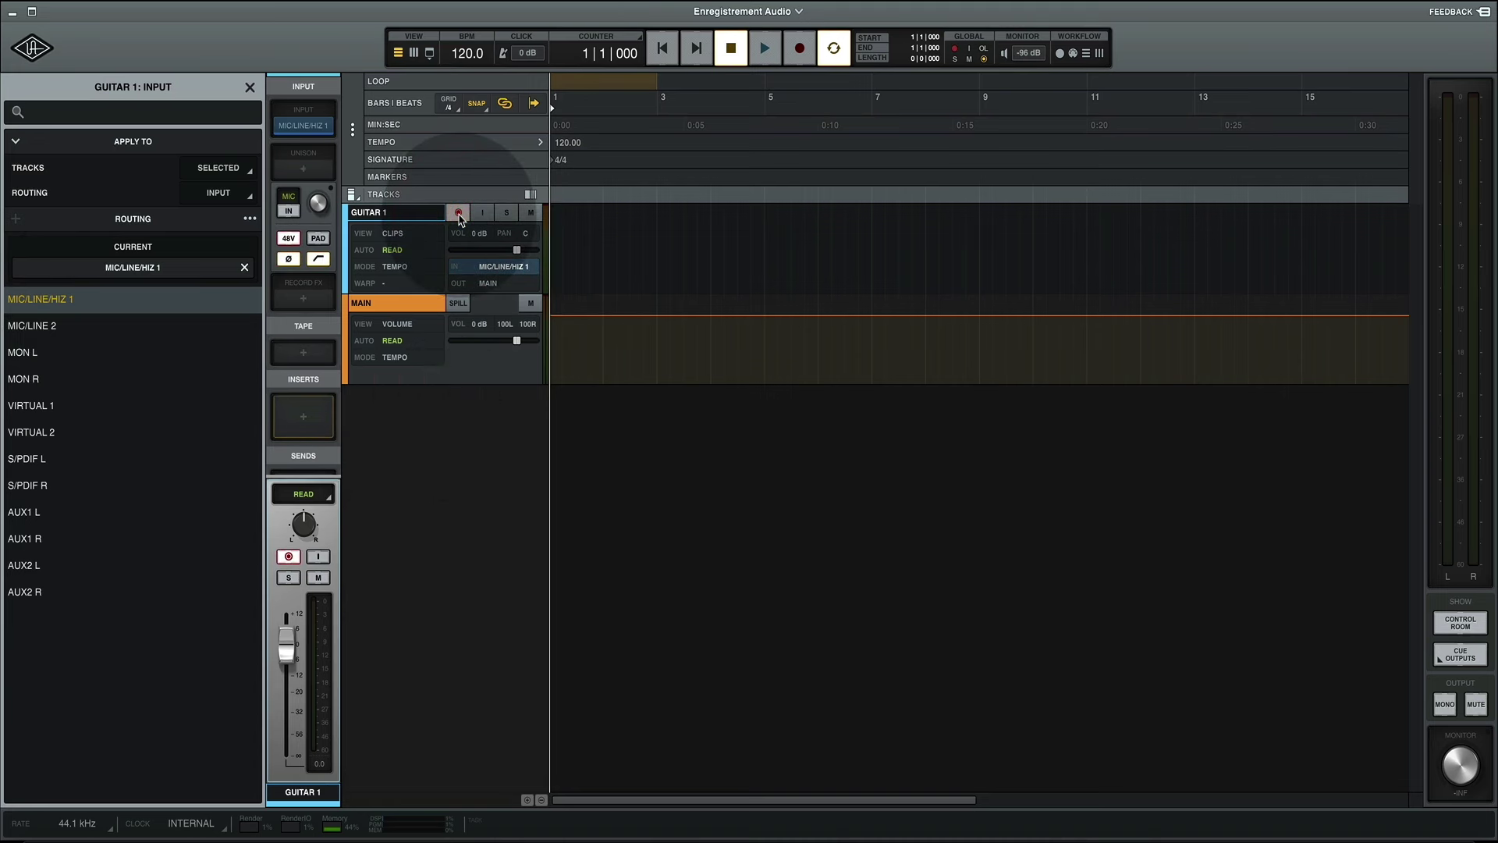
pyautogui.click(458, 215)
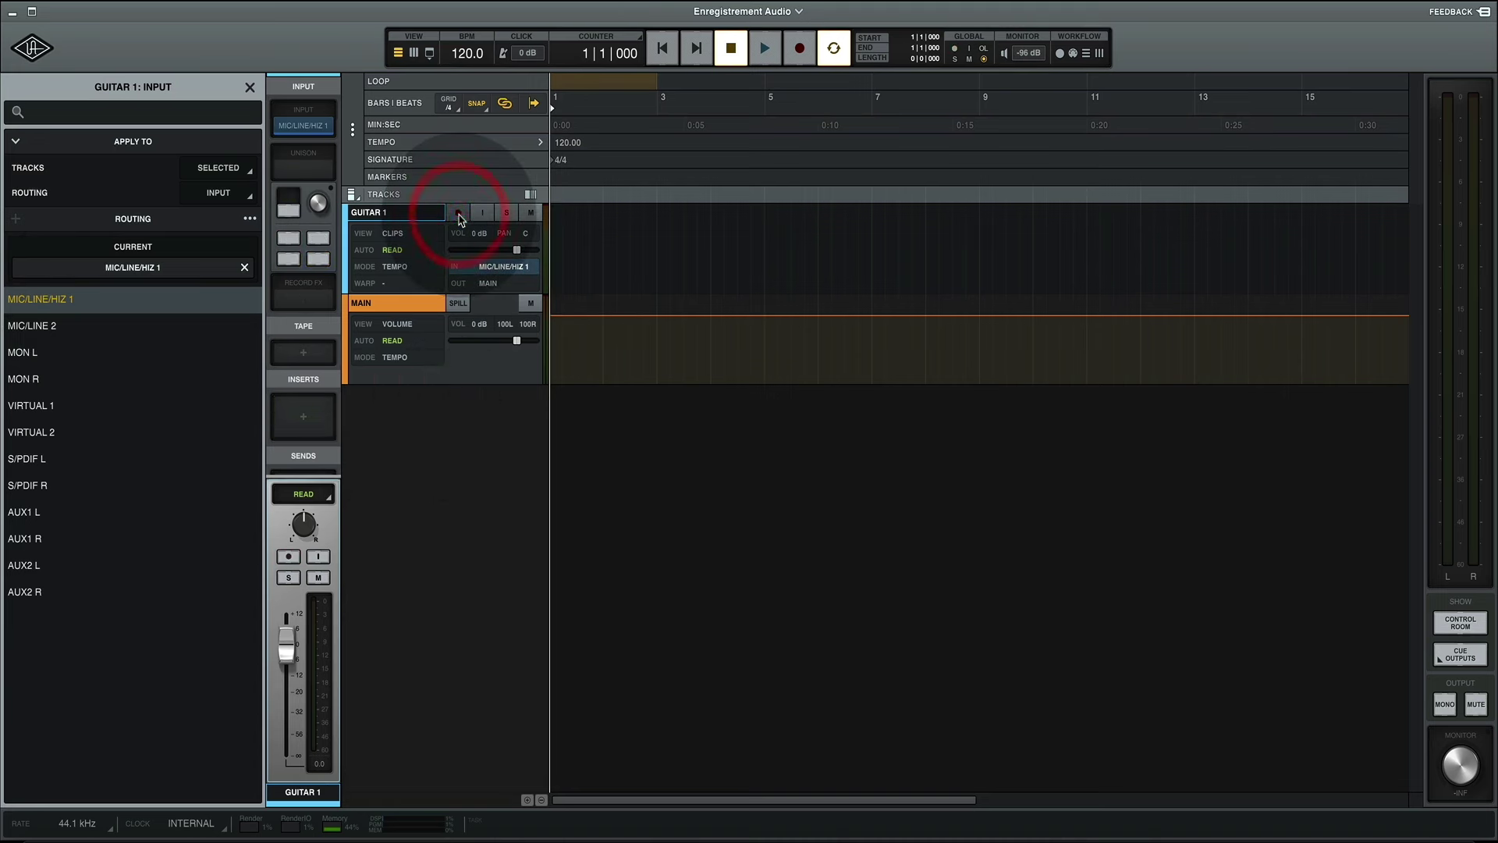
pyautogui.click(459, 215)
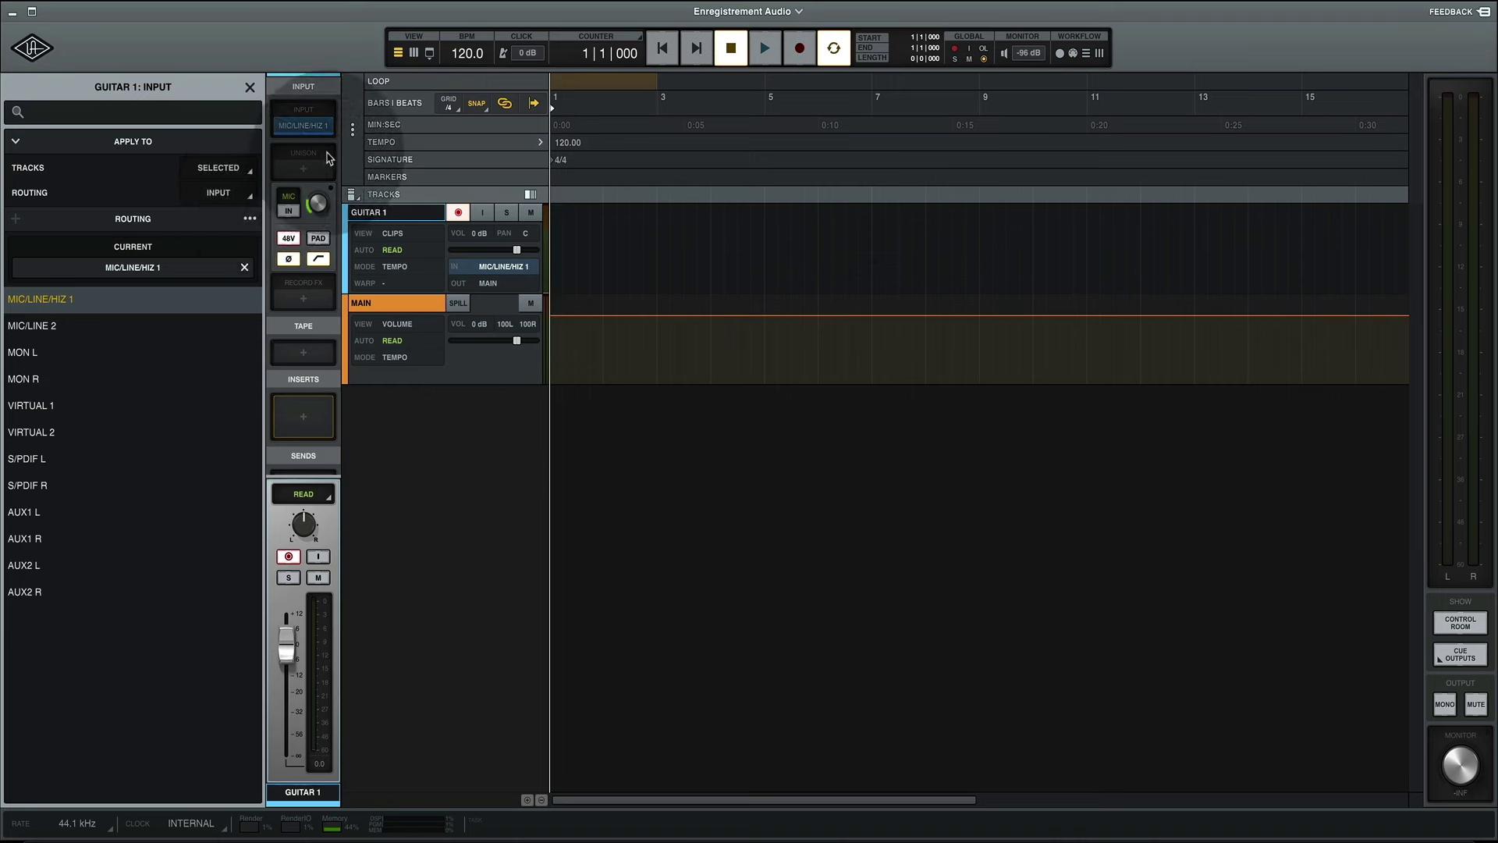
# - Try the low-cut, 48V, pad and polarity switches on GUITAR 1's preamp and restore their original settings
pyautogui.click(319, 191)
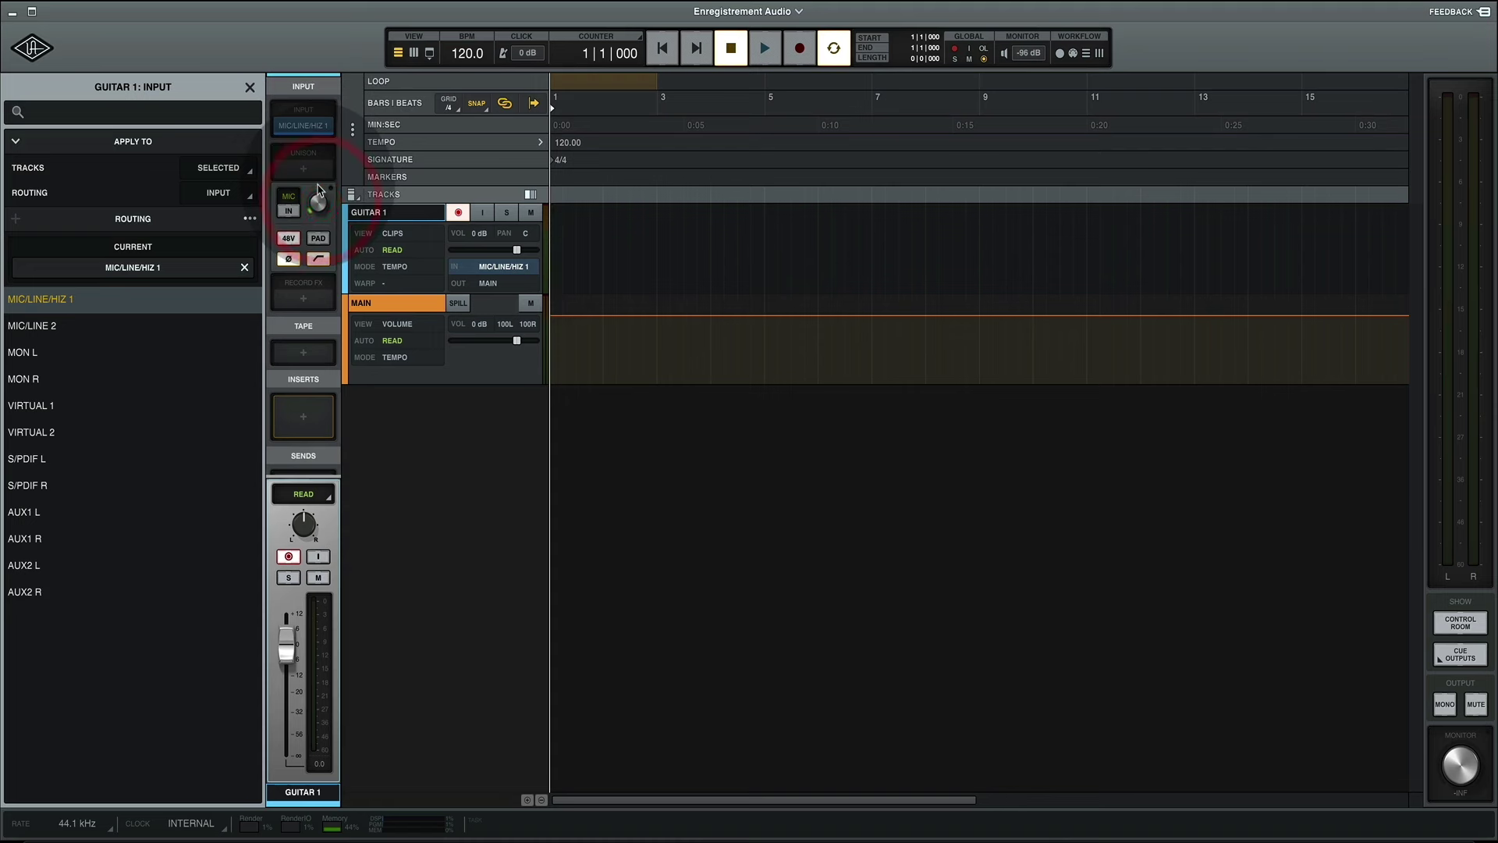
pyautogui.click(318, 260)
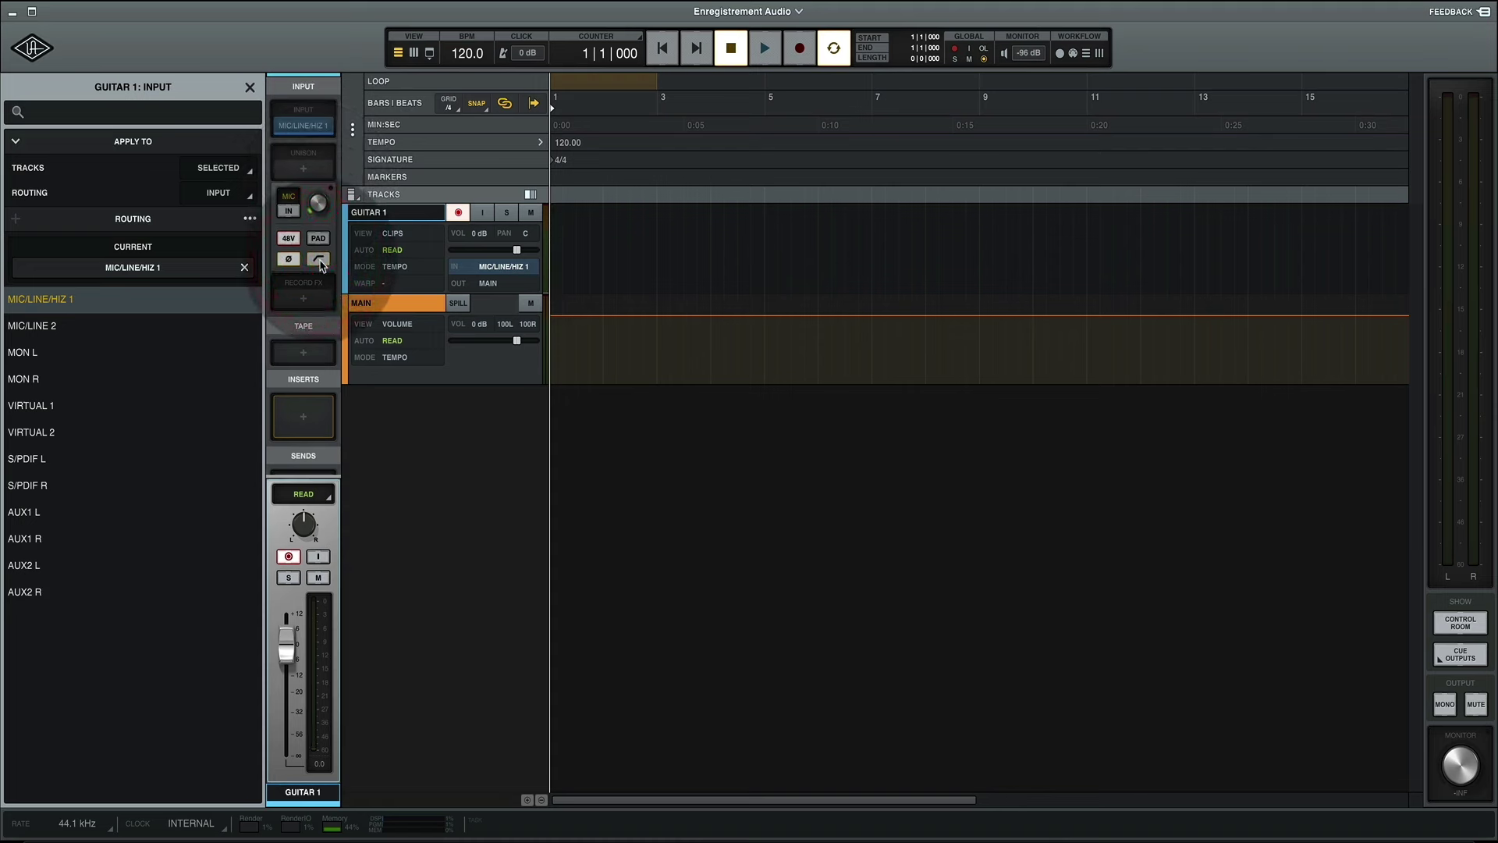
pyautogui.click(290, 238)
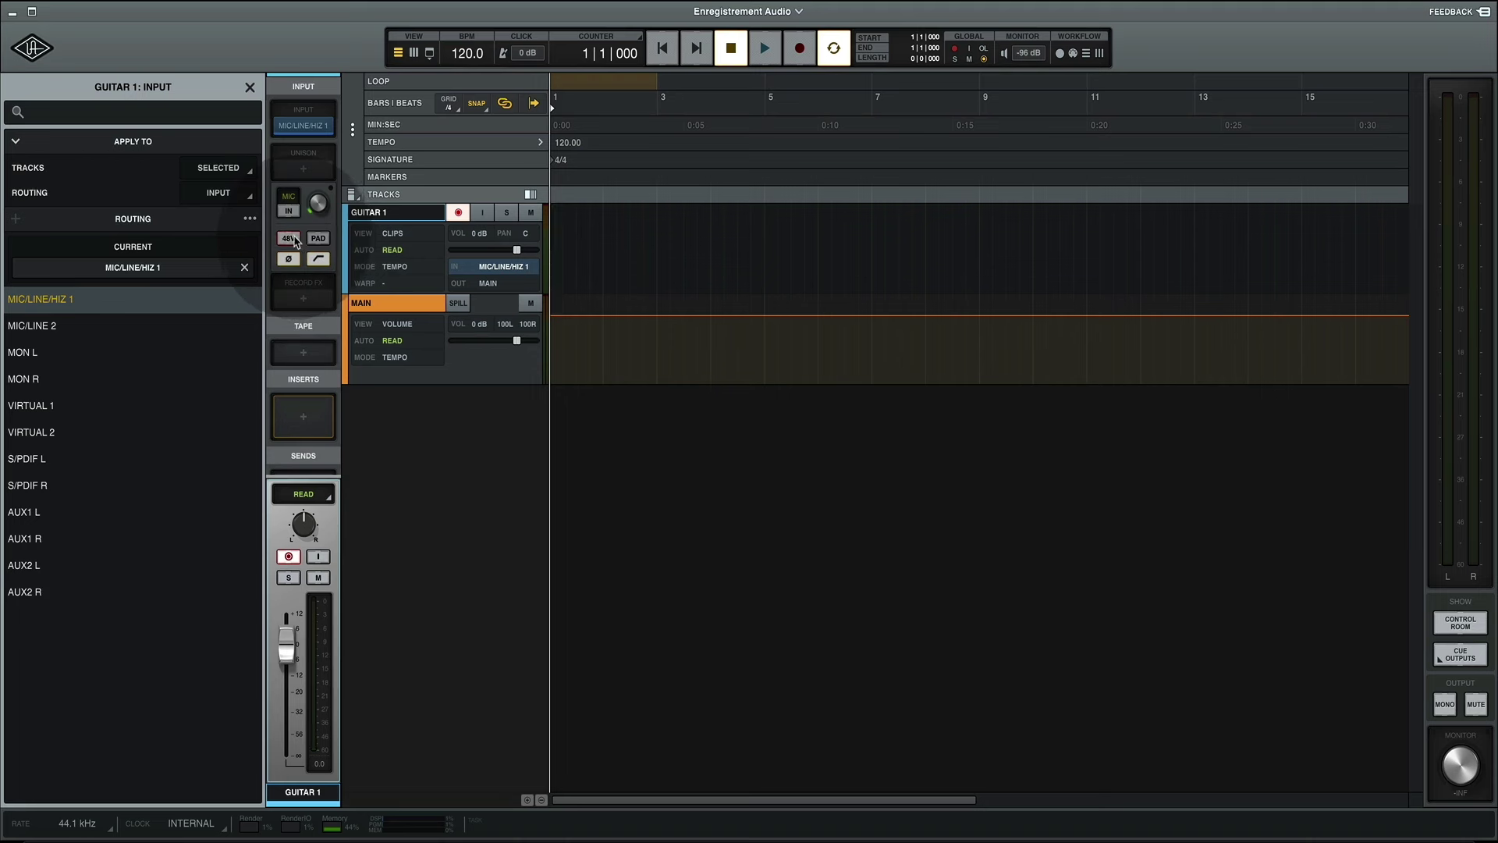
pyautogui.click(294, 240)
pyautogui.click(294, 240)
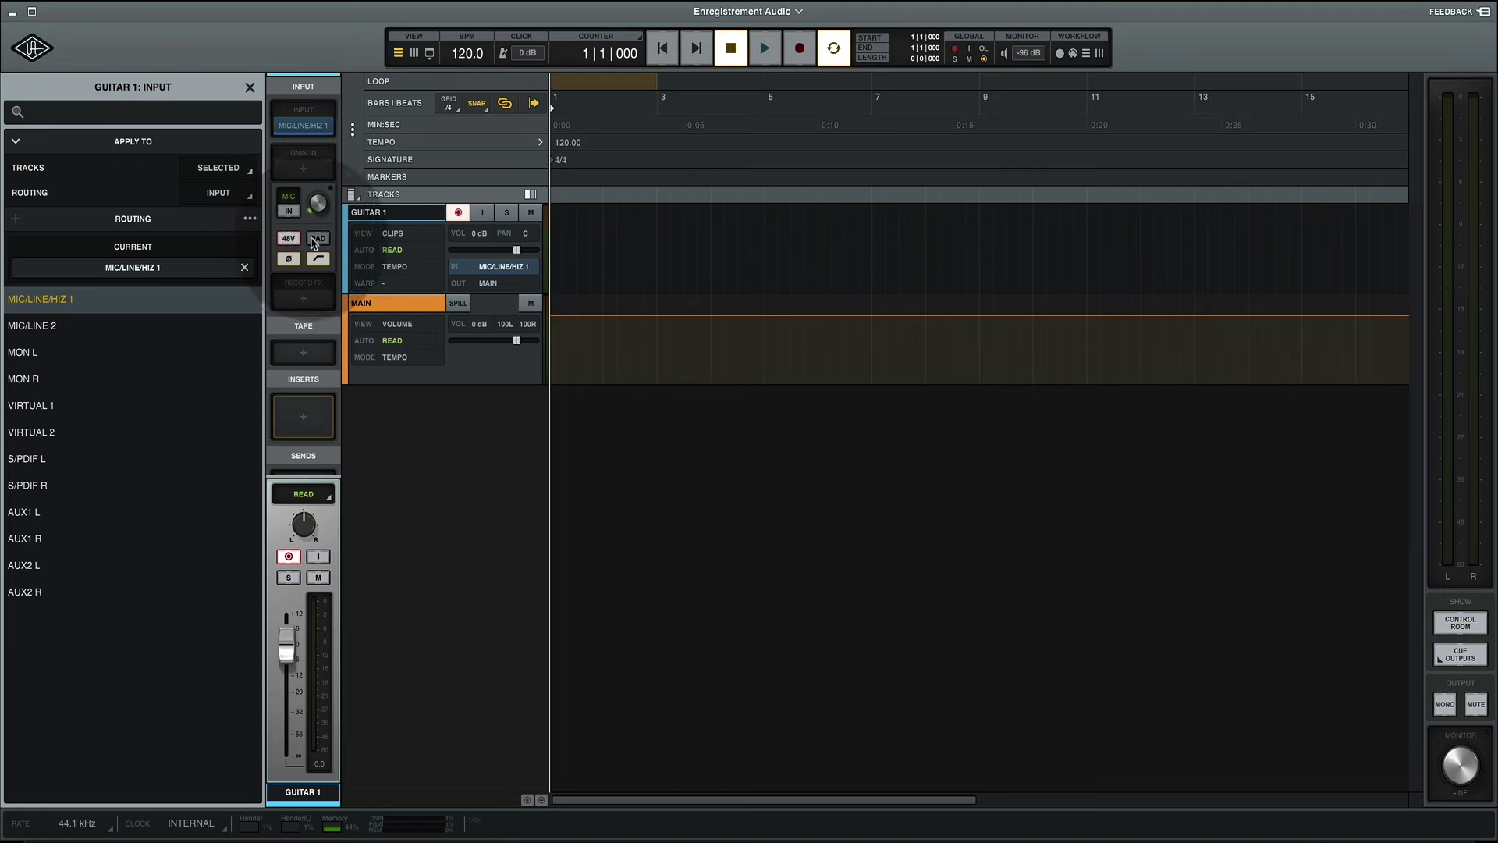
pyautogui.click(312, 241)
pyautogui.click(313, 240)
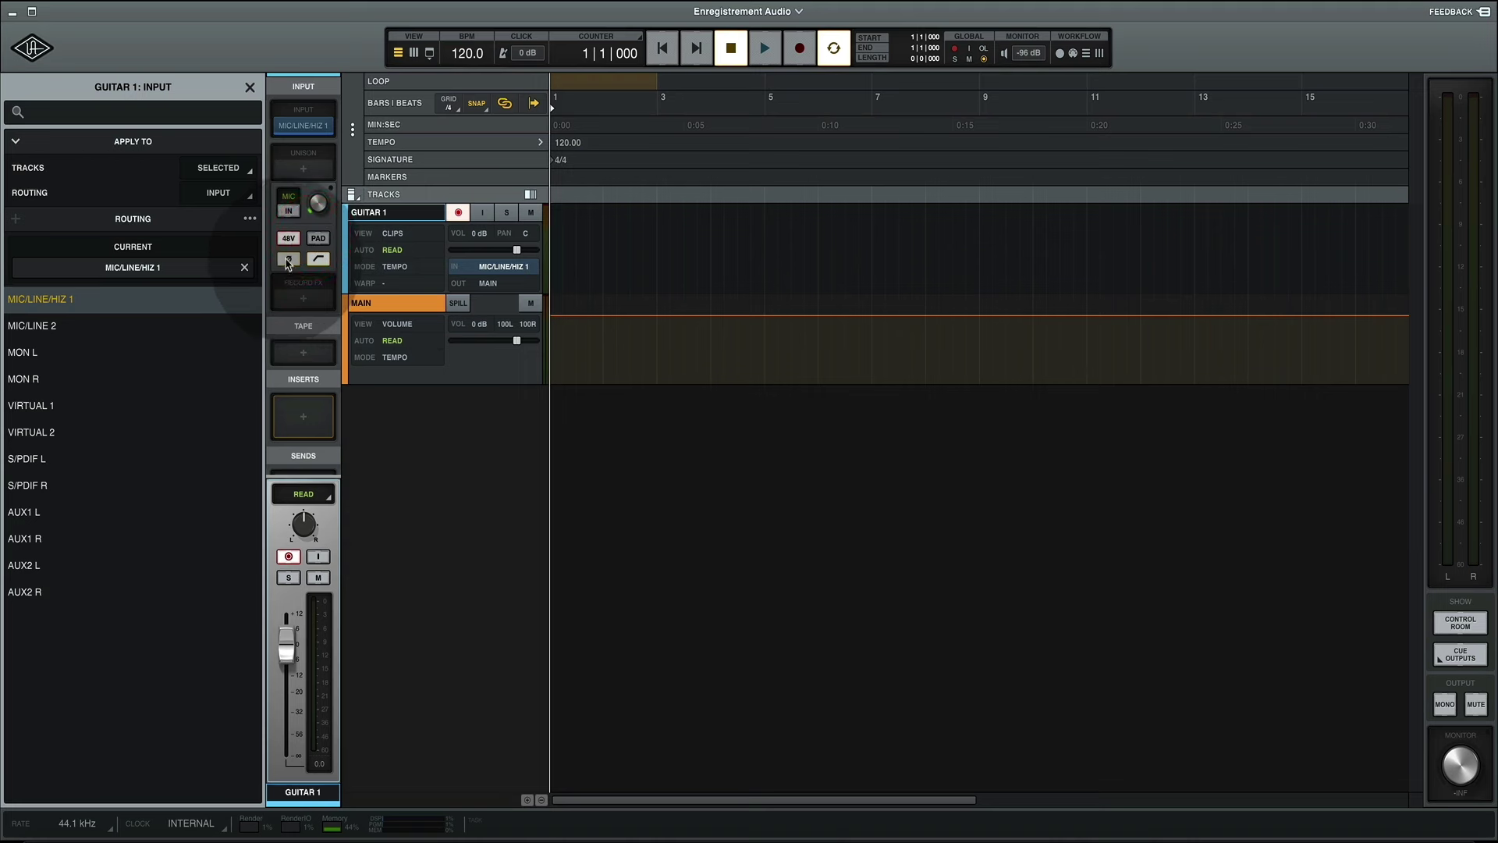
pyautogui.click(288, 260)
pyautogui.click(288, 260)
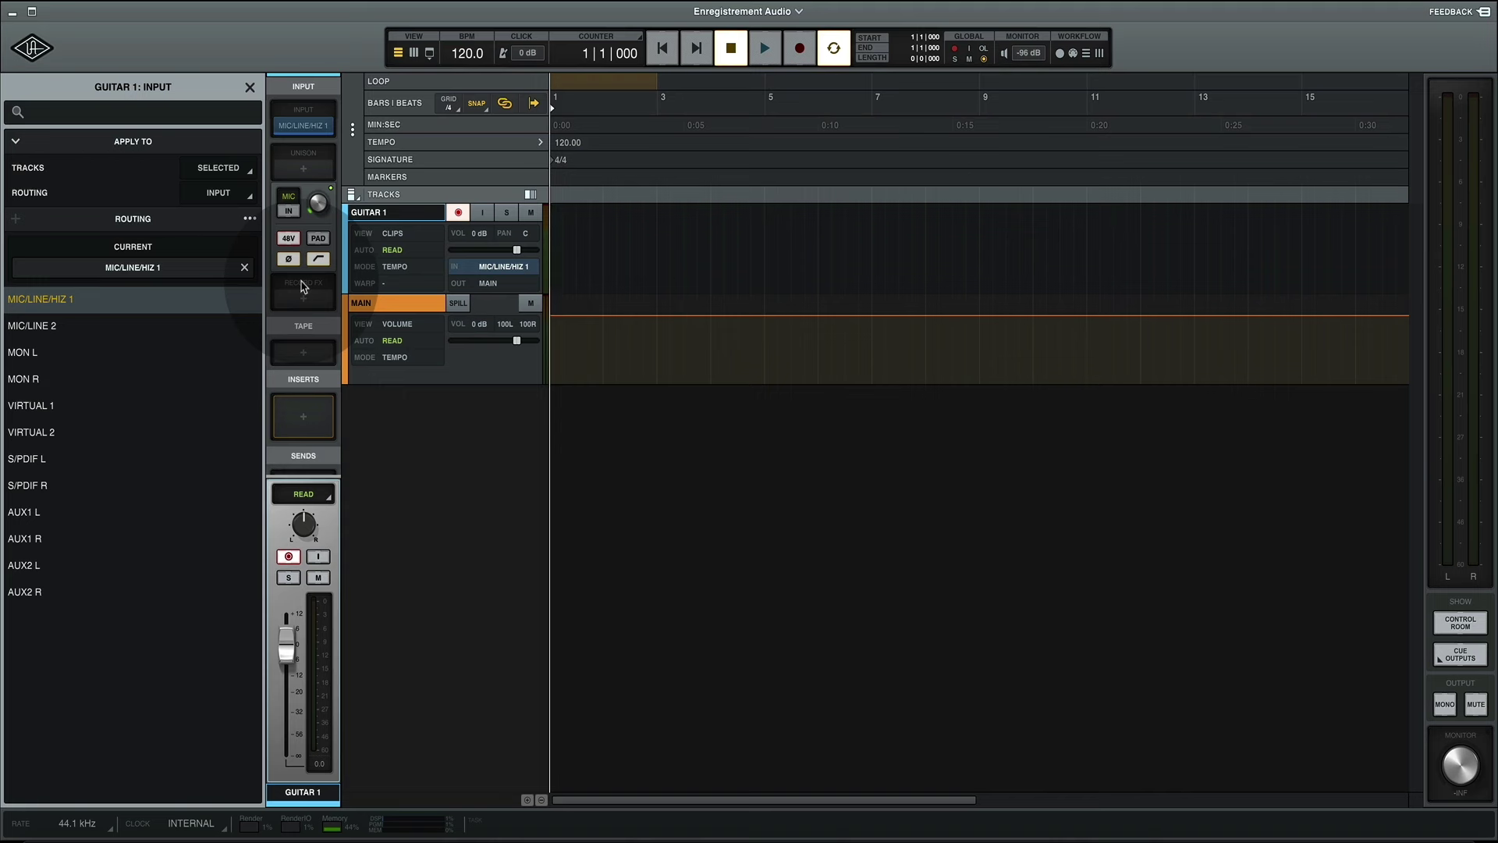
# - Cycle GUITAR 1's preamp through its line and Hi-Z input types and return it to mic
pyautogui.click(289, 213)
pyautogui.click(289, 213)
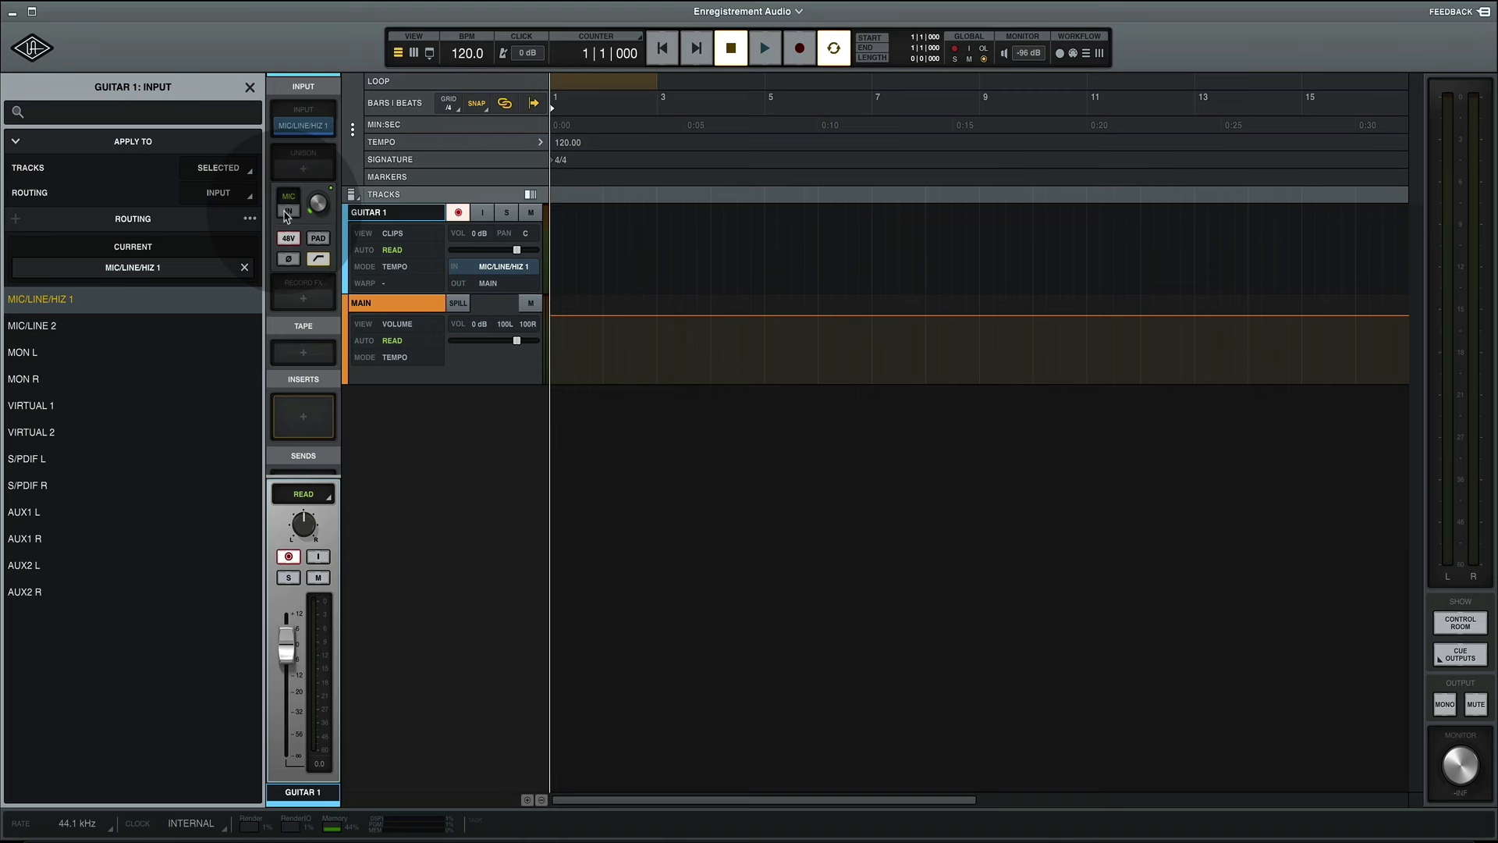
pyautogui.click(291, 196)
pyautogui.click(290, 200)
pyautogui.click(288, 210)
pyautogui.click(288, 211)
pyautogui.click(288, 212)
pyautogui.click(288, 212)
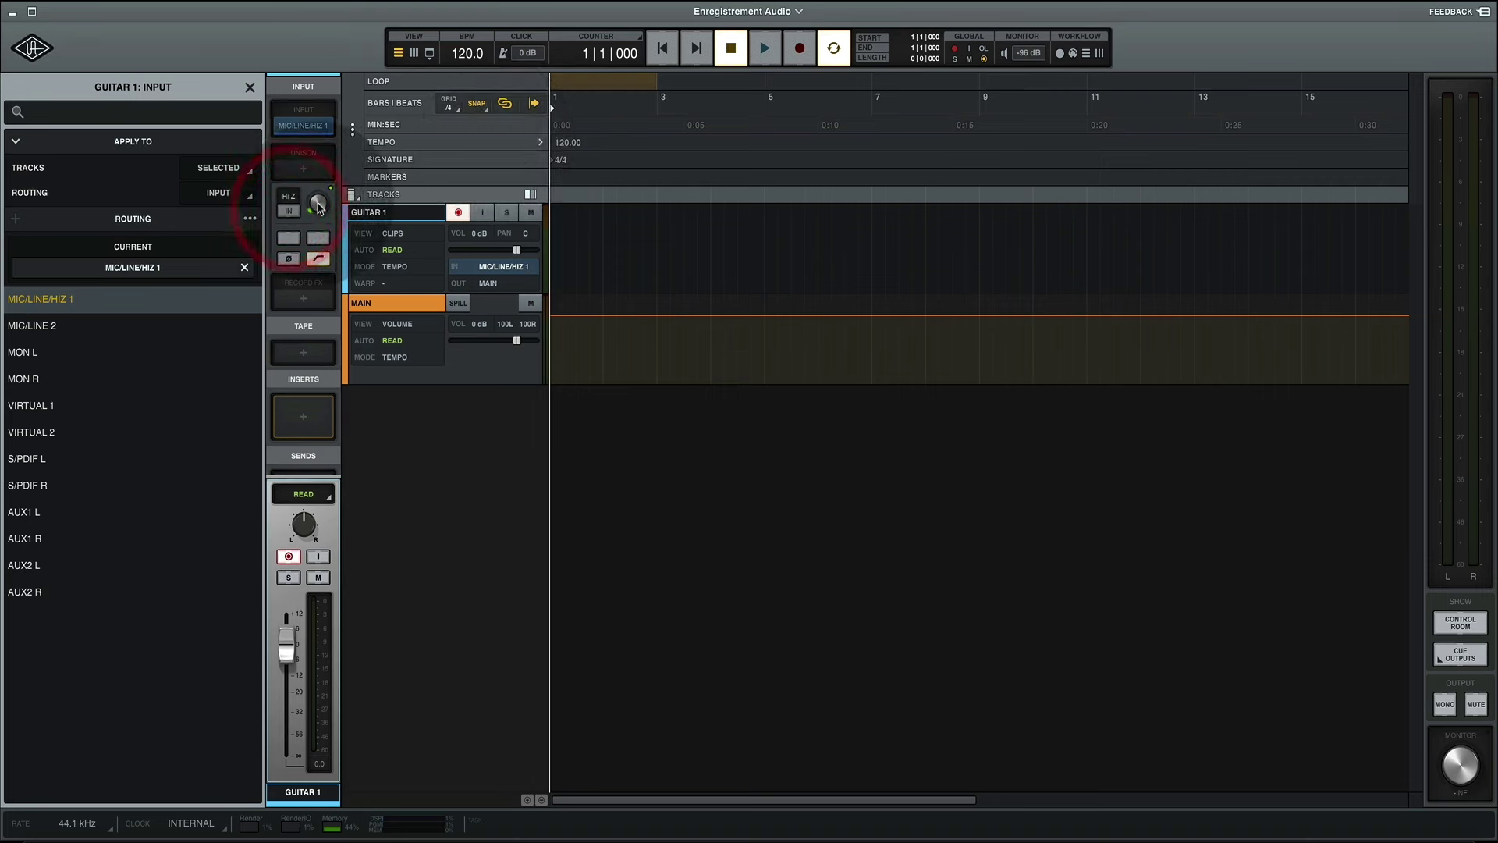
pyautogui.click(286, 207)
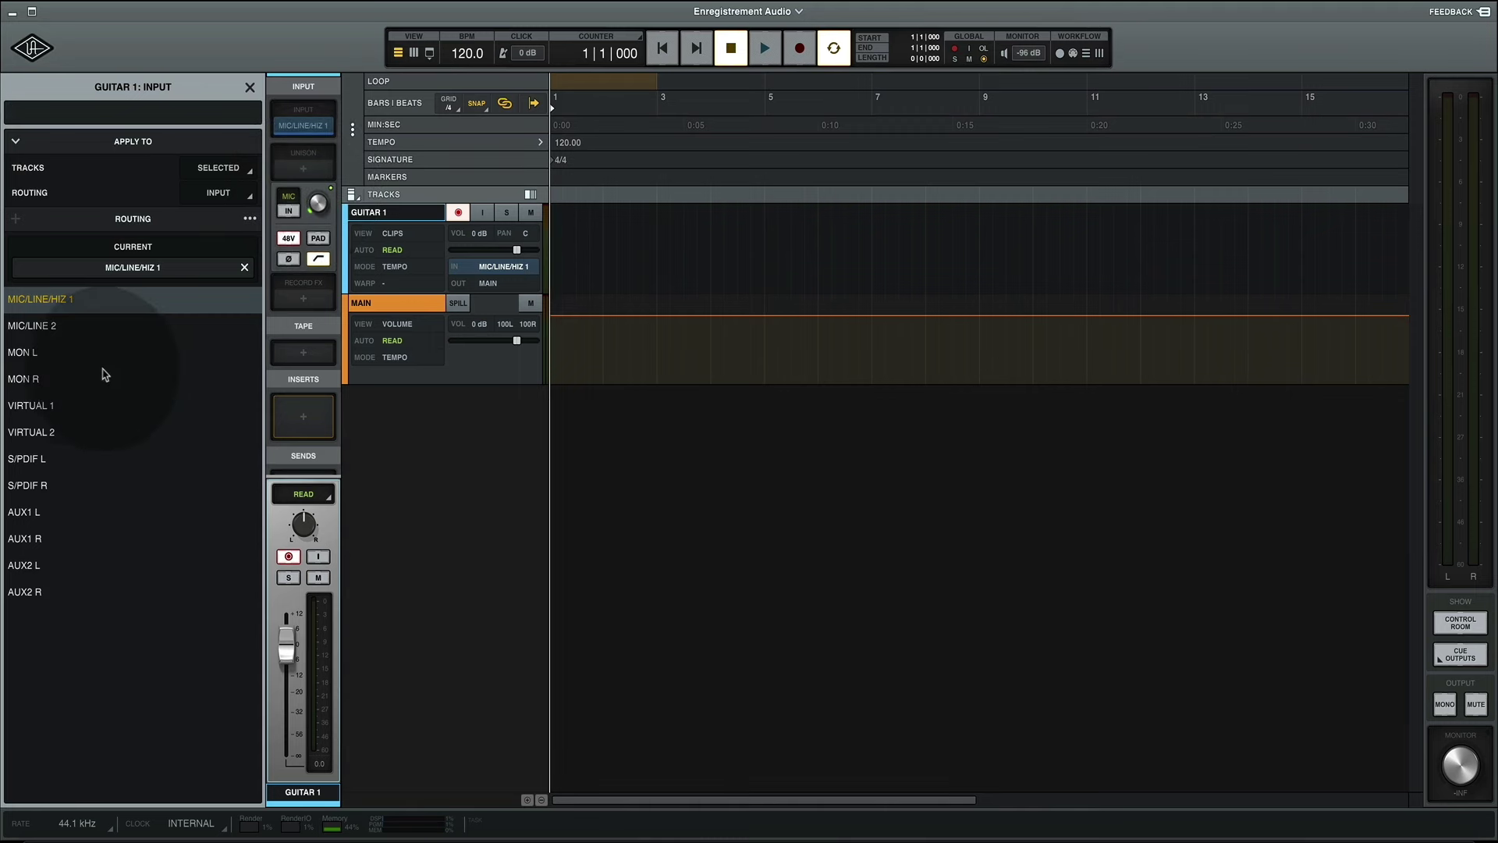
# - Try S/PDIF L, S/PDIF R and AUX1 L as GUITAR 1's input, and restore MIC/LINE/HIZ 1
pyautogui.click(28, 458)
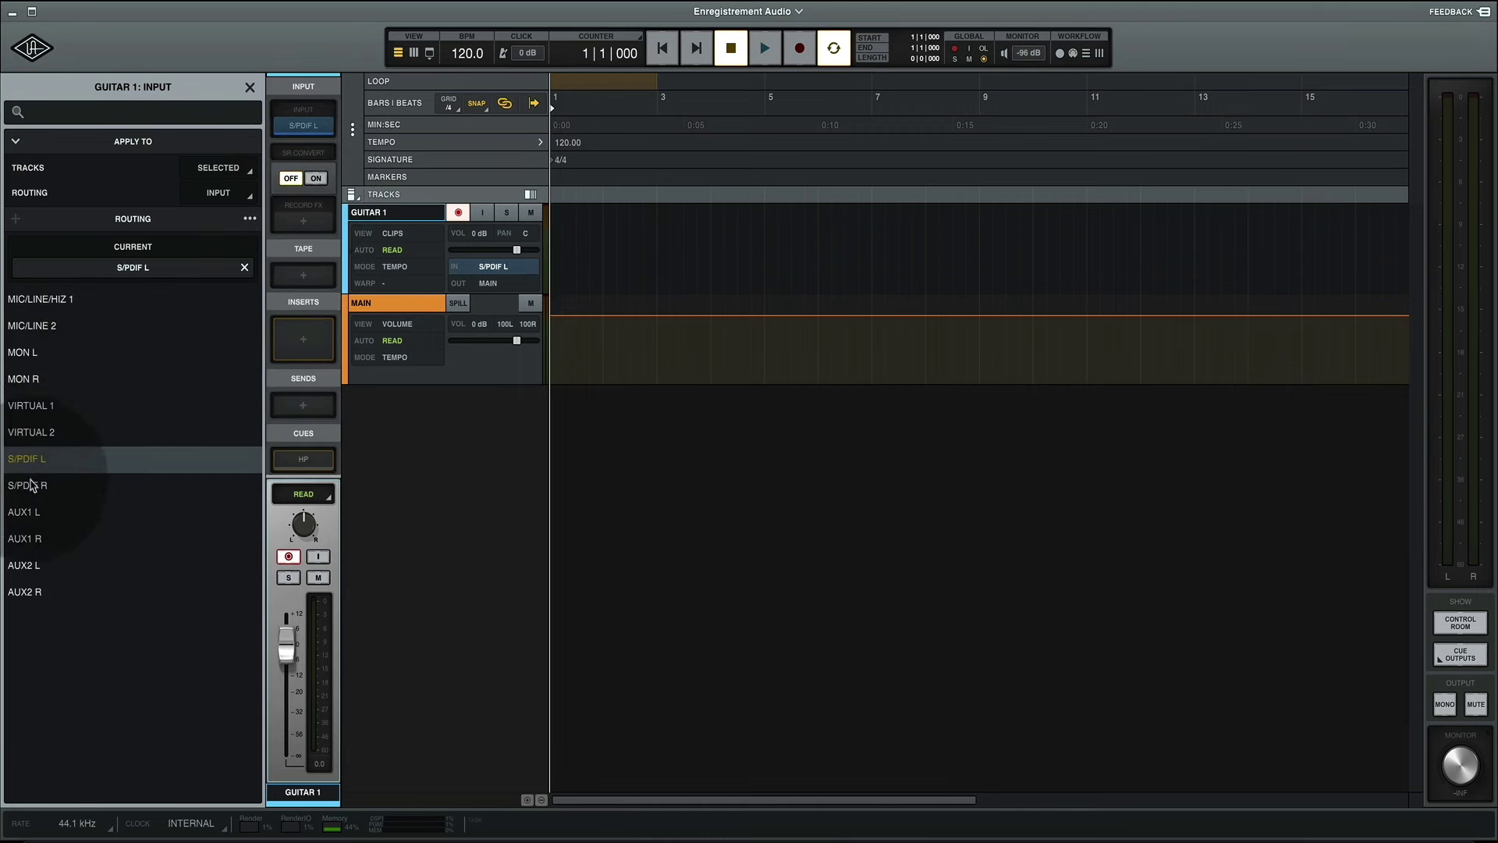
pyautogui.click(31, 487)
pyautogui.click(28, 512)
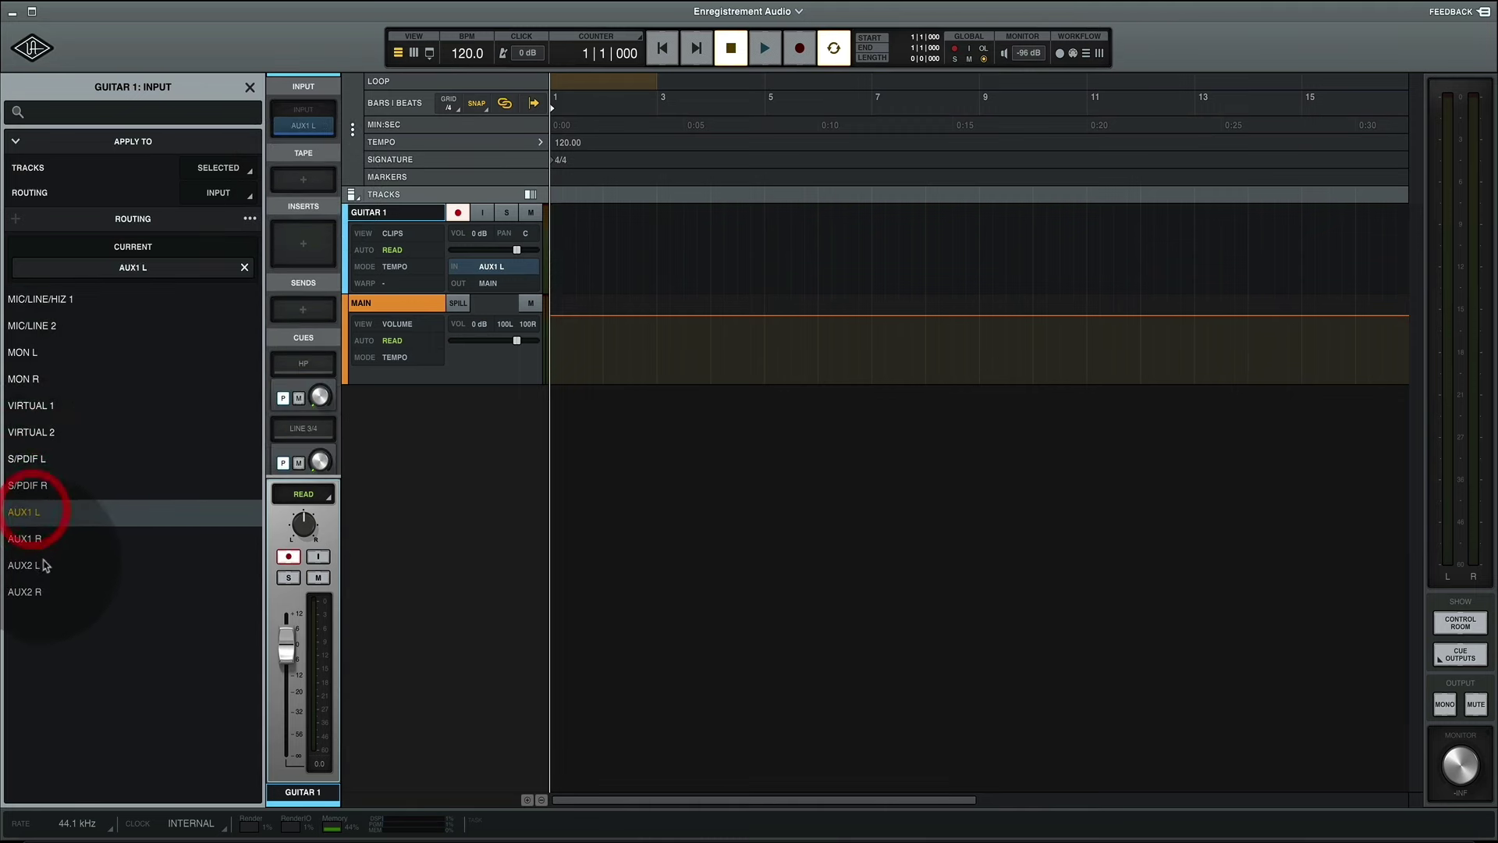
pyautogui.click(37, 299)
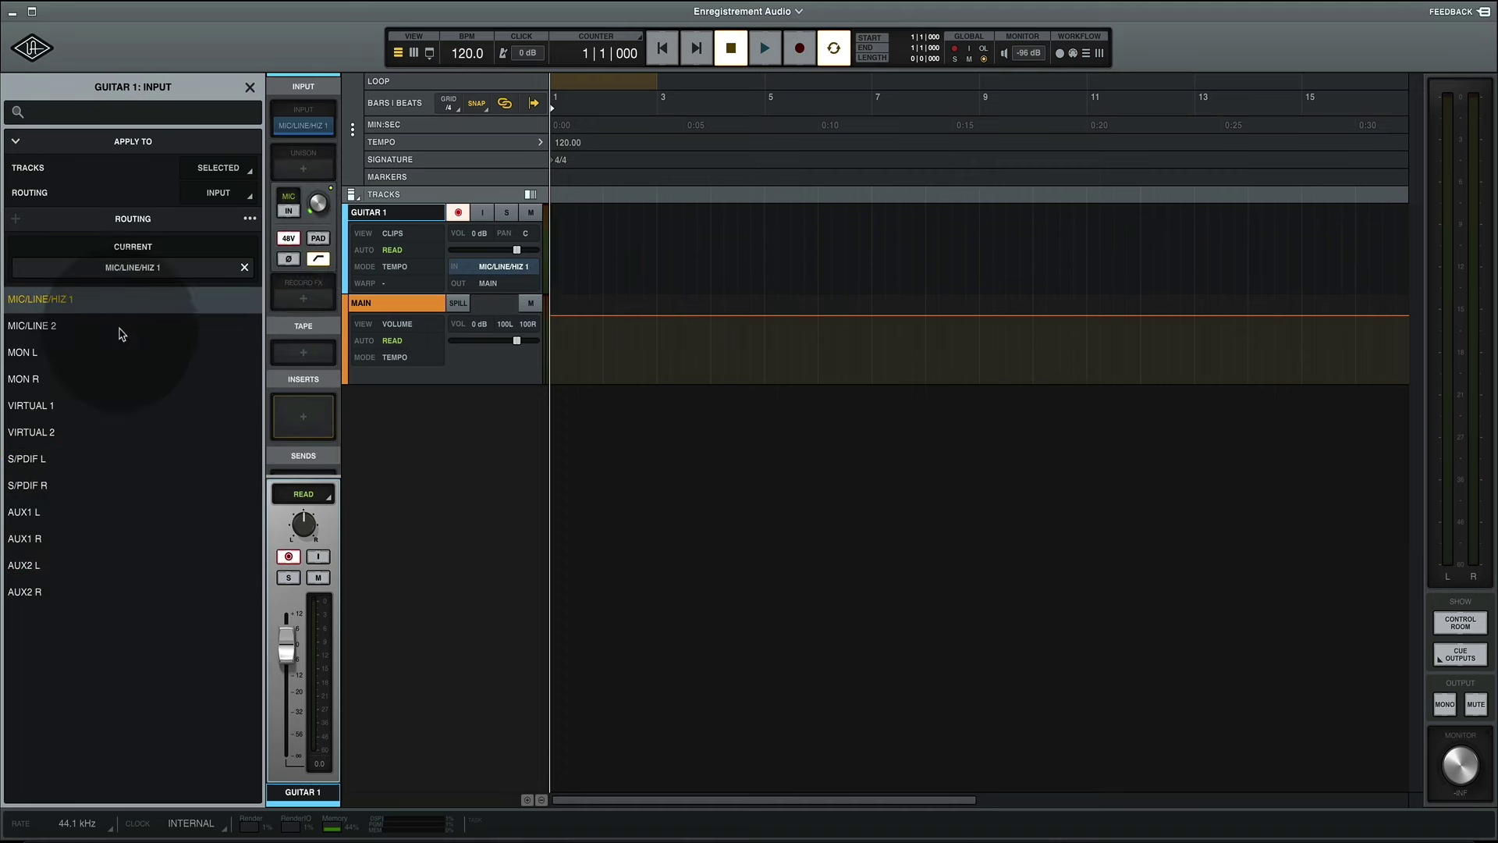
# - Try VIRTUAL 1 as GUITAR 1's input, check the Universal Audio Thunderbolt outputs in the system audio devices window, and restore MIC/LINE/HIZ 1
pyautogui.click(61, 409)
pyautogui.click(56, 432)
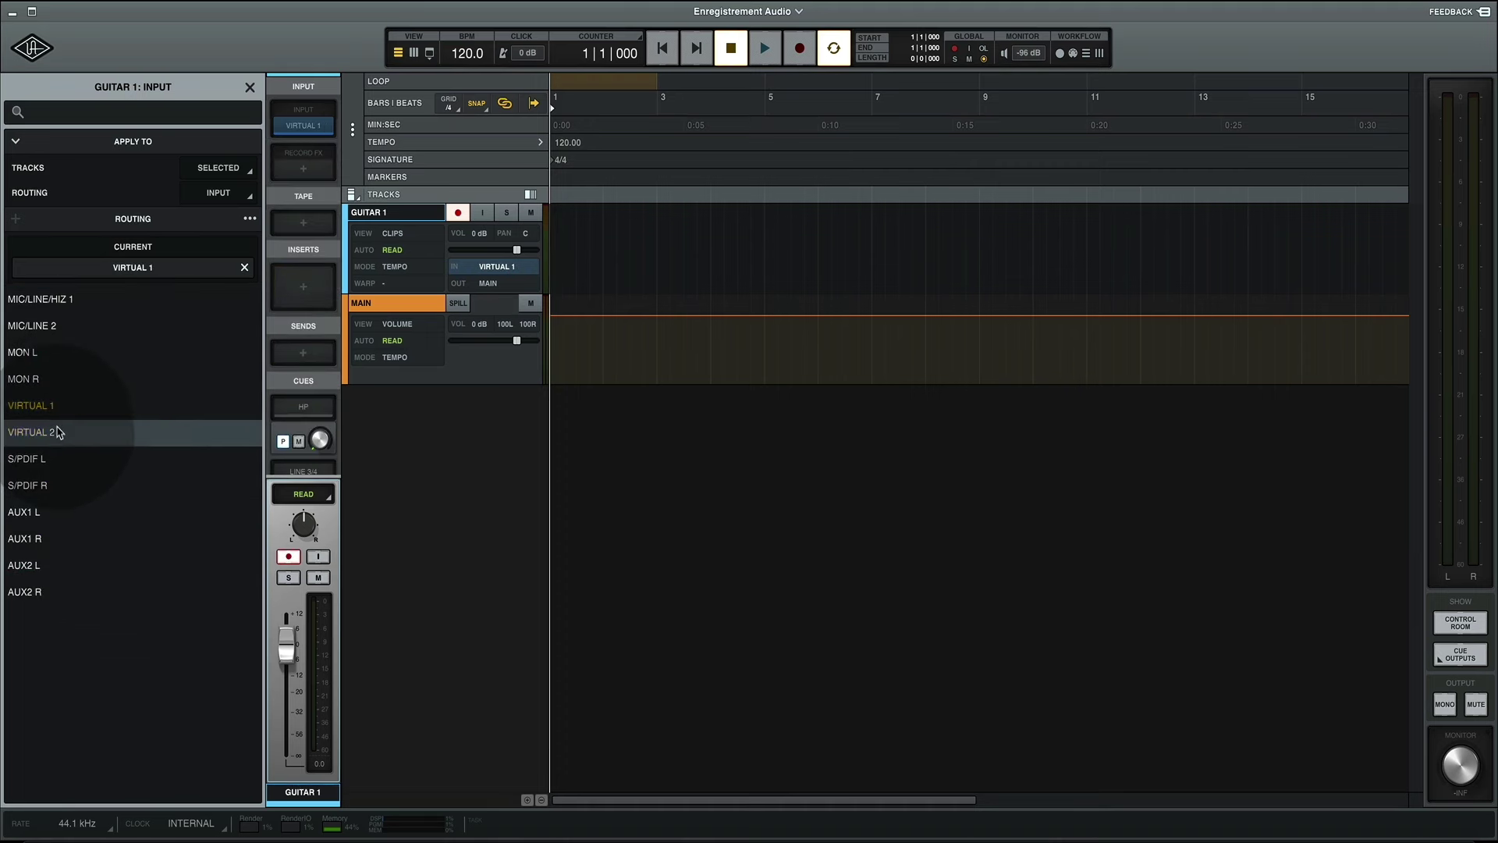
pyautogui.click(62, 404)
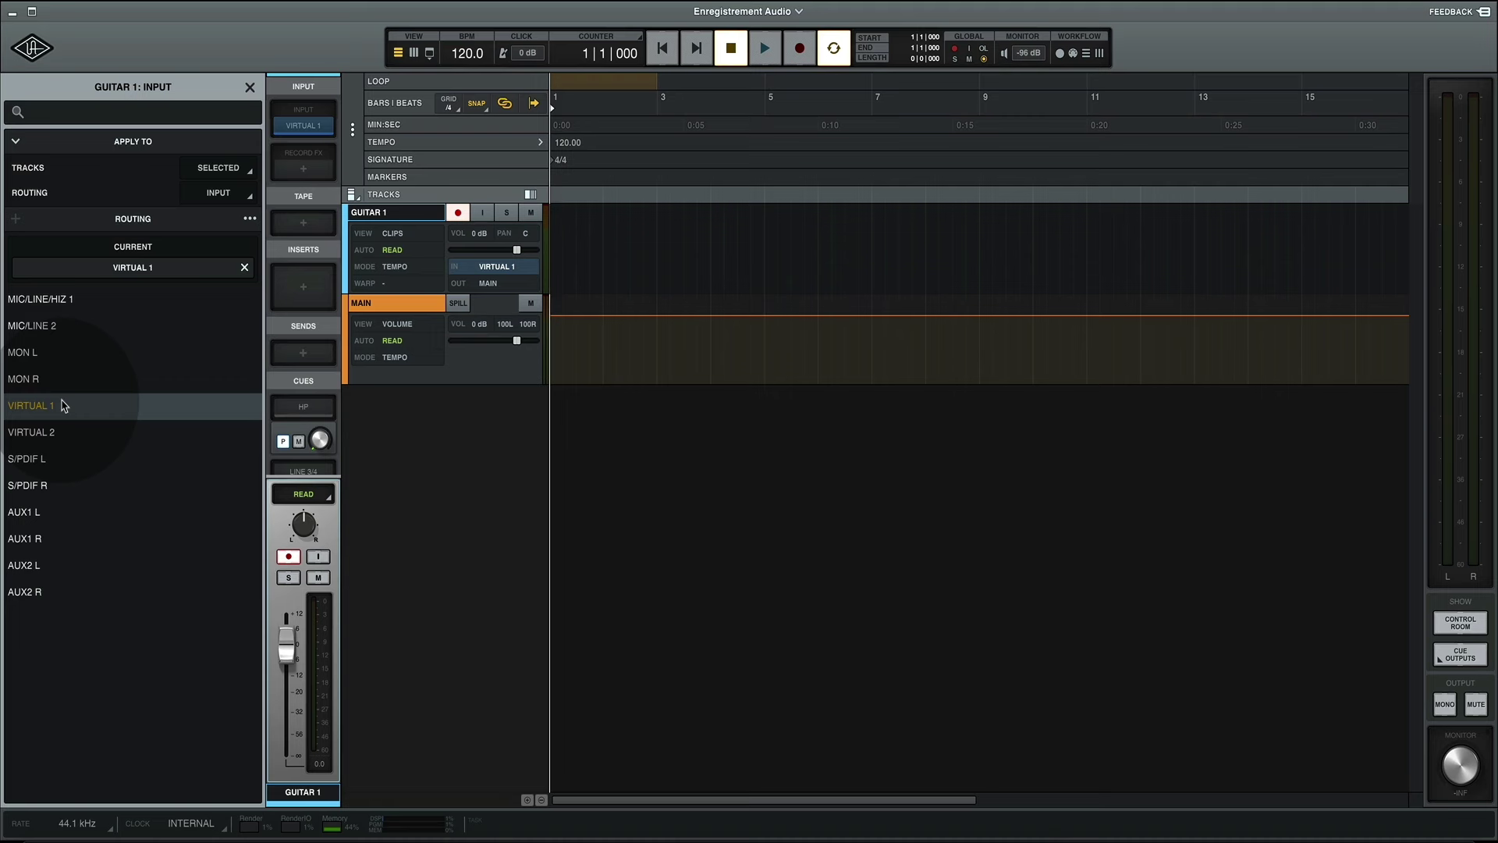
pyautogui.moveTo(102, 811)
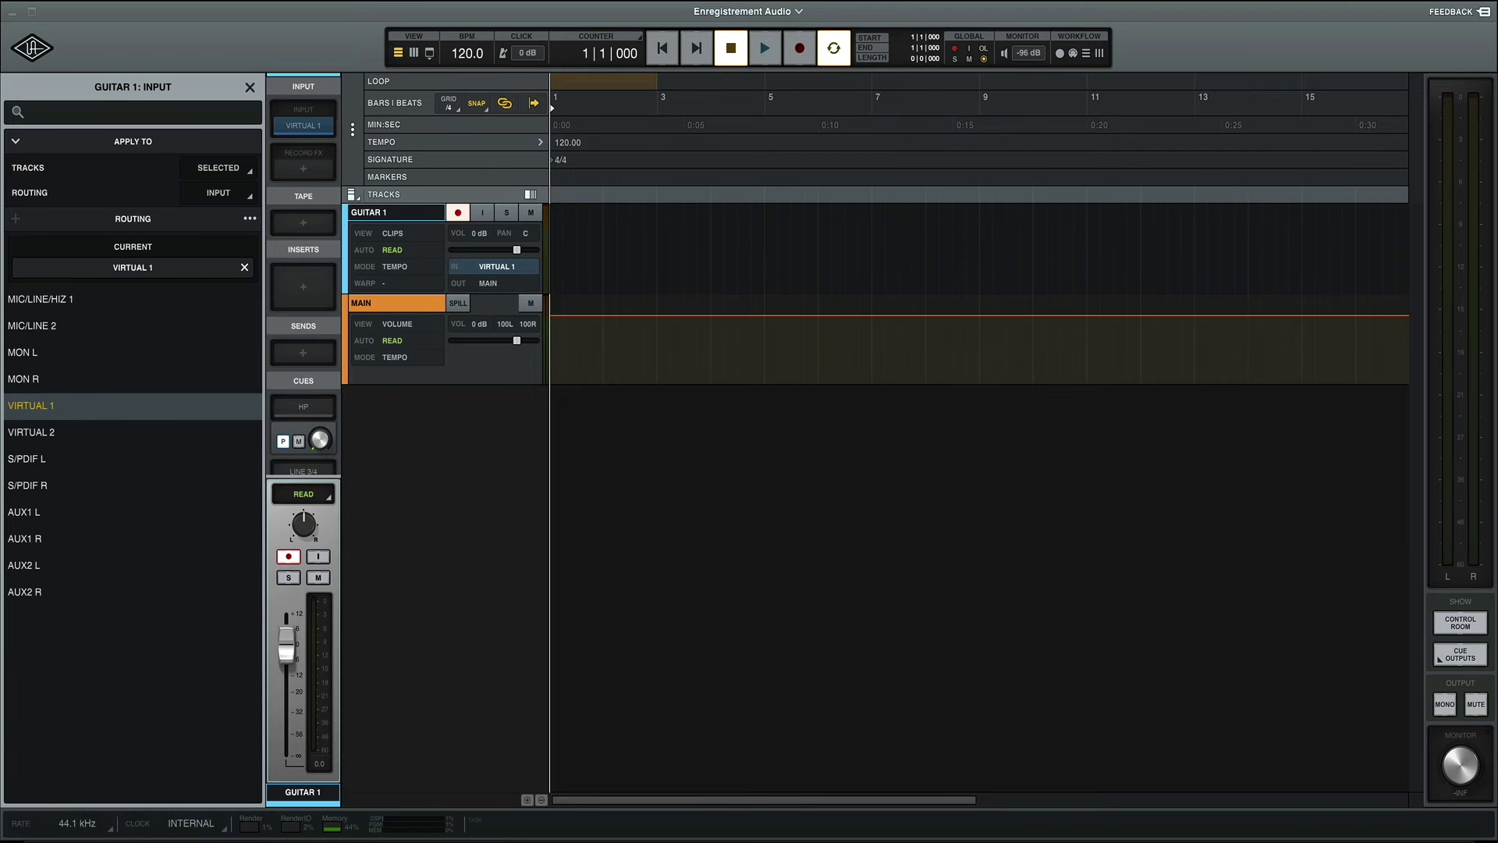
pyautogui.moveTo(425, 217); pyautogui.dragTo(452, 123)
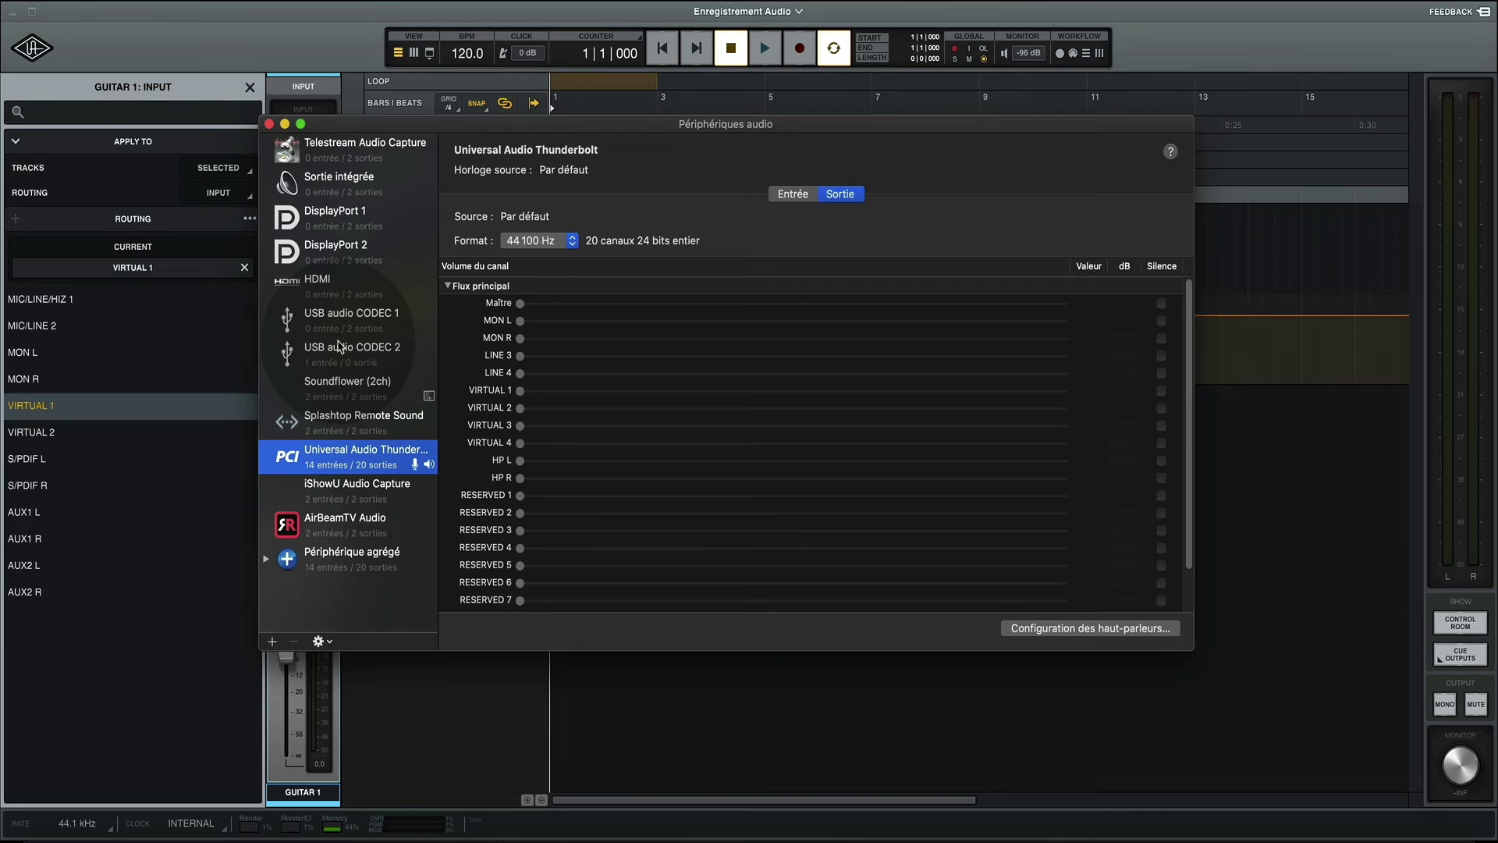
pyautogui.click(107, 318)
pyautogui.click(87, 300)
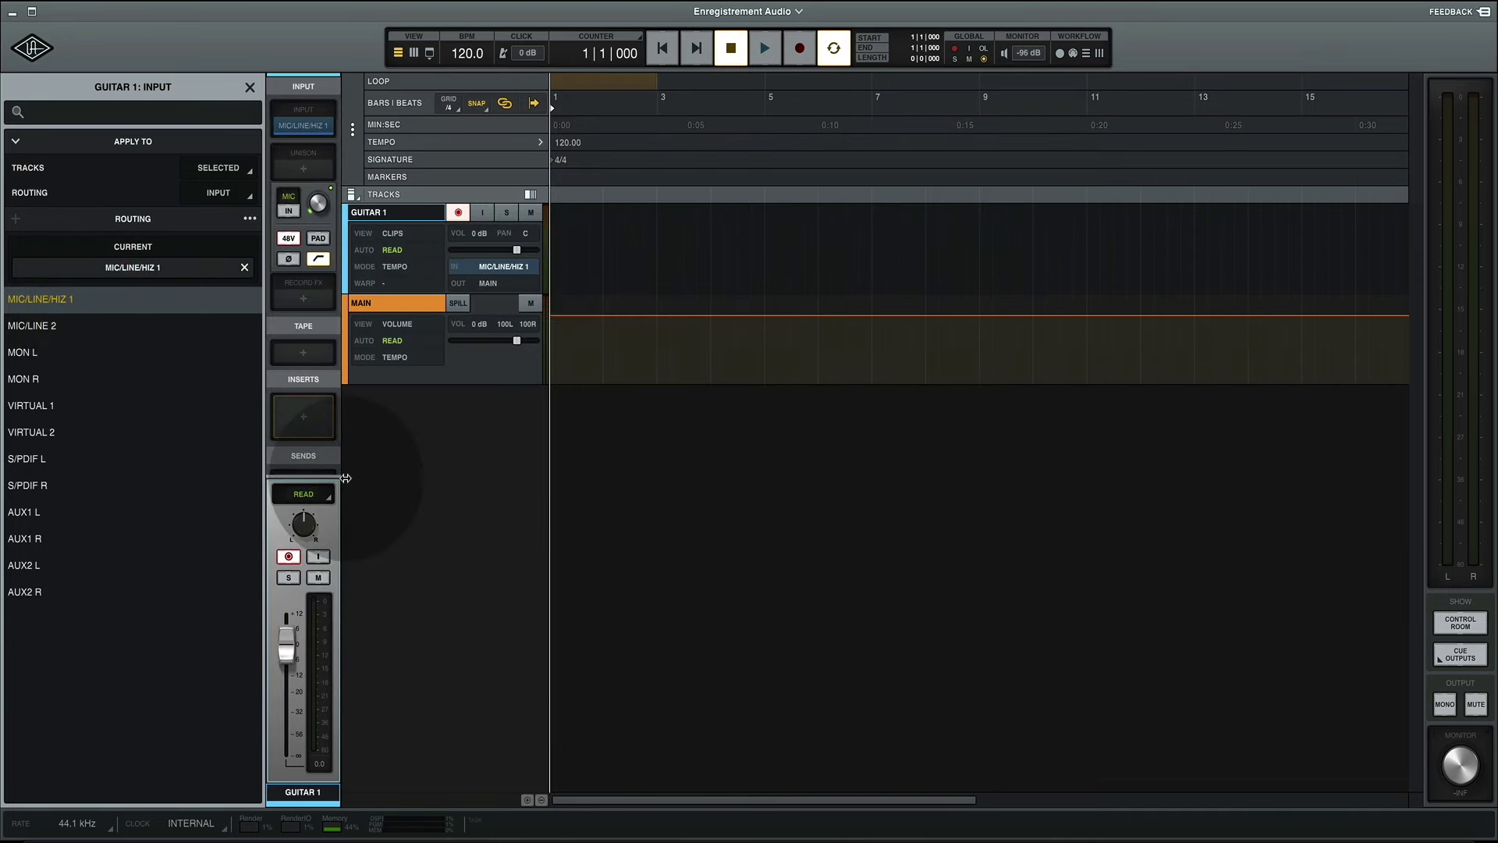
# - Try the low-cut filter and the line input type on GUITAR 1's preamp, returning it to mic with low-cut on
pyautogui.click(319, 262)
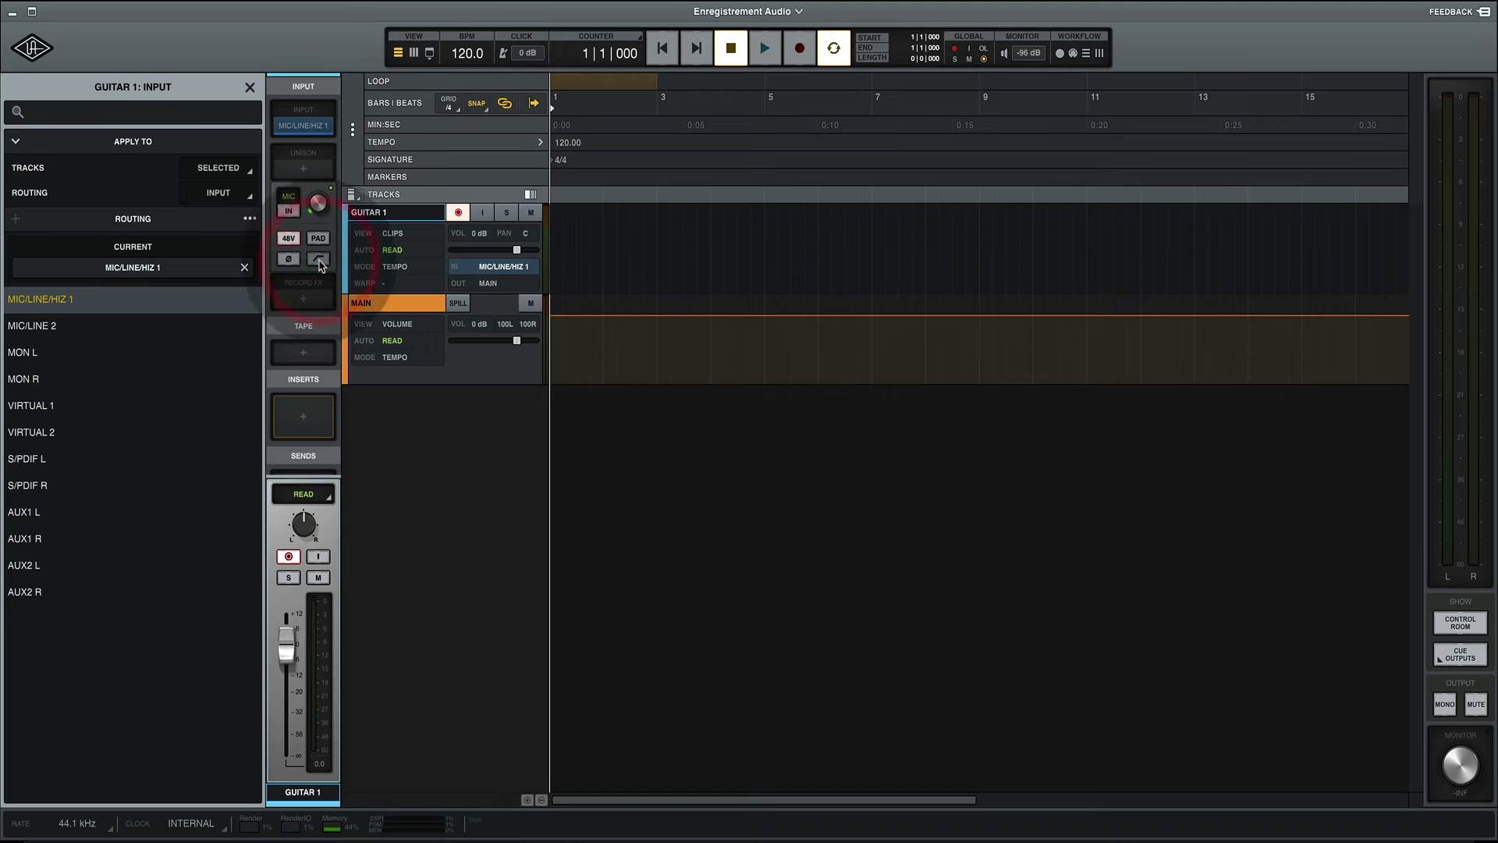
pyautogui.click(319, 262)
pyautogui.click(318, 261)
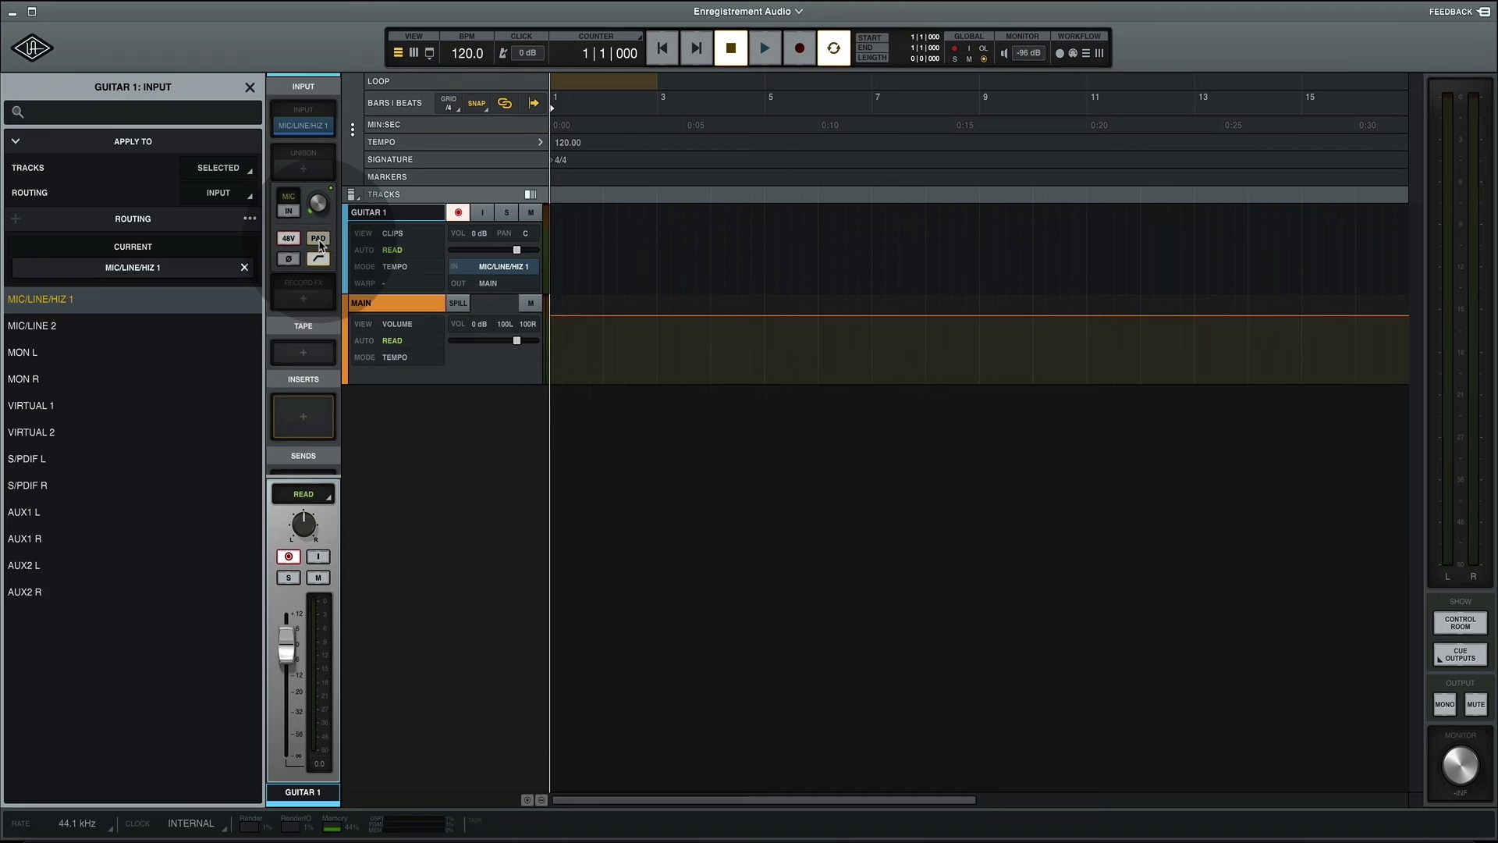
pyautogui.click(288, 210)
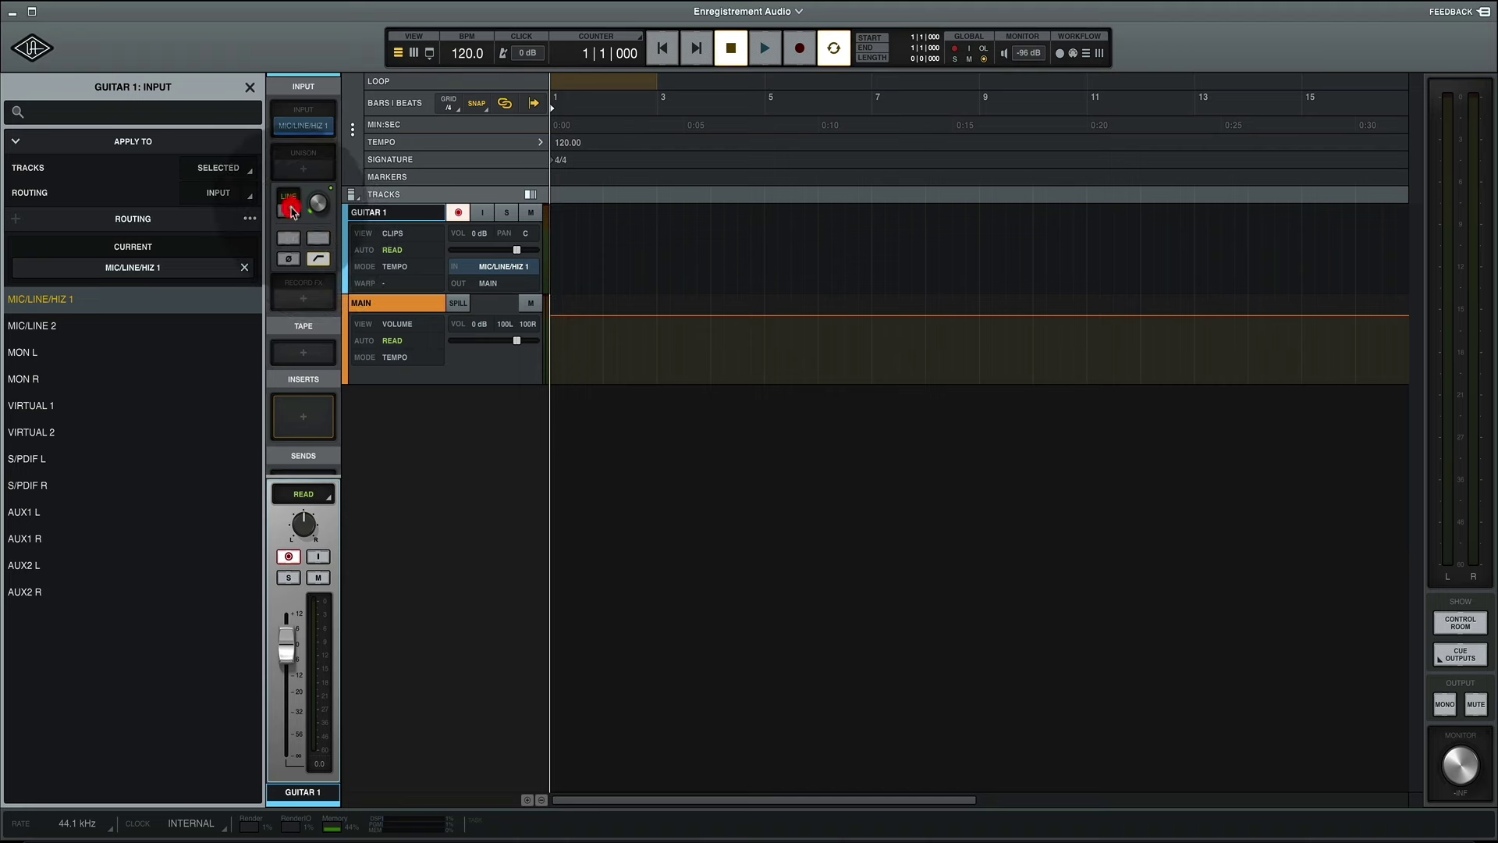
pyautogui.click(289, 210)
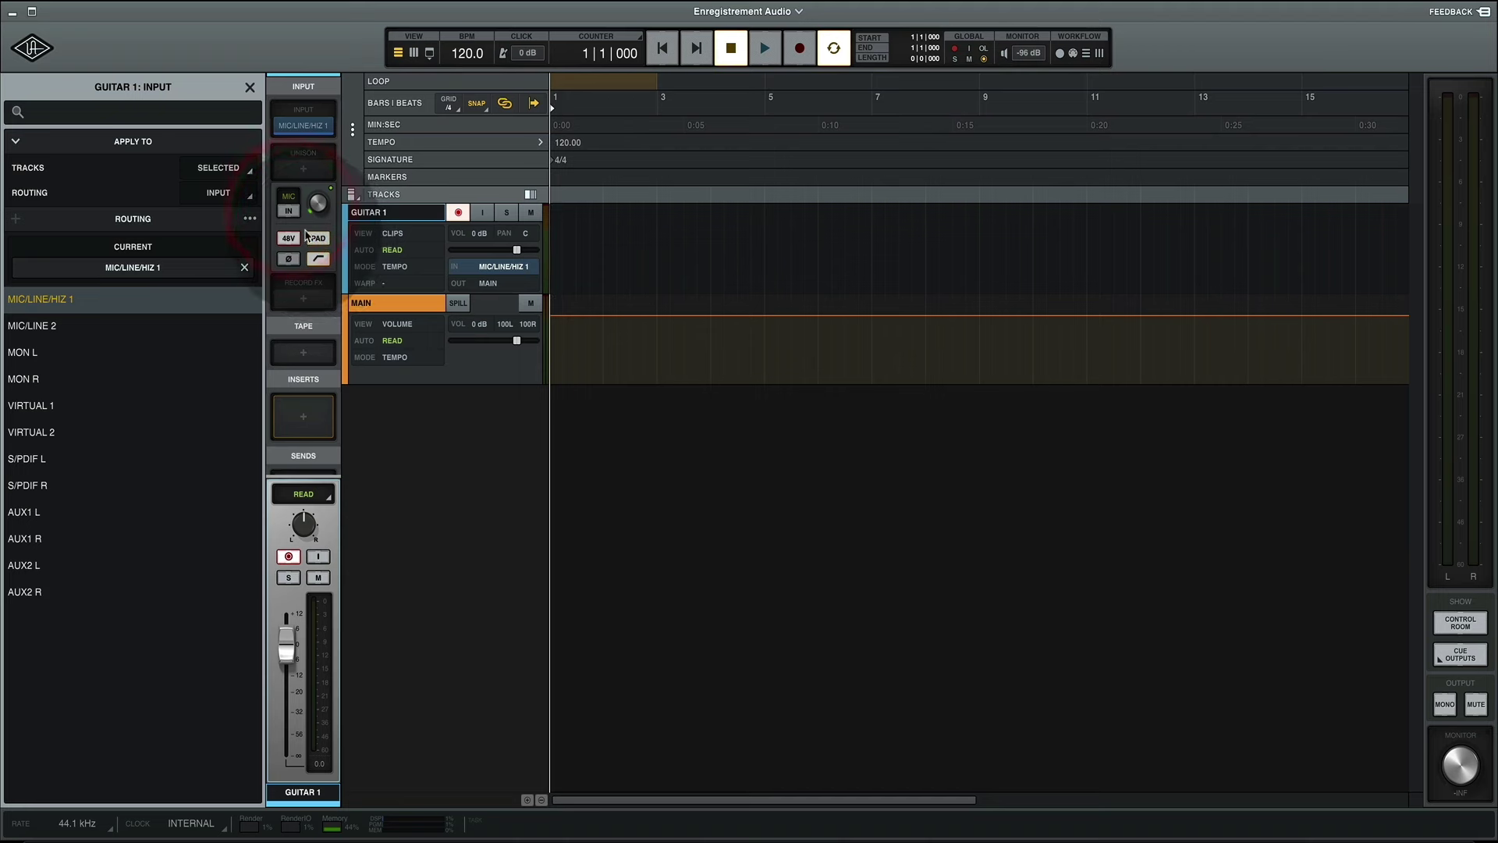
pyautogui.click(313, 238)
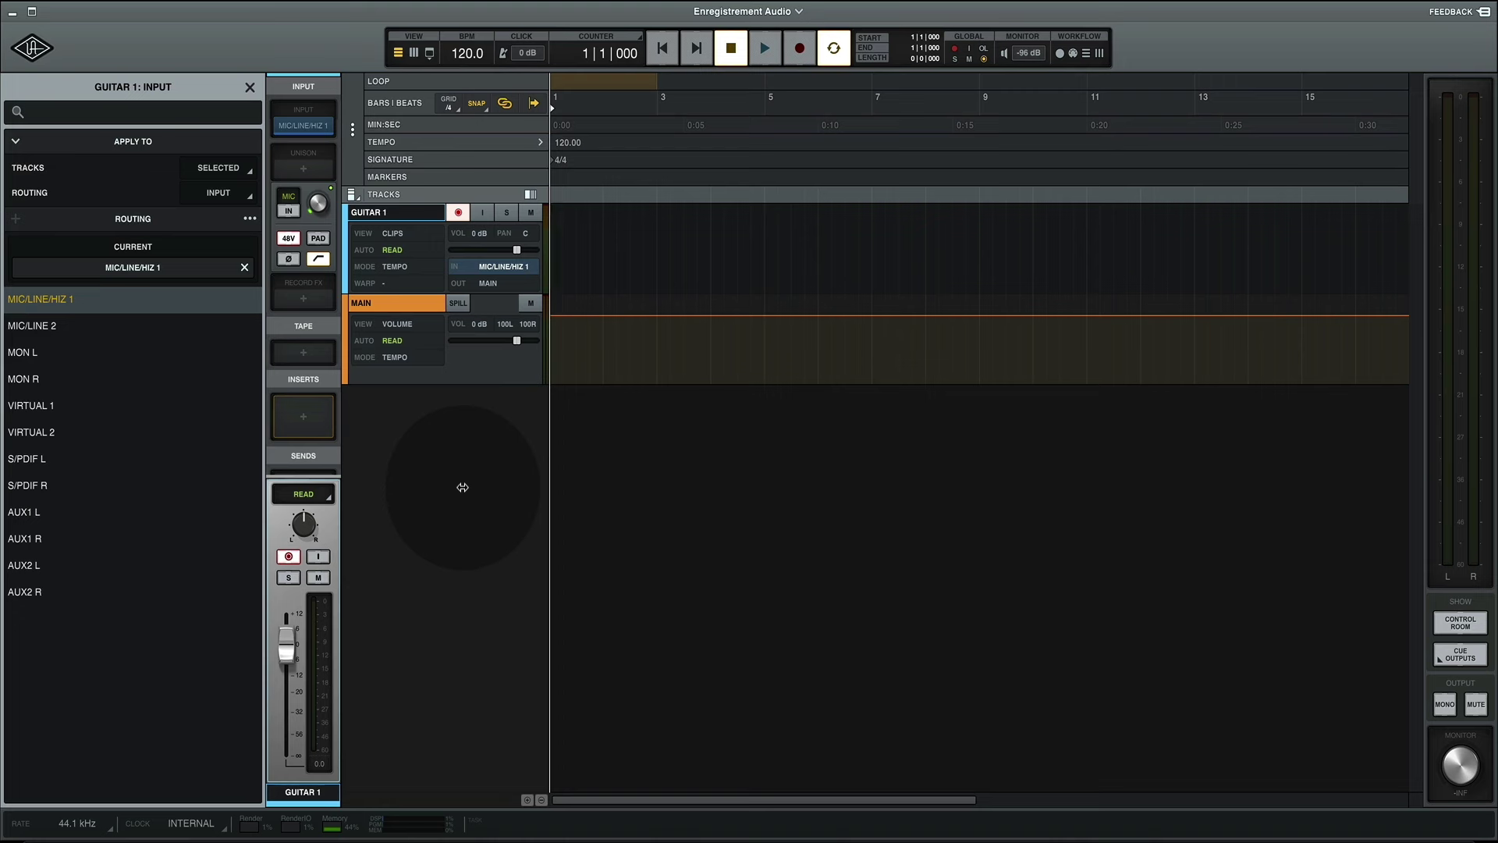
# - Switch GUITAR 1's record arming off and on, close its input selection, and leave the track armed
pyautogui.click(459, 213)
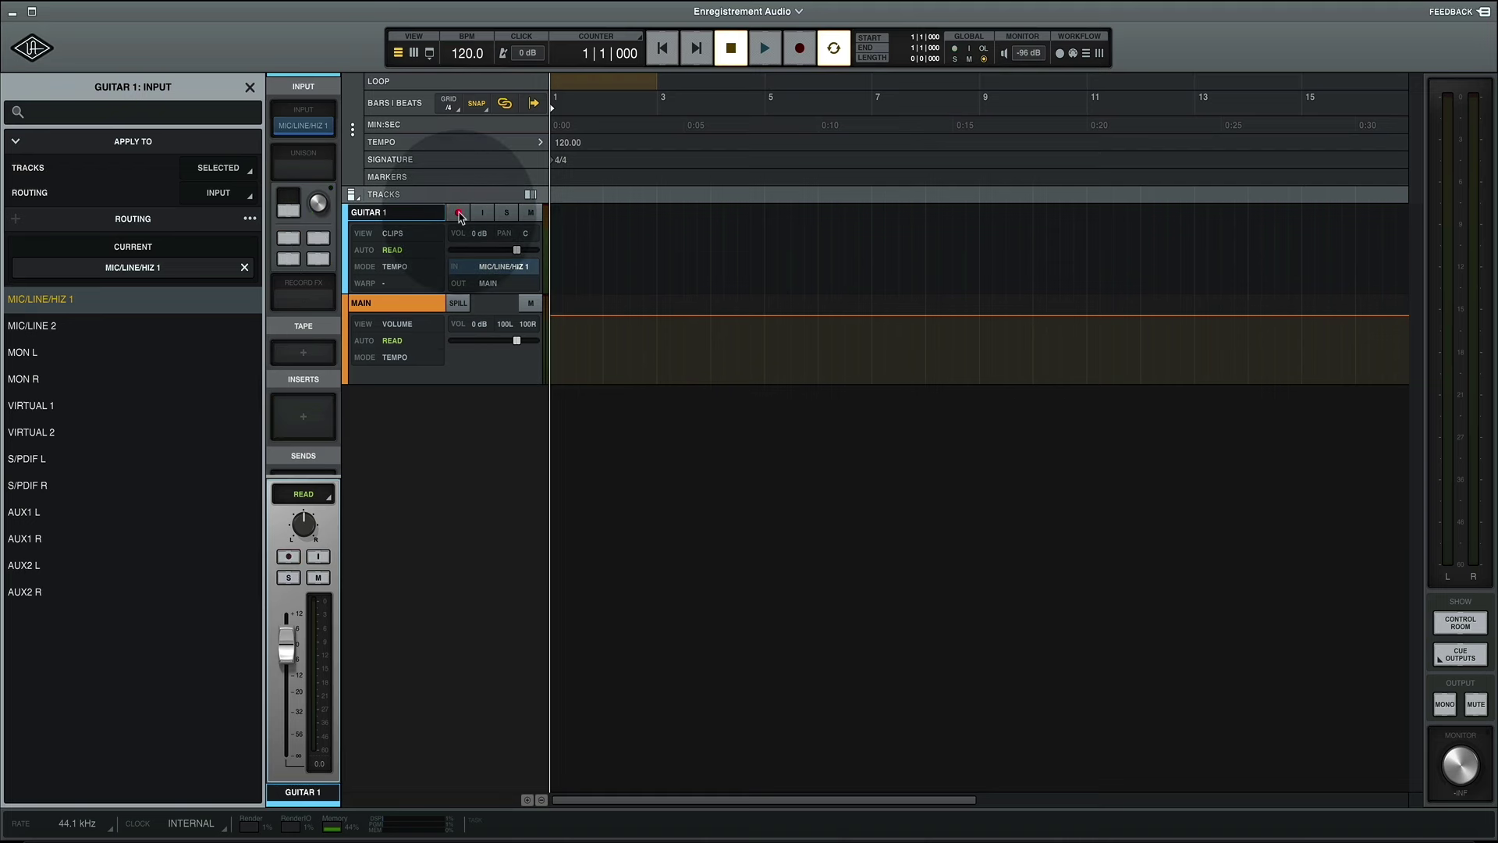
pyautogui.click(459, 212)
pyautogui.click(458, 213)
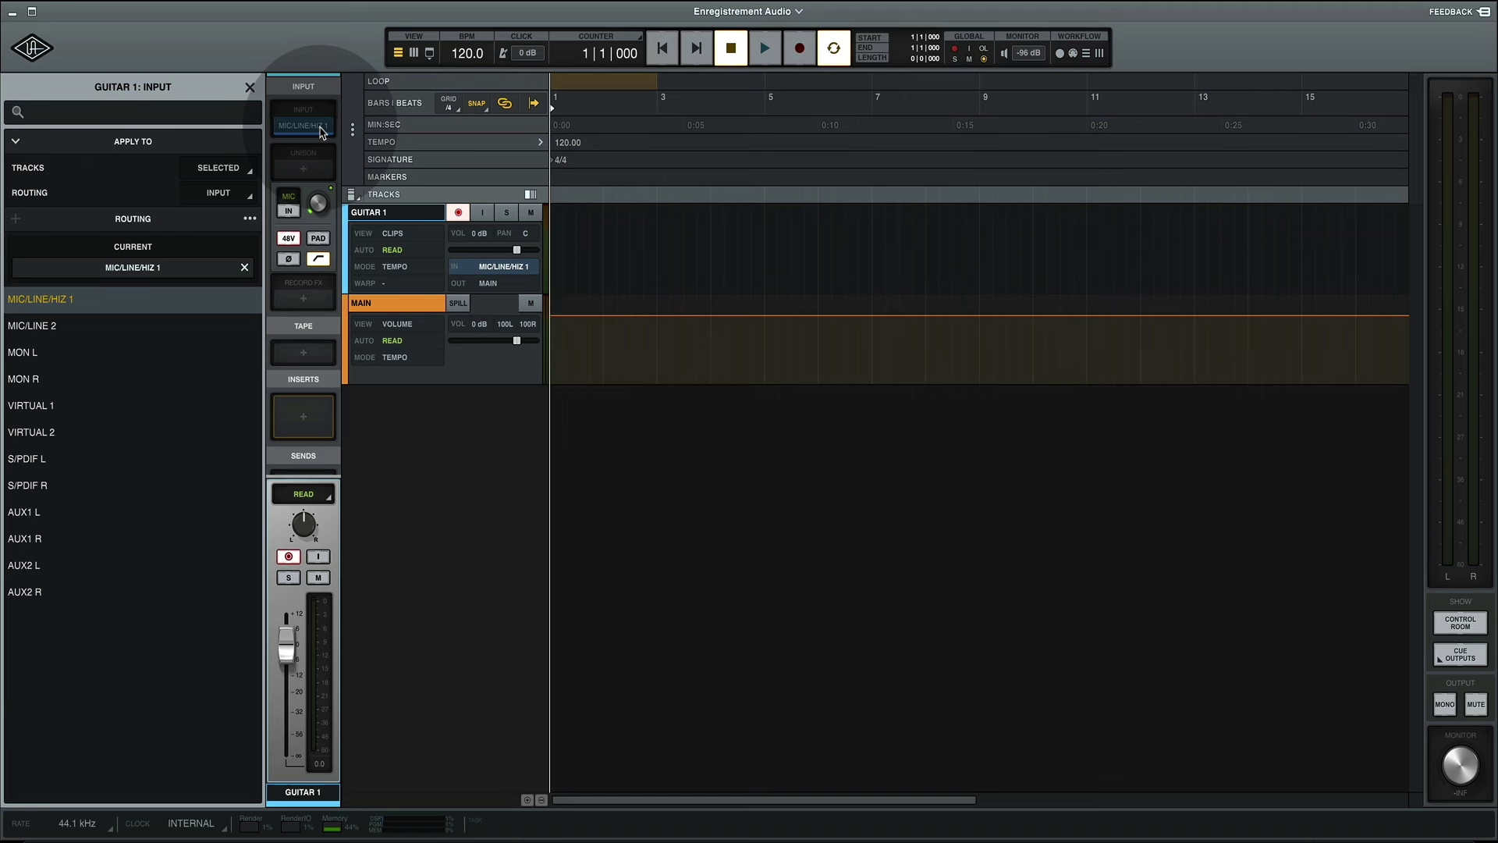
pyautogui.click(457, 212)
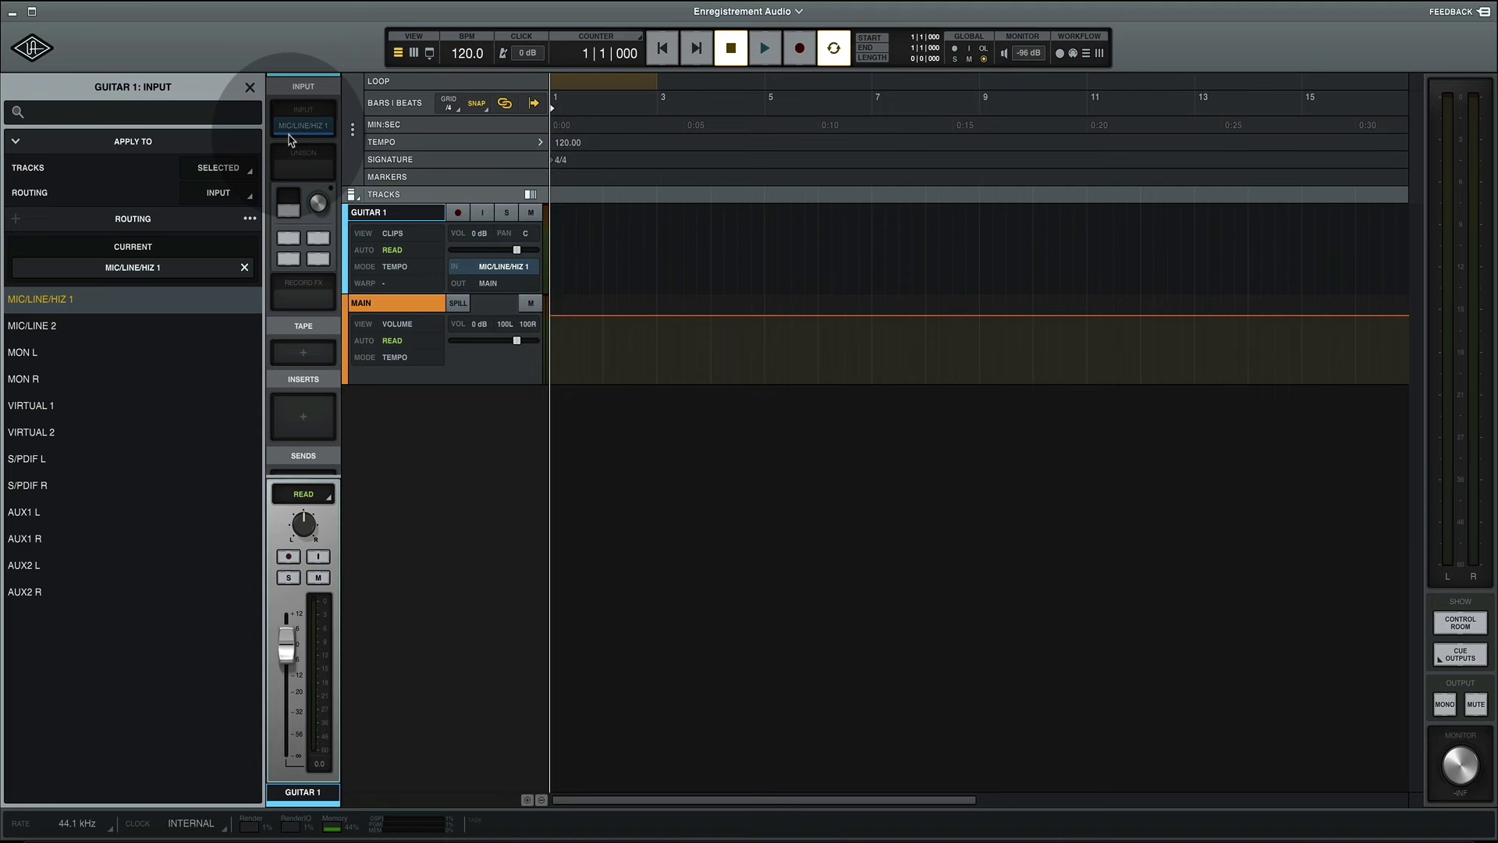
pyautogui.click(289, 139)
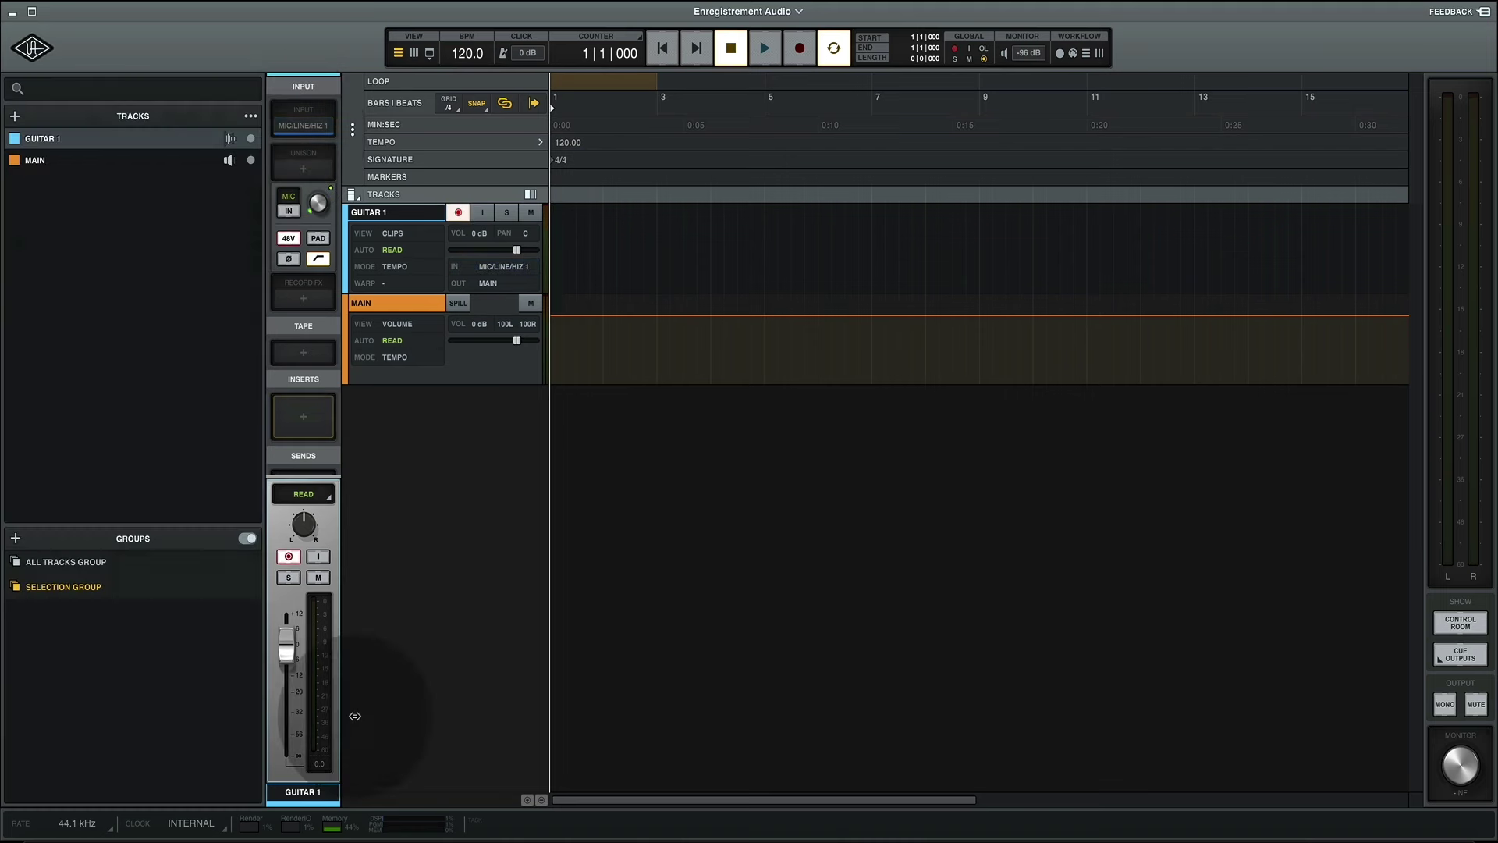
pyautogui.click(458, 213)
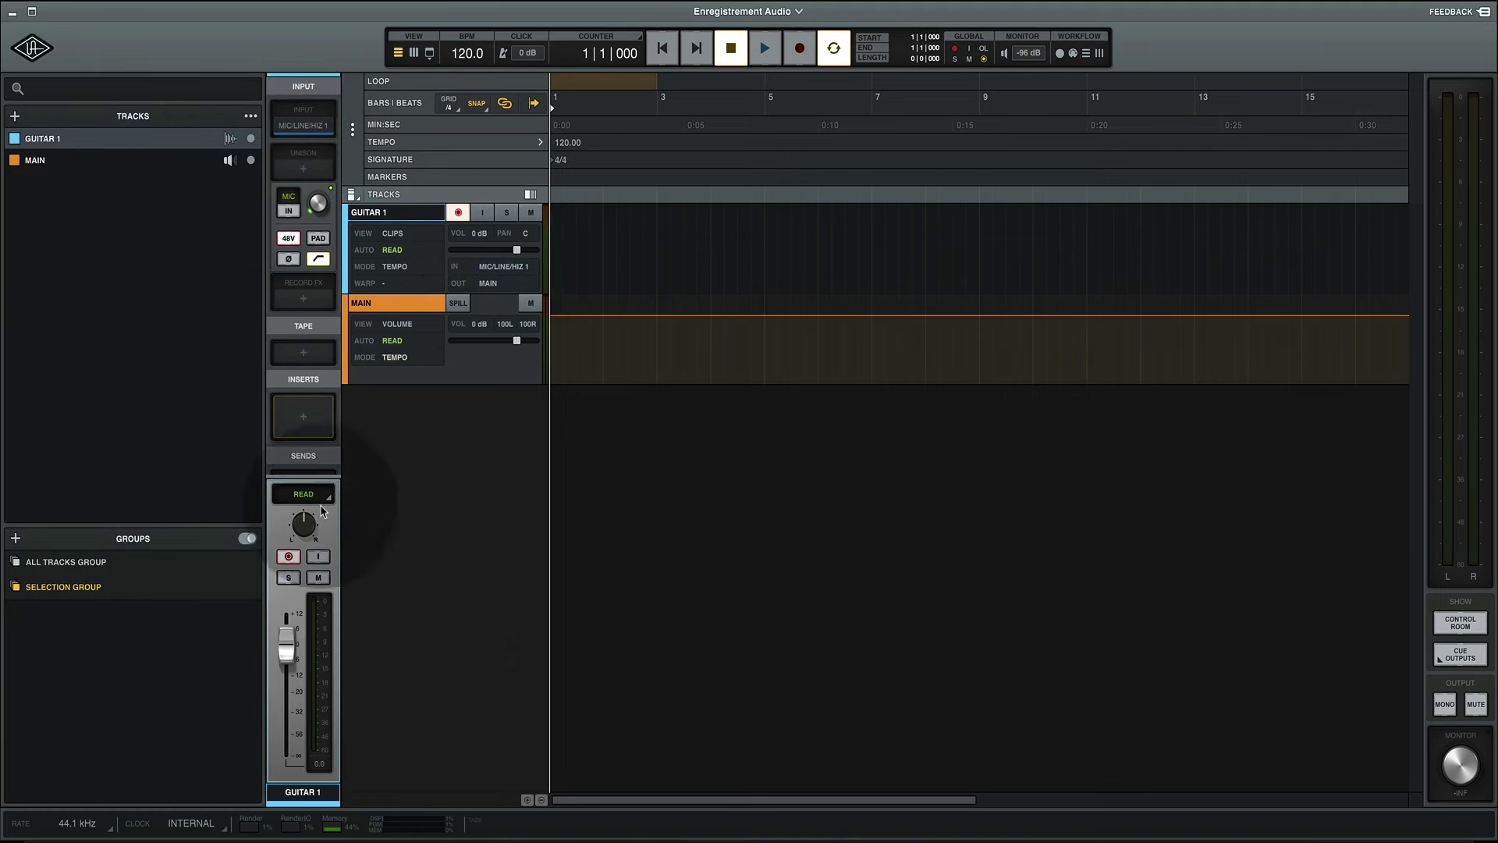
# - Switch GUITAR 1's record arming off and on again, leaving the track armed
pyautogui.click(288, 559)
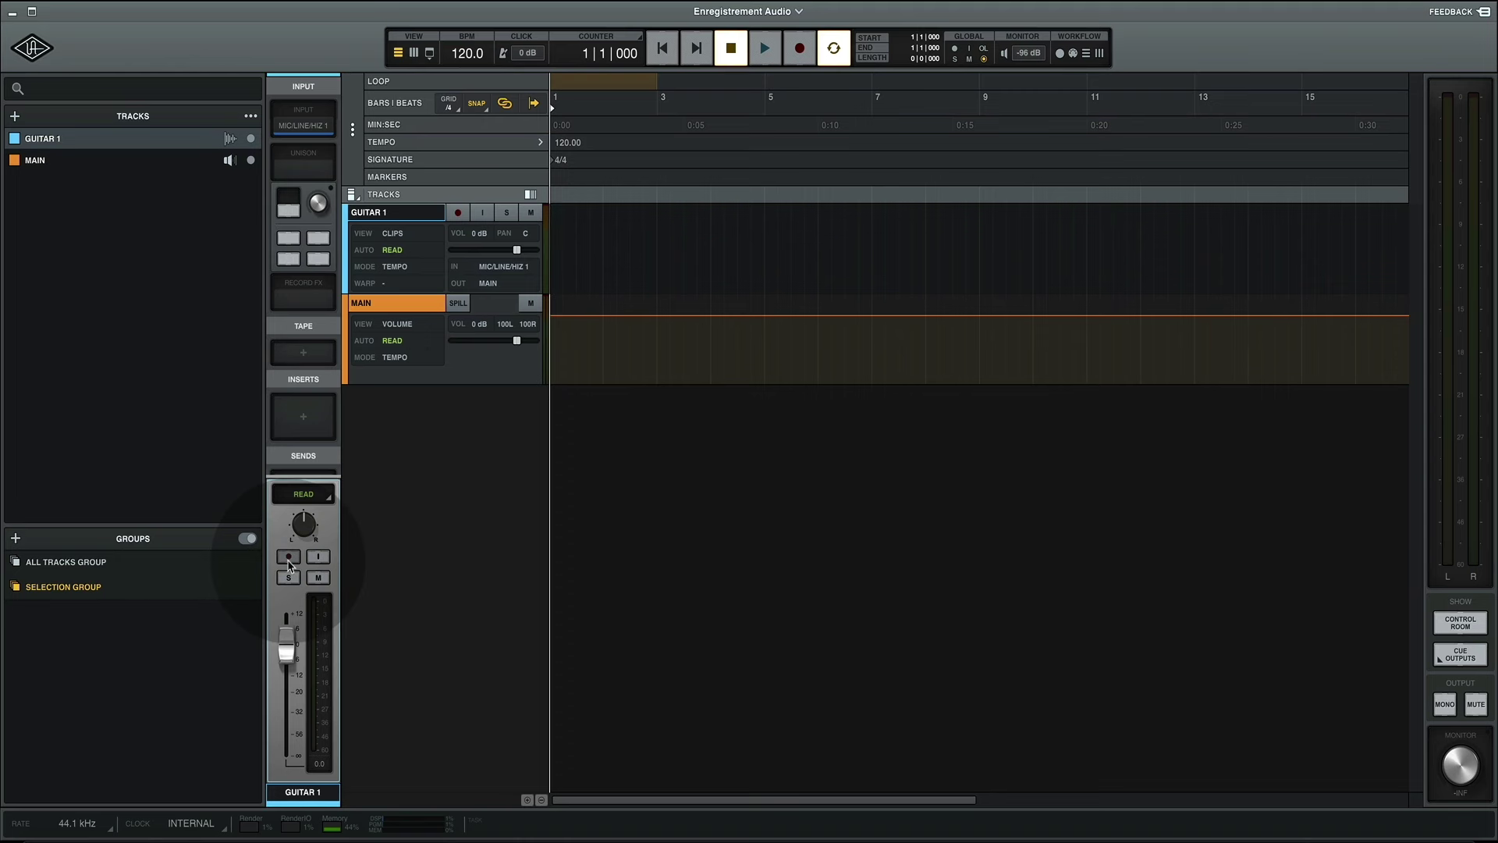
pyautogui.click(288, 557)
pyautogui.doubleClick(289, 557)
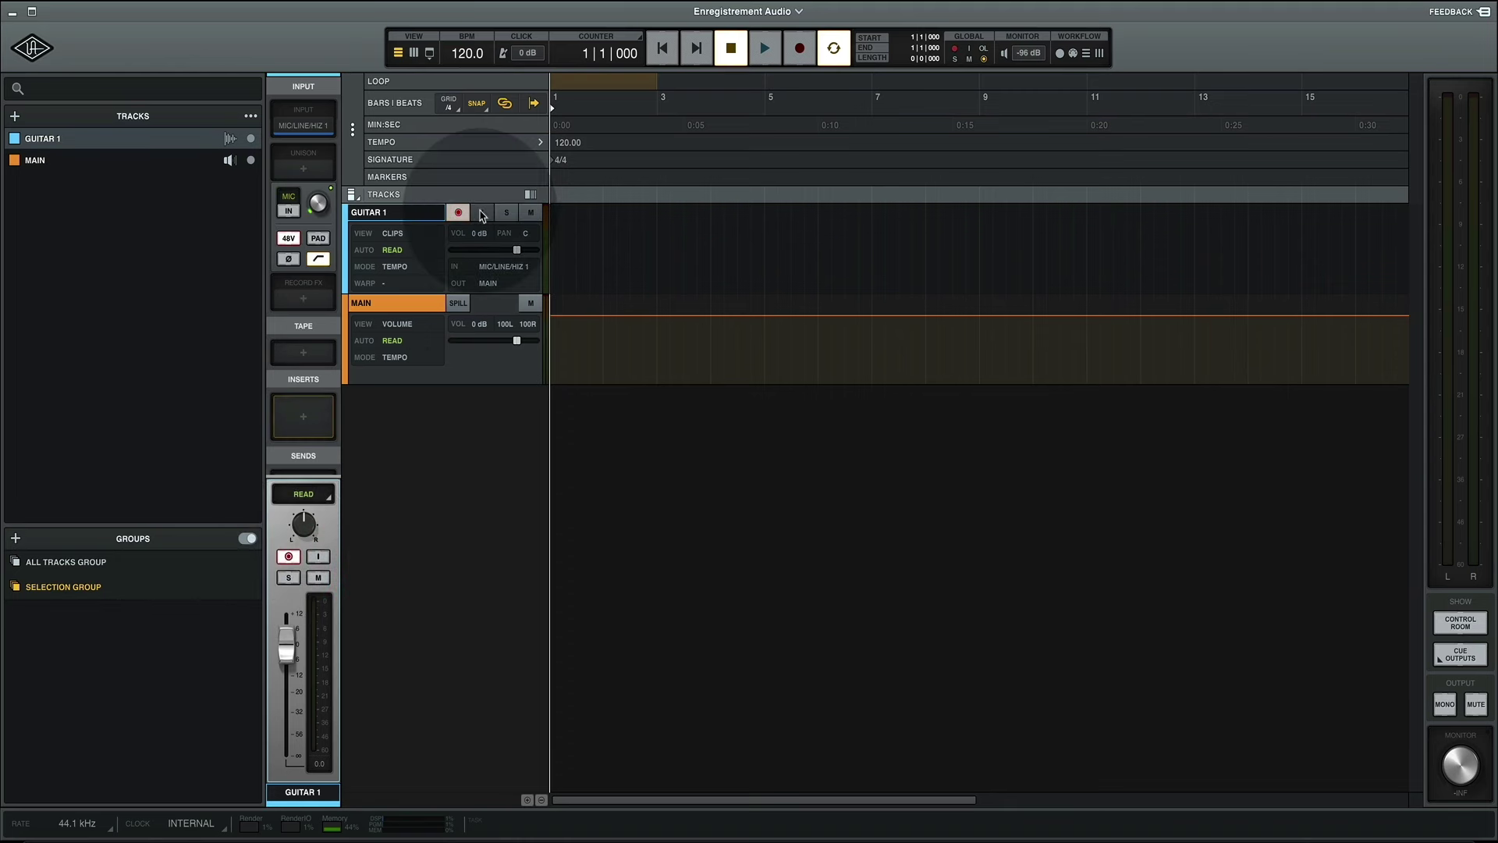
# - Try GUITAR 1's input monitoring from both the channel strip and the track header, leaving it off
pyautogui.click(318, 557)
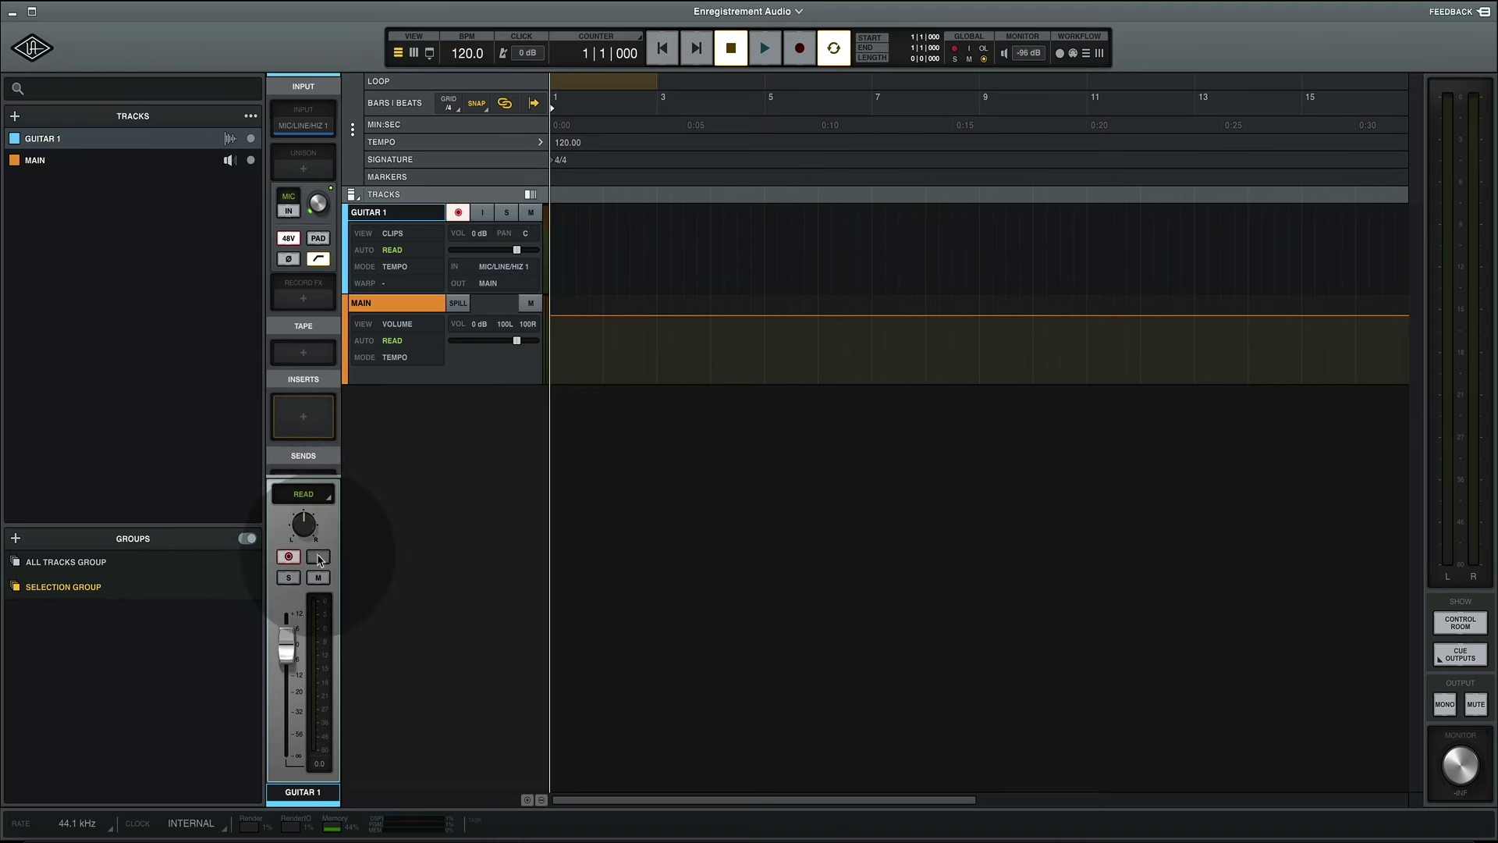
pyautogui.click(318, 556)
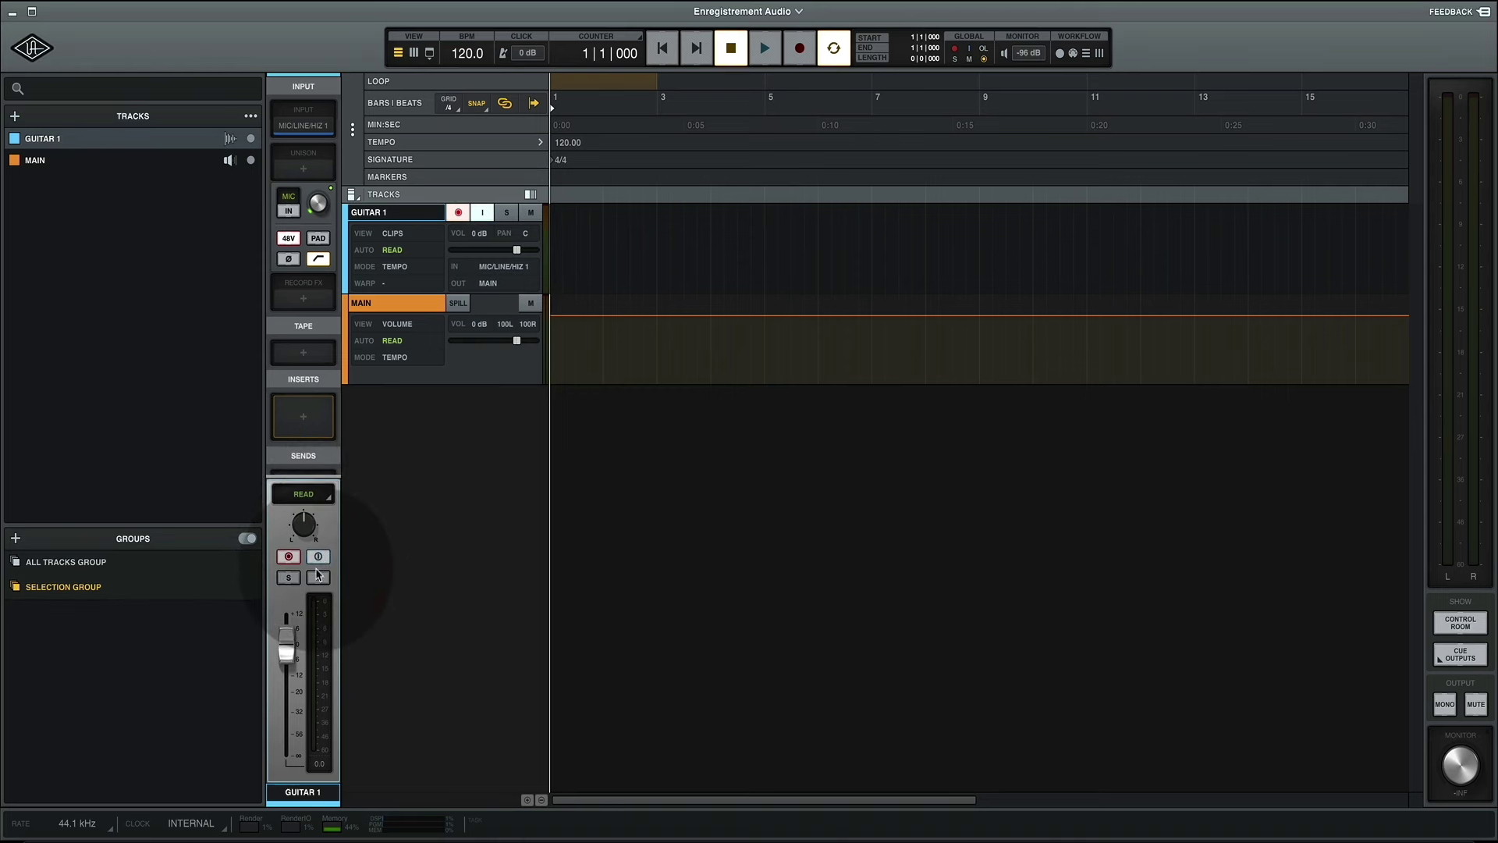
pyautogui.click(317, 557)
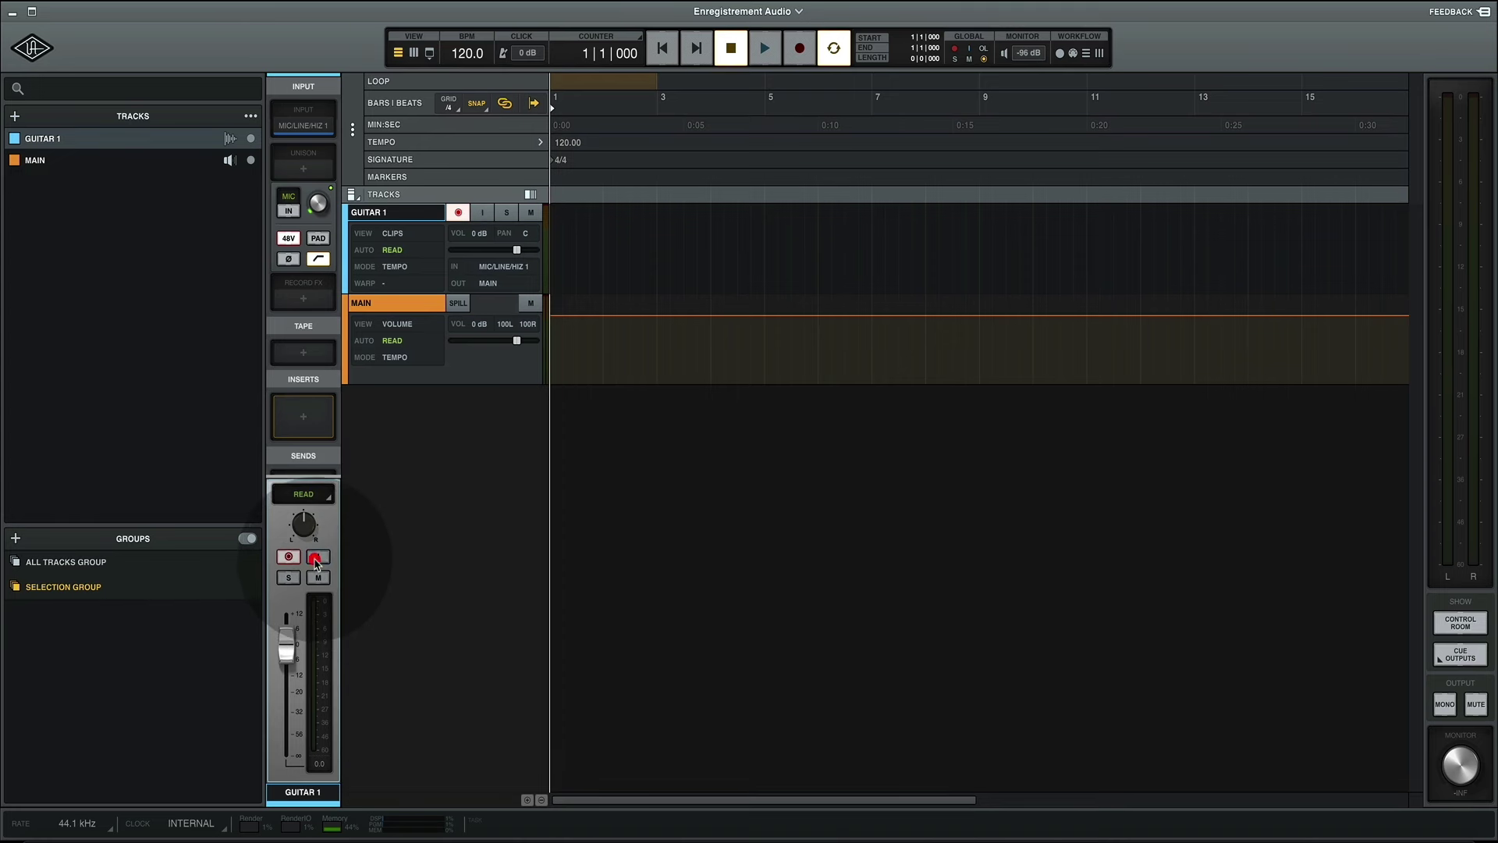
pyautogui.click(484, 212)
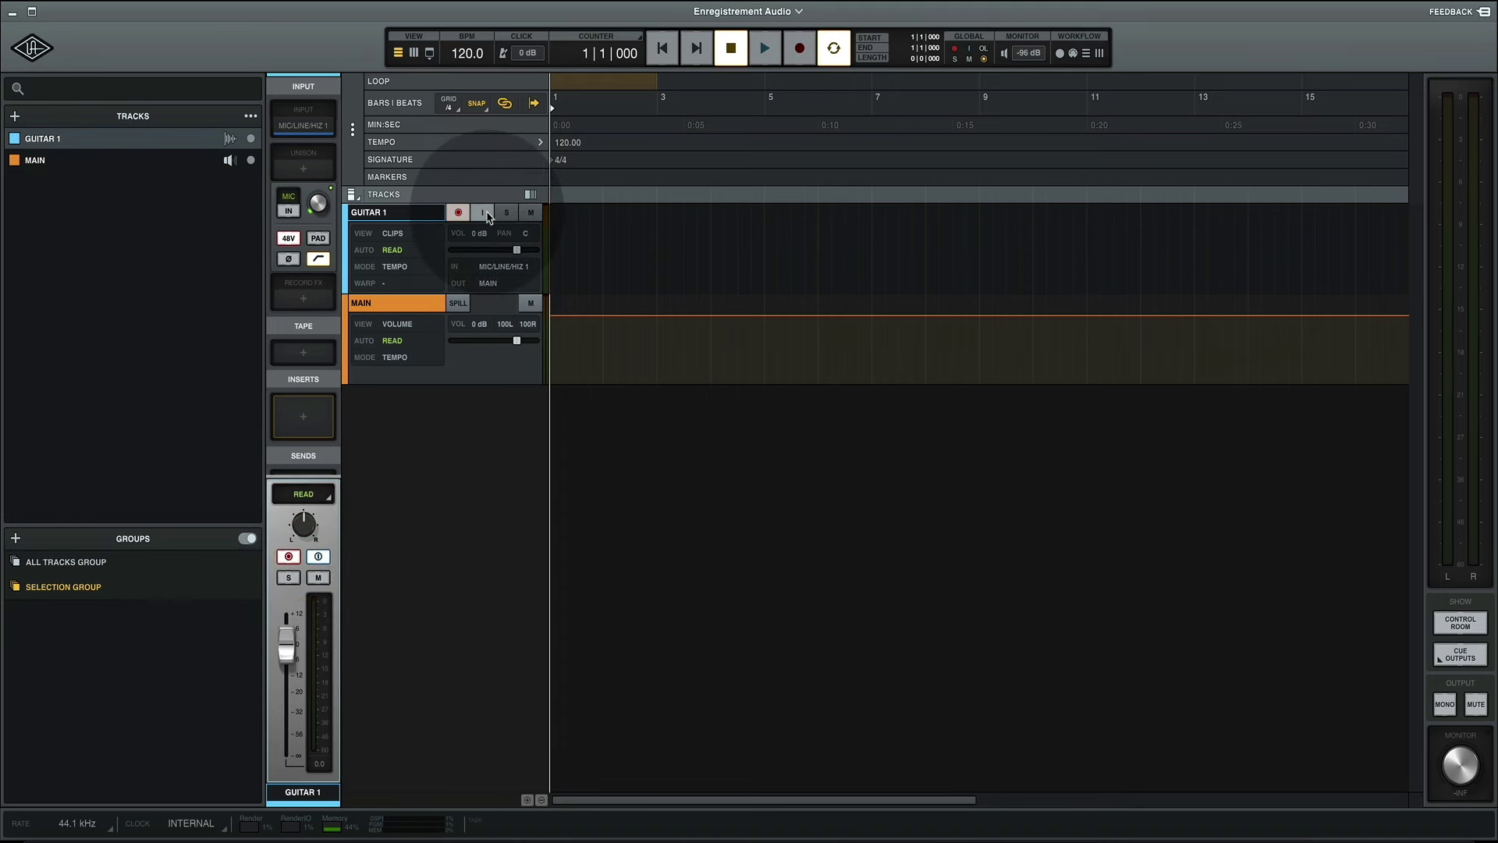
pyautogui.click(484, 212)
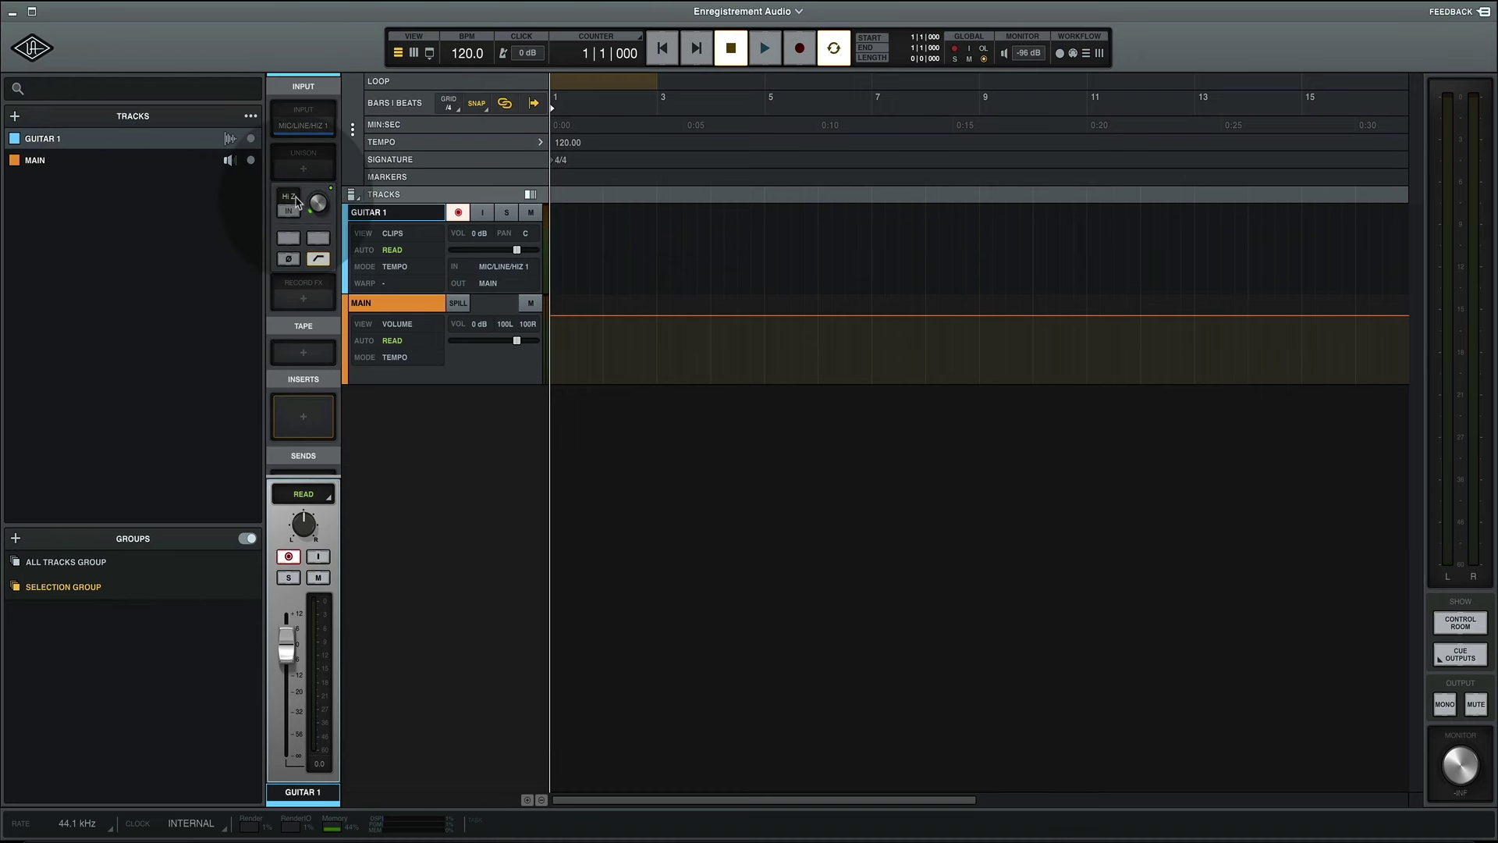
# - Review GUITAR 1's available inputs and switch its record arming off and back on
pyautogui.click(320, 126)
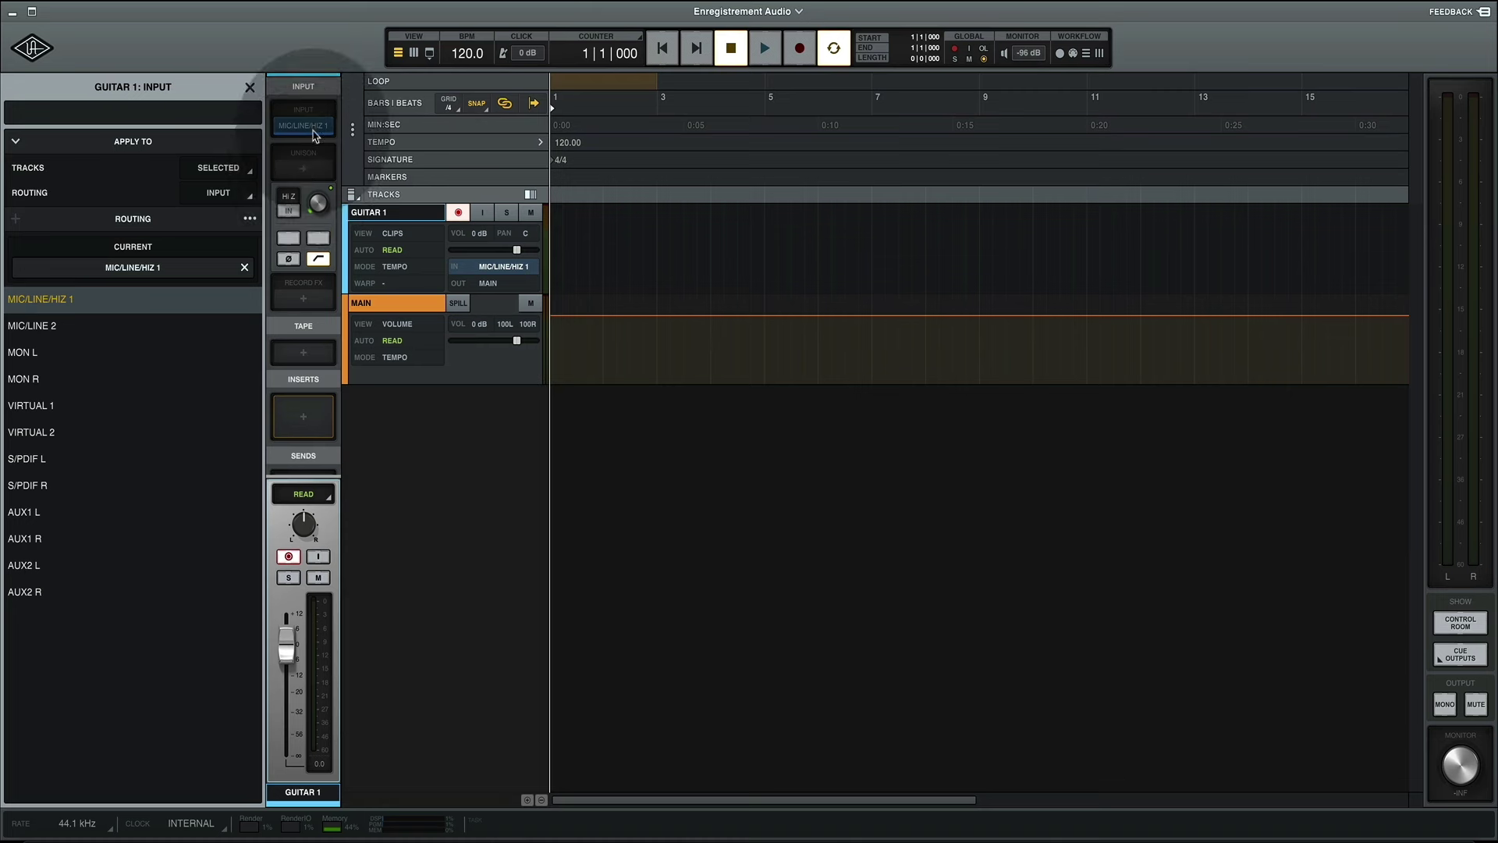
pyautogui.click(457, 213)
pyautogui.click(457, 213)
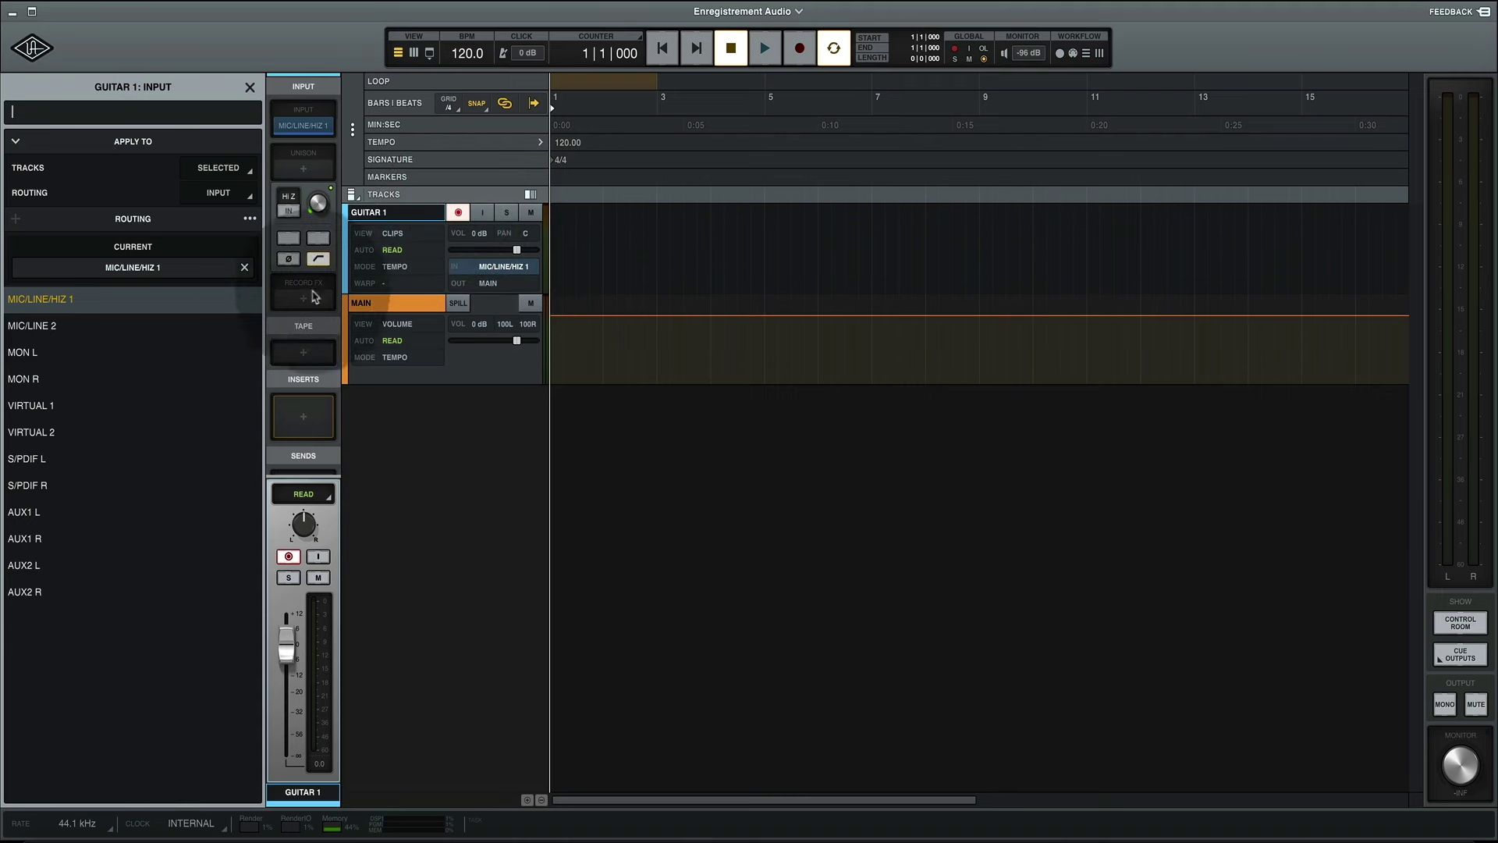
# - Load the UA 610-B preamp in GUITAR 1's Unison slot and raise its level to about 6.5
pyautogui.click(304, 168)
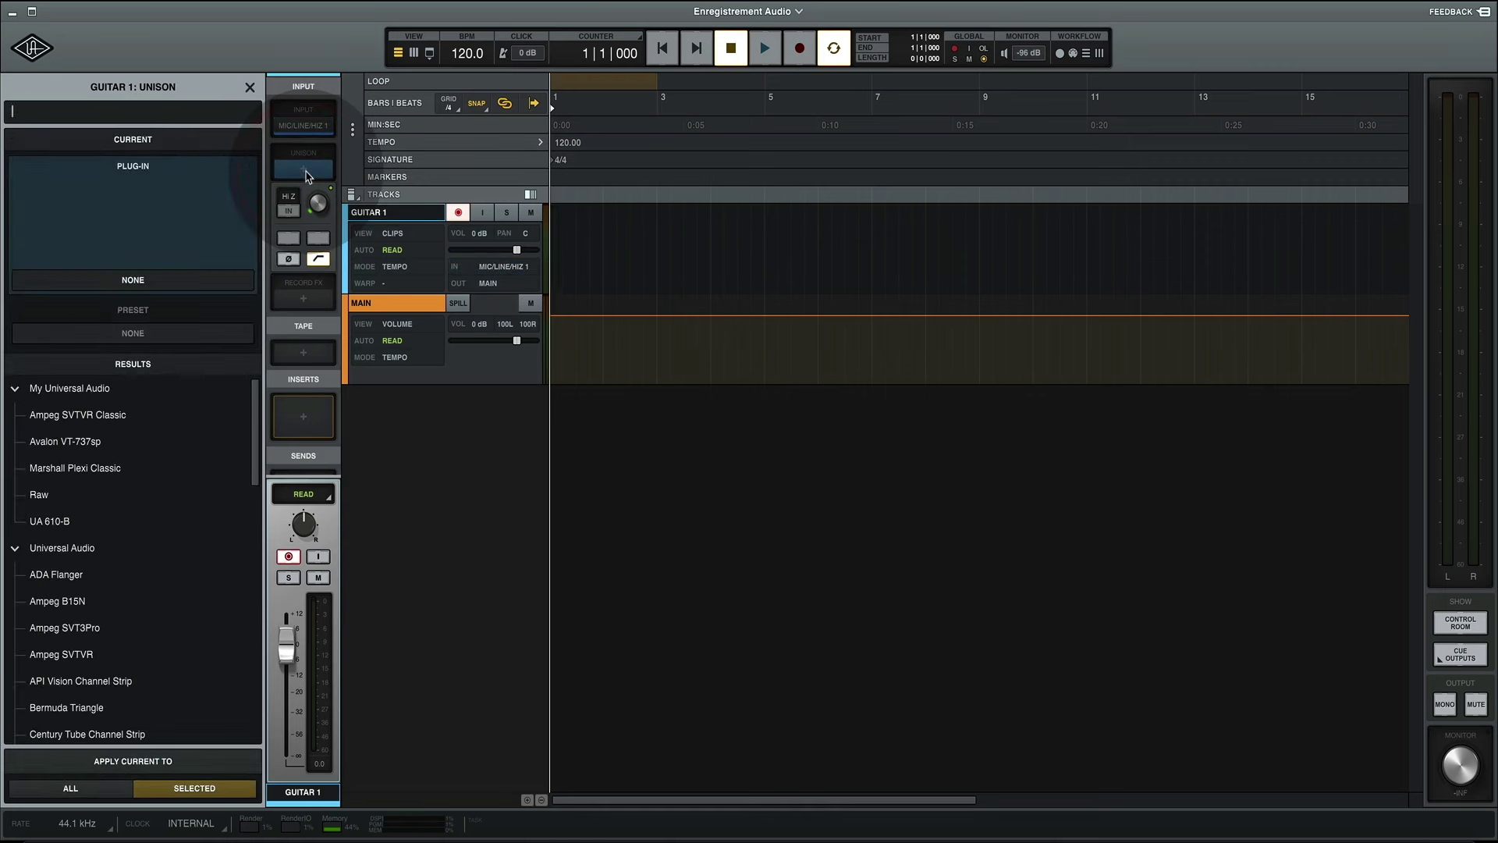
pyautogui.click(47, 521)
pyautogui.doubleClick(47, 521)
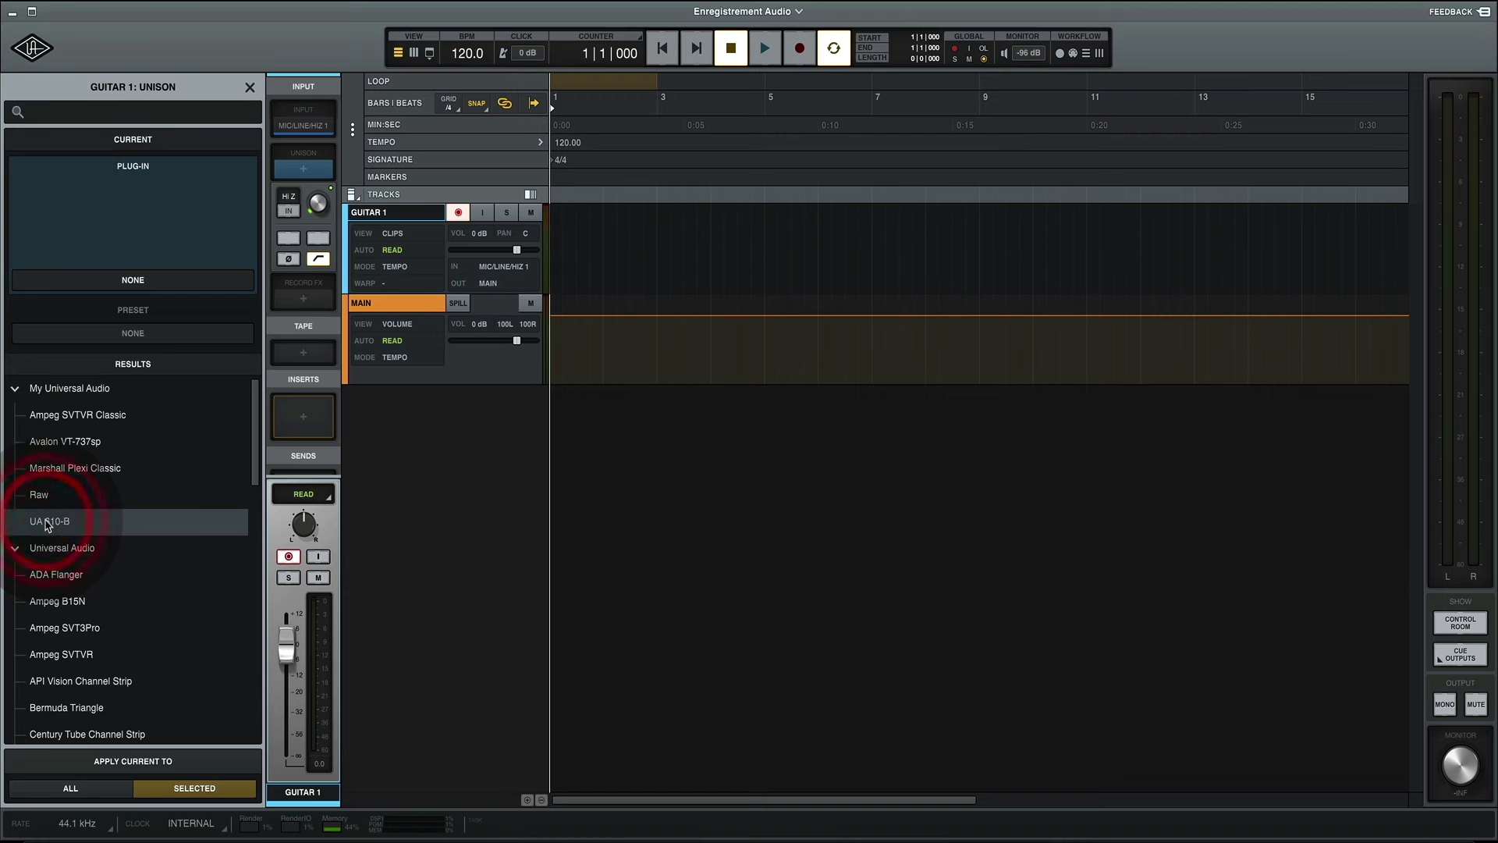
pyautogui.moveTo(668, 343); pyautogui.dragTo(687, 96)
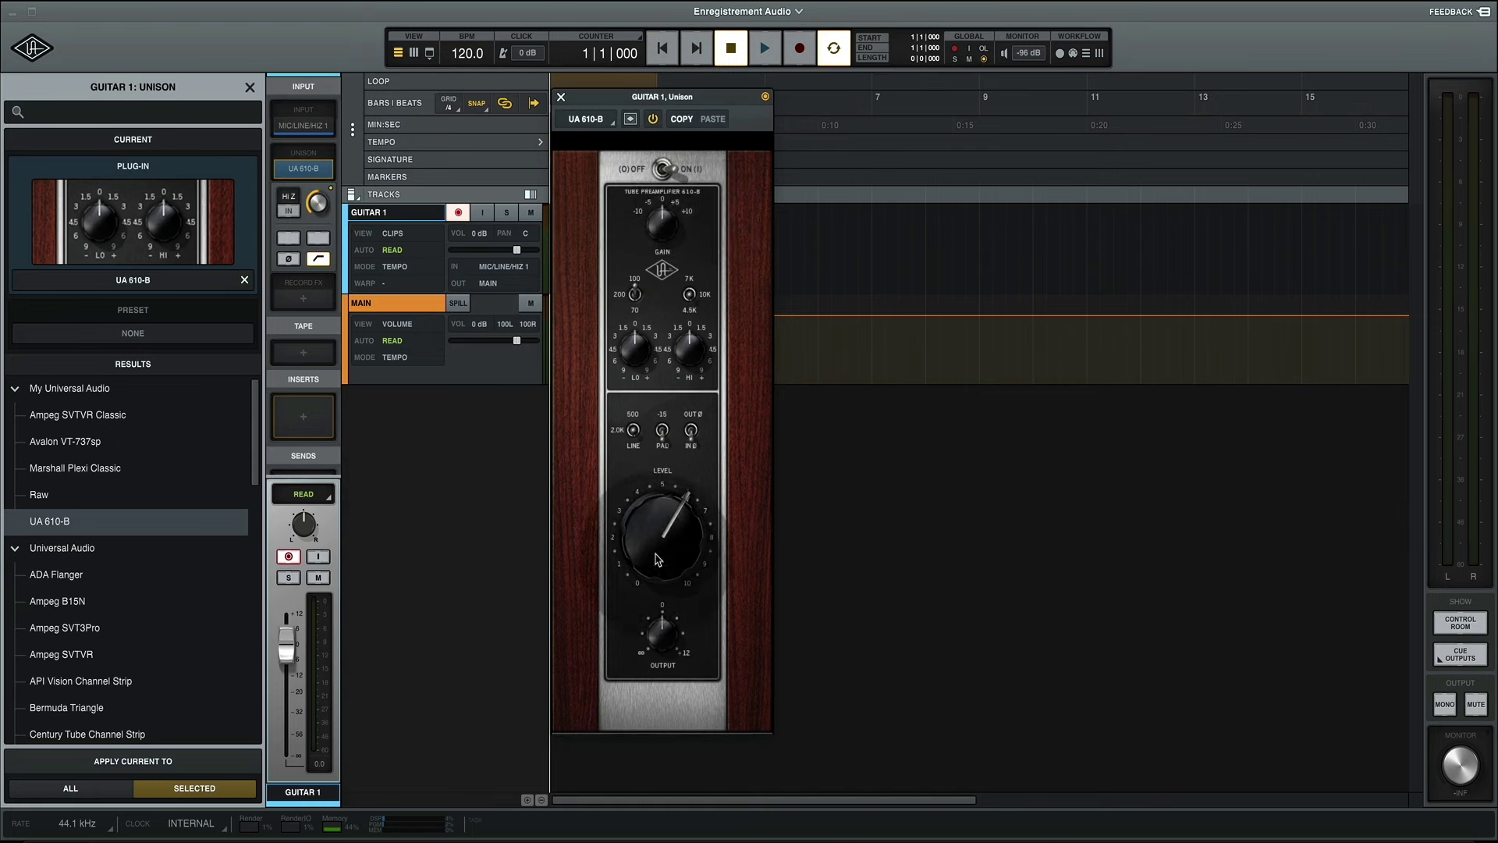
pyautogui.moveTo(656, 558); pyautogui.dragTo(656, 545)
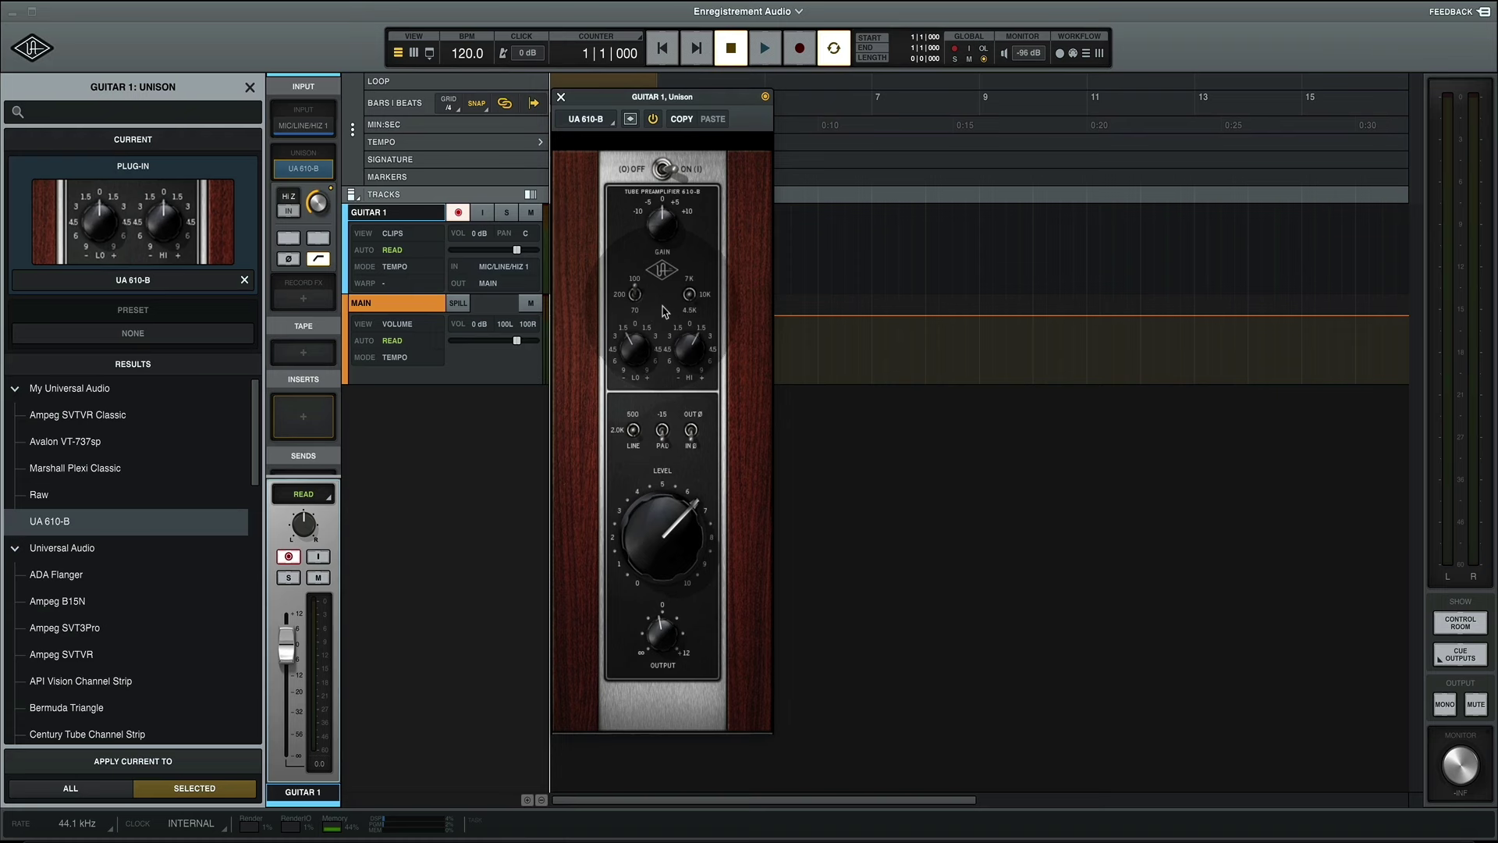
# - Add Ampeg SVTVR Classic as GUITAR 1's first record effect, place its window beside the UA 610-B, and close the plug-in browser
pyautogui.click(302, 300)
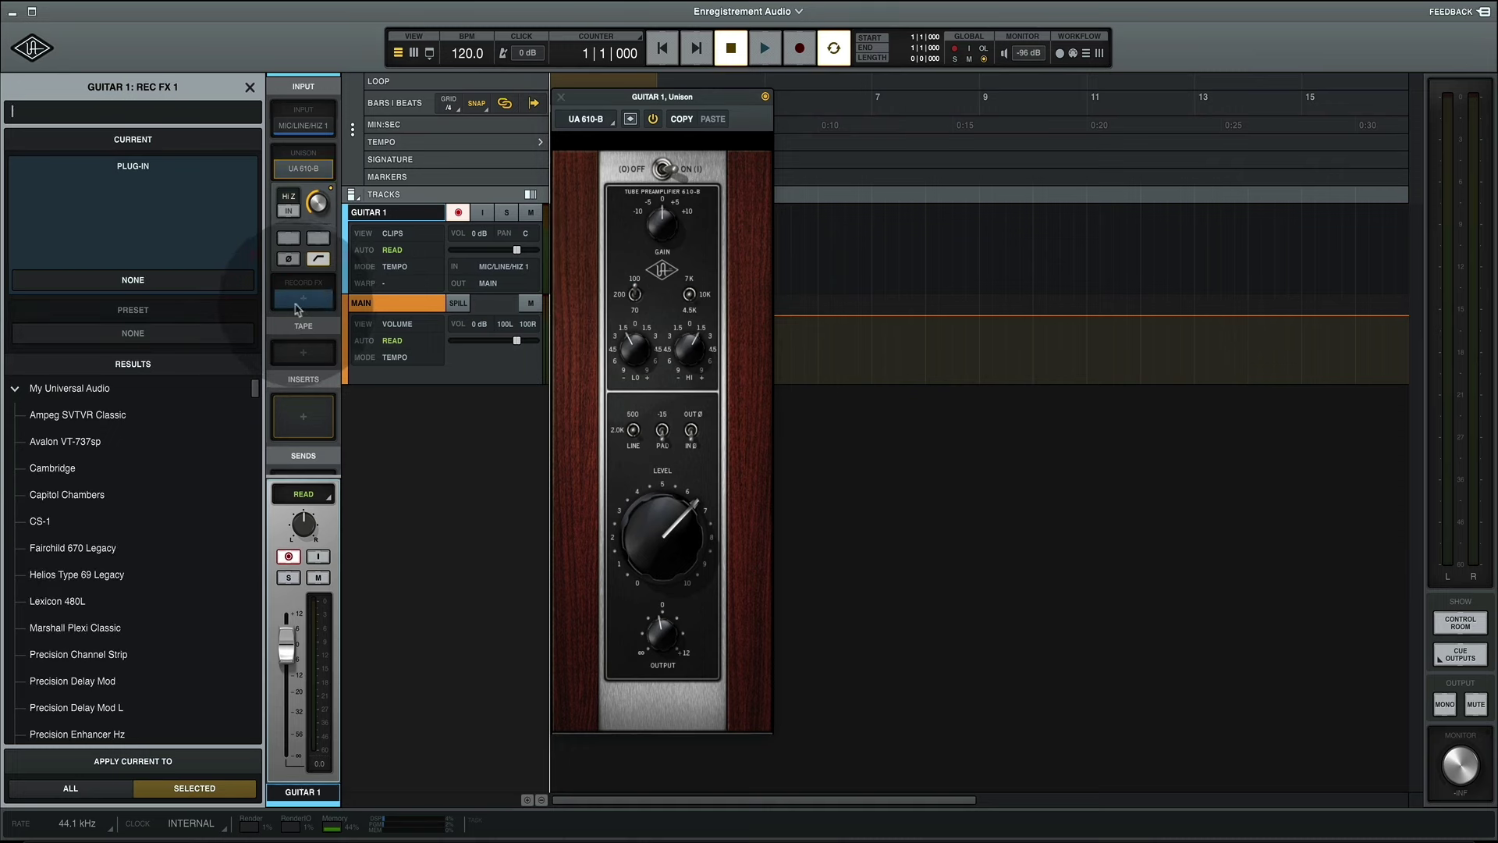
pyautogui.scroll(-3, 146, 607)
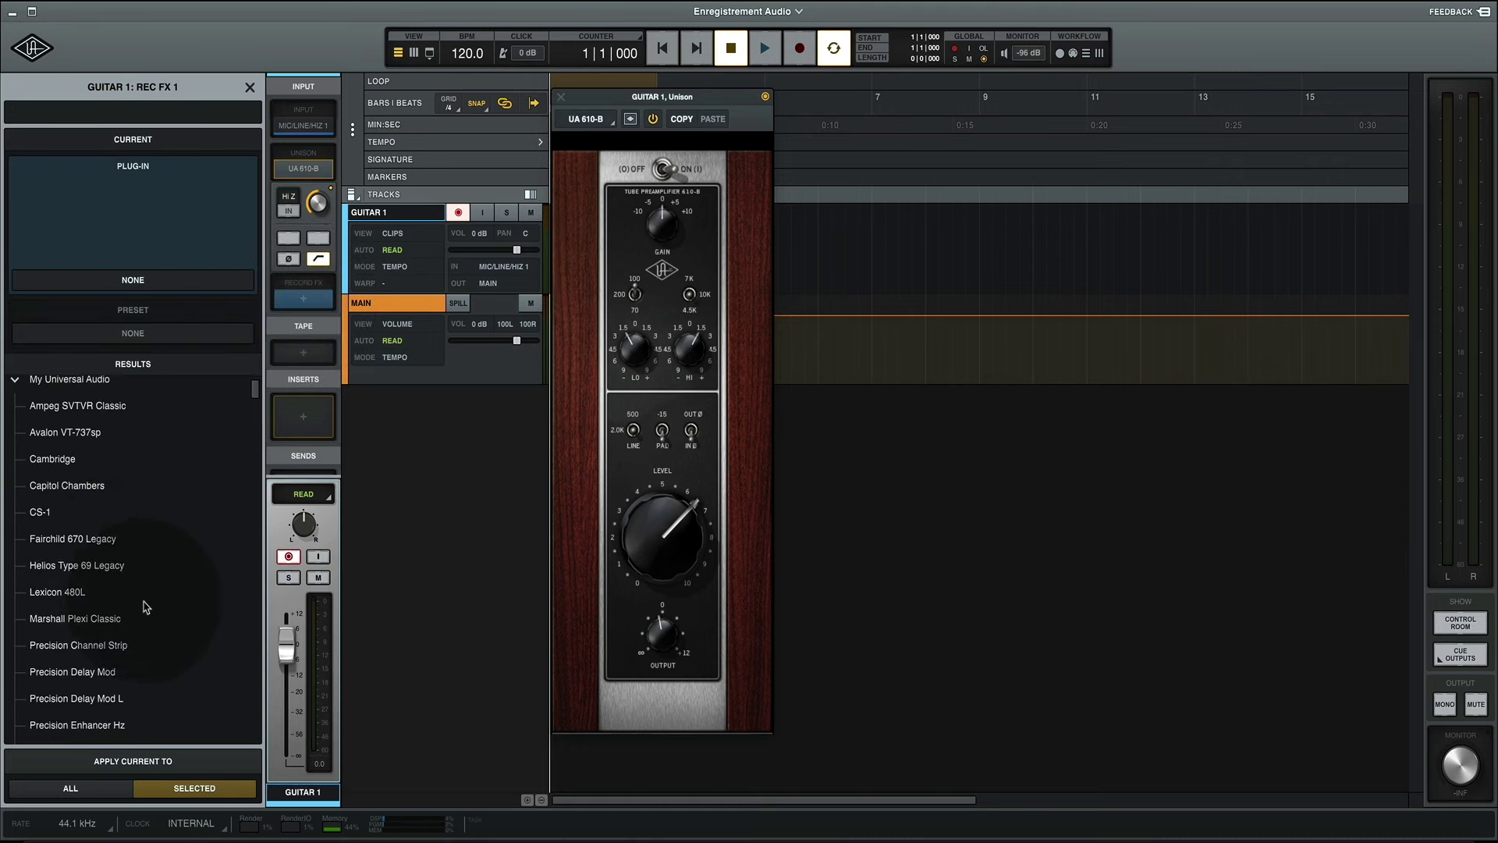
pyautogui.scroll(-3, 148, 612)
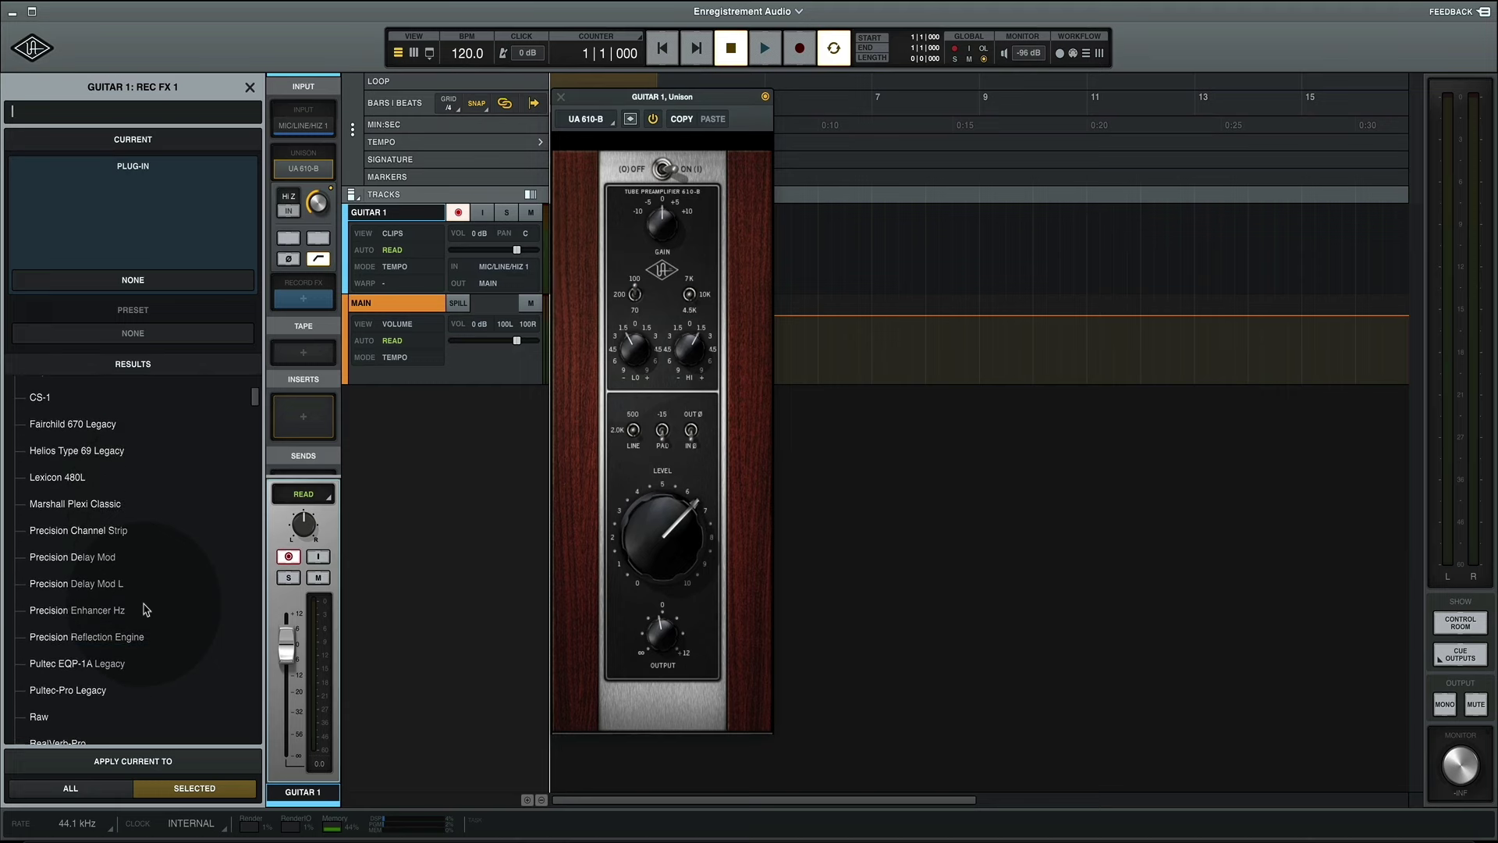
pyautogui.scroll(6, 72, 433)
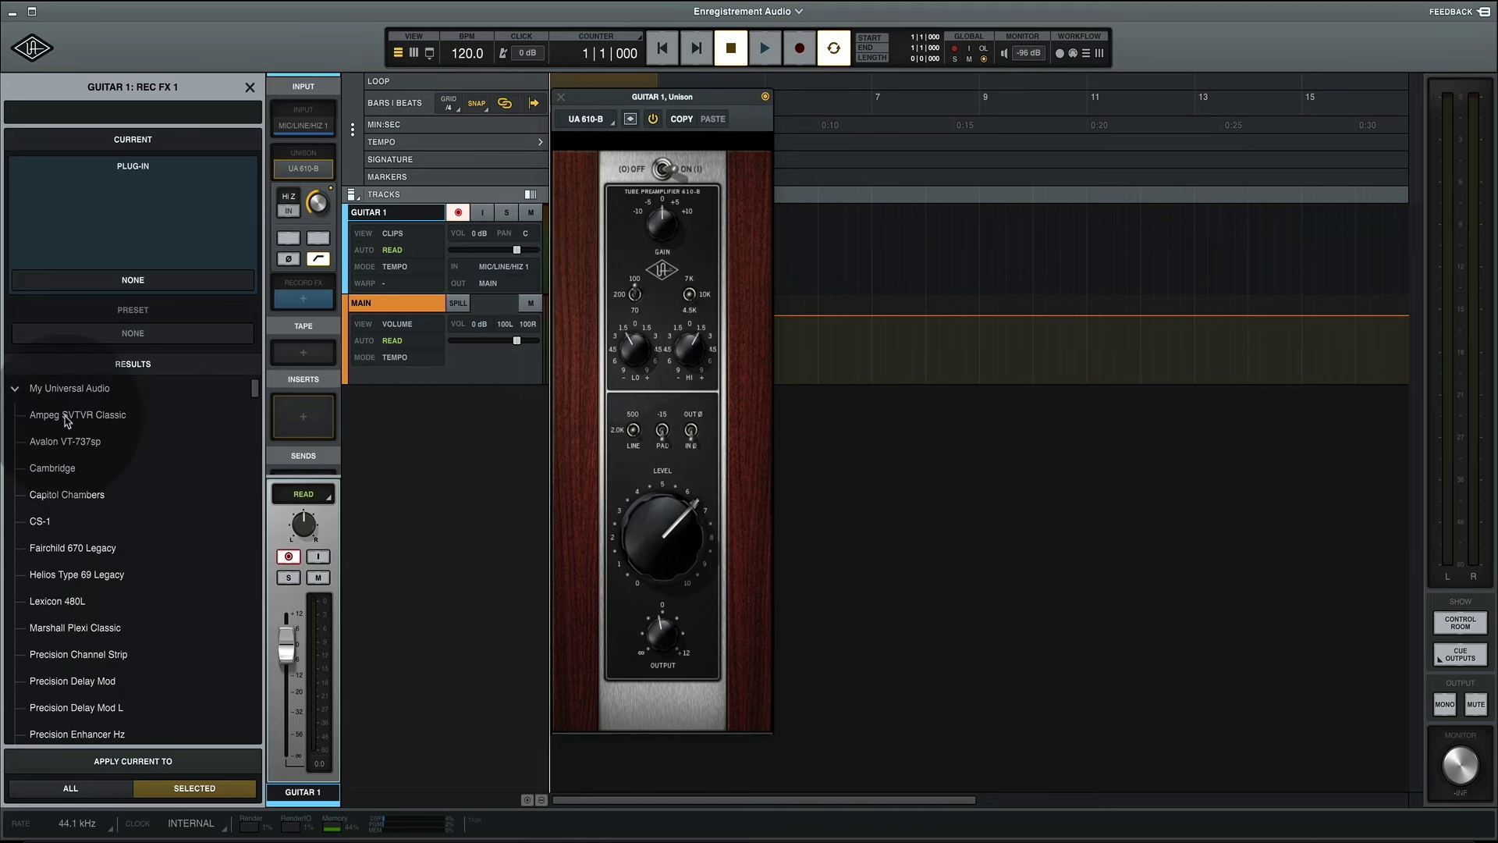
pyautogui.click(66, 421)
pyautogui.click(66, 421)
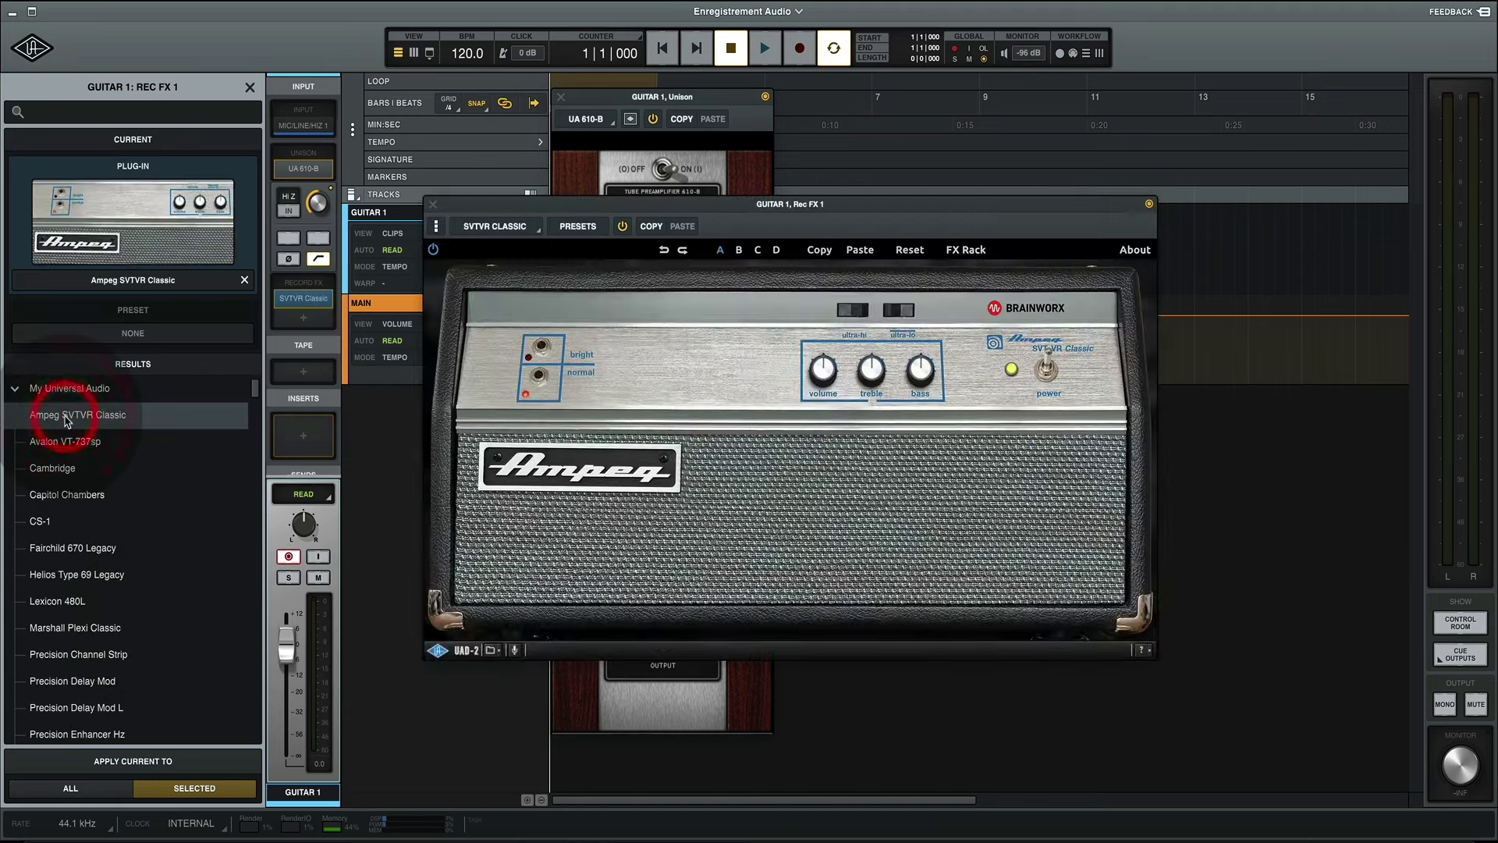
pyautogui.moveTo(778, 208); pyautogui.dragTo(1041, 99)
pyautogui.click(940, 595)
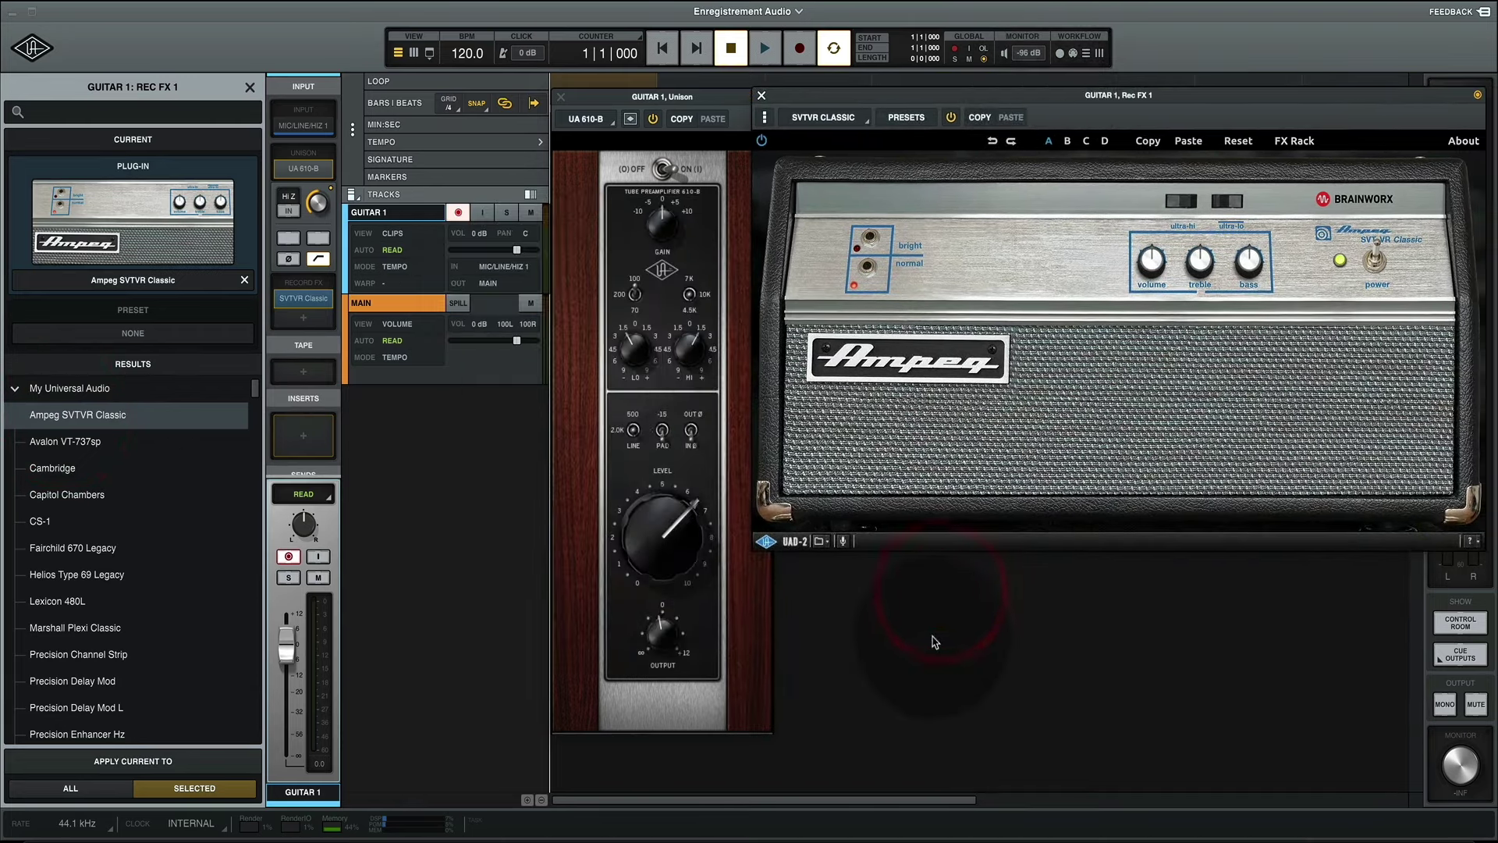
pyautogui.click(1151, 266)
pyautogui.click(1199, 264)
pyautogui.click(1249, 262)
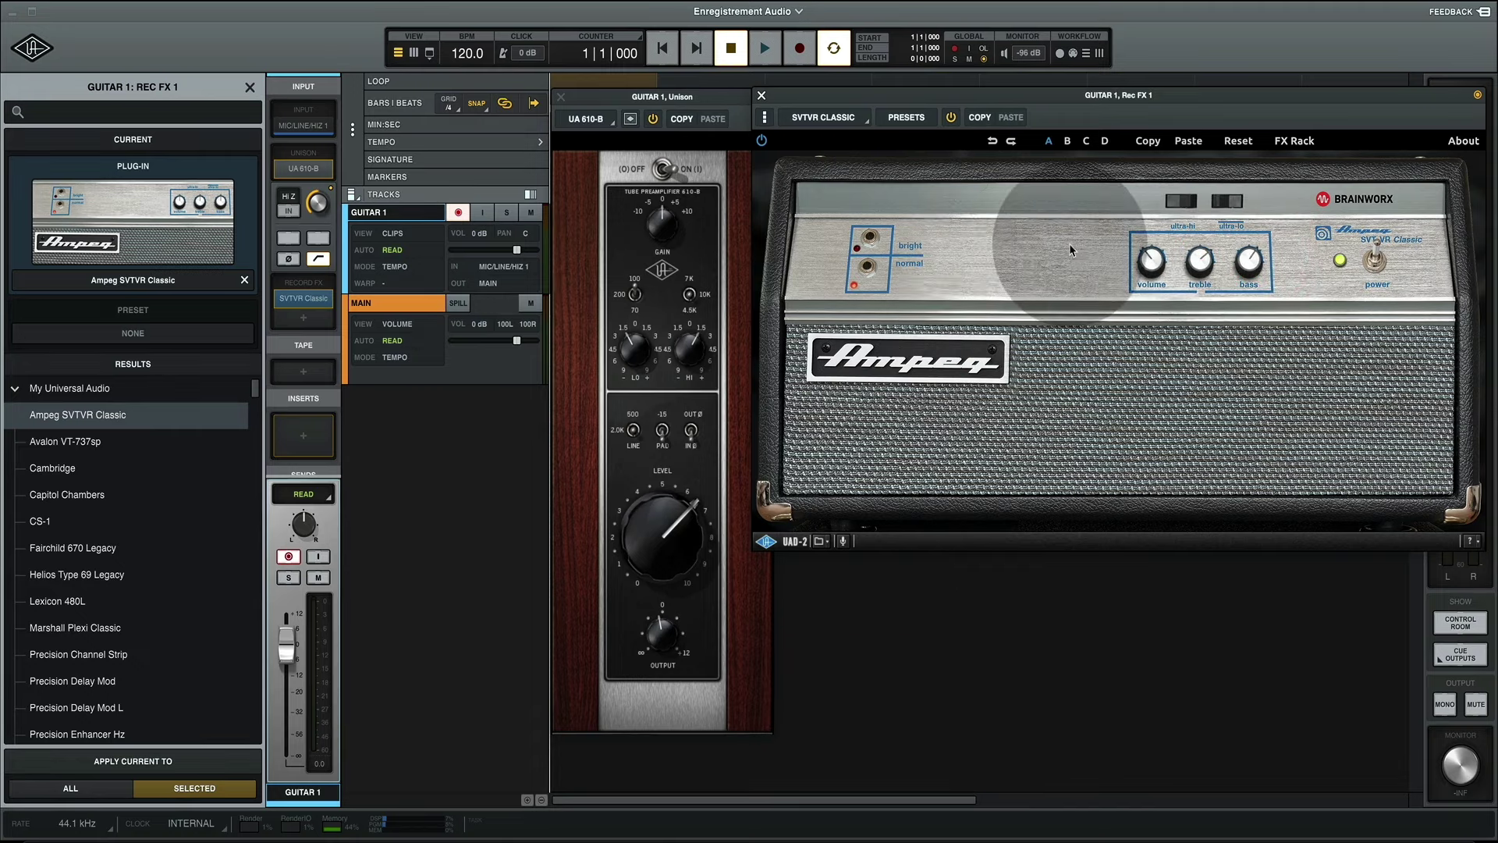
pyautogui.click(249, 87)
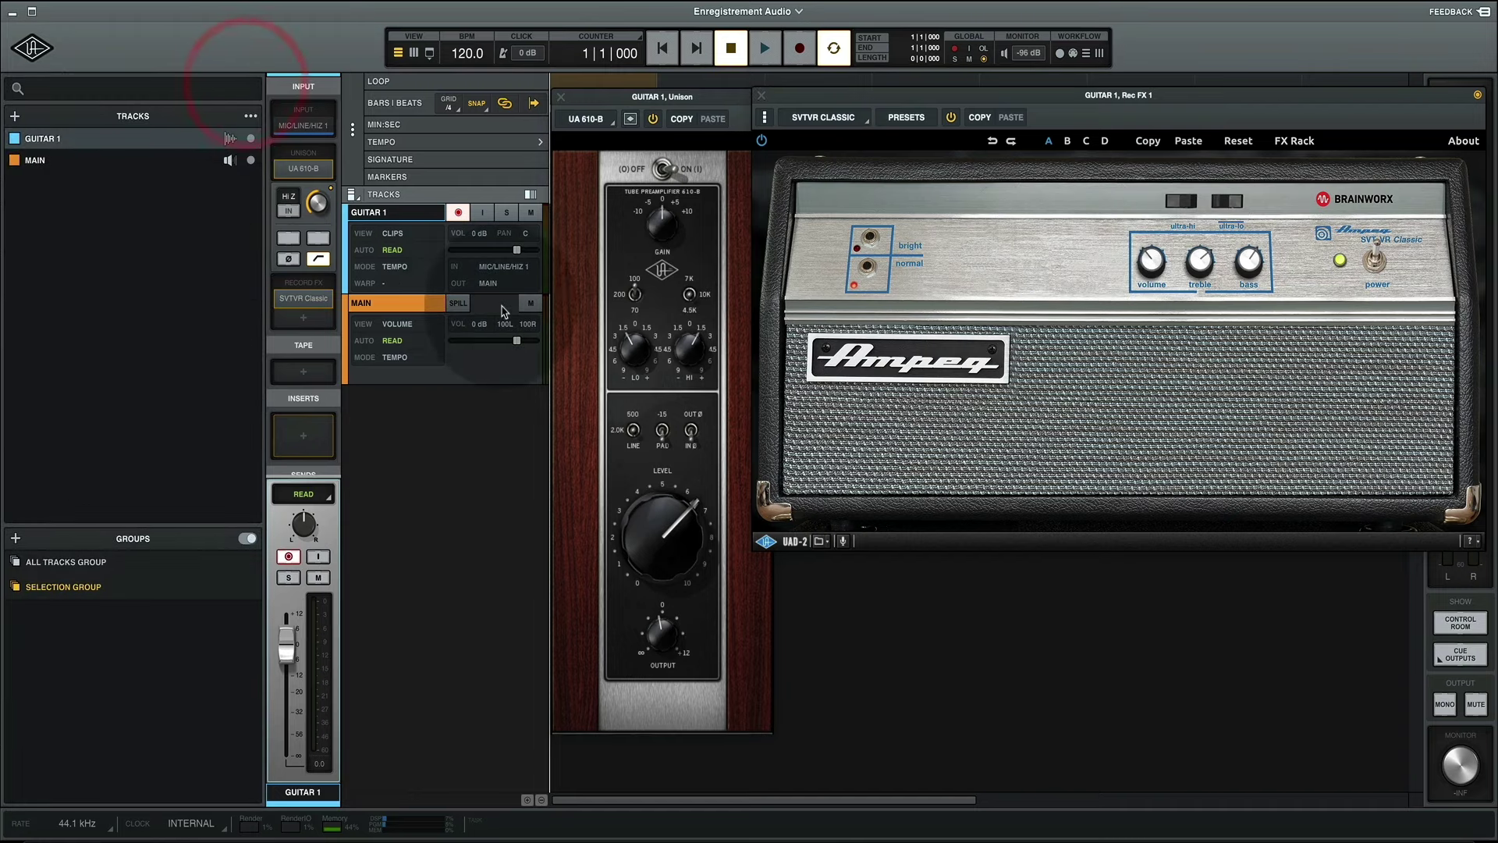
# - Turn on GUITAR 1's input monitoring, and switch Accelerated Realtime Monitoring off and back on
pyautogui.click(484, 216)
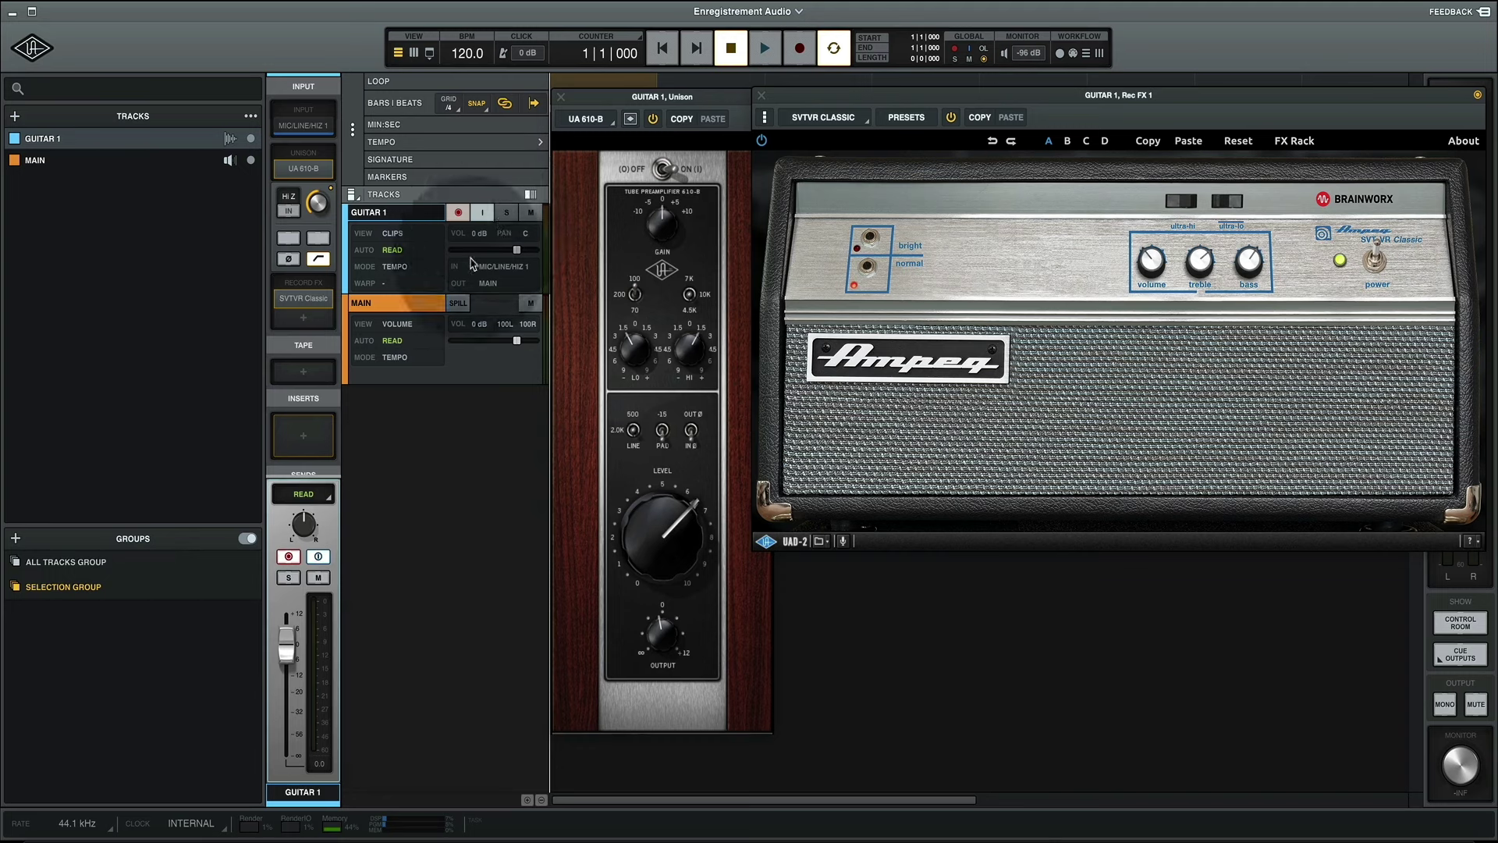
pyautogui.click(257, 6)
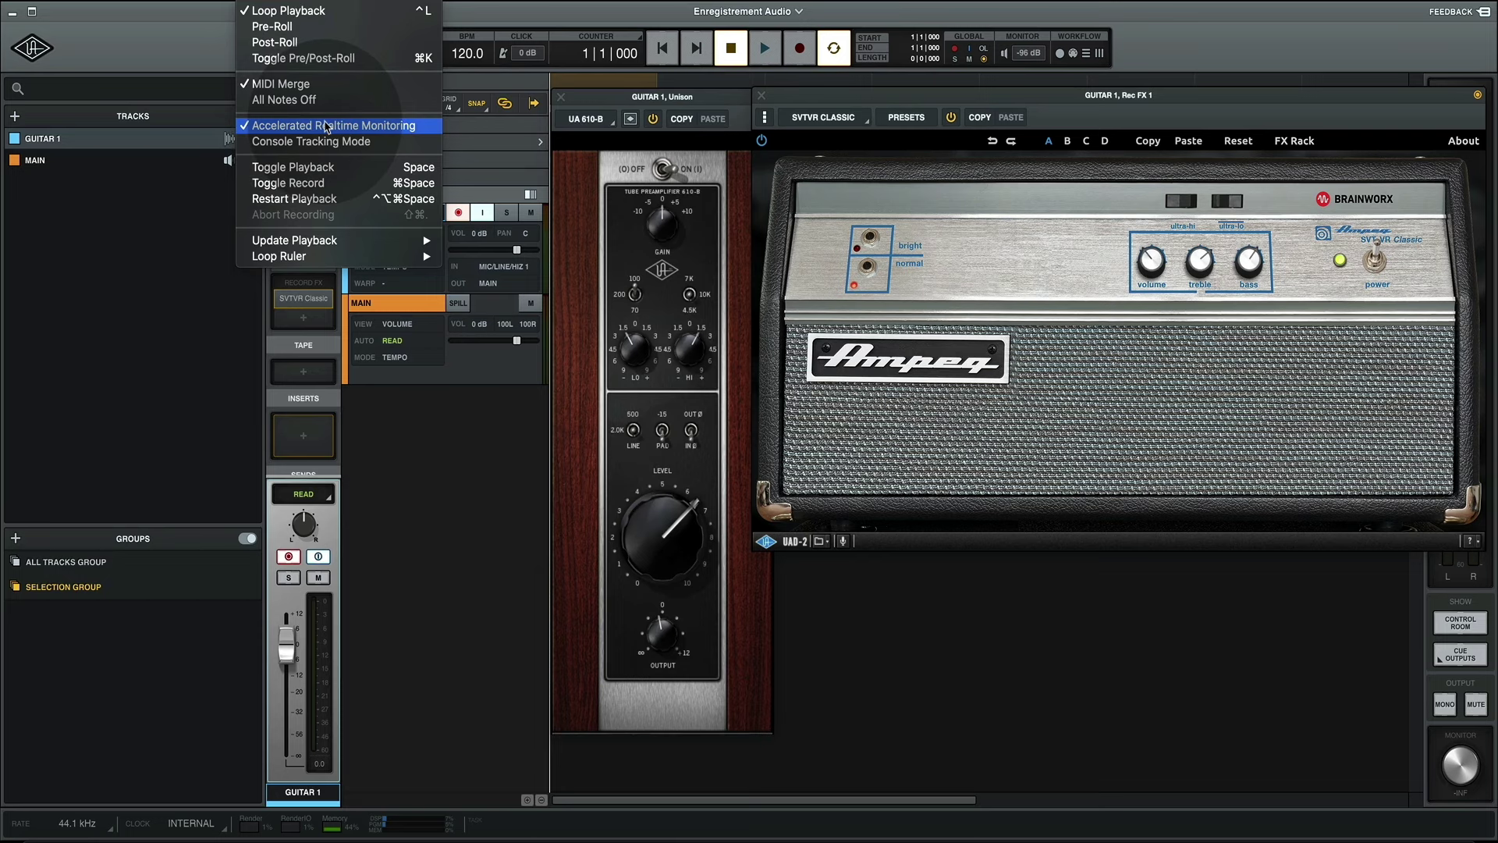
pyautogui.click(327, 127)
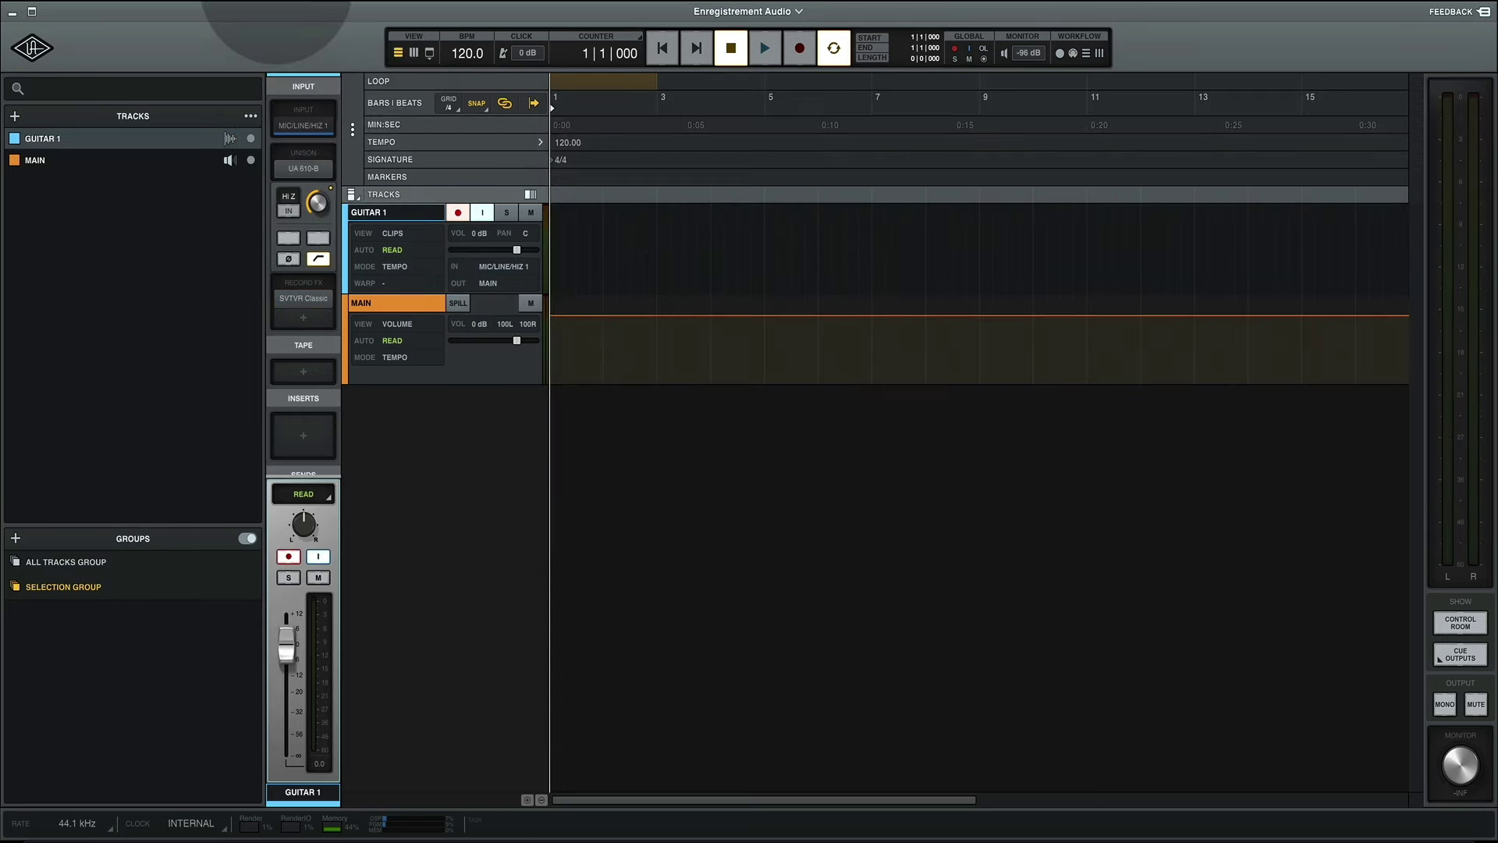
pyautogui.click(274, 2)
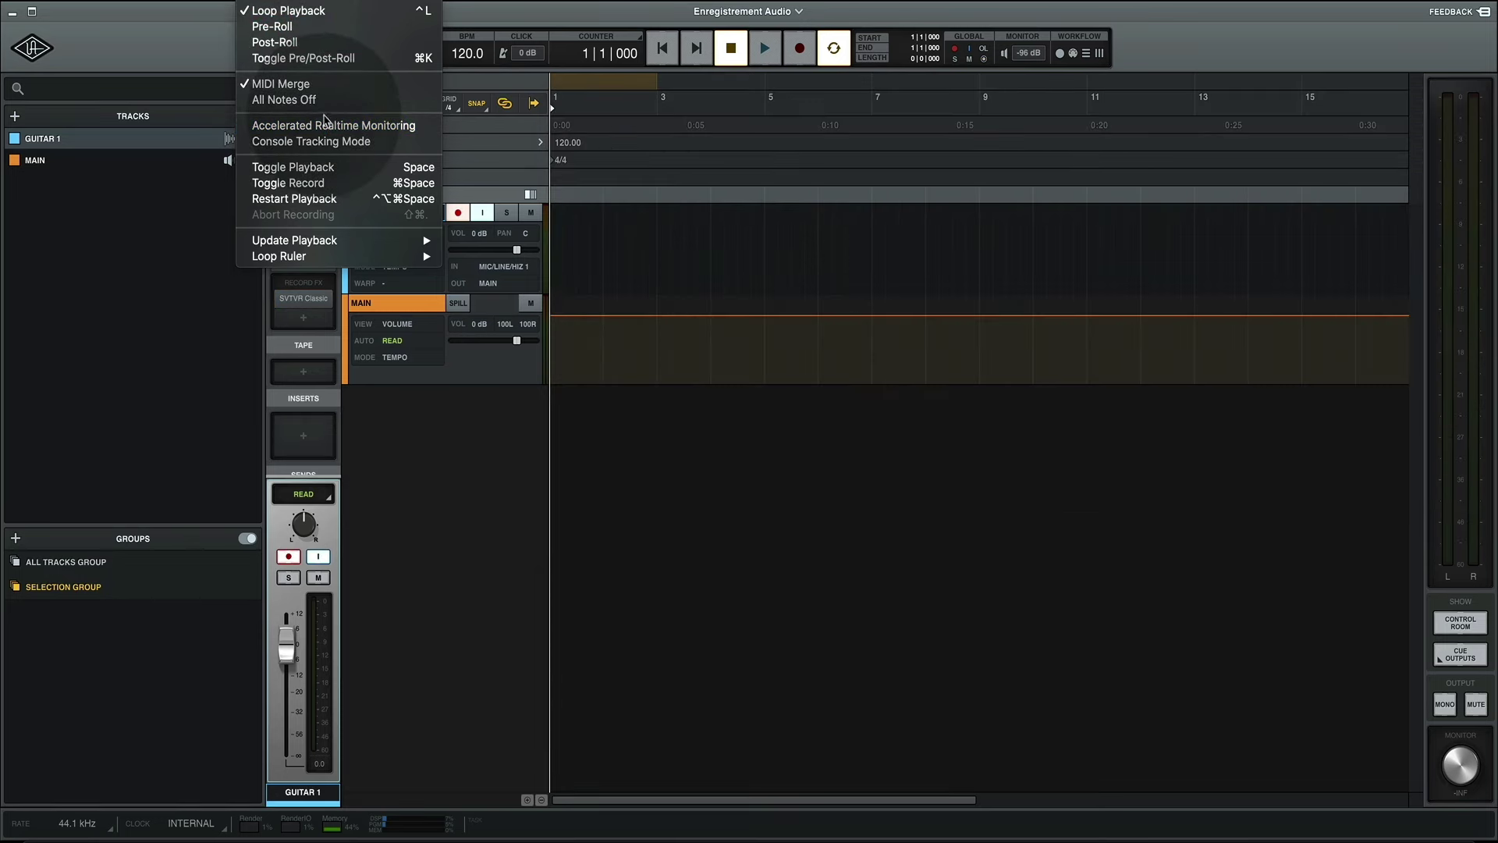
pyautogui.click(323, 125)
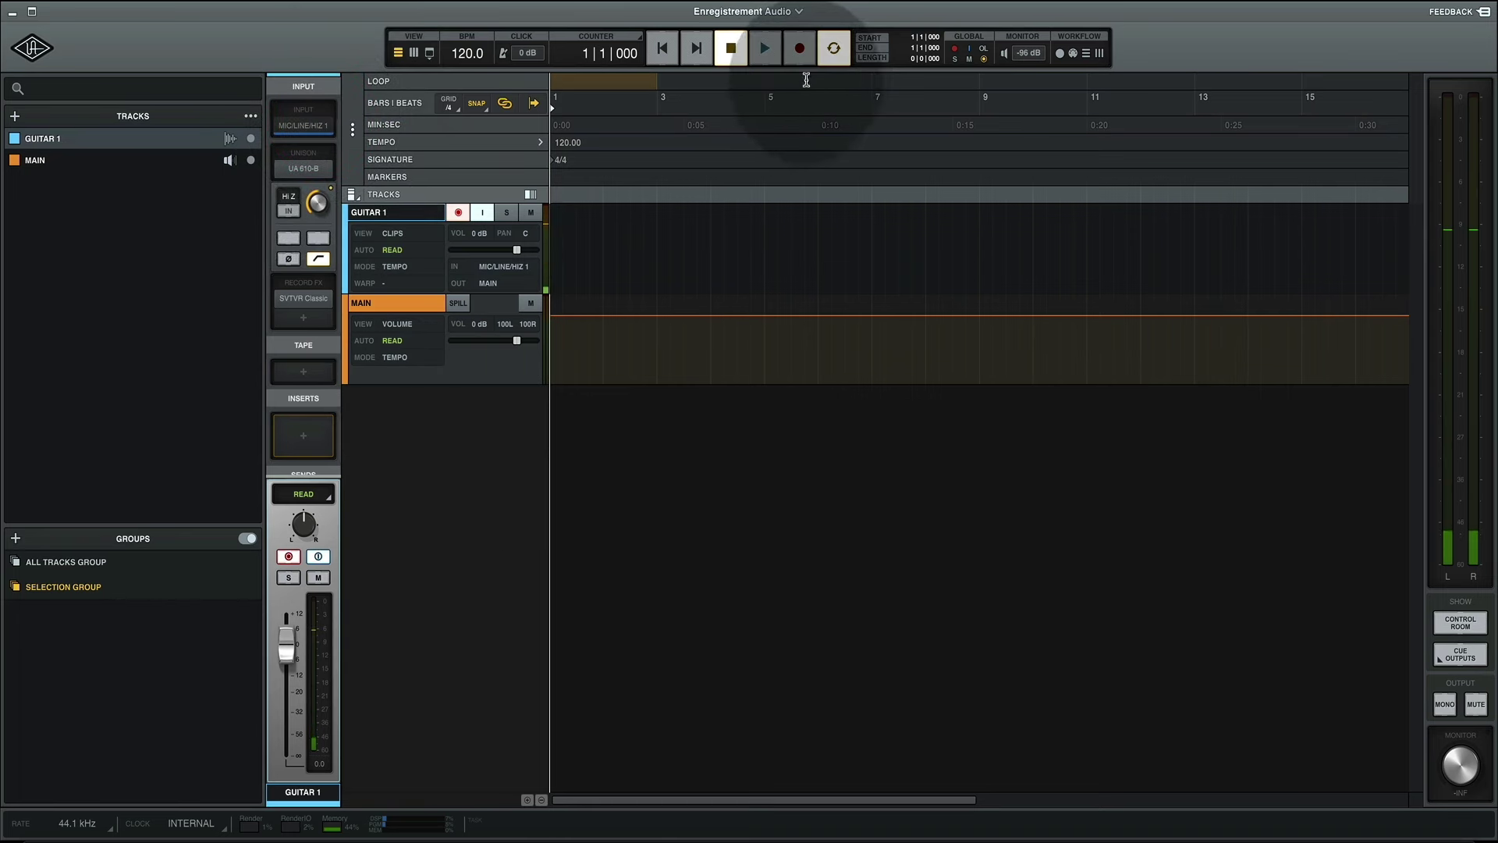
# - Record a guitar take of about five bars on GUITAR 1 from bar 1, with loop playback off and the click on
pyautogui.click(833, 58)
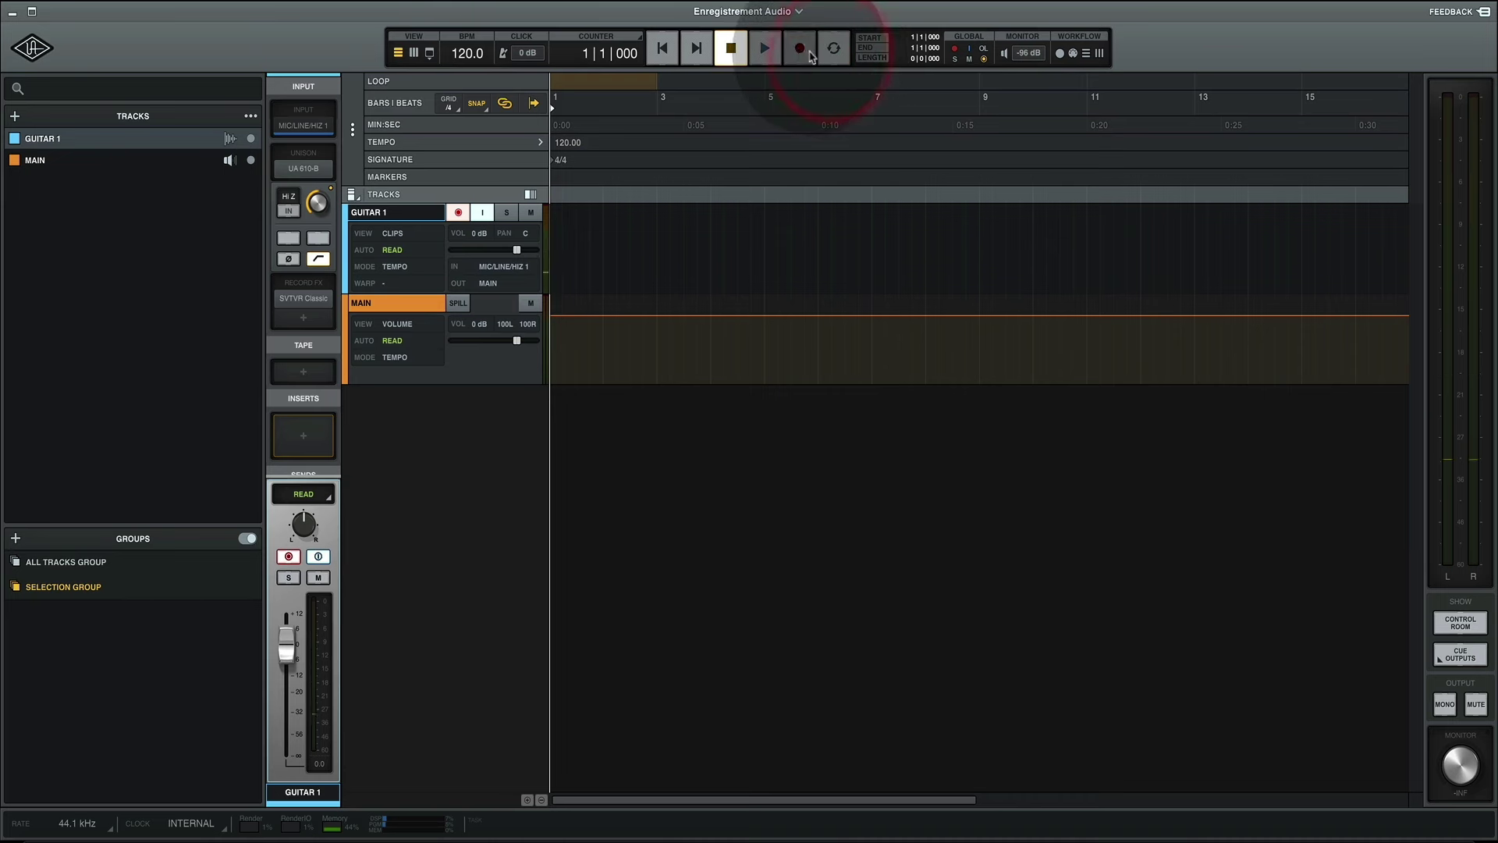
pyautogui.click(800, 50)
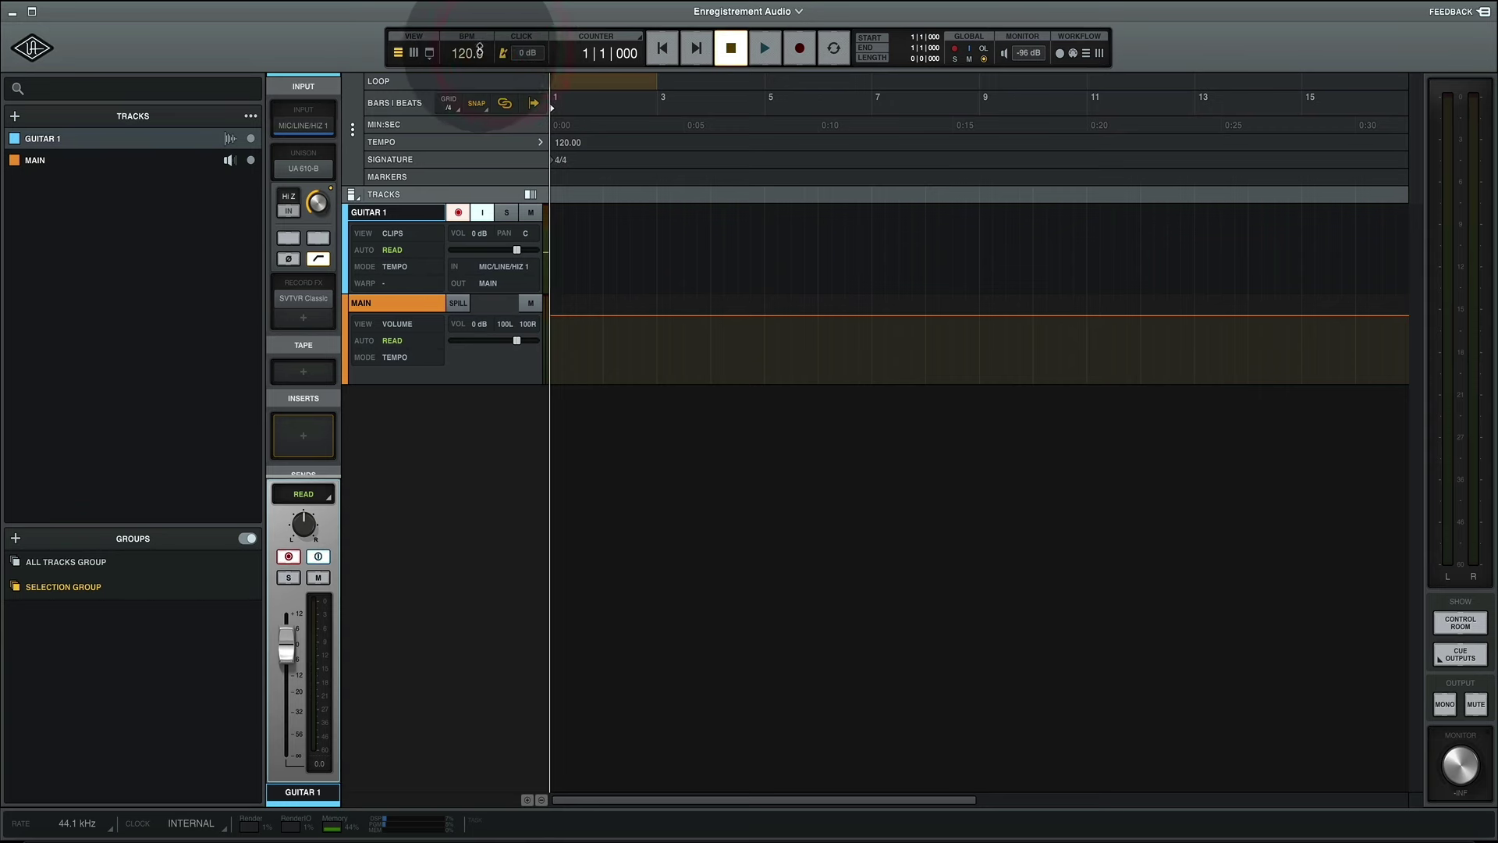
pyautogui.click(765, 50)
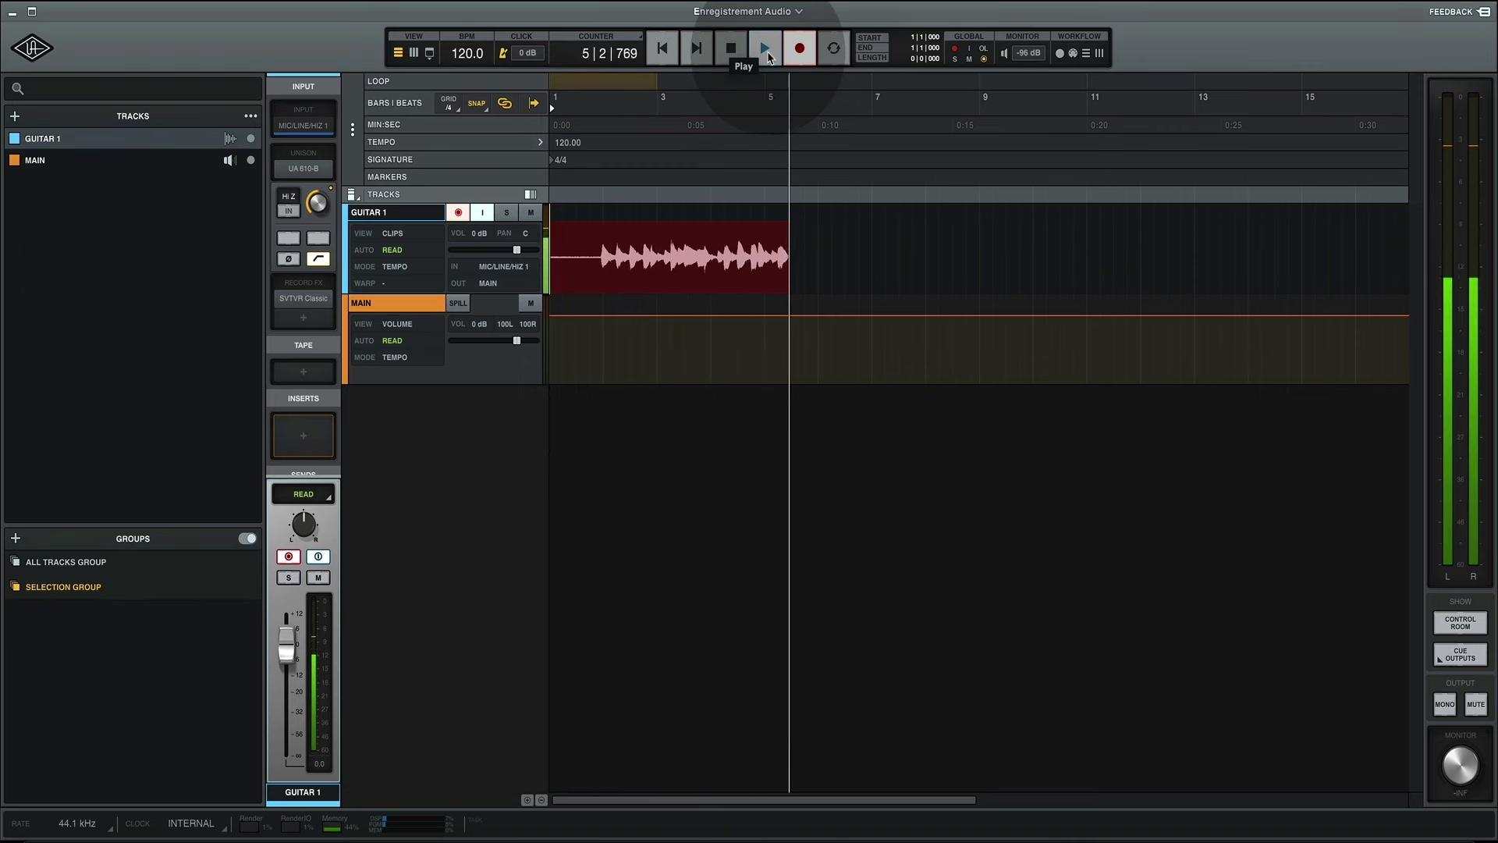
pyautogui.press('space')
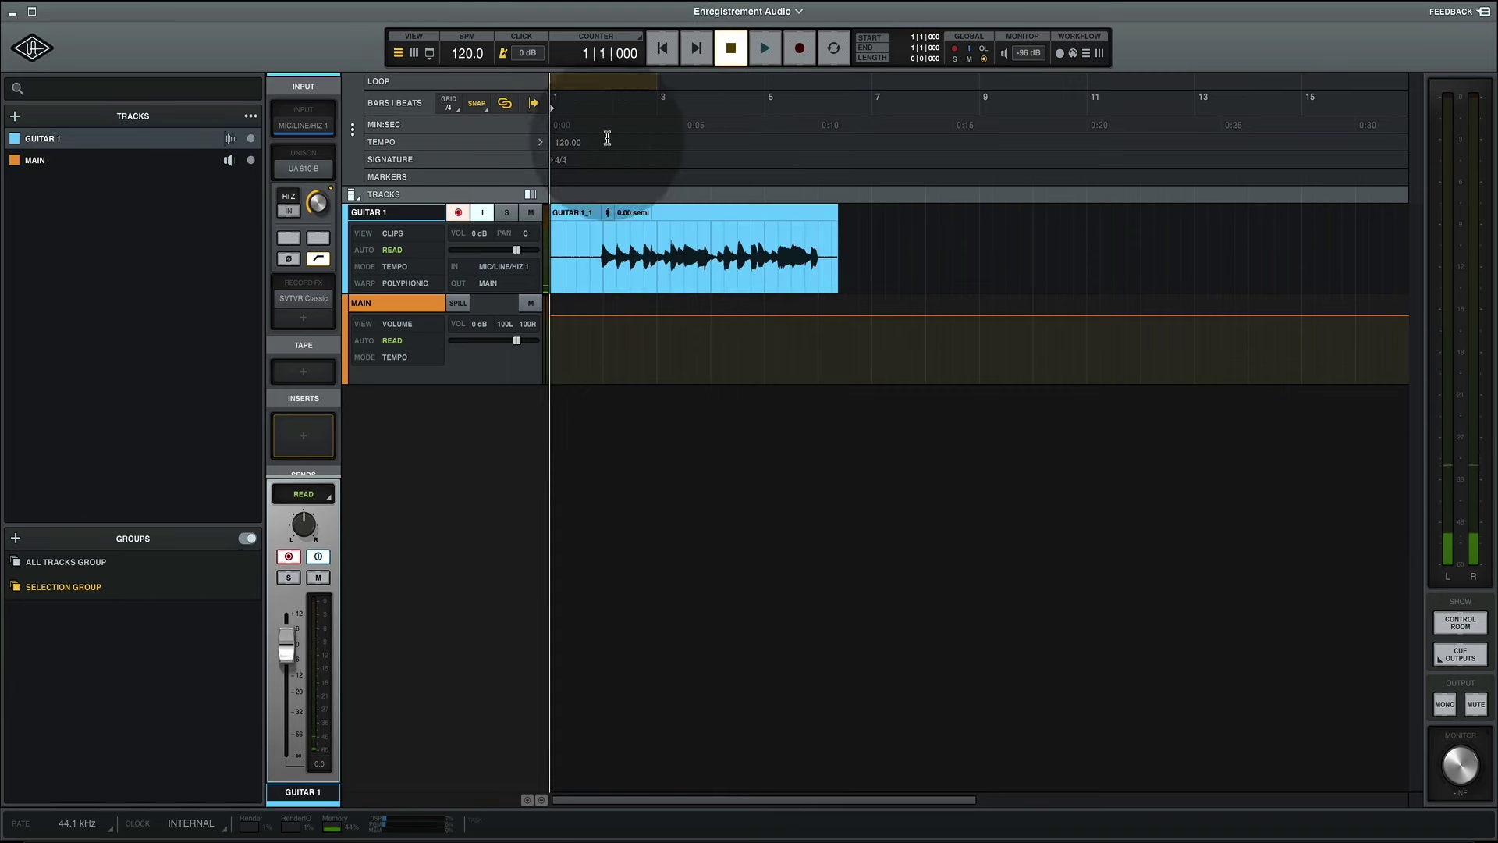
# - Disarm GUITAR 1 and turn off the click, and play the recorded clip briefly from the start
pyautogui.click(461, 213)
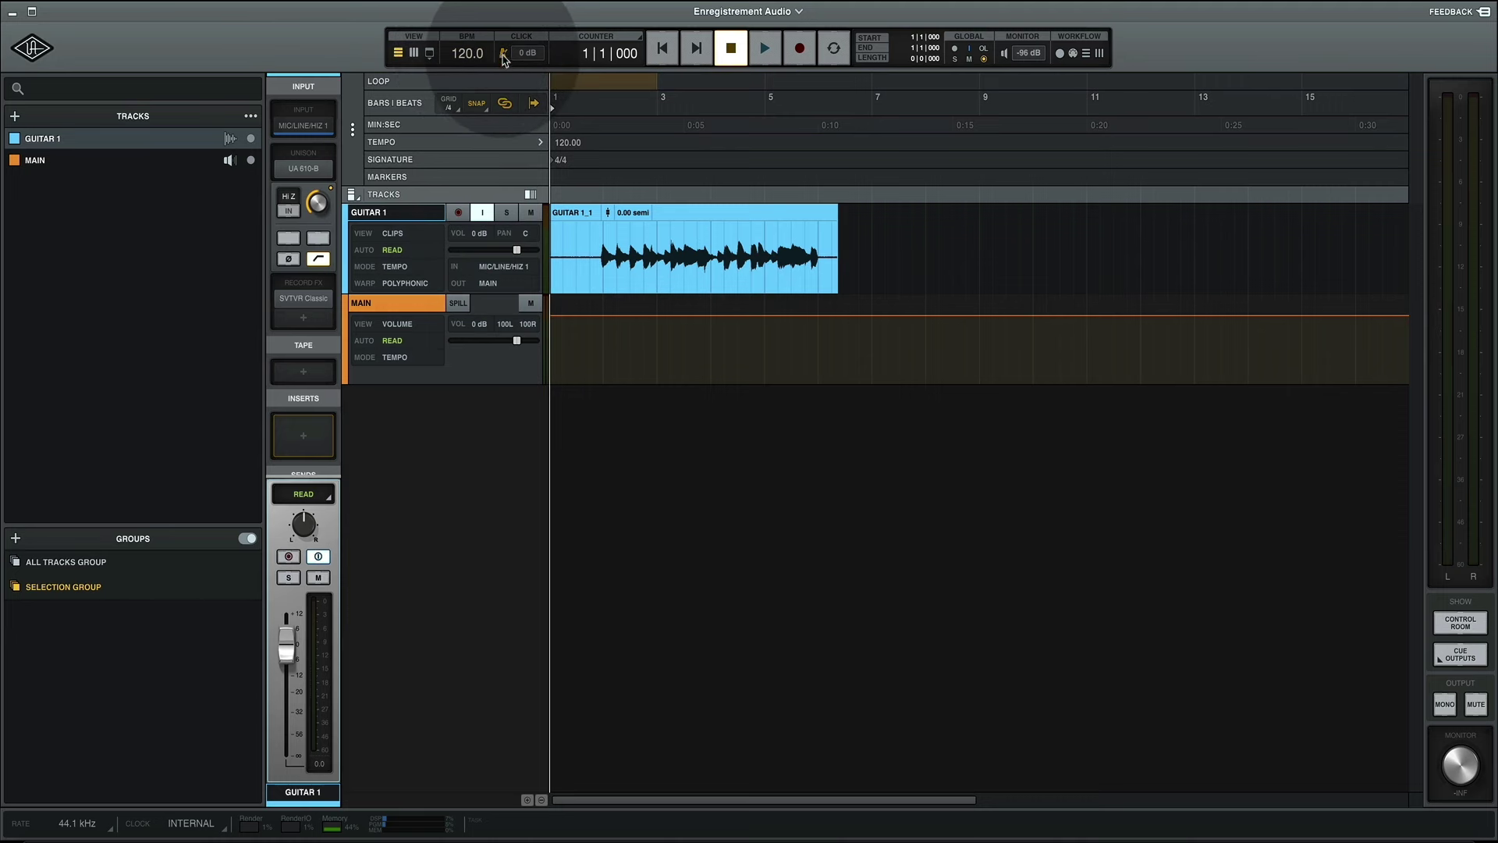
pyautogui.click(502, 52)
pyautogui.click(661, 52)
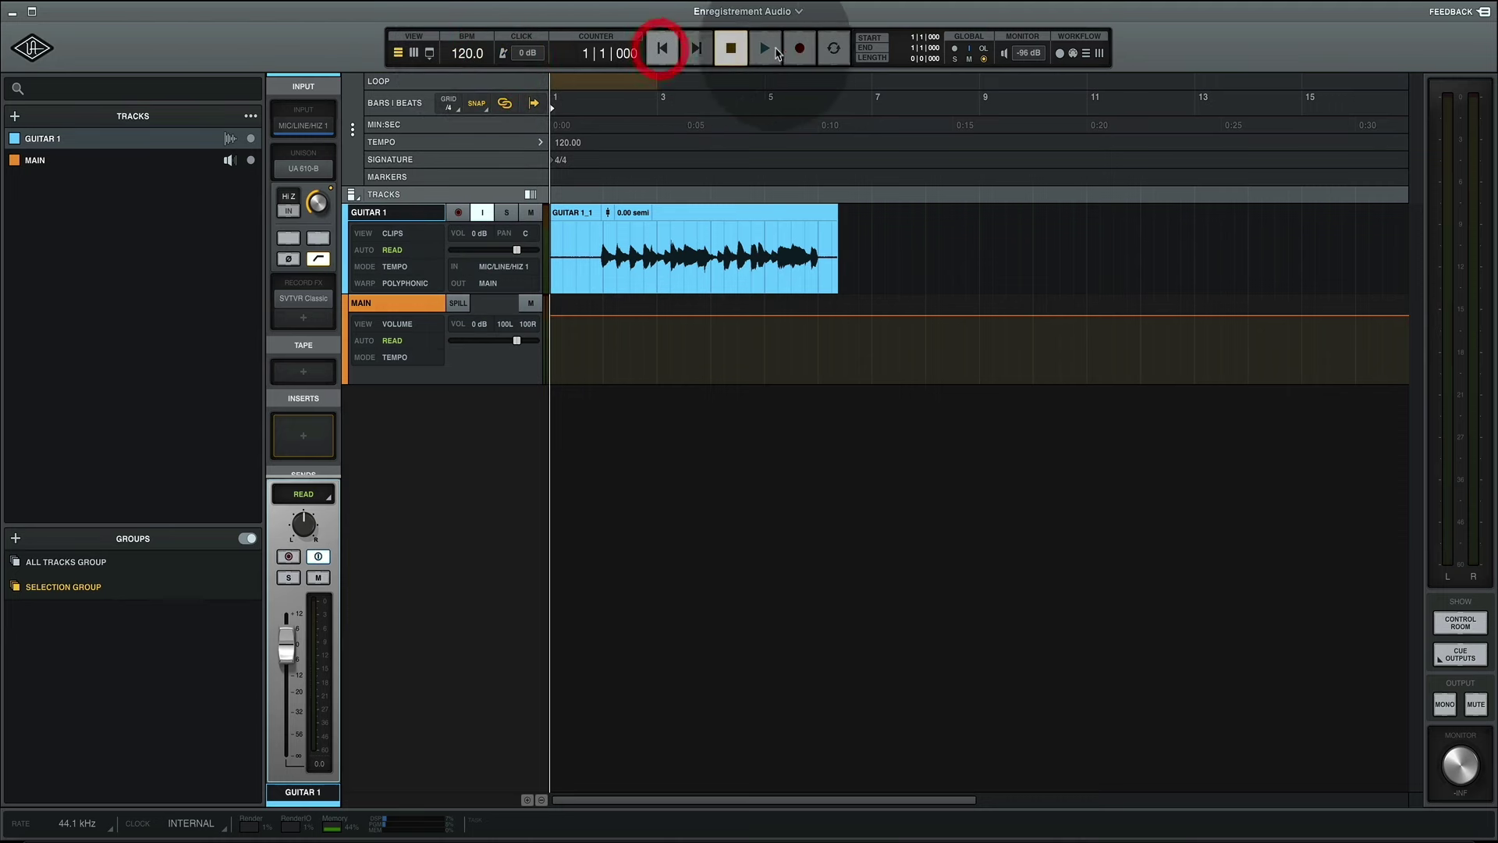
pyautogui.click(765, 52)
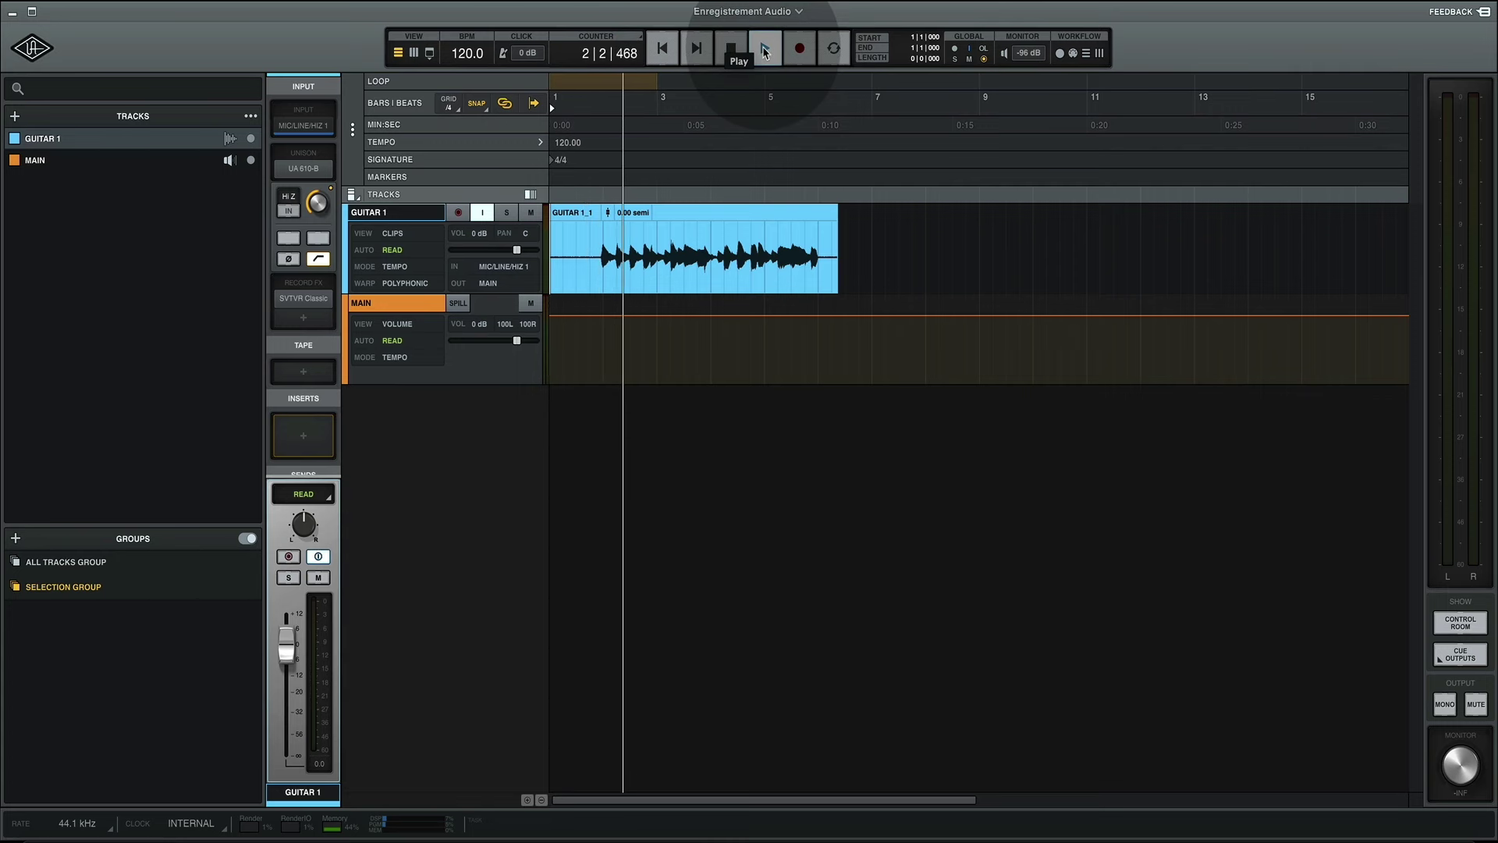
pyautogui.click(732, 49)
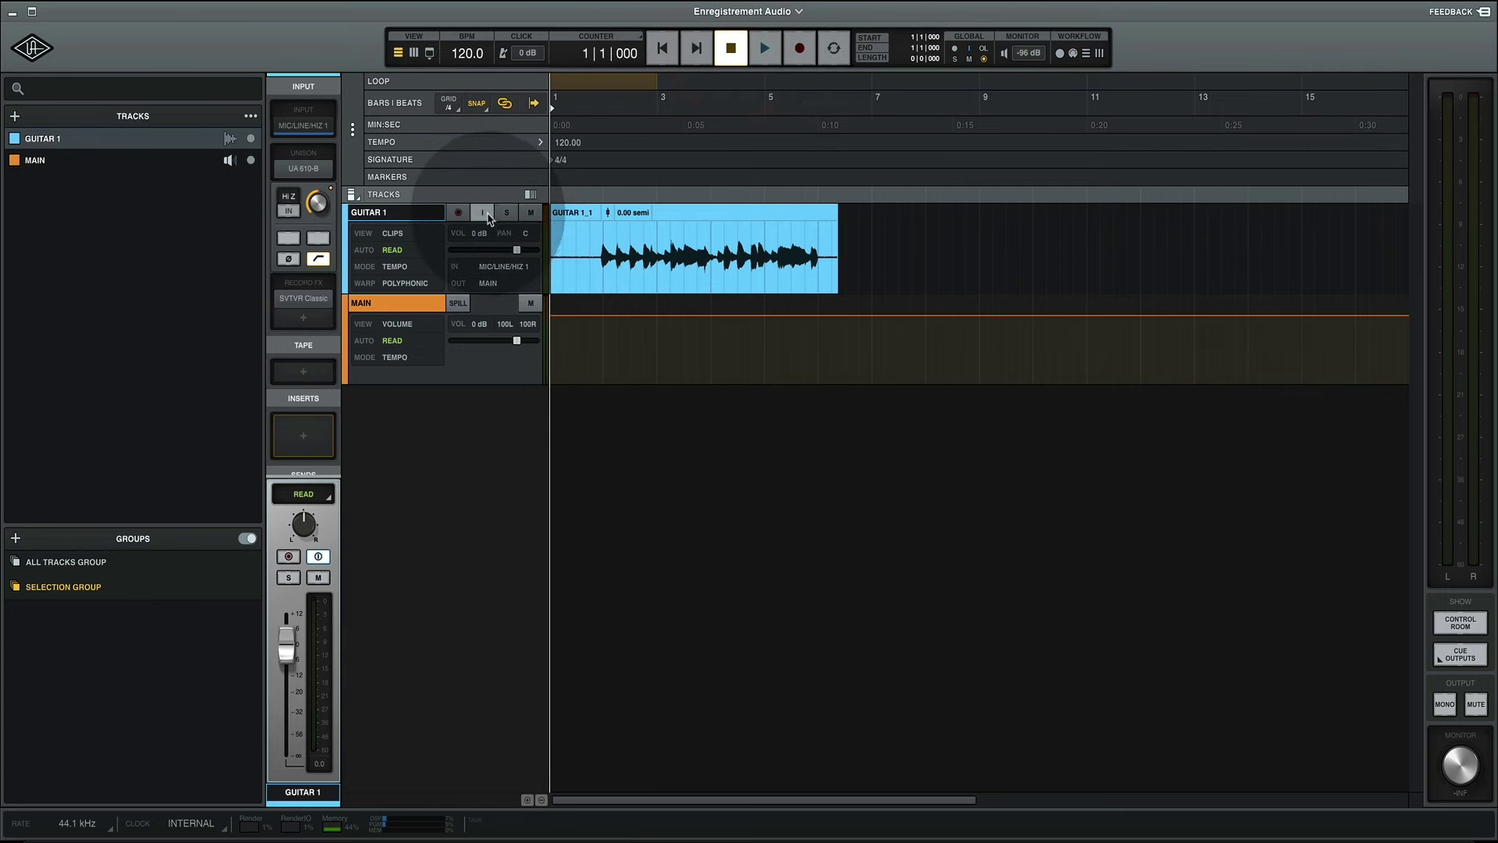
# - Turn off GUITAR 1's input monitoring and play the recorded clip from the start
pyautogui.click(482, 213)
pyautogui.click(663, 48)
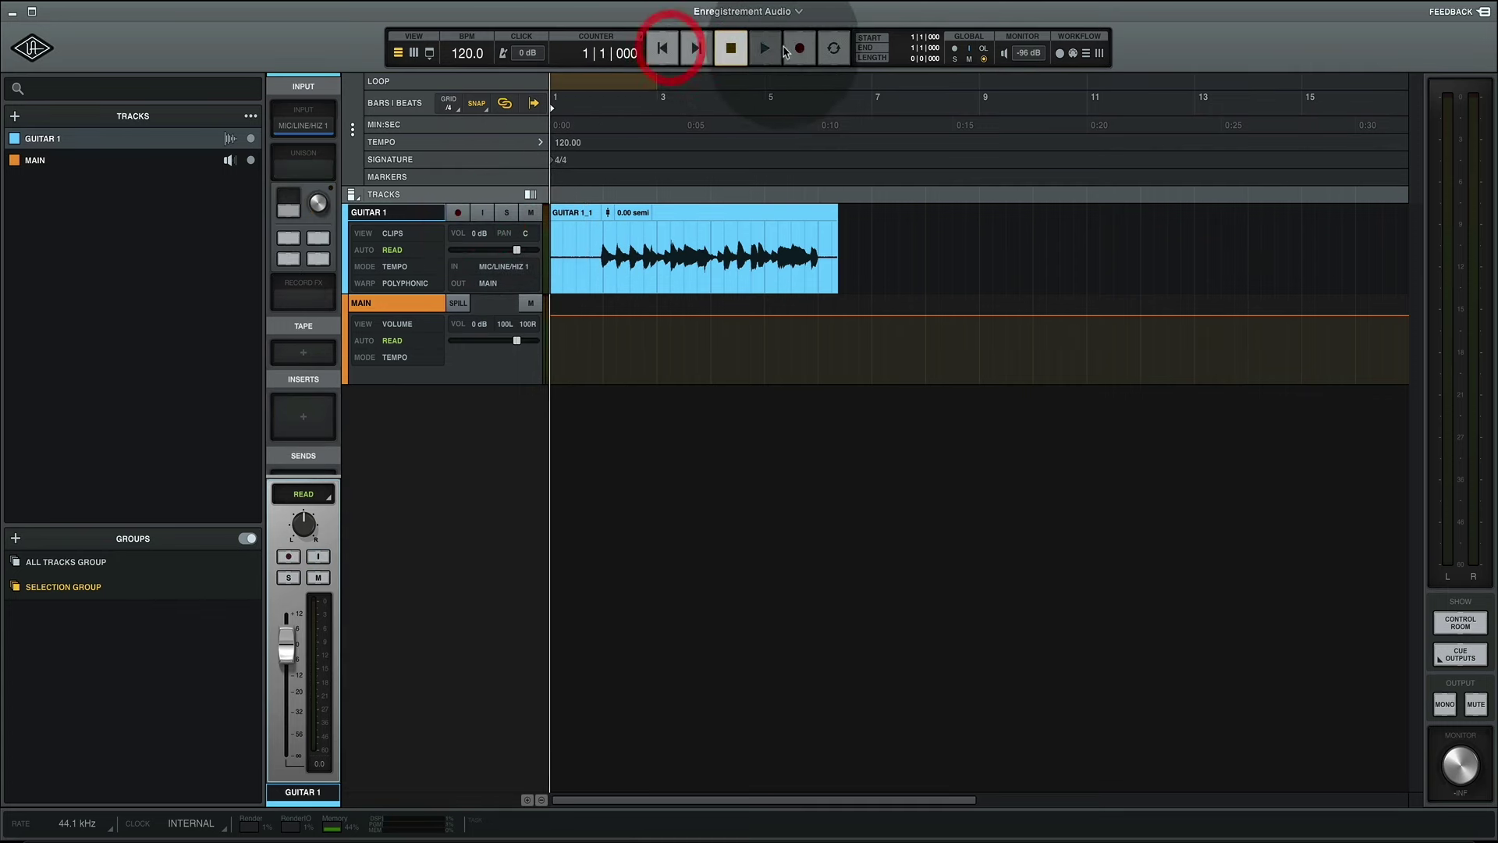
pyautogui.click(765, 48)
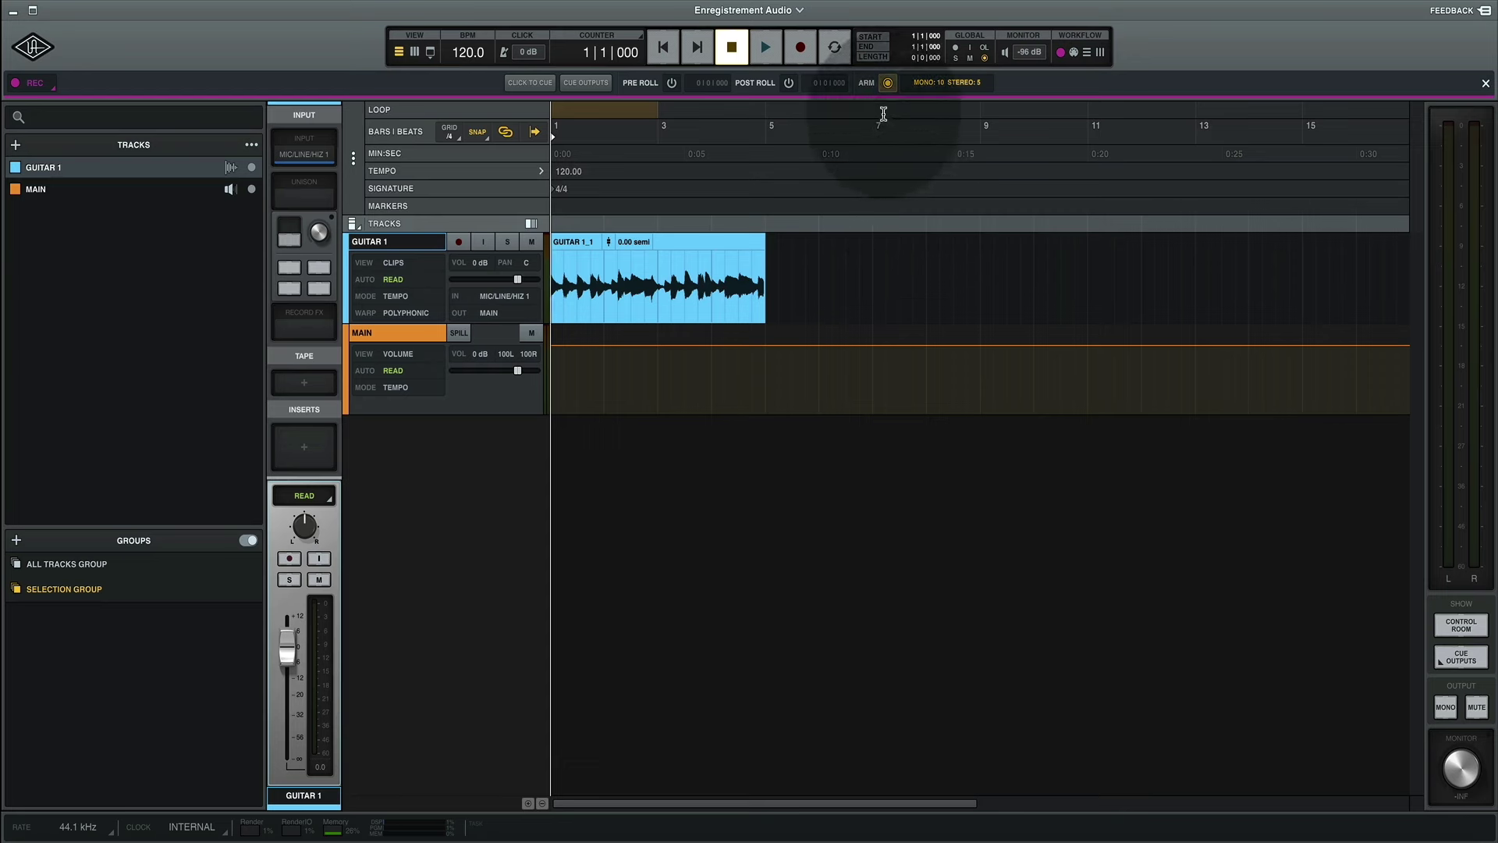
# - Set a loop range from bar 7 to bar 11, unlink the timeline and edit selections, and play it briefly with loop playback on
pyautogui.moveTo(878, 109); pyautogui.dragTo(1087, 109)
pyautogui.click(1087, 109)
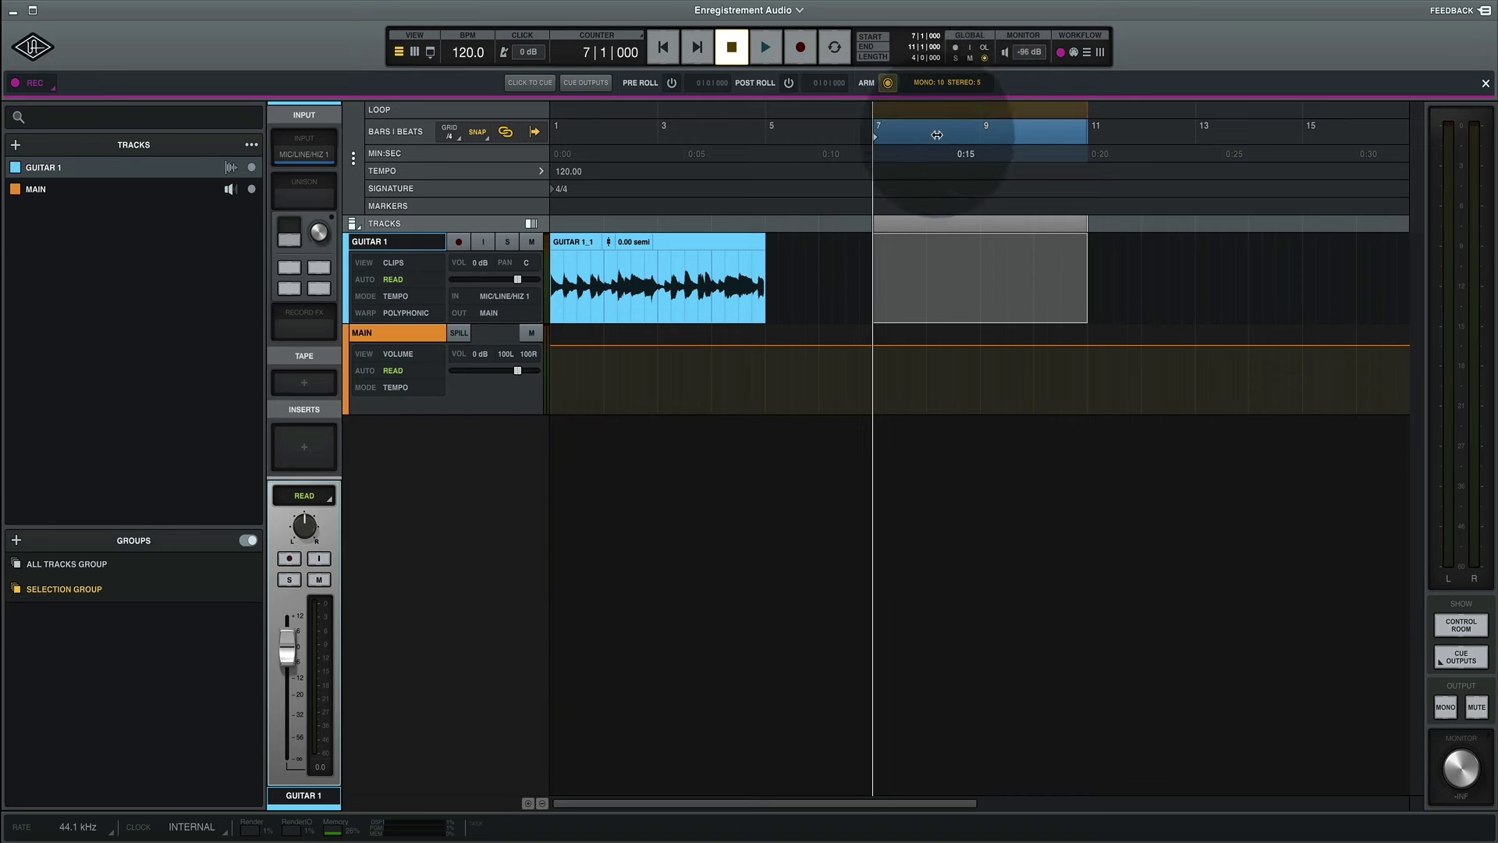
pyautogui.click(507, 133)
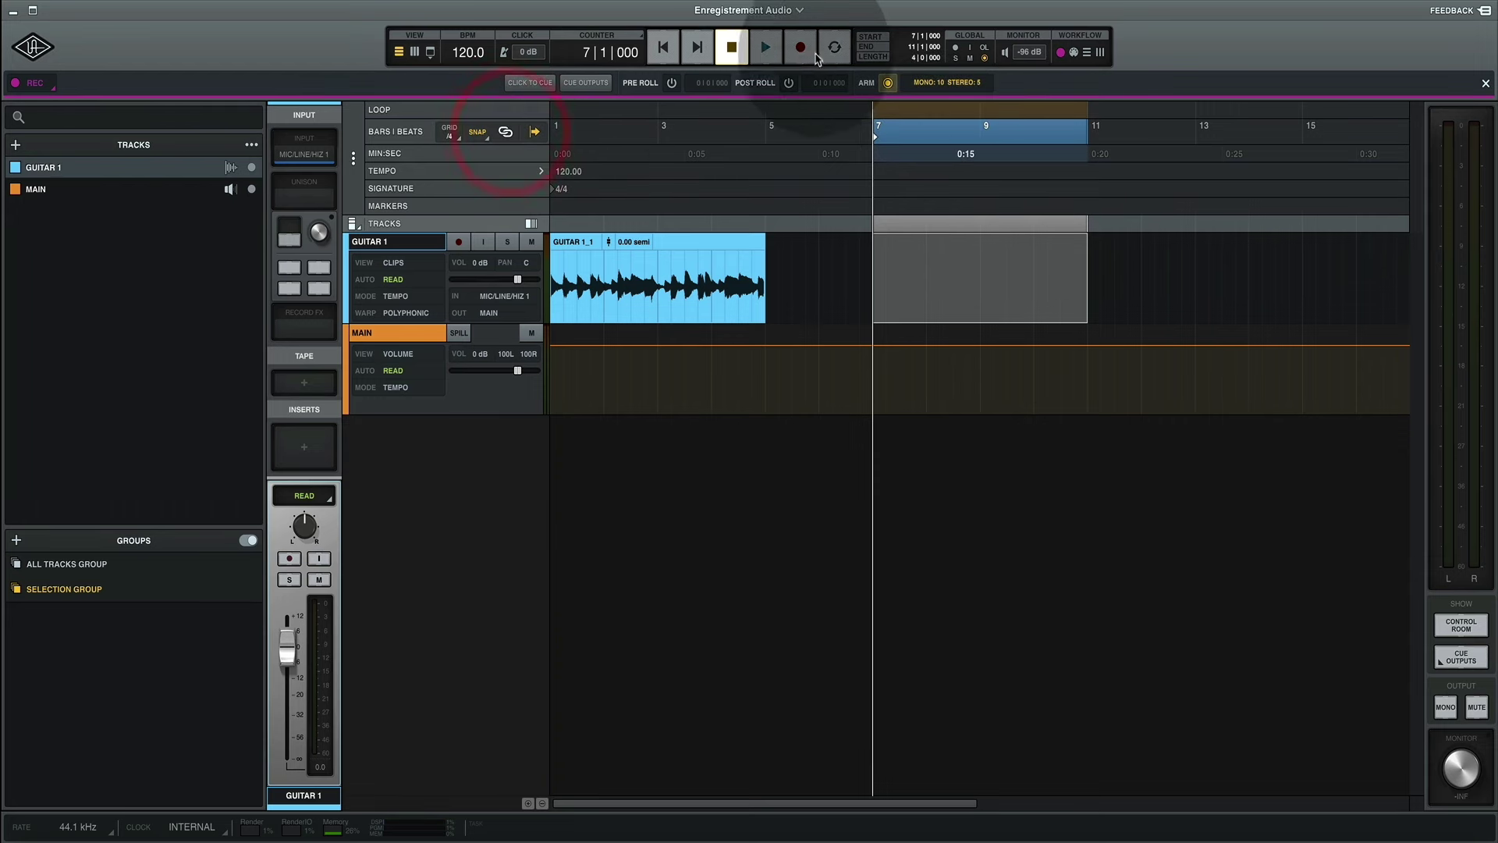
pyautogui.click(847, 49)
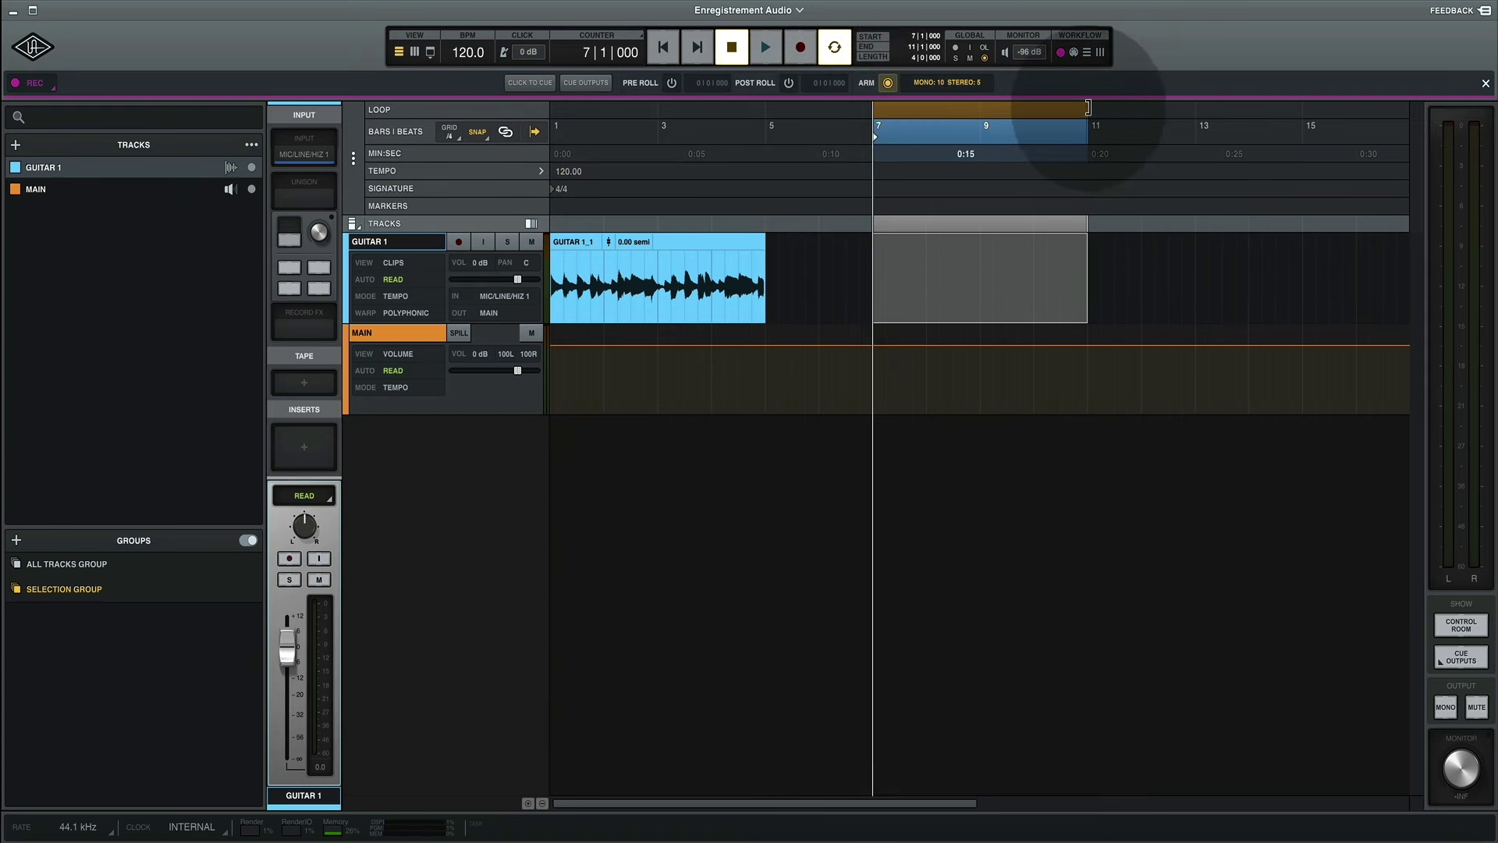
pyautogui.moveTo(1089, 108)
pyautogui.mouseDown()
pyautogui.moveTo(1217, 78)
pyautogui.moveTo(1080, 86)
pyautogui.moveTo(990, 112)
pyautogui.moveTo(1084, 111)
pyautogui.mouseUp()
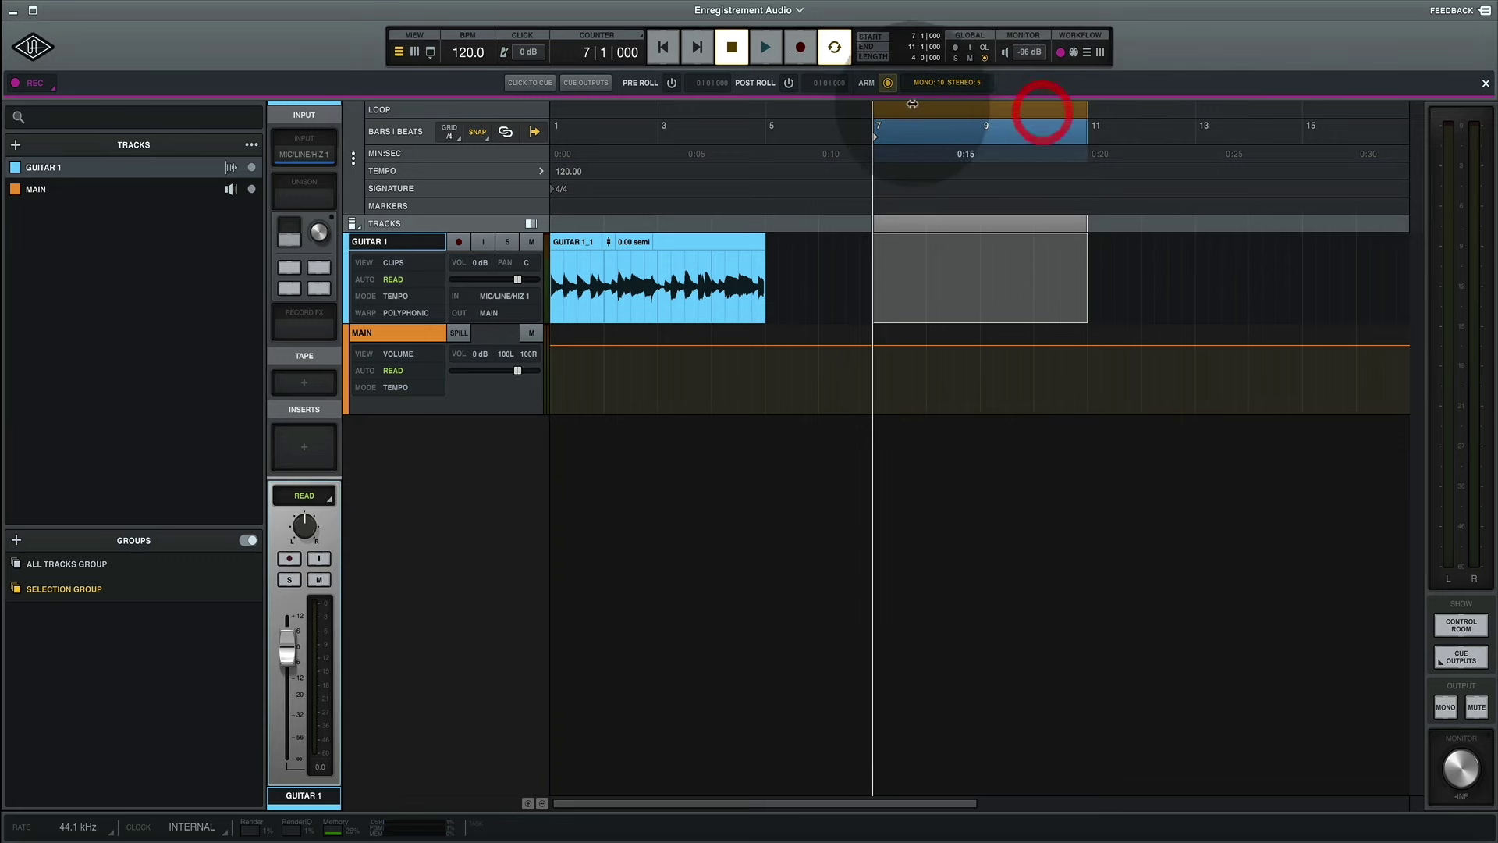
pyautogui.moveTo(875, 108)
pyautogui.mouseDown()
pyautogui.moveTo(735, 109)
pyautogui.moveTo(873, 102)
pyautogui.mouseUp()
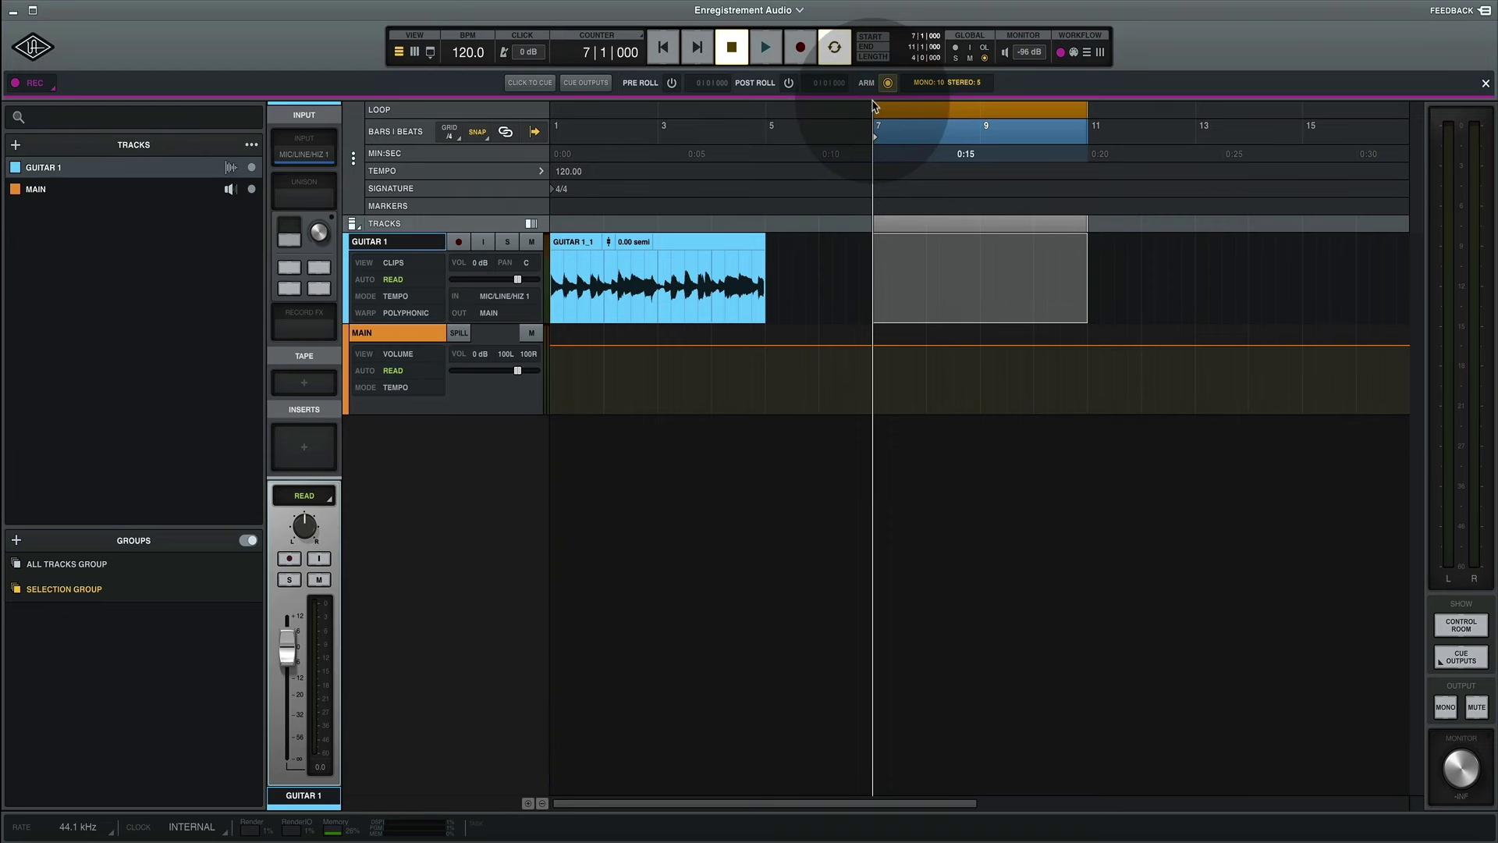
pyautogui.press('space')
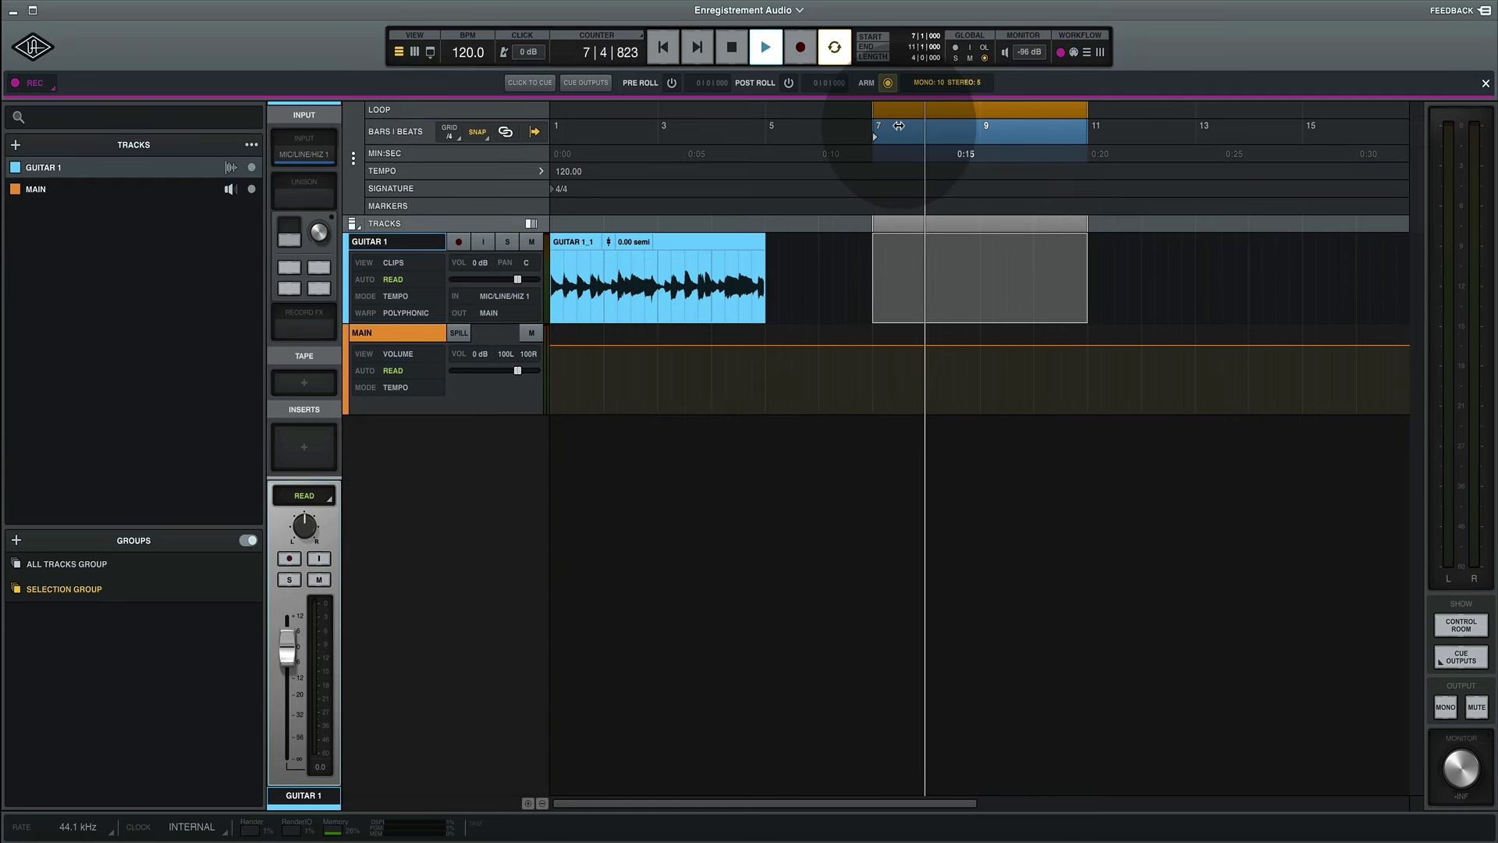
pyautogui.press('space')
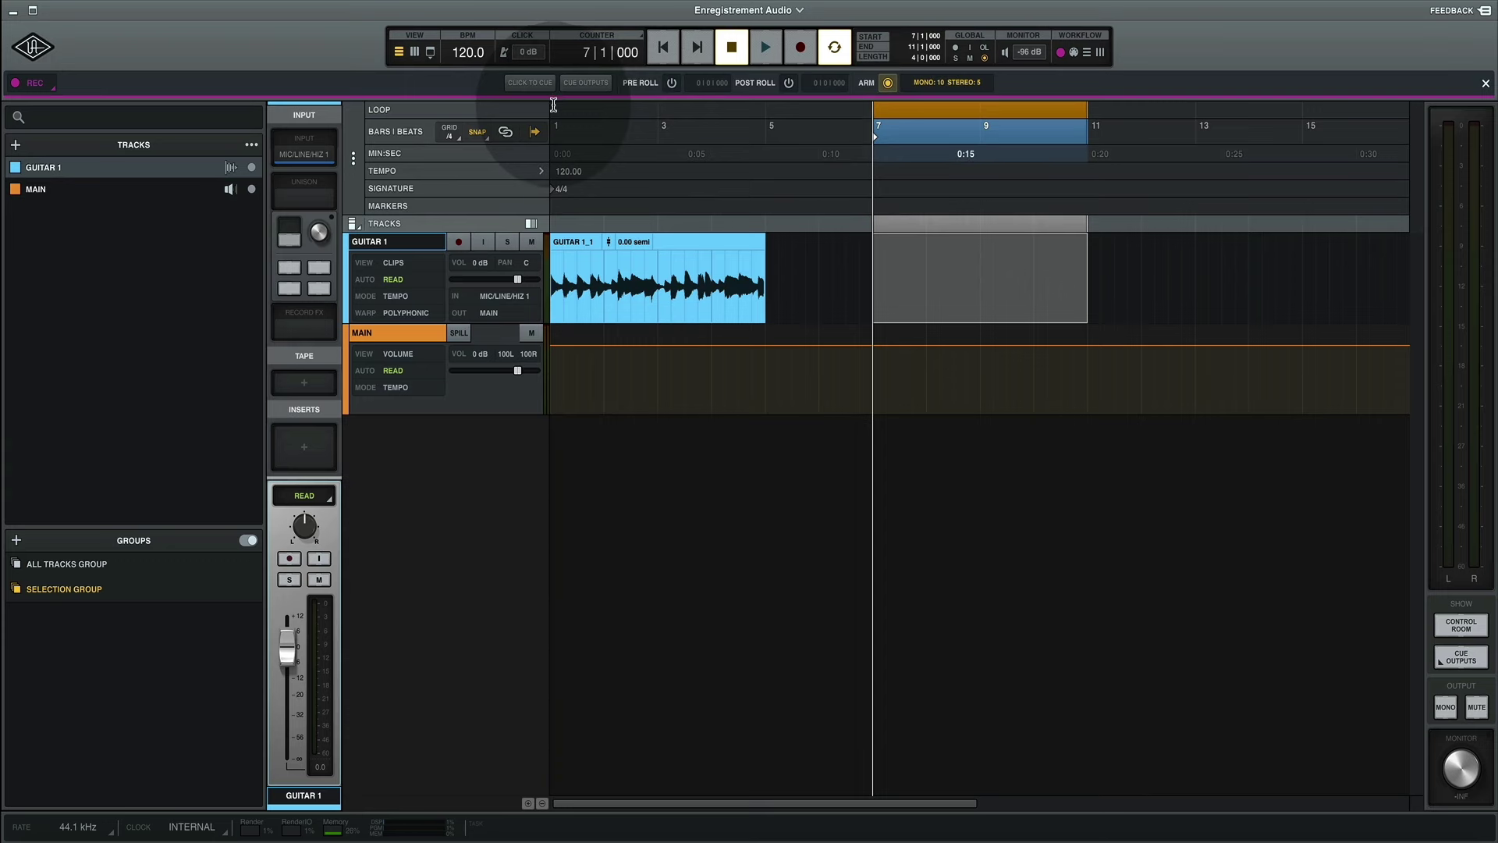
# - Set the loop range over the recorded guitar clip, from bar 1 to bar 5, and start looped playback
pyautogui.moveTo(553, 104); pyautogui.dragTo(763, 104)
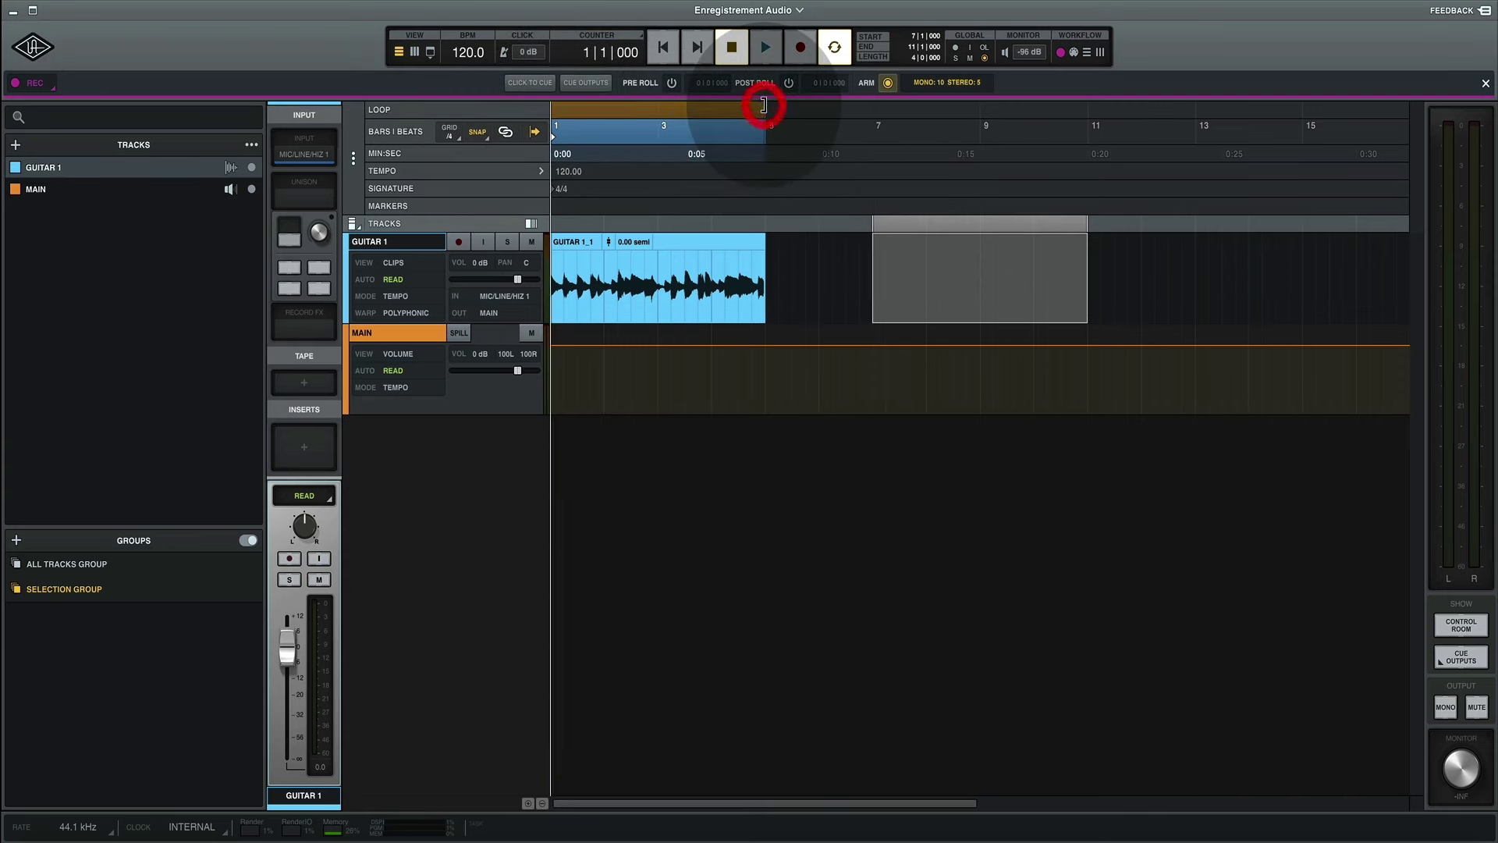
pyautogui.press('space')
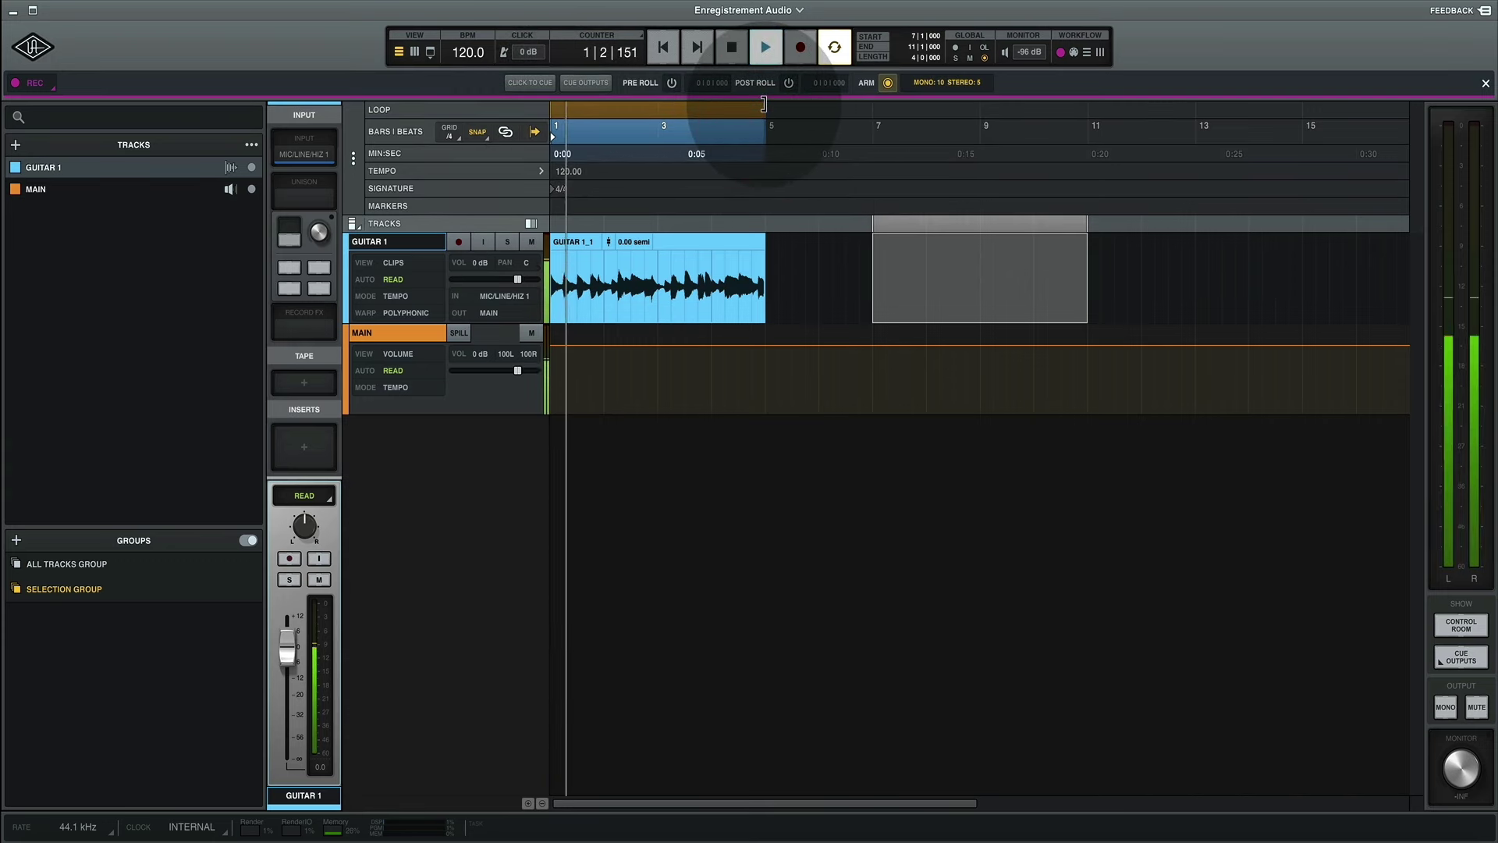
pyautogui.click(451, 499)
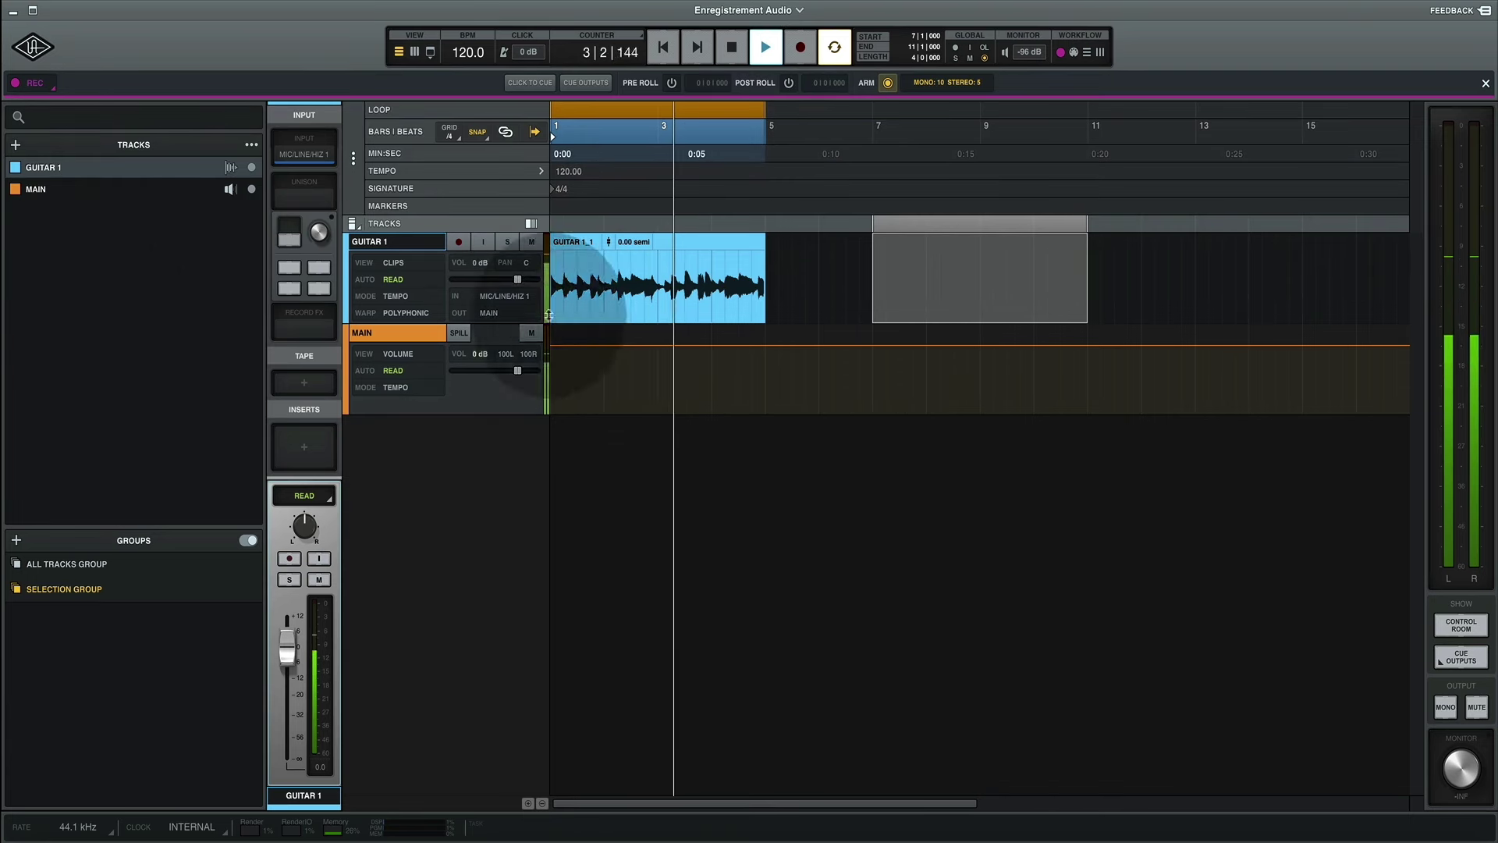
# - Create one stereo instrument track using Shape during playback, and close the Shape window
pyautogui.click(17, 145)
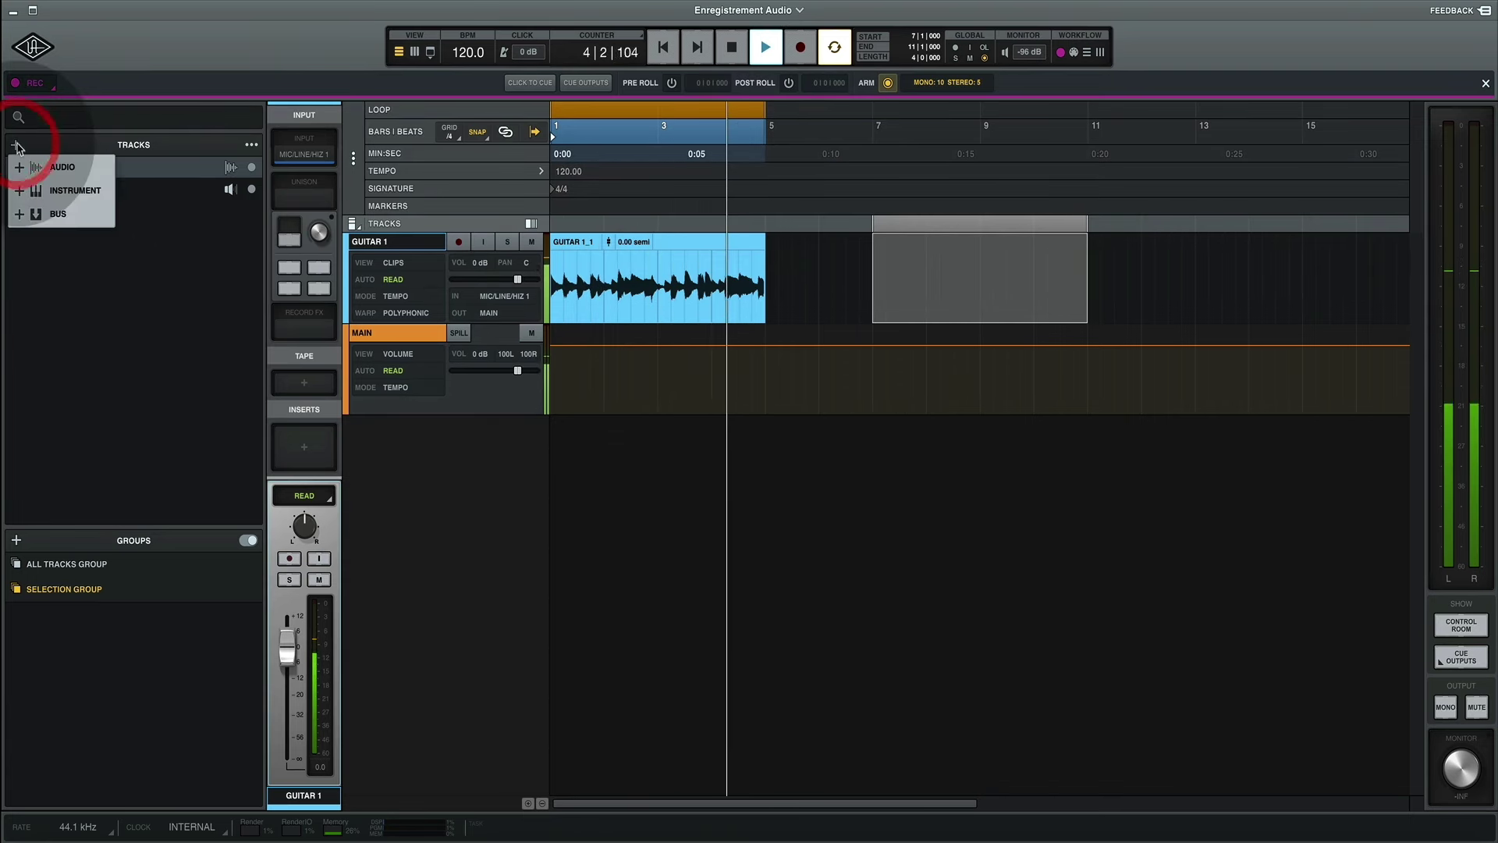
pyautogui.click(39, 190)
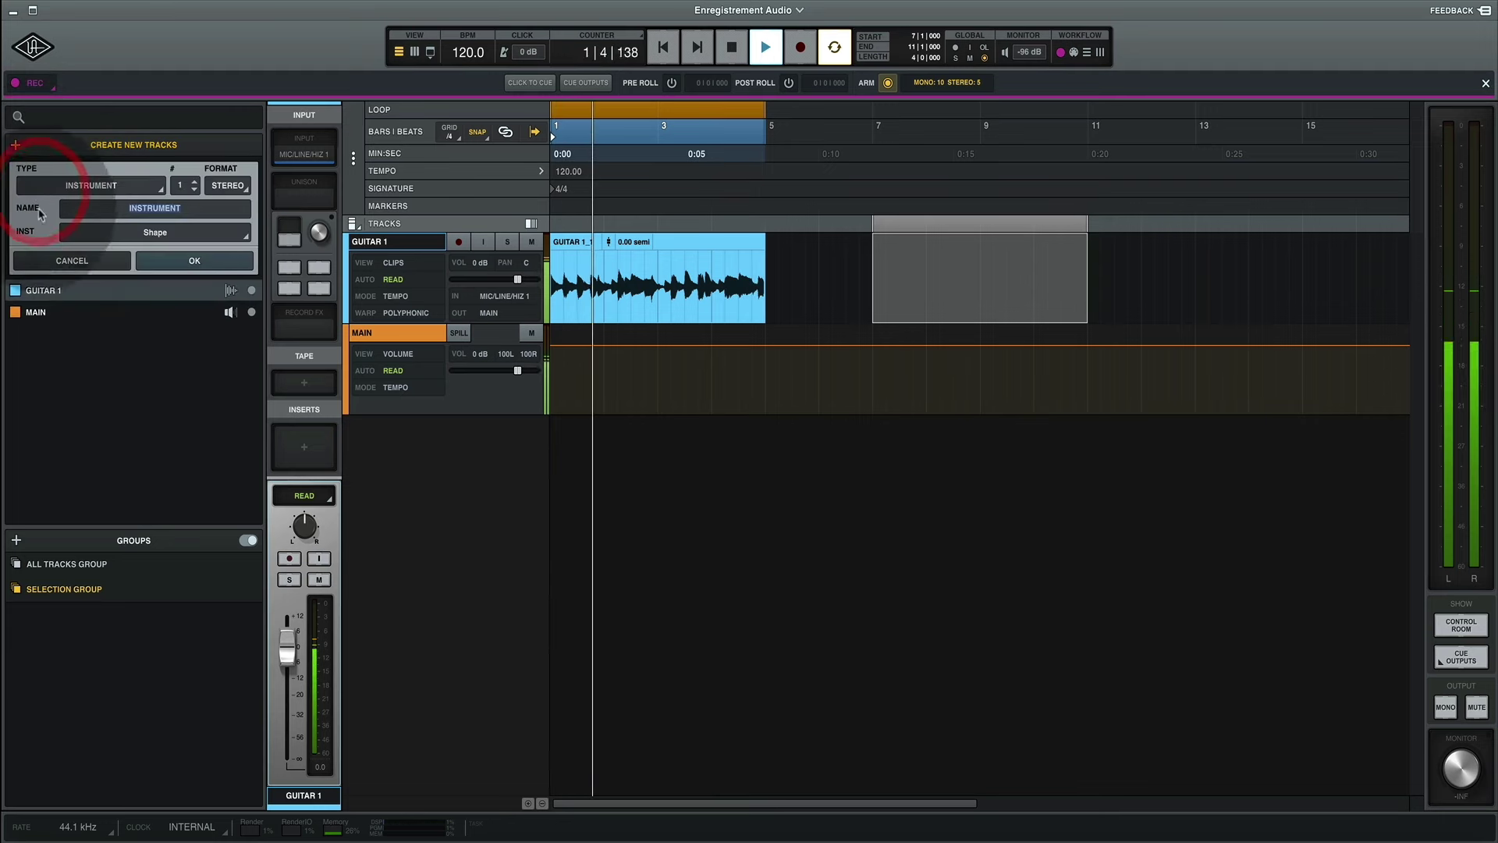
pyautogui.click(172, 258)
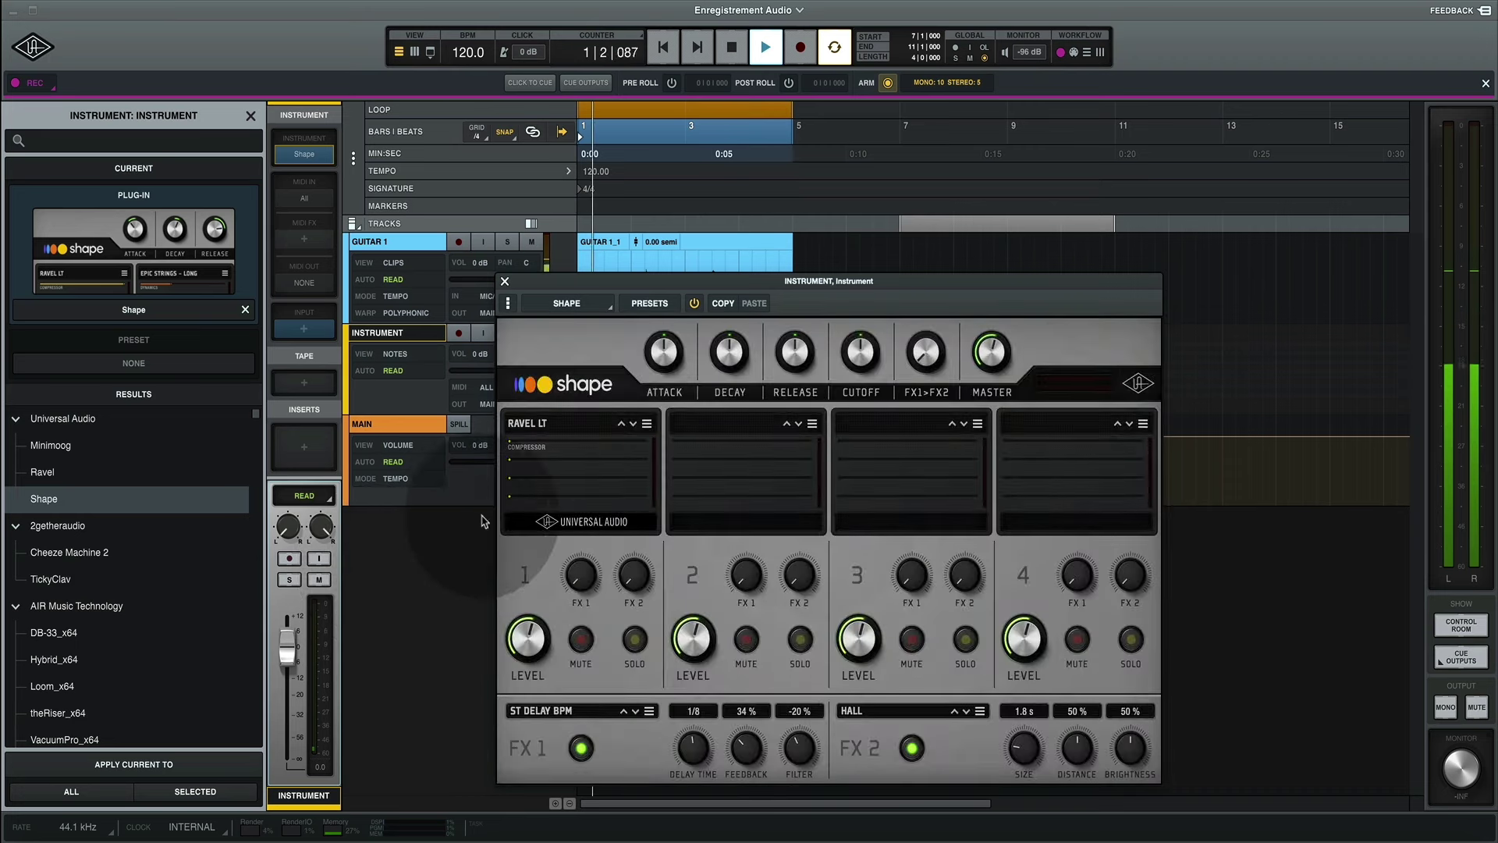
pyautogui.click(505, 281)
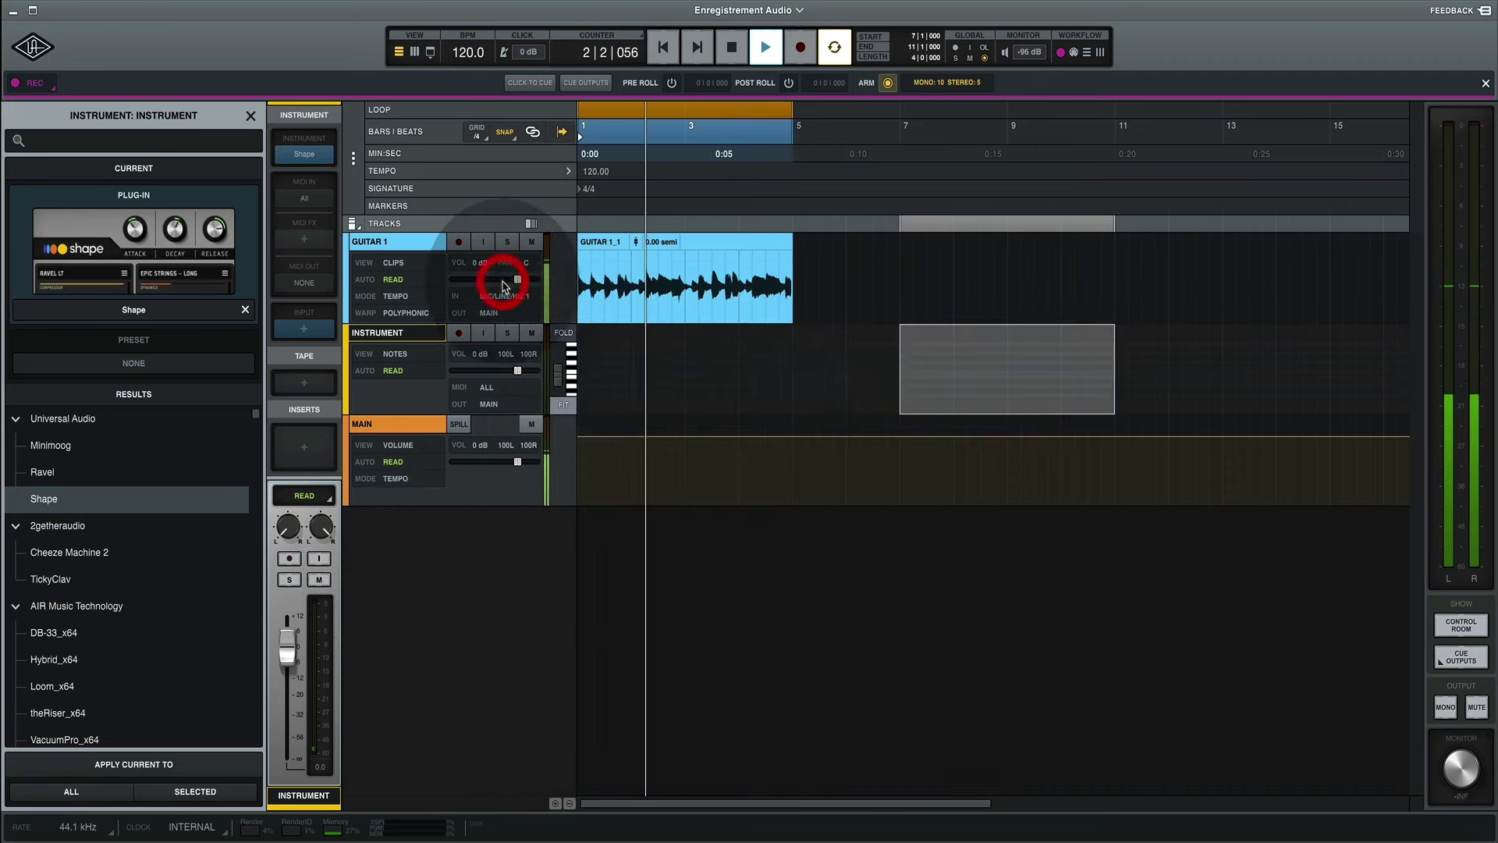
# - Create a four-bar clip on the INSTRUMENT track from bar 7 to bar 11, and move it two beats later
pyautogui.doubleClick(922, 375)
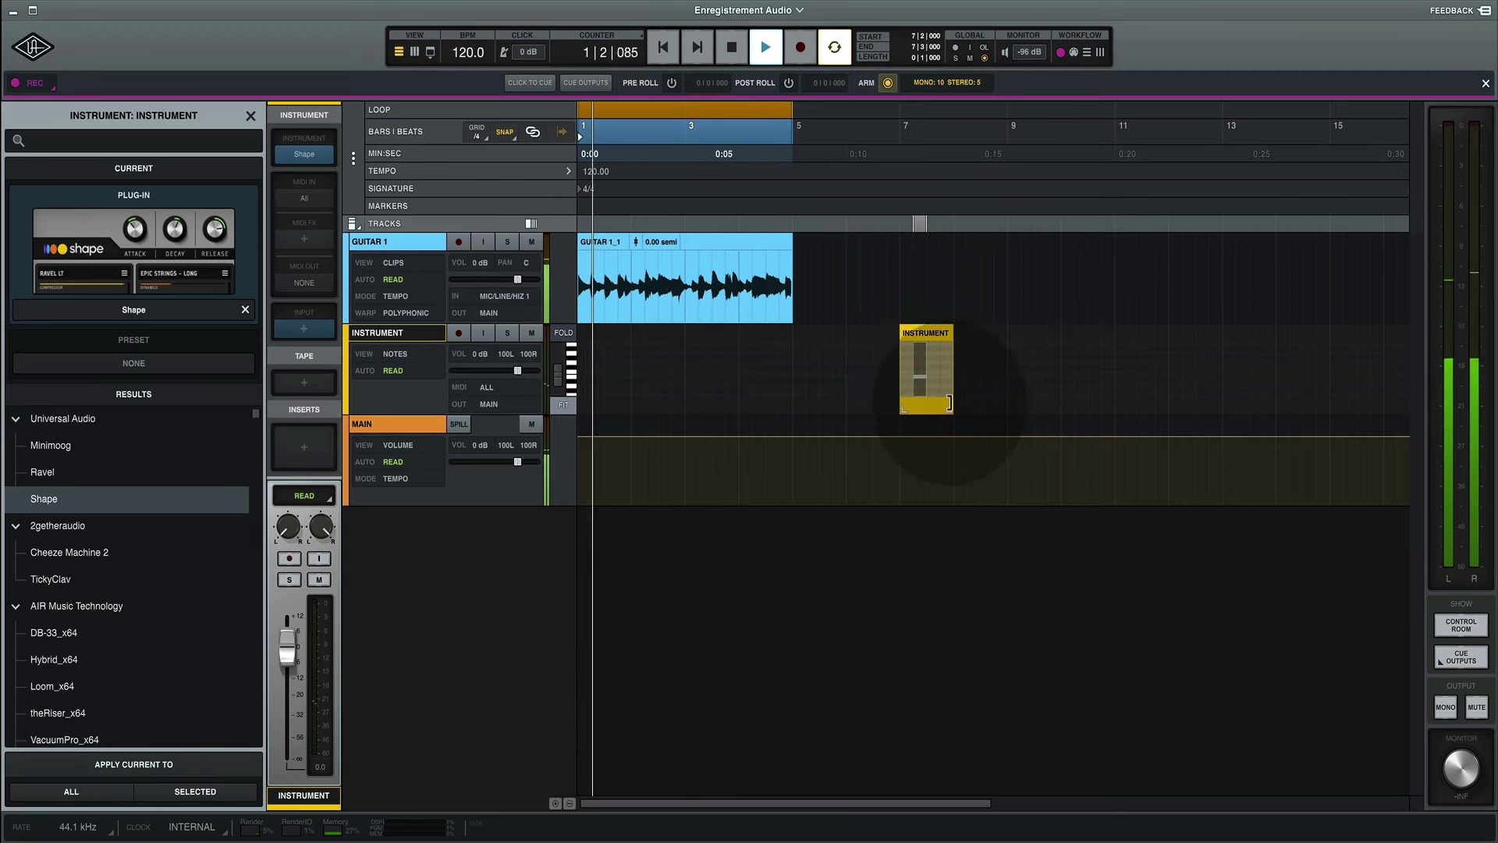
pyautogui.moveTo(948, 394); pyautogui.dragTo(1114, 403)
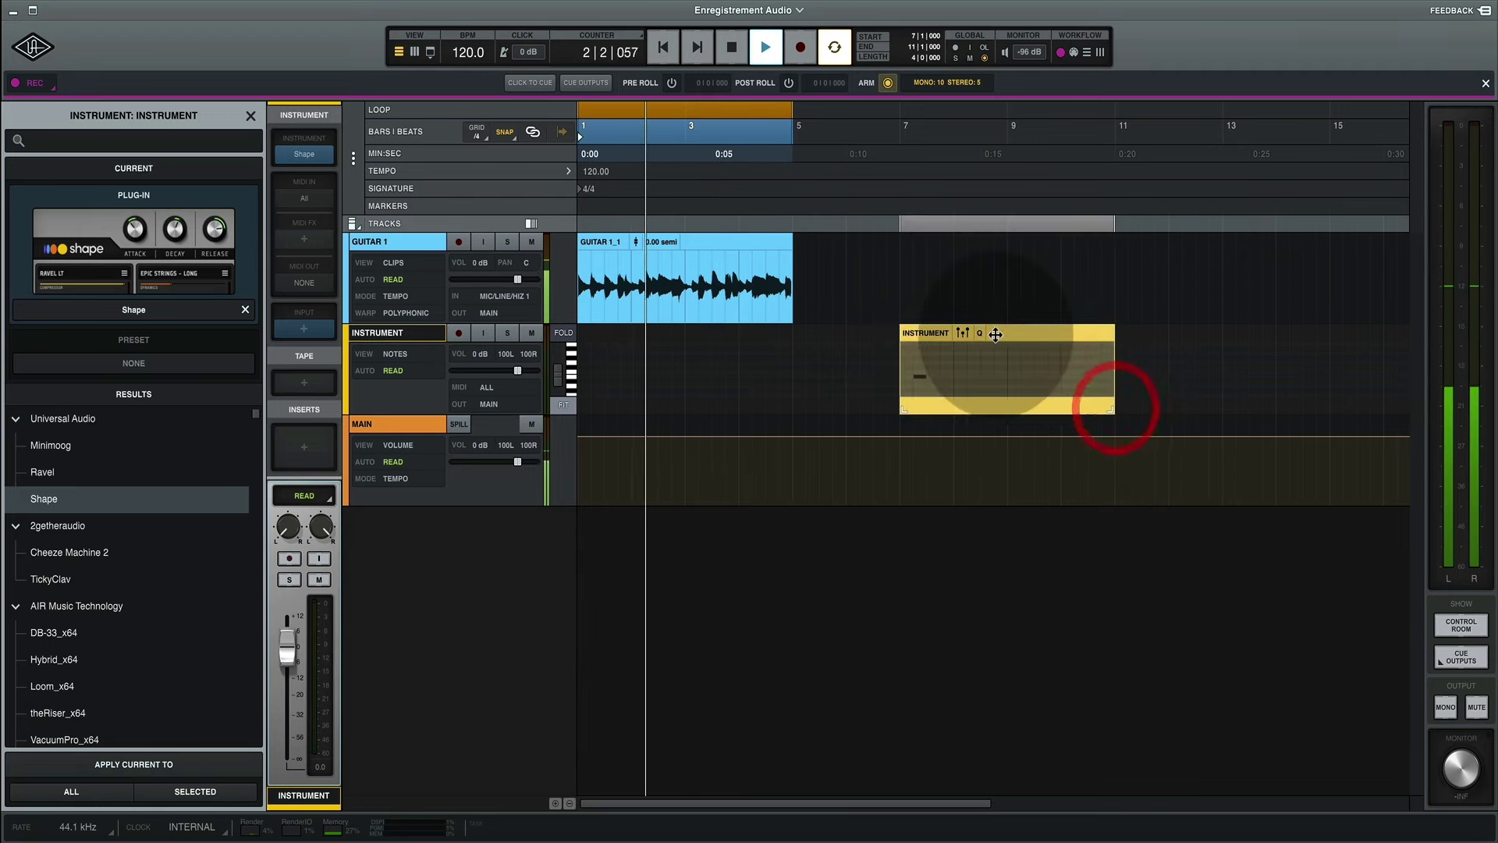
pyautogui.moveTo(977, 360); pyautogui.dragTo(1020, 368)
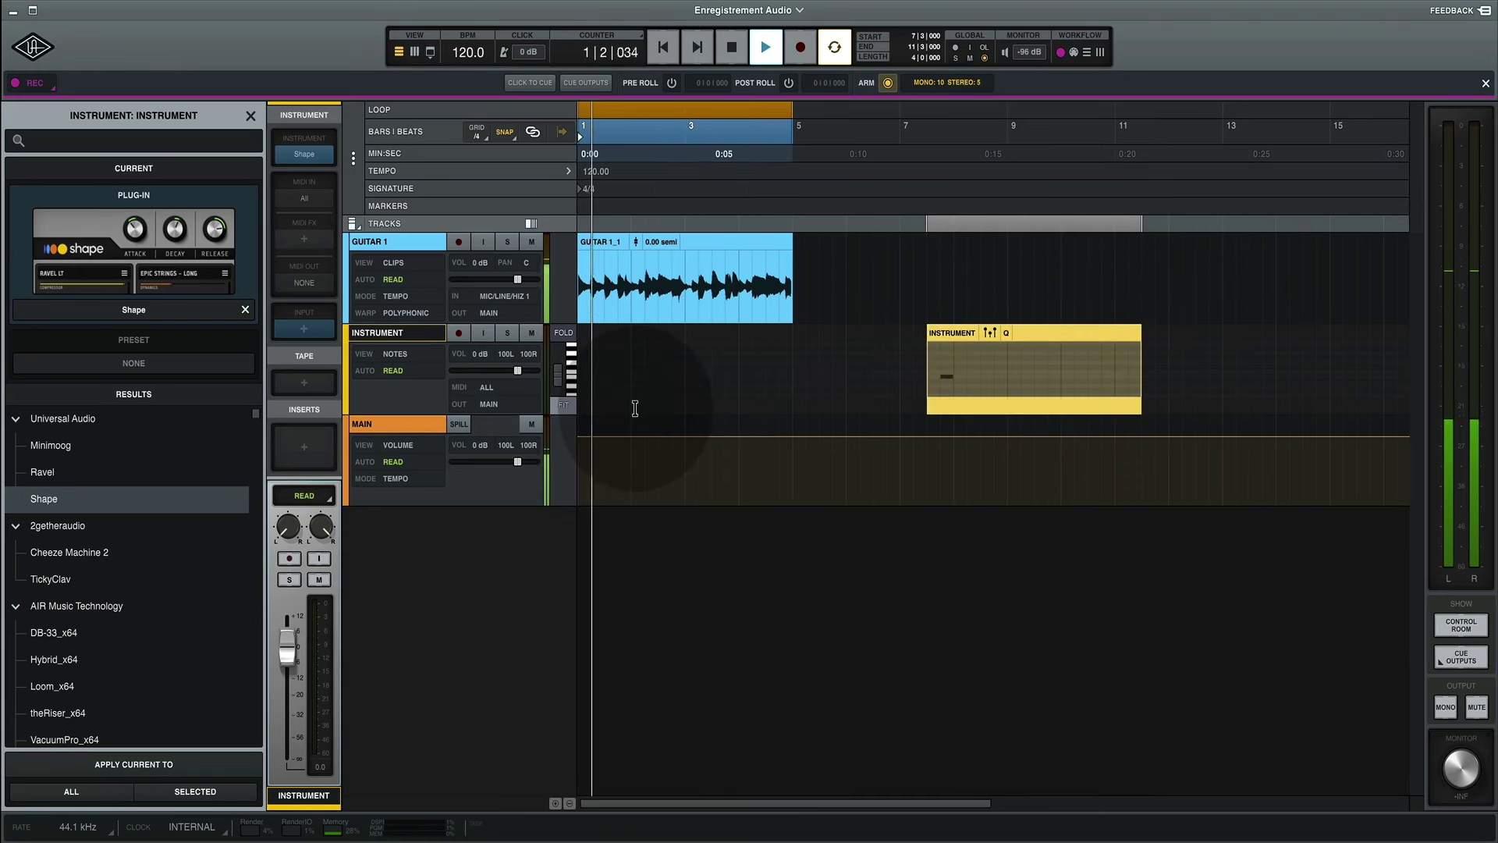
# - Restart playback, narrow the loop range to bars 3 to 5, extend it back to bar 1, and stop playback
pyautogui.press('space')
pyautogui.press('space')
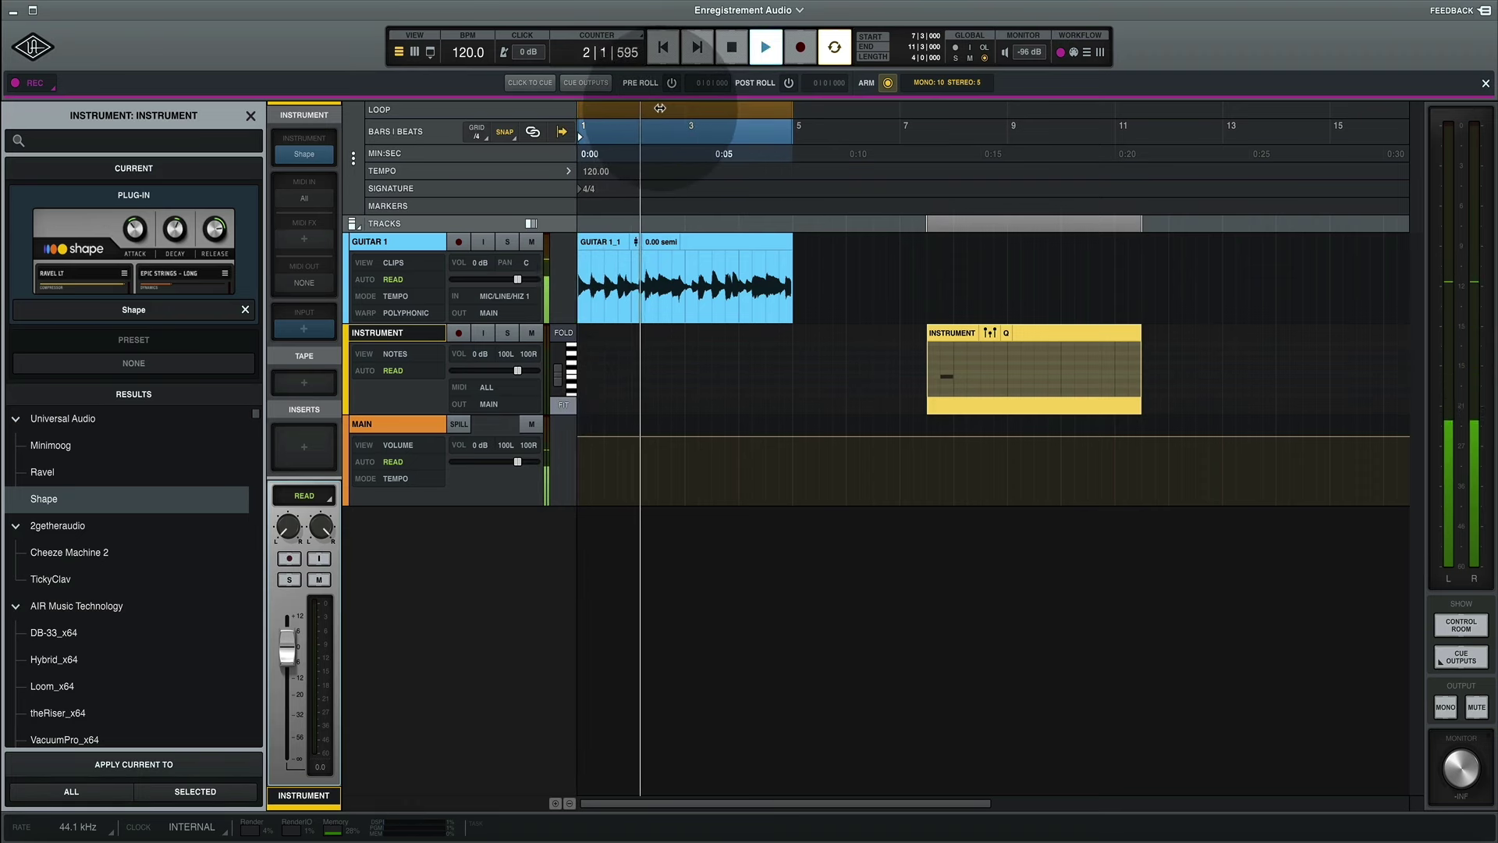
pyautogui.moveTo(671, 107); pyautogui.dragTo(785, 109)
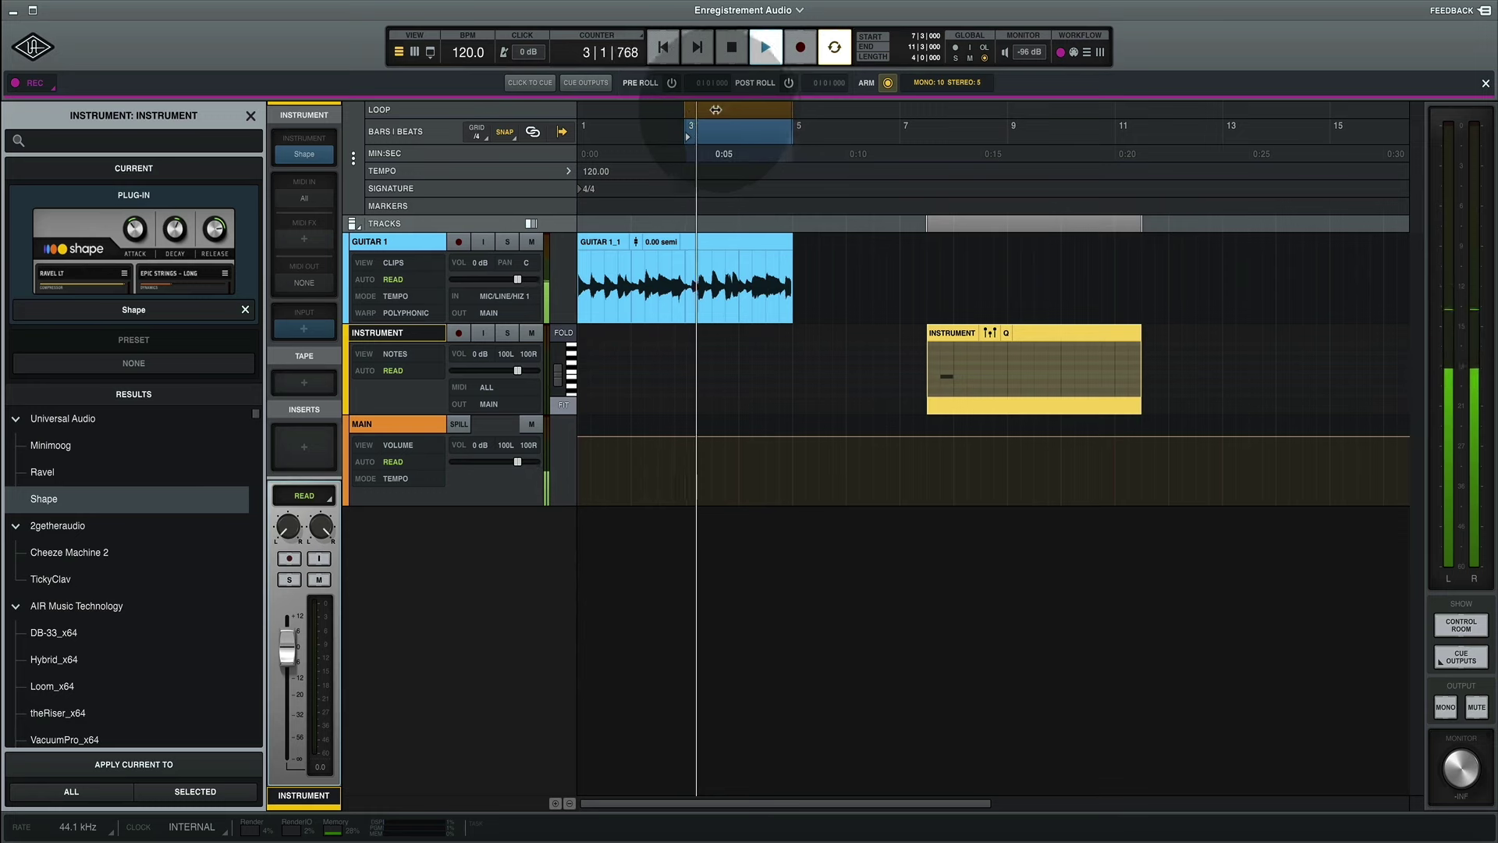
pyautogui.moveTo(684, 109); pyautogui.dragTo(556, 109)
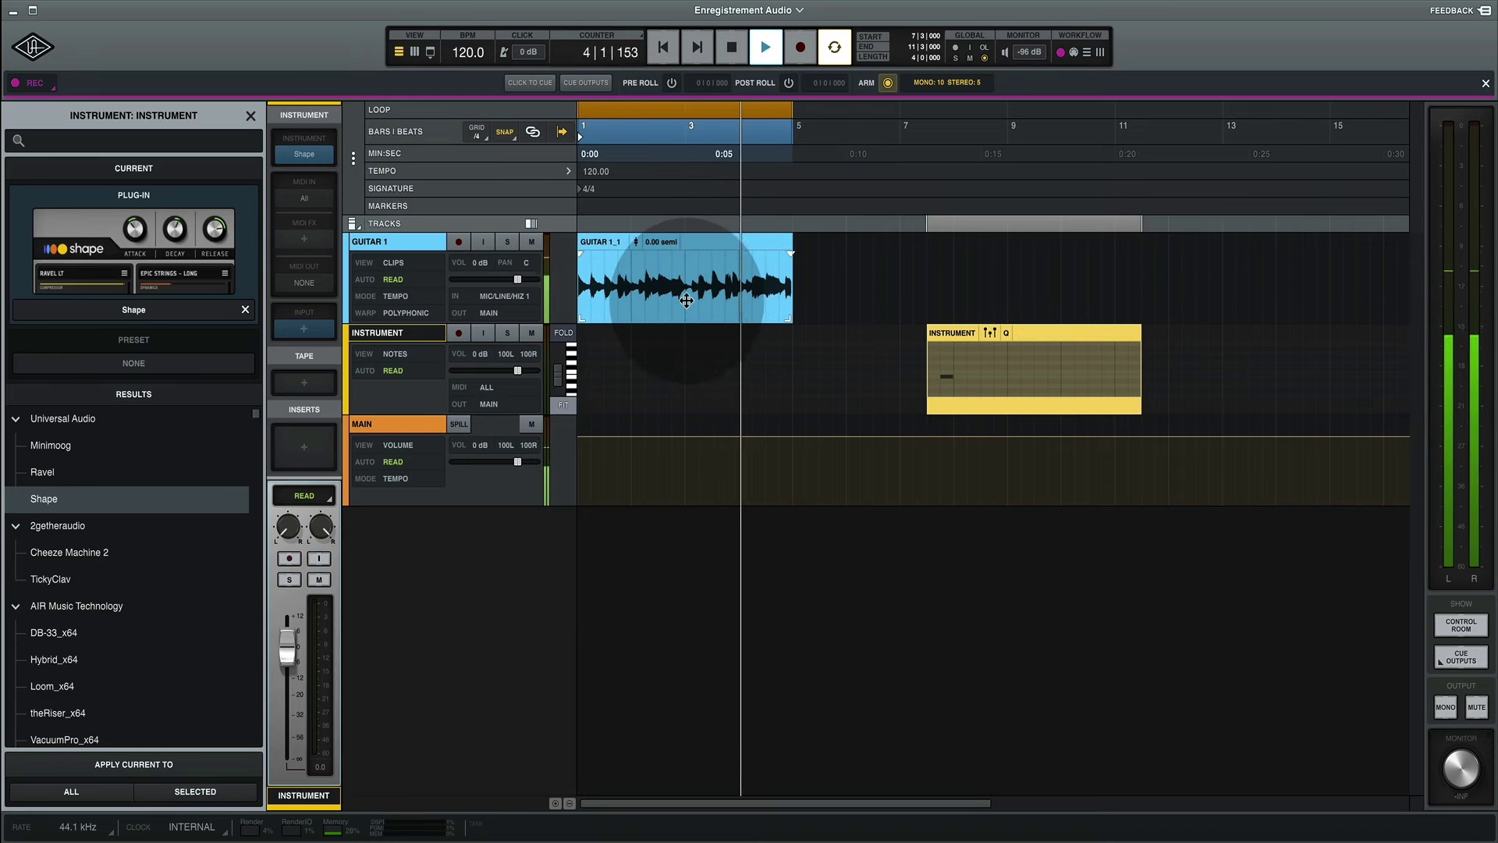
pyautogui.press('space')
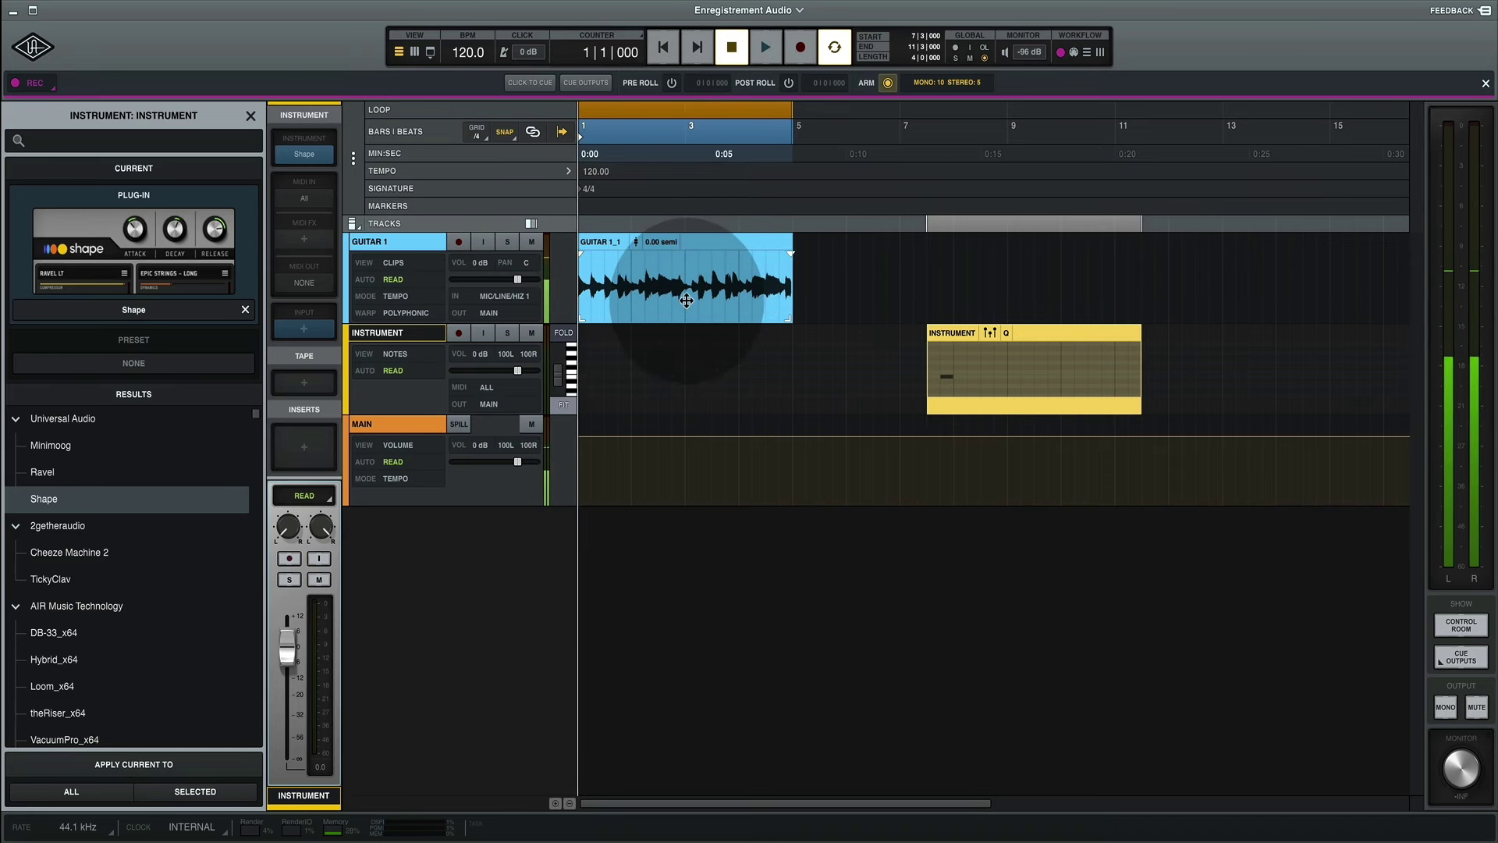
# - Set the transport's Update Playback option to At Next Bar
pyautogui.click(281, 1)
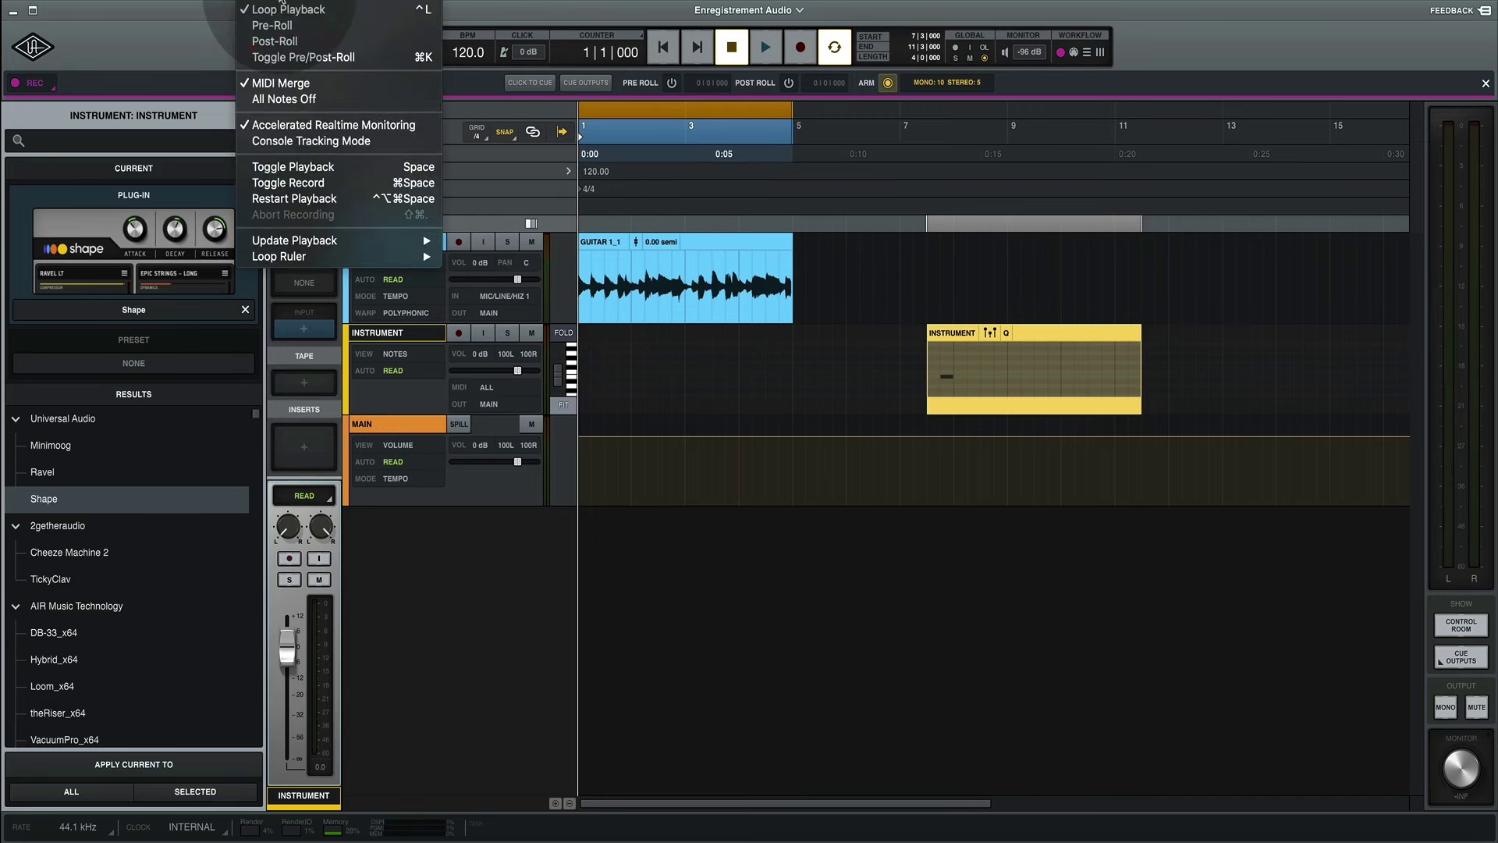
pyautogui.moveTo(322, 240)
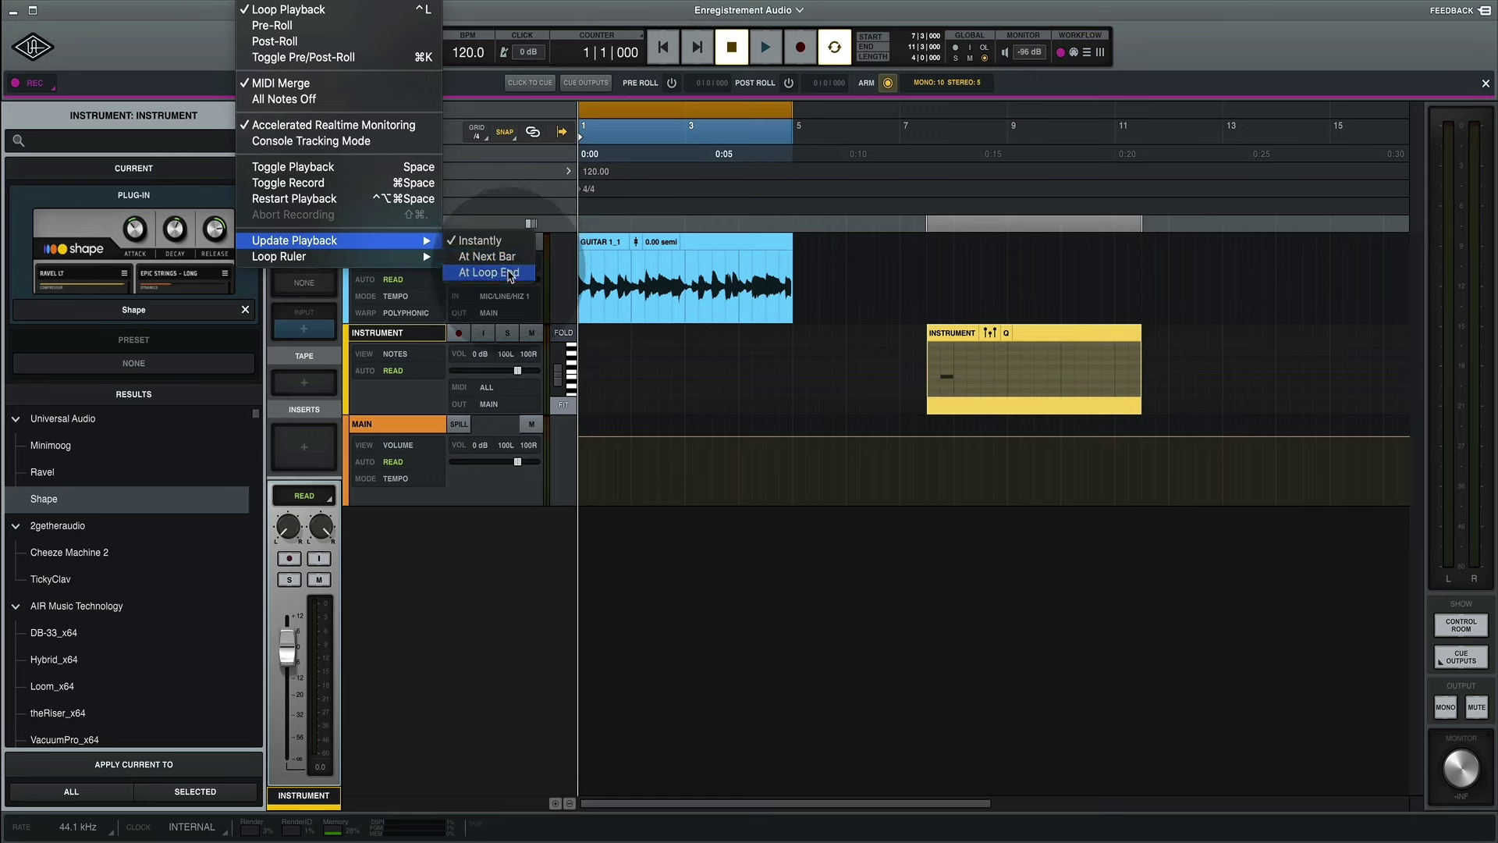
pyautogui.click(506, 258)
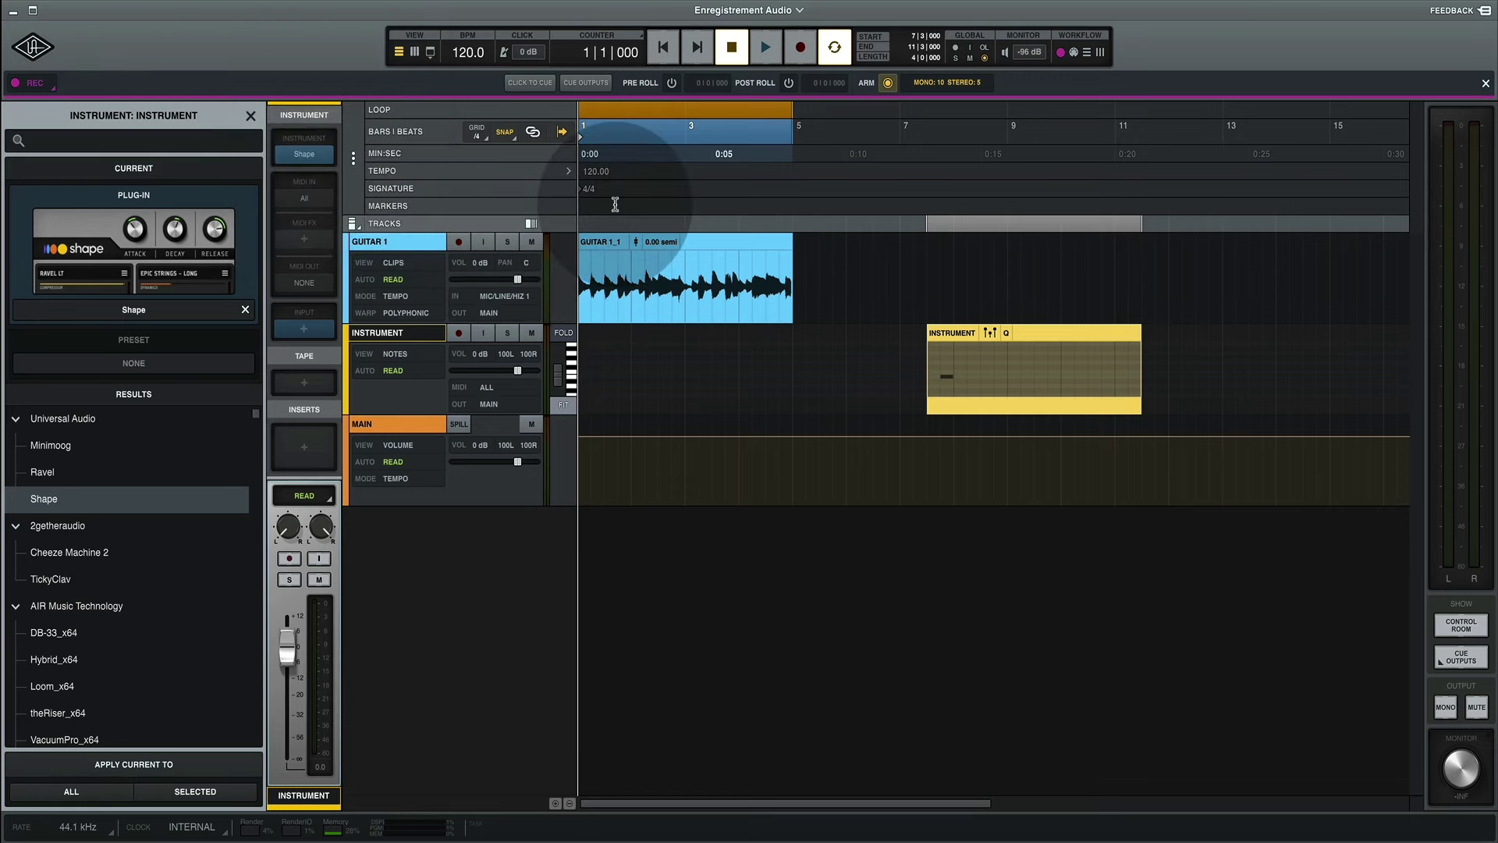
# - Try loop range changes during playback: move it to bar 3, end it at bar 5, shift it to bars 1 to 3, and stop
pyautogui.press('space')
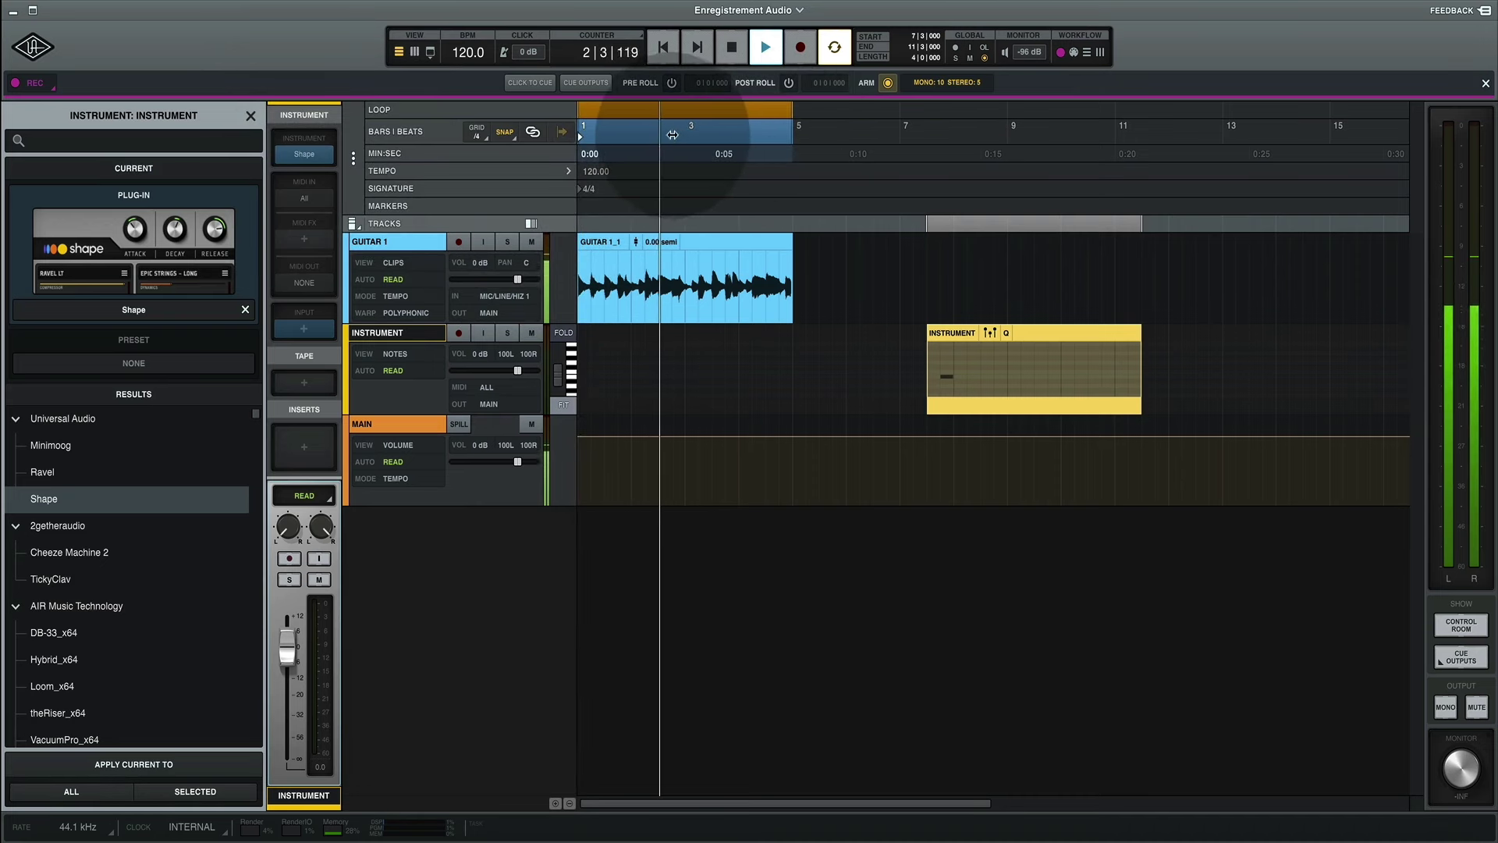
pyautogui.click(656, 124)
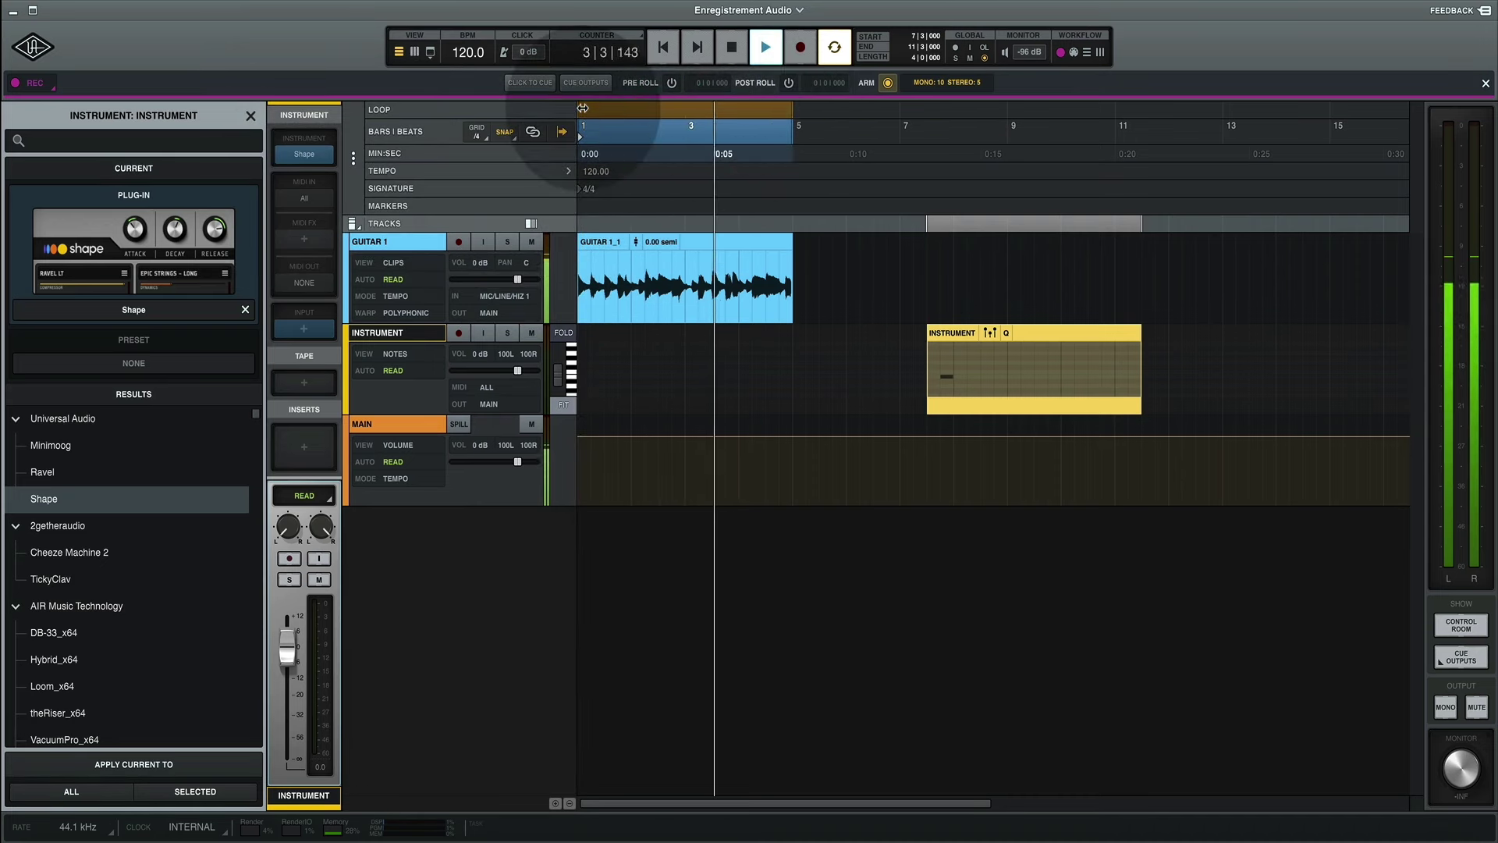
pyautogui.moveTo(583, 109); pyautogui.dragTo(692, 108)
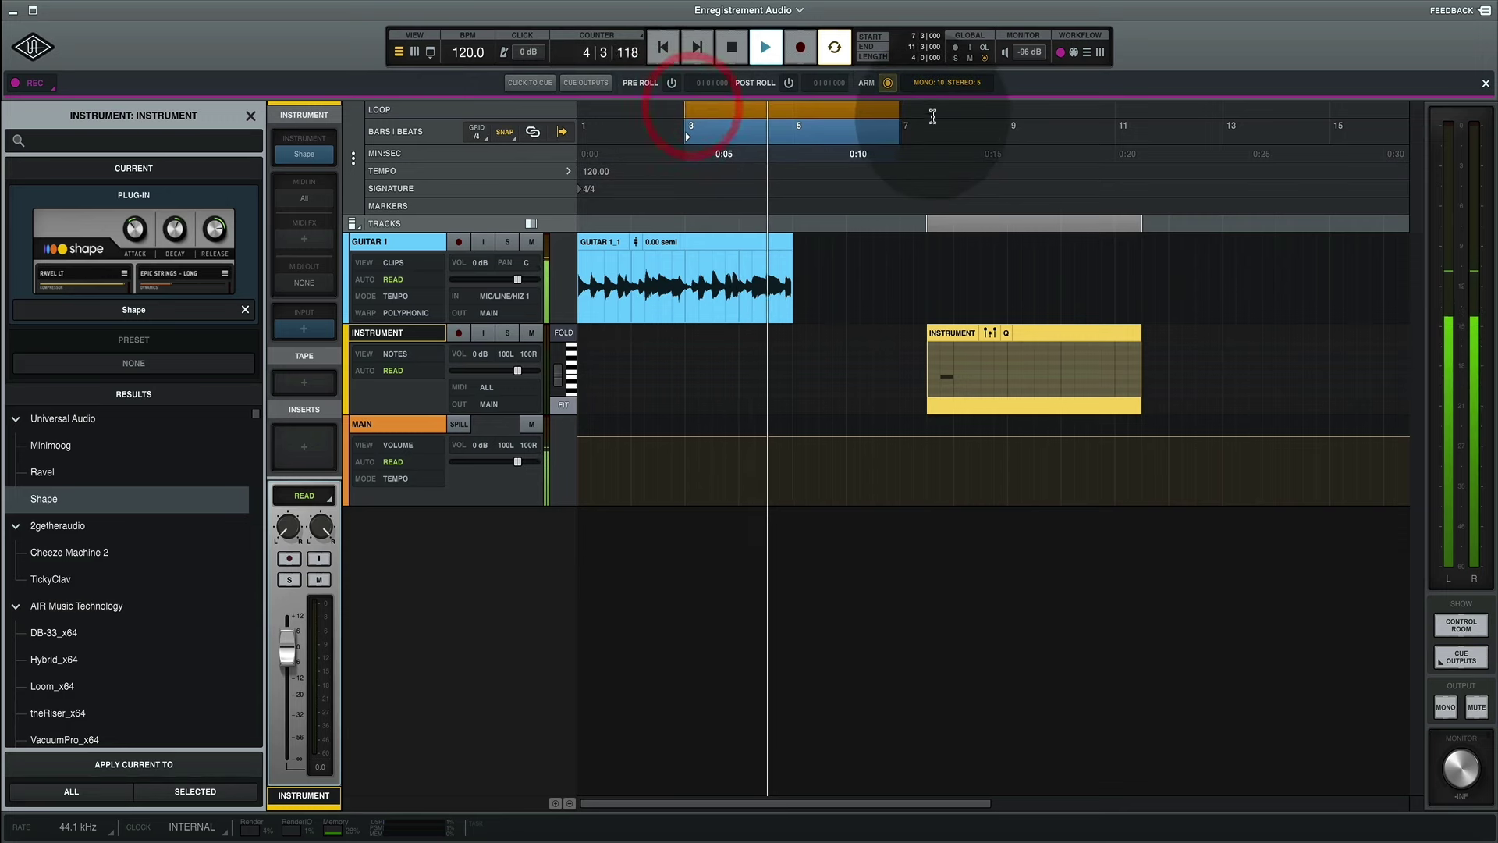
pyautogui.moveTo(921, 112); pyautogui.dragTo(785, 111)
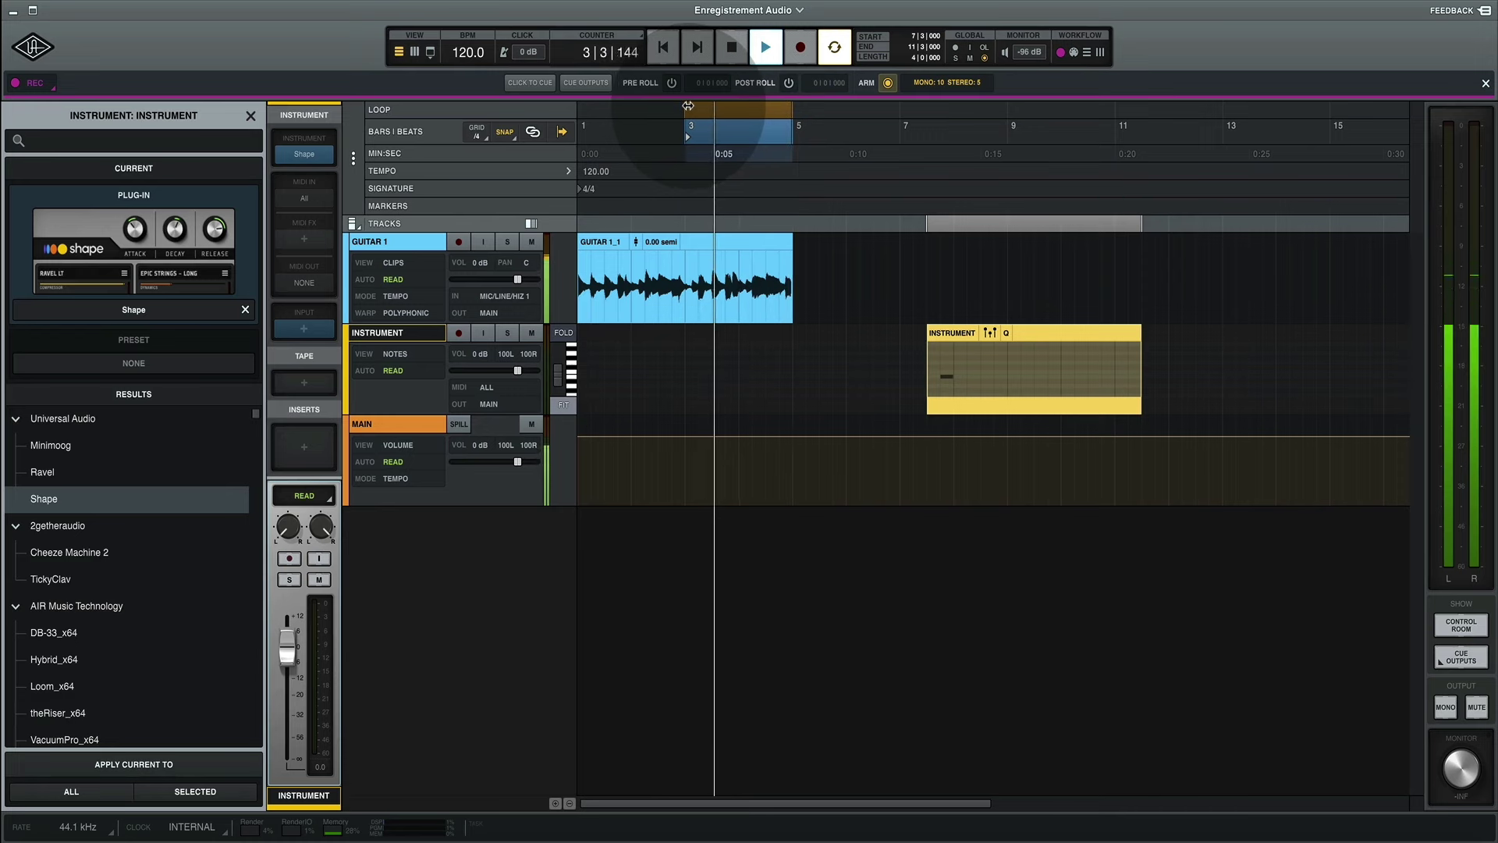
pyautogui.moveTo(689, 108); pyautogui.dragTo(563, 112)
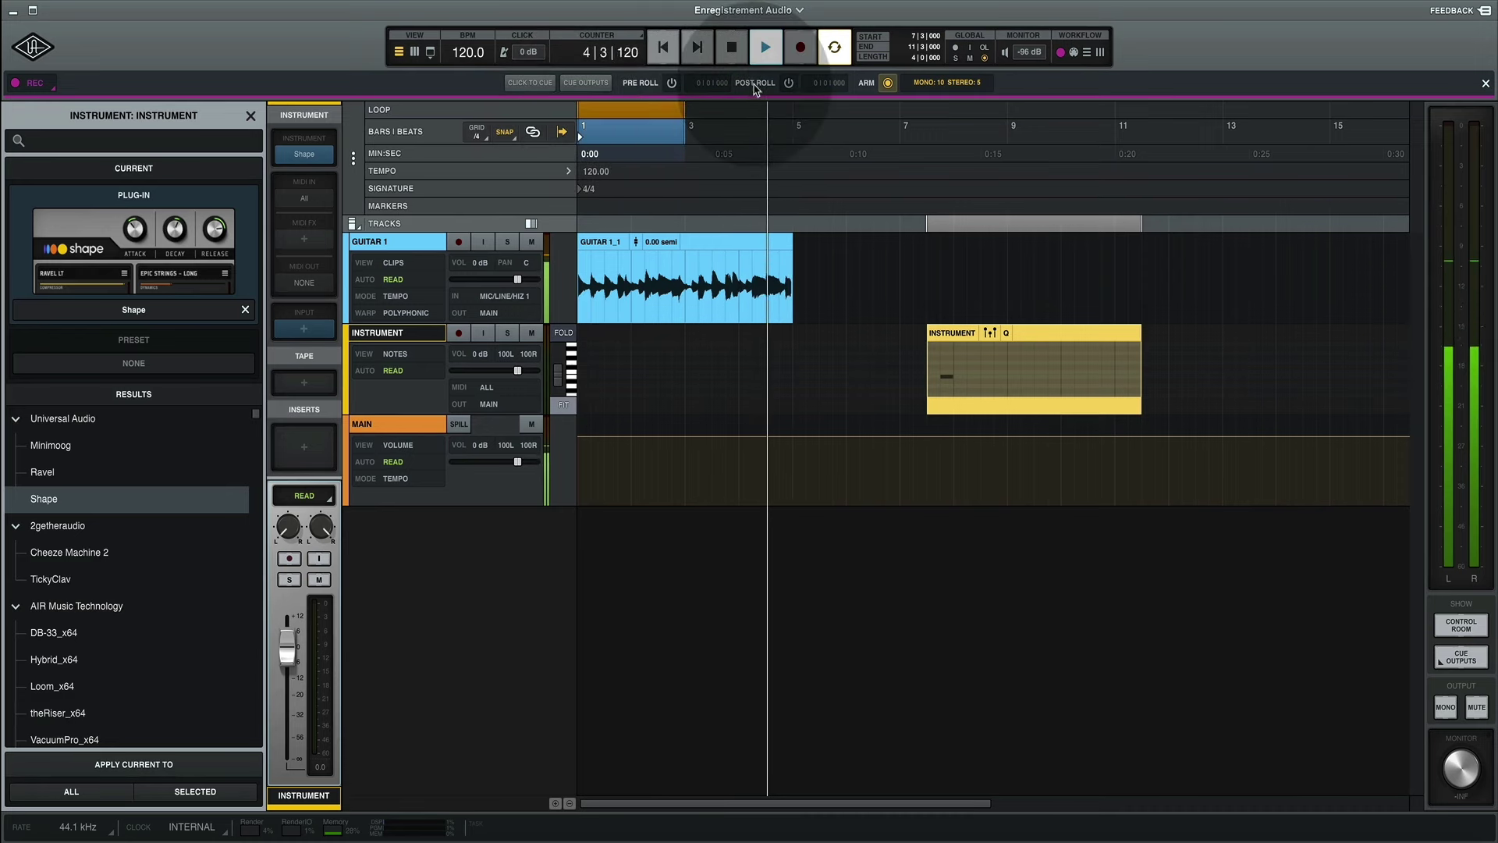
pyautogui.click(733, 48)
pyautogui.click(737, 50)
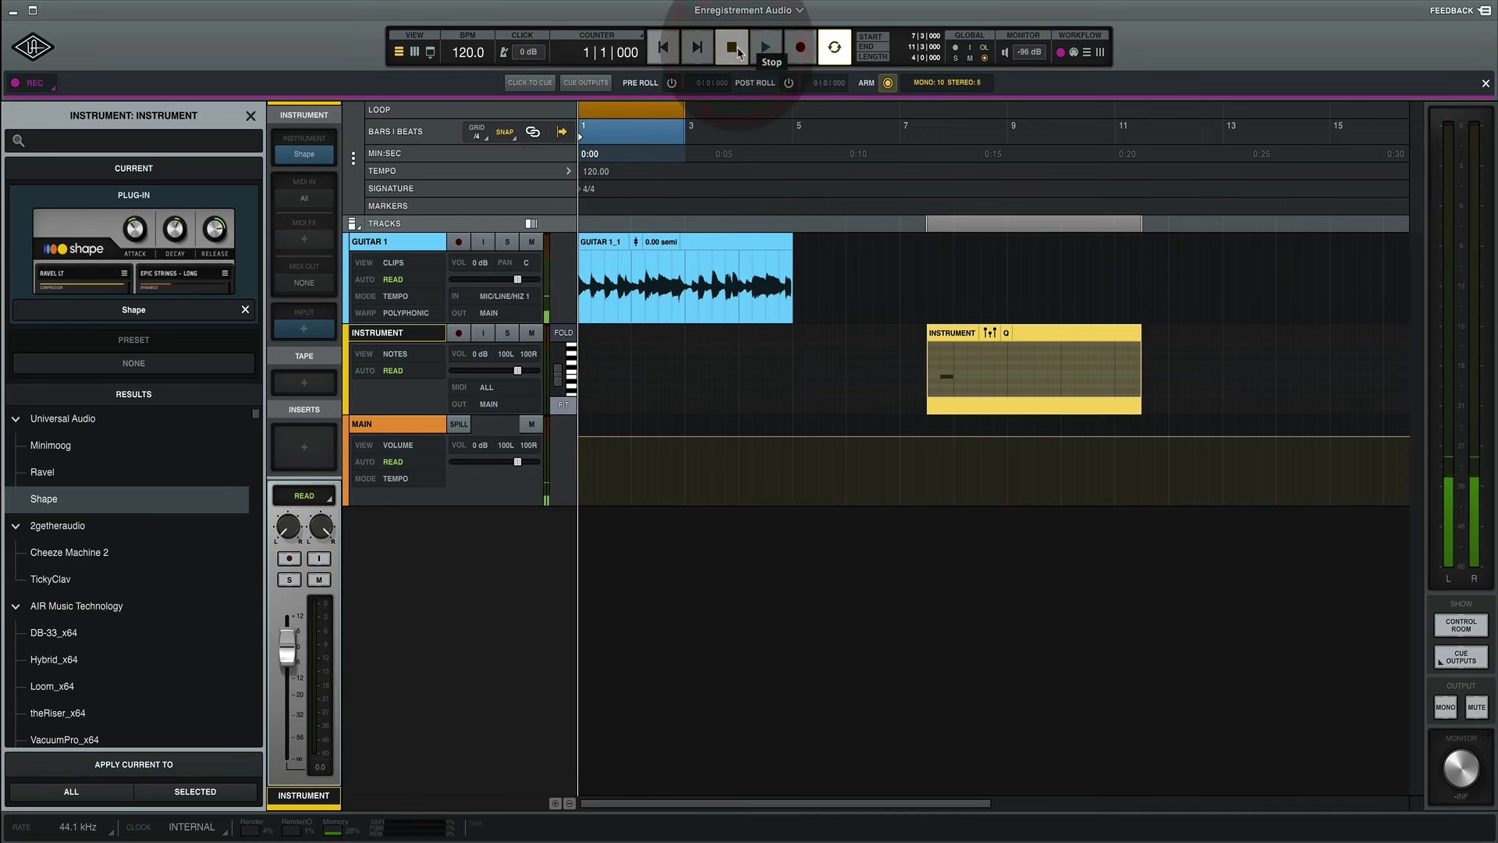
# - Restart looped playback from bar 1 and extend the loop range's end to bar 5
pyautogui.click(770, 48)
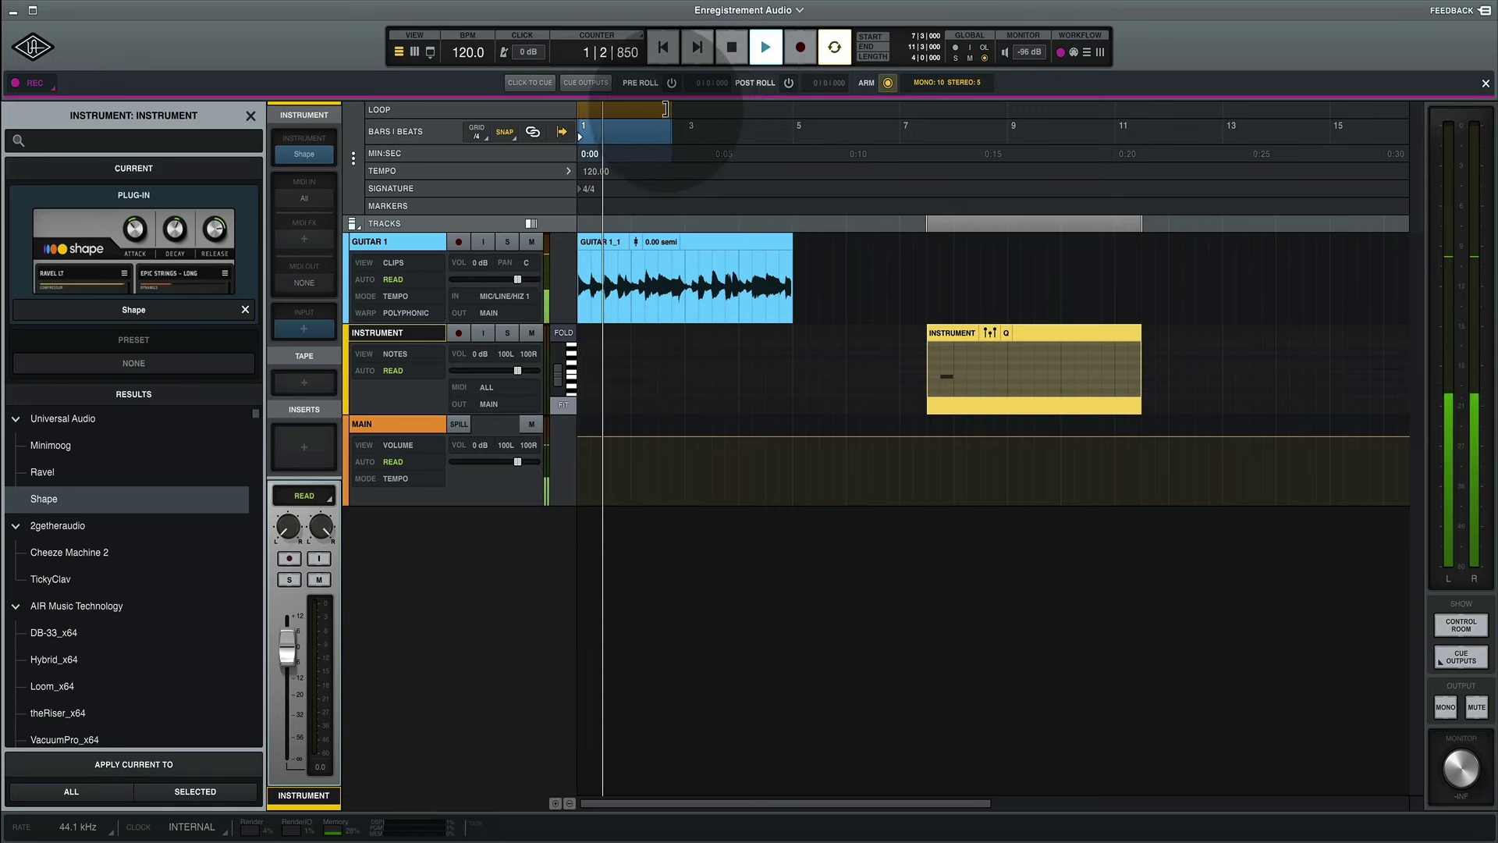
pyautogui.moveTo(684, 110); pyautogui.dragTo(793, 109)
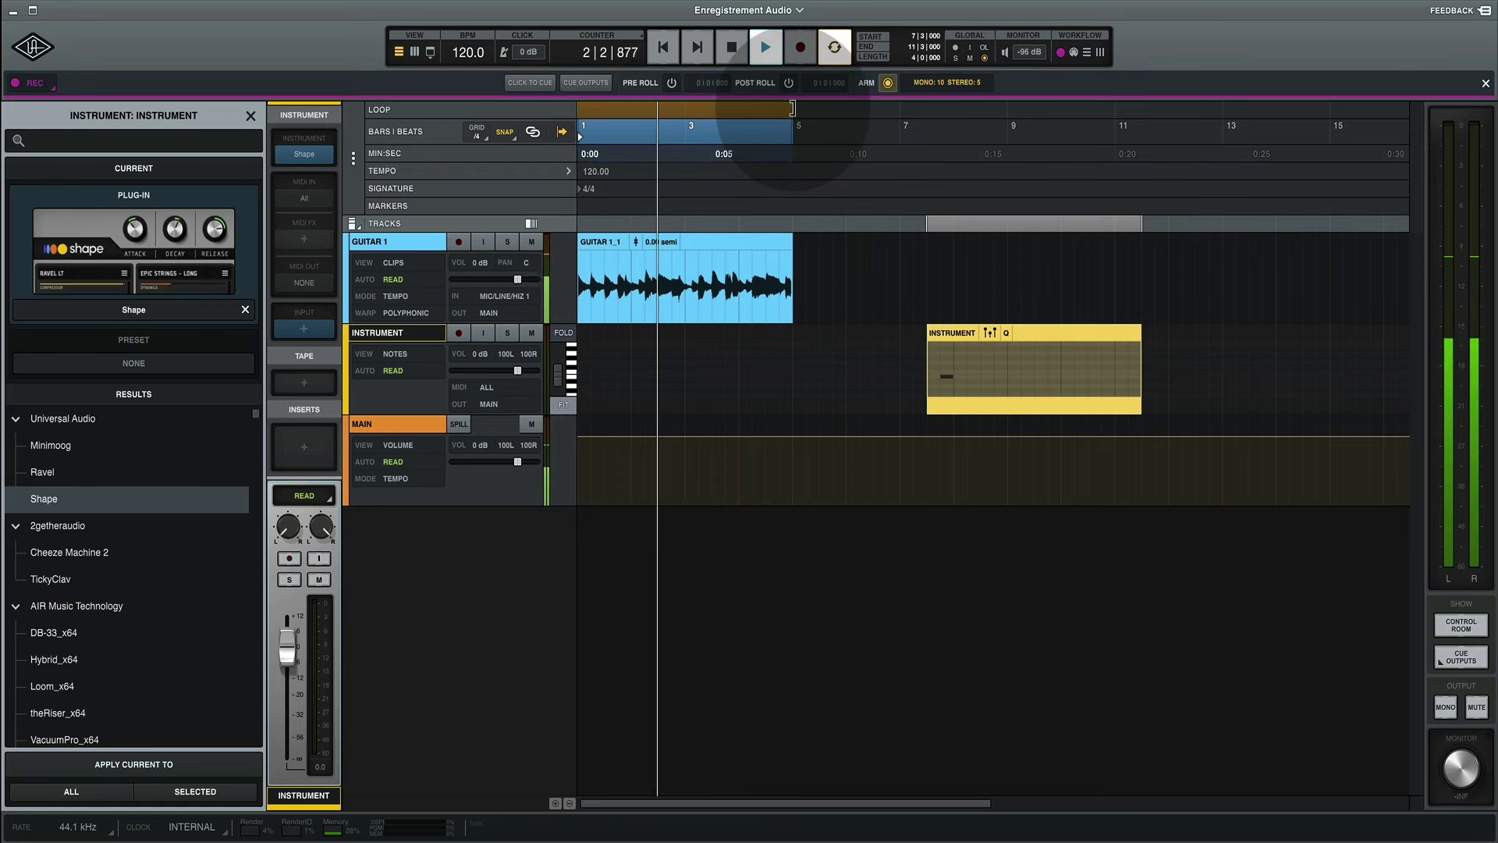
pyautogui.press('space')
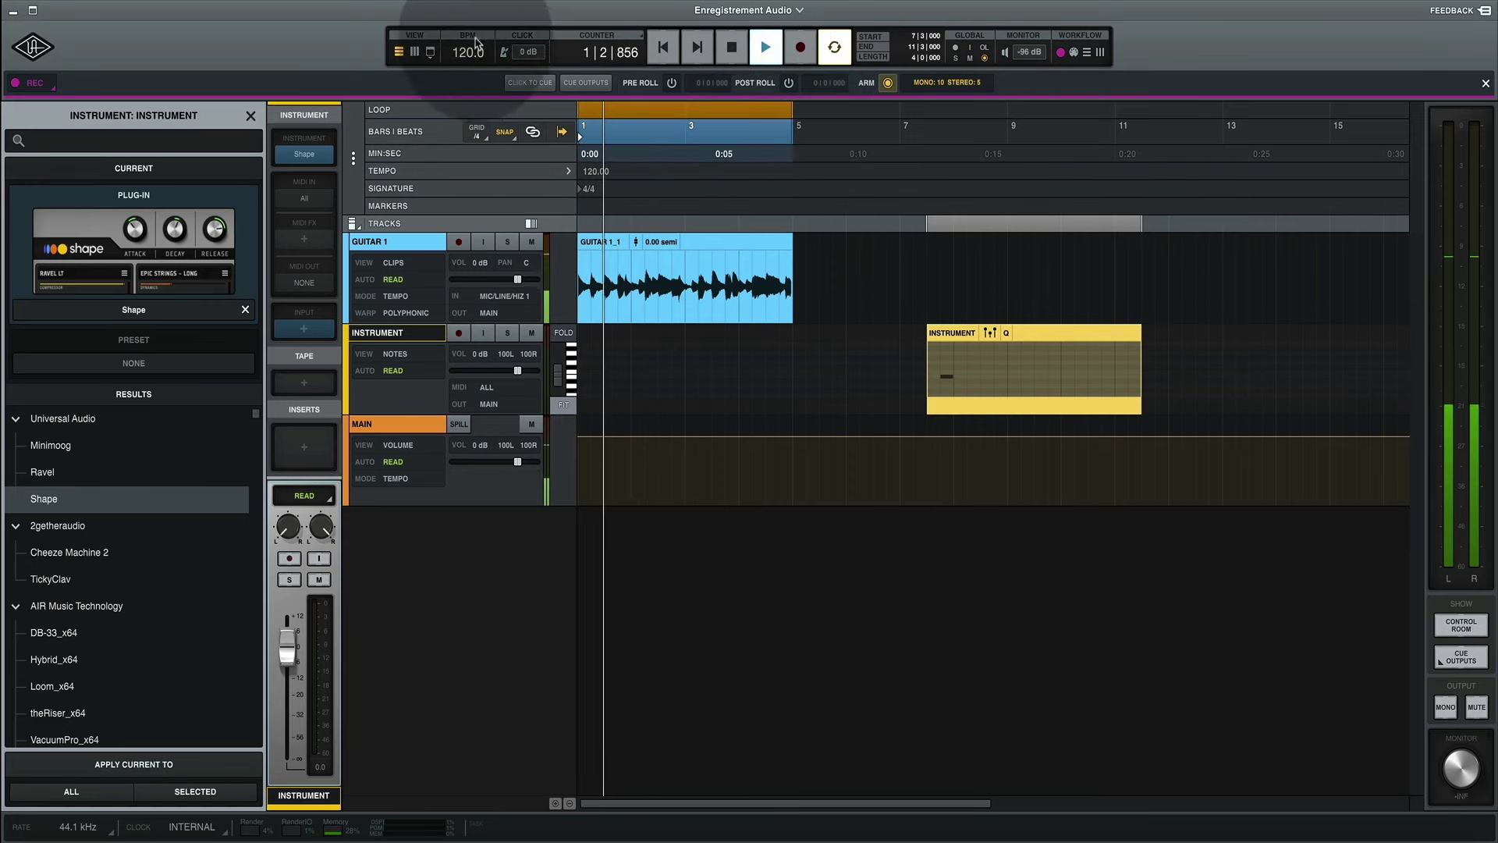
# - Set the transport's Update Playback option to At Loop End
pyautogui.click(271, 2)
pyautogui.moveTo(422, 241)
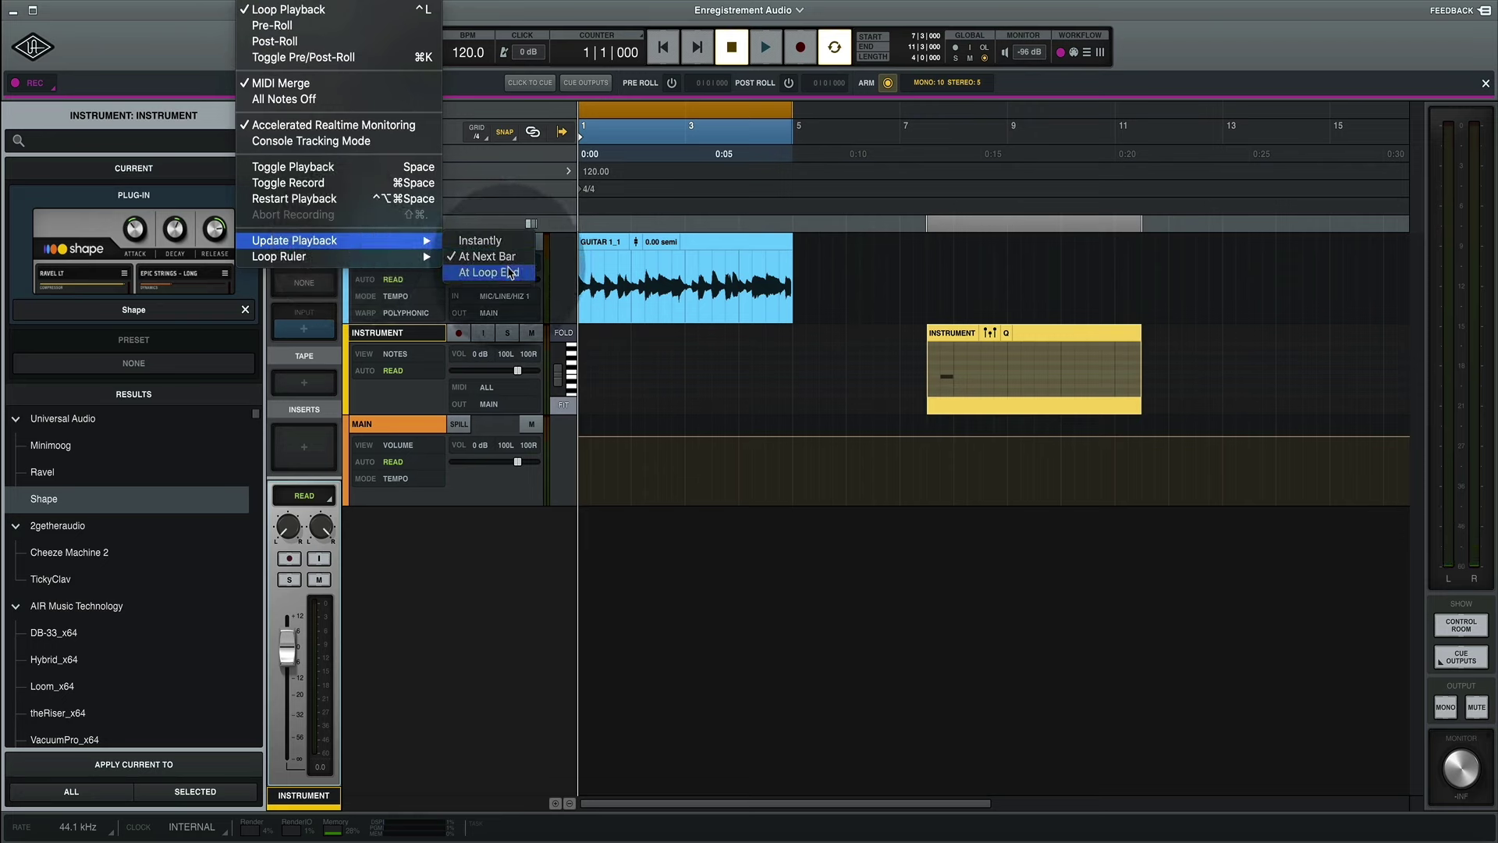
pyautogui.click(509, 272)
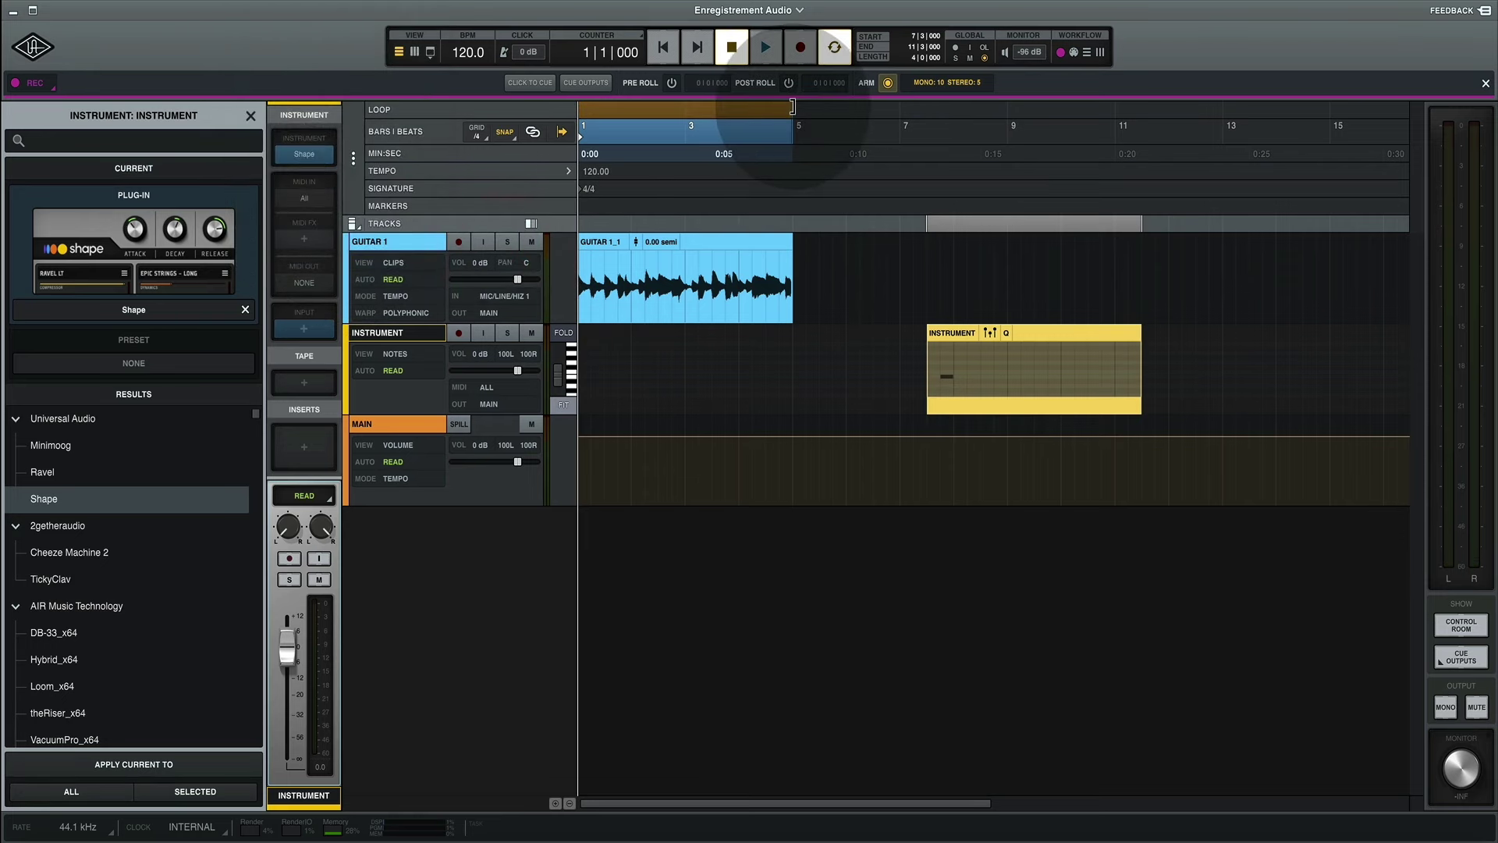
# - Try loop range changes during playback, from a bar 3 start to bars 1 to 3, stop, and restore bars 1 to 5
pyautogui.press('space')
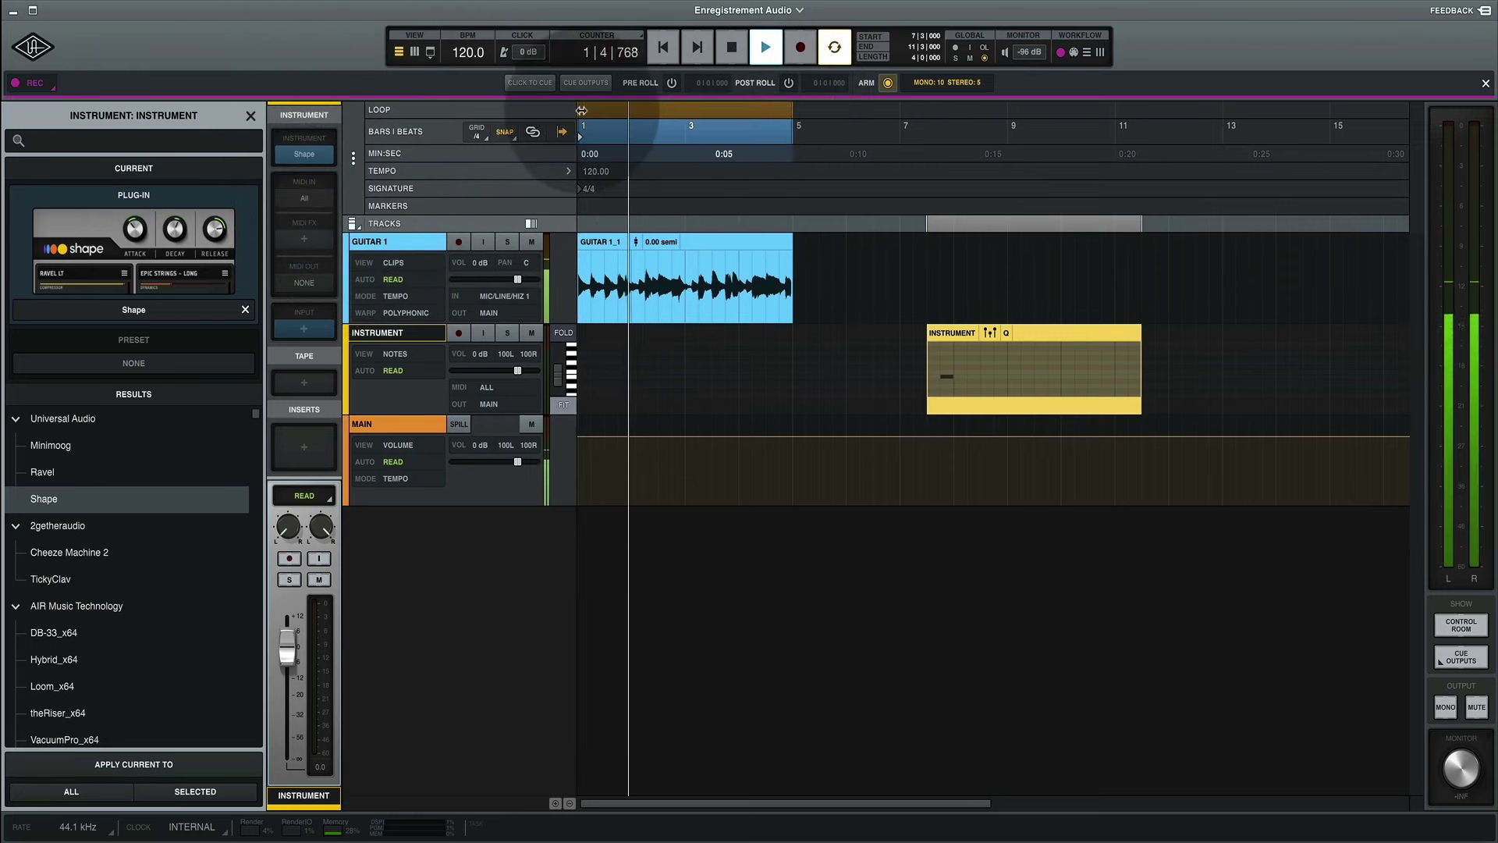
pyautogui.moveTo(582, 110); pyautogui.dragTo(684, 111)
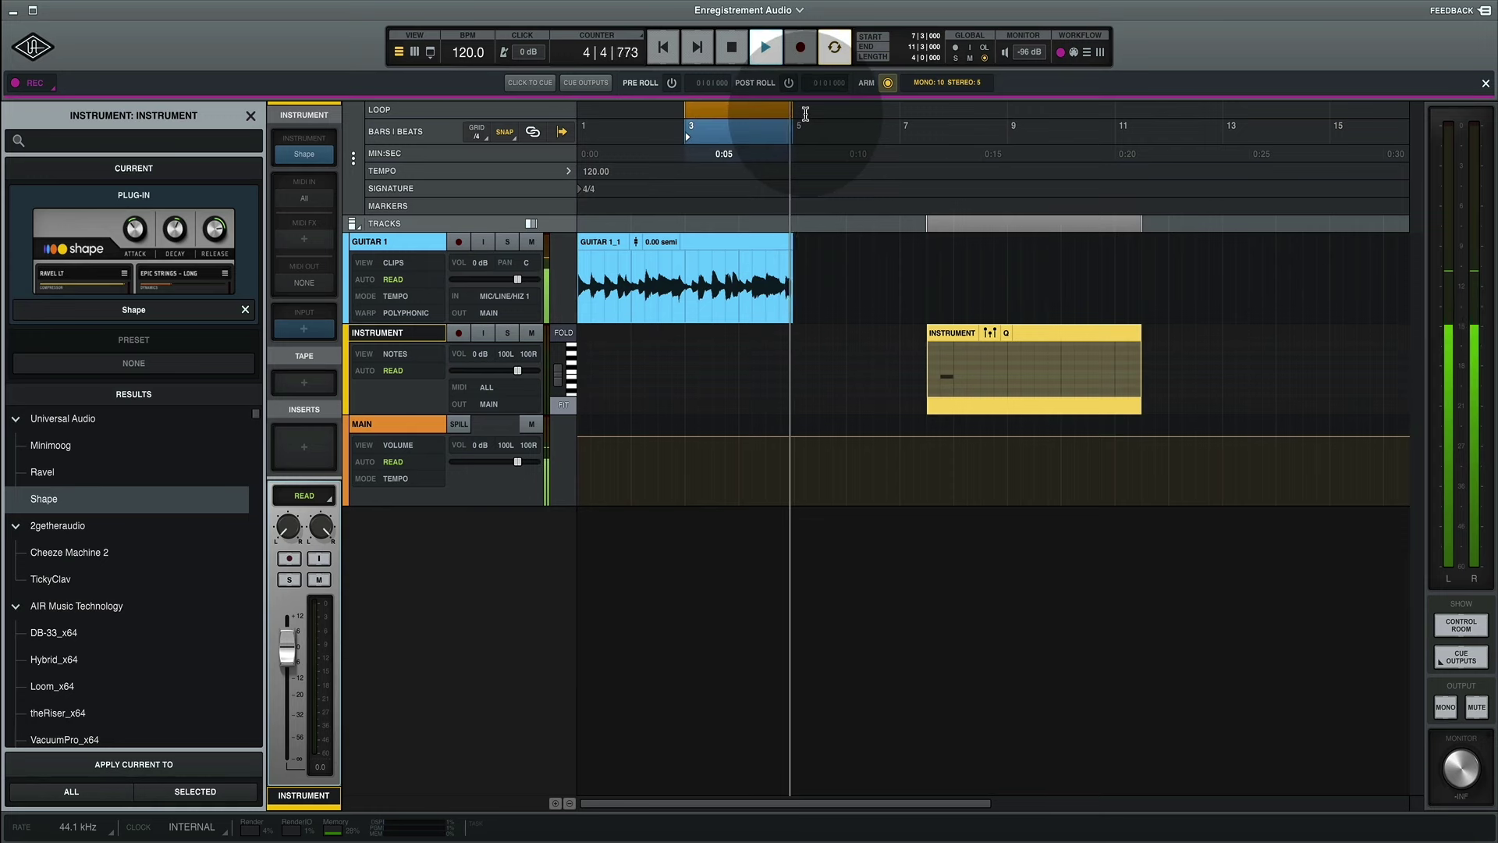
pyautogui.moveTo(784, 108); pyautogui.dragTo(751, 109)
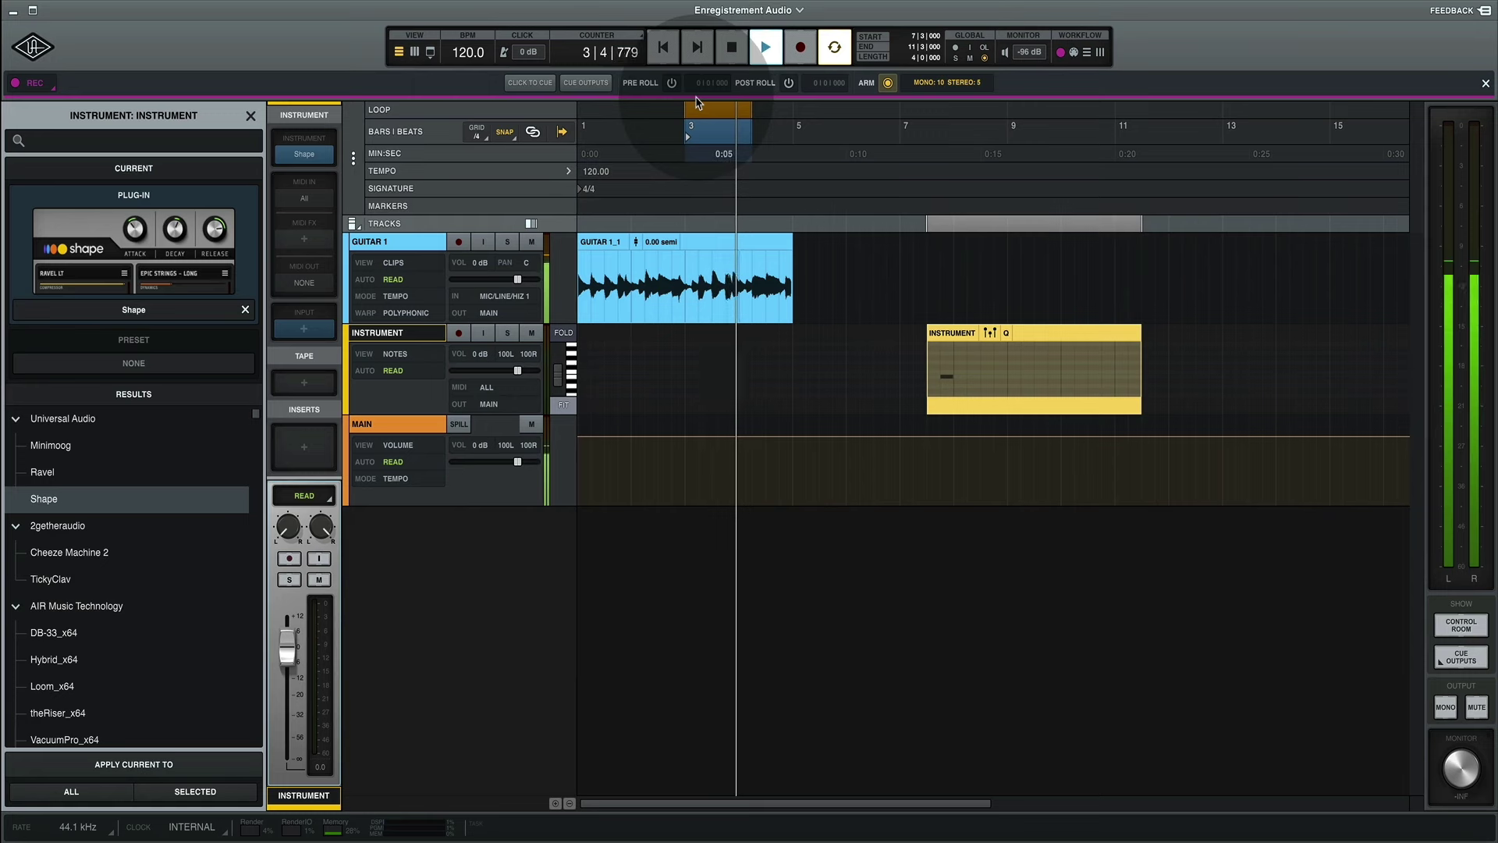
pyautogui.moveTo(697, 102); pyautogui.dragTo(577, 109)
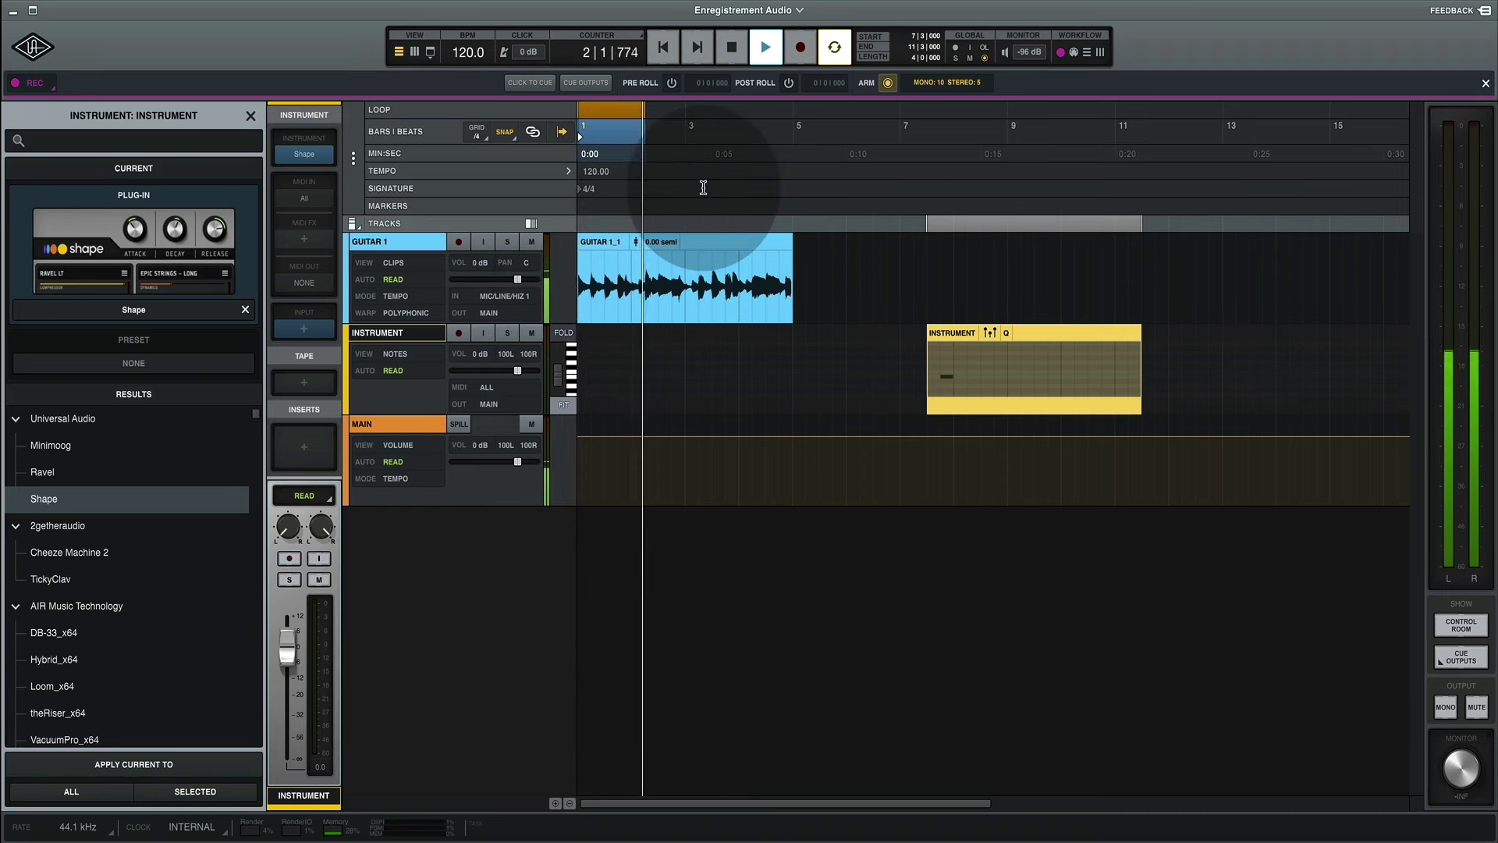
pyautogui.moveTo(644, 109); pyautogui.dragTo(687, 109)
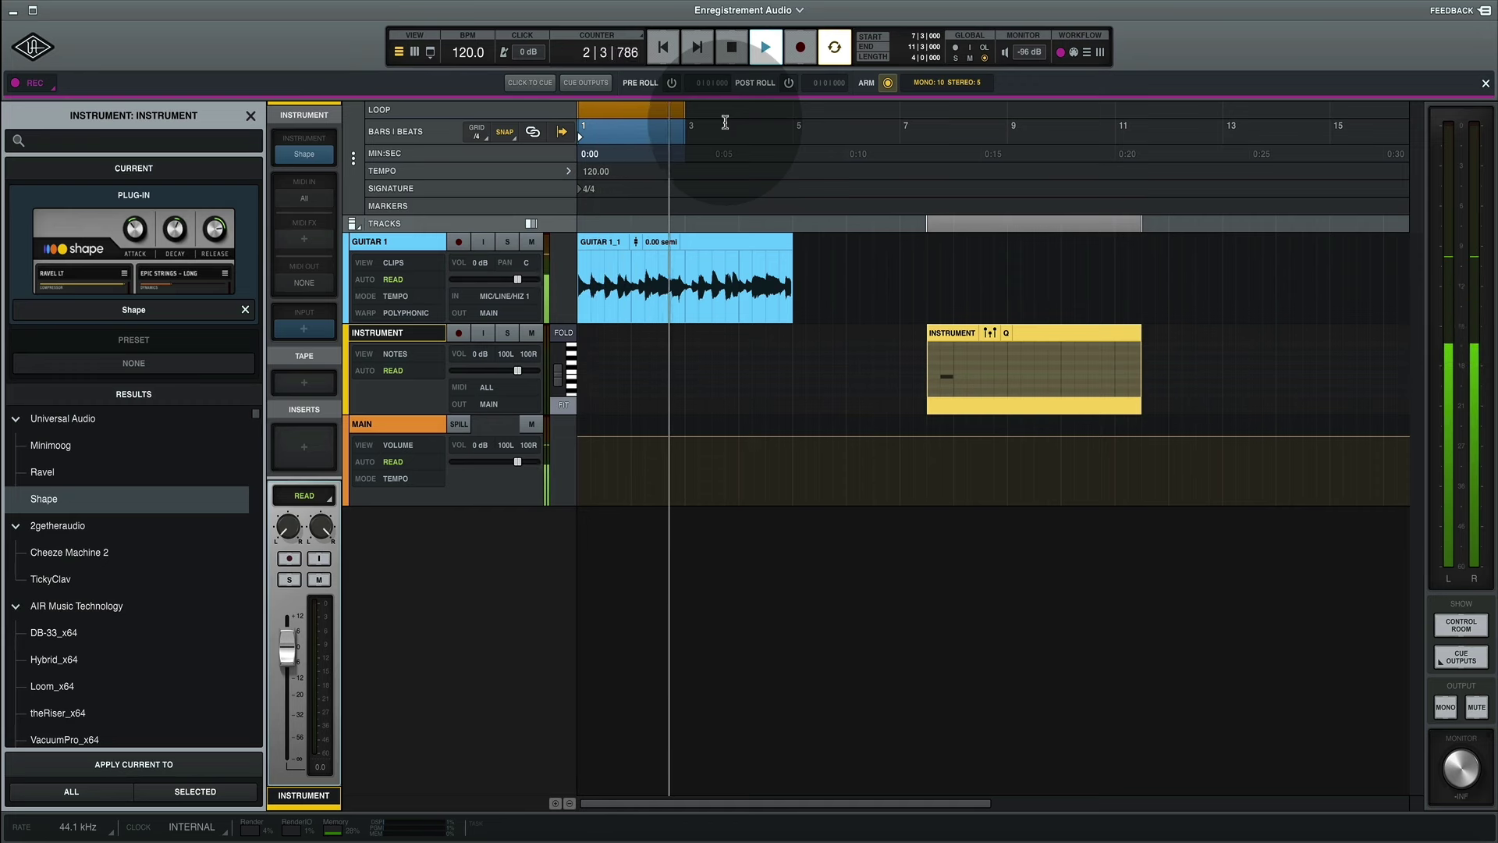
pyautogui.press('space')
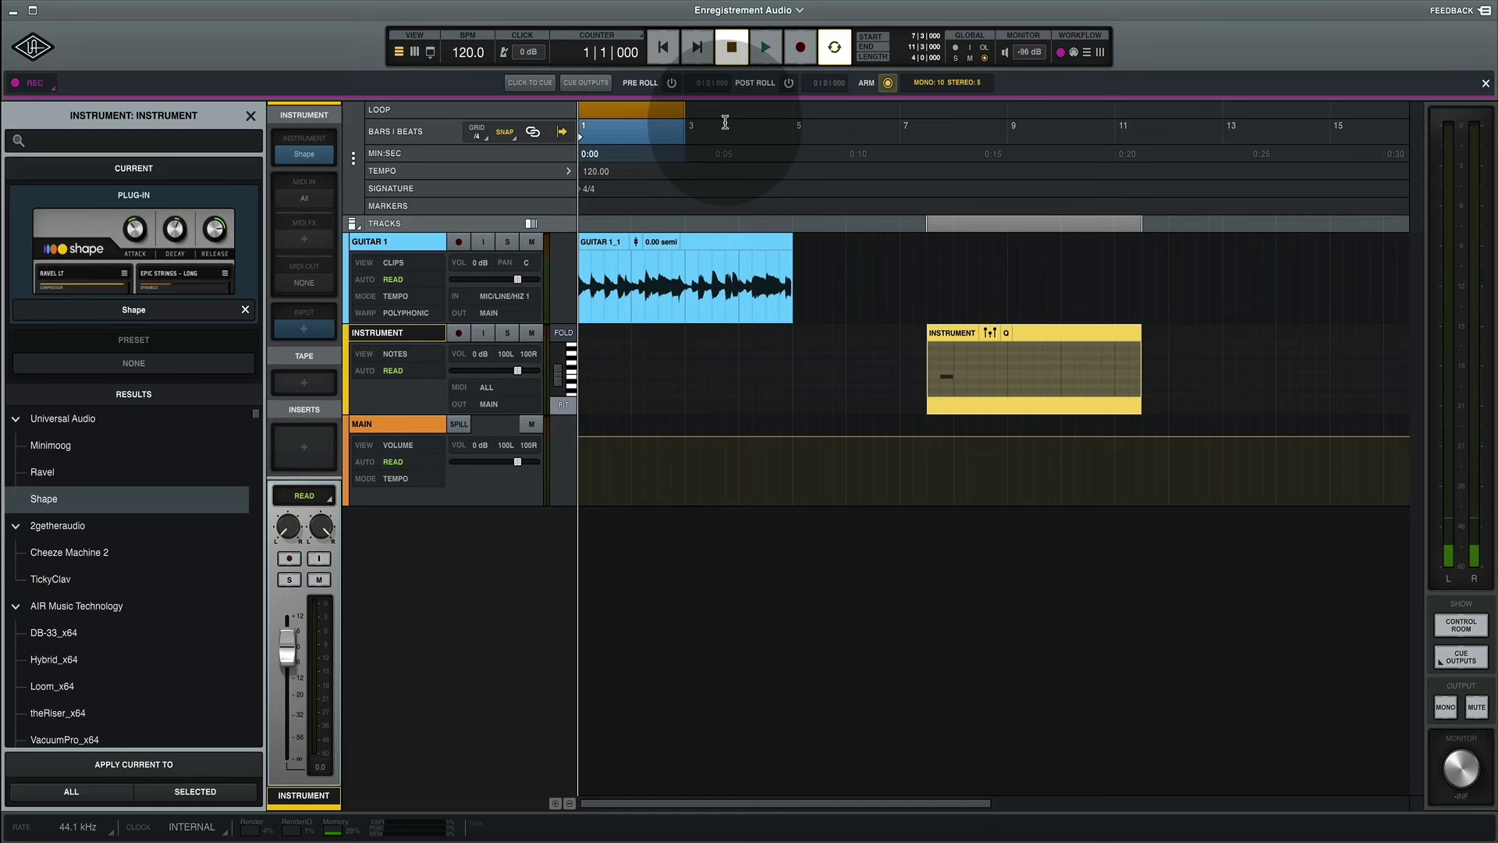
pyautogui.moveTo(685, 108); pyautogui.dragTo(791, 104)
# - Delete the clip on the GUITAR 1 track and enable input monitoring for that track
pyautogui.click(698, 315)
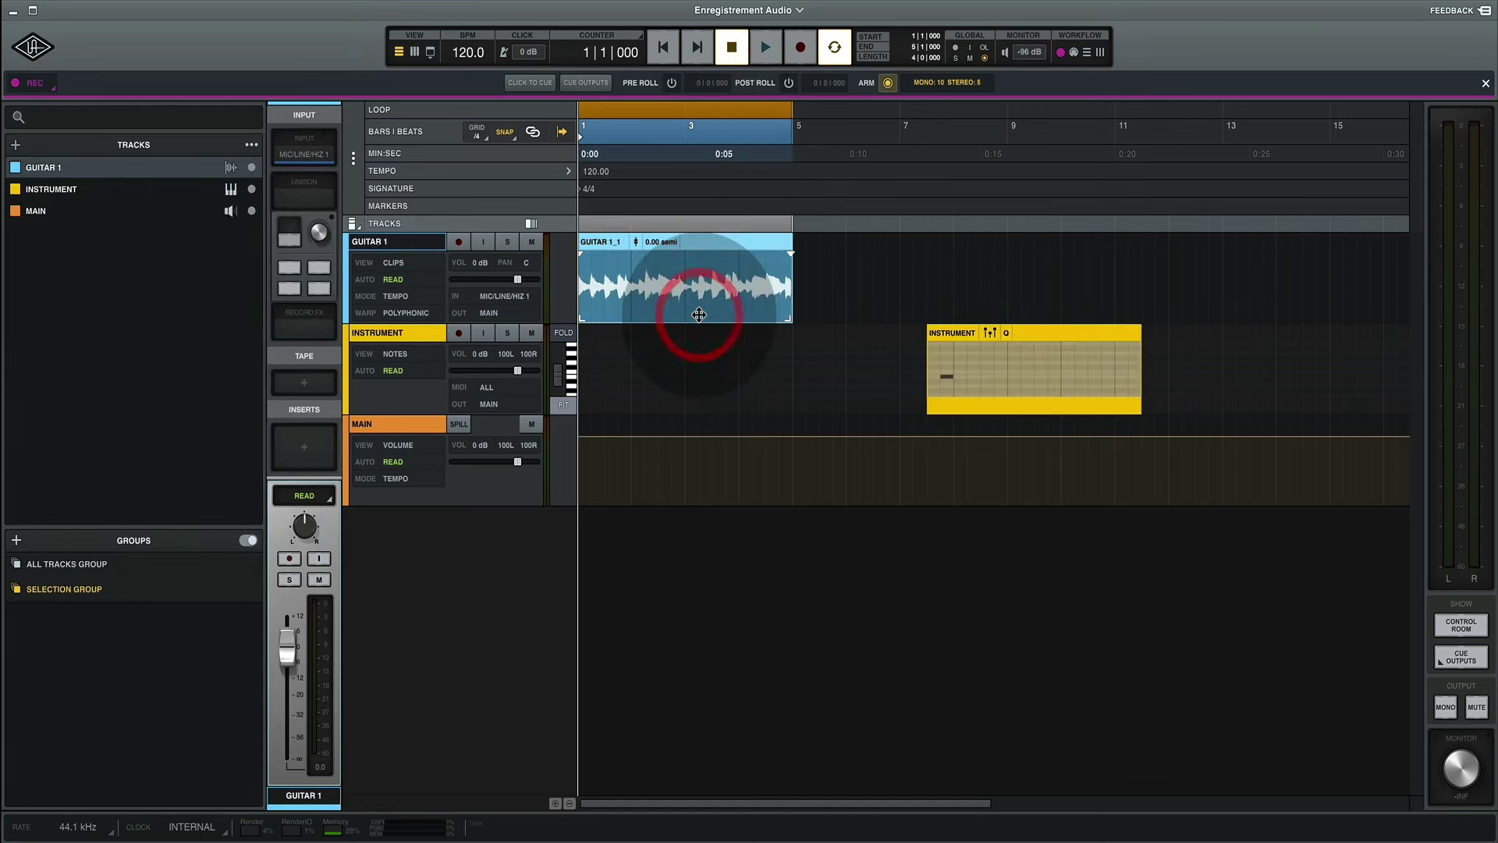
pyautogui.press('Delete')
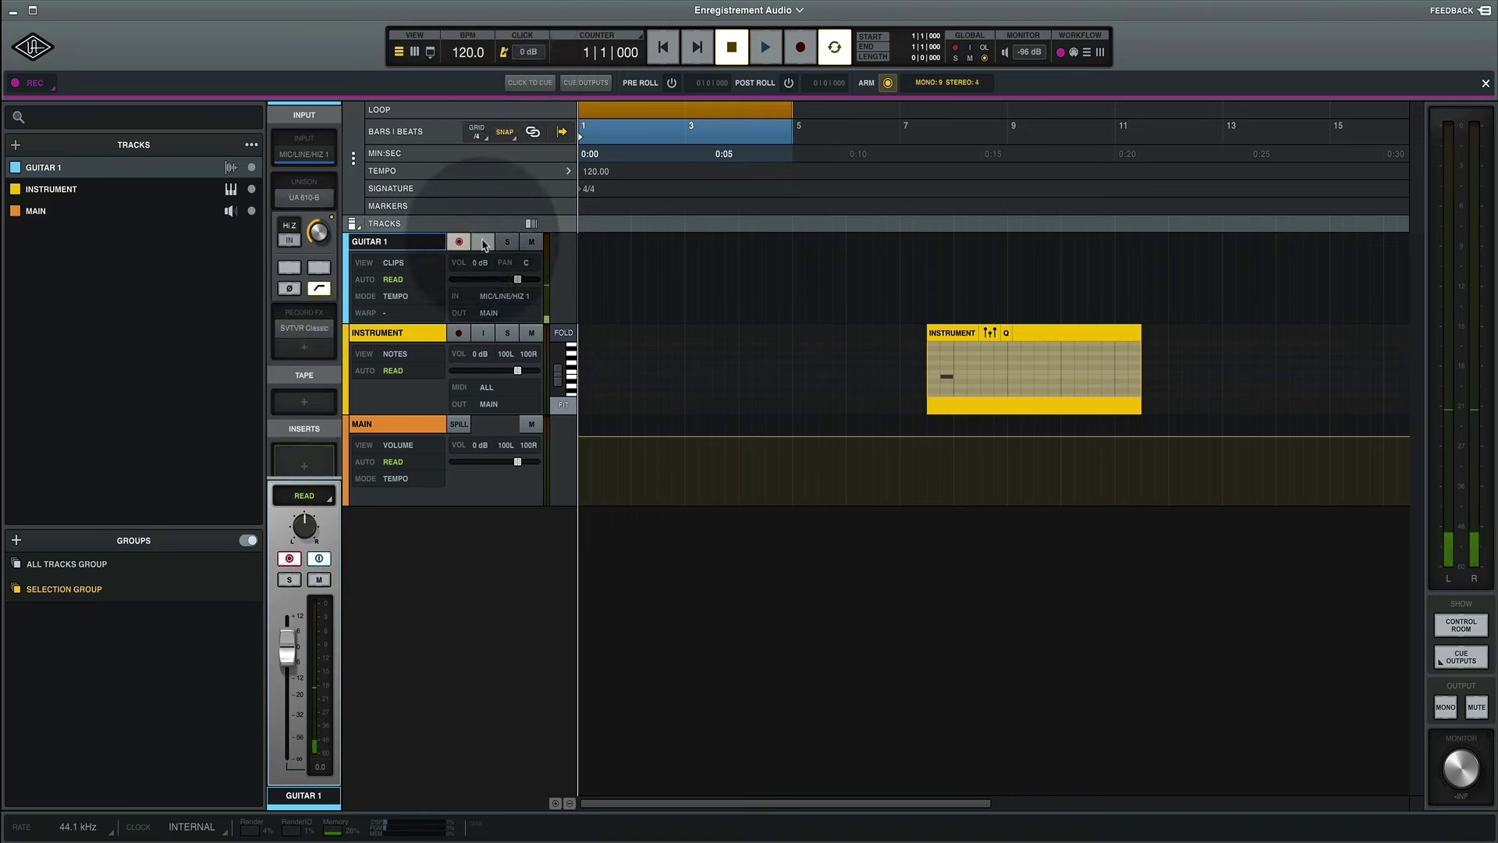
pyautogui.click(483, 242)
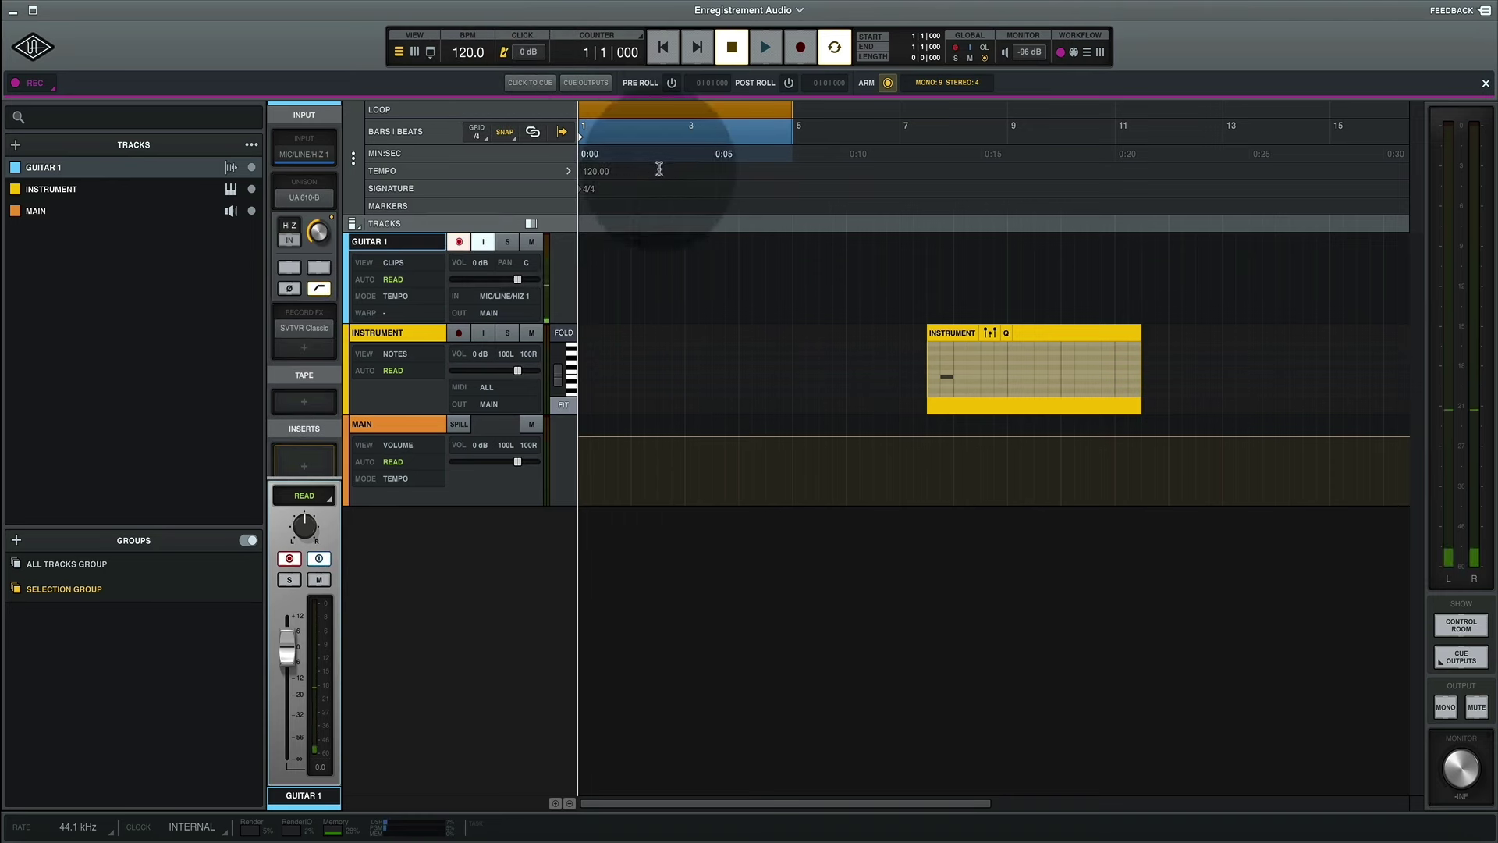
# - Record several looped takes on the GUITAR 1 track over bars 1 to 5 and stop the transport
pyautogui.click(802, 50)
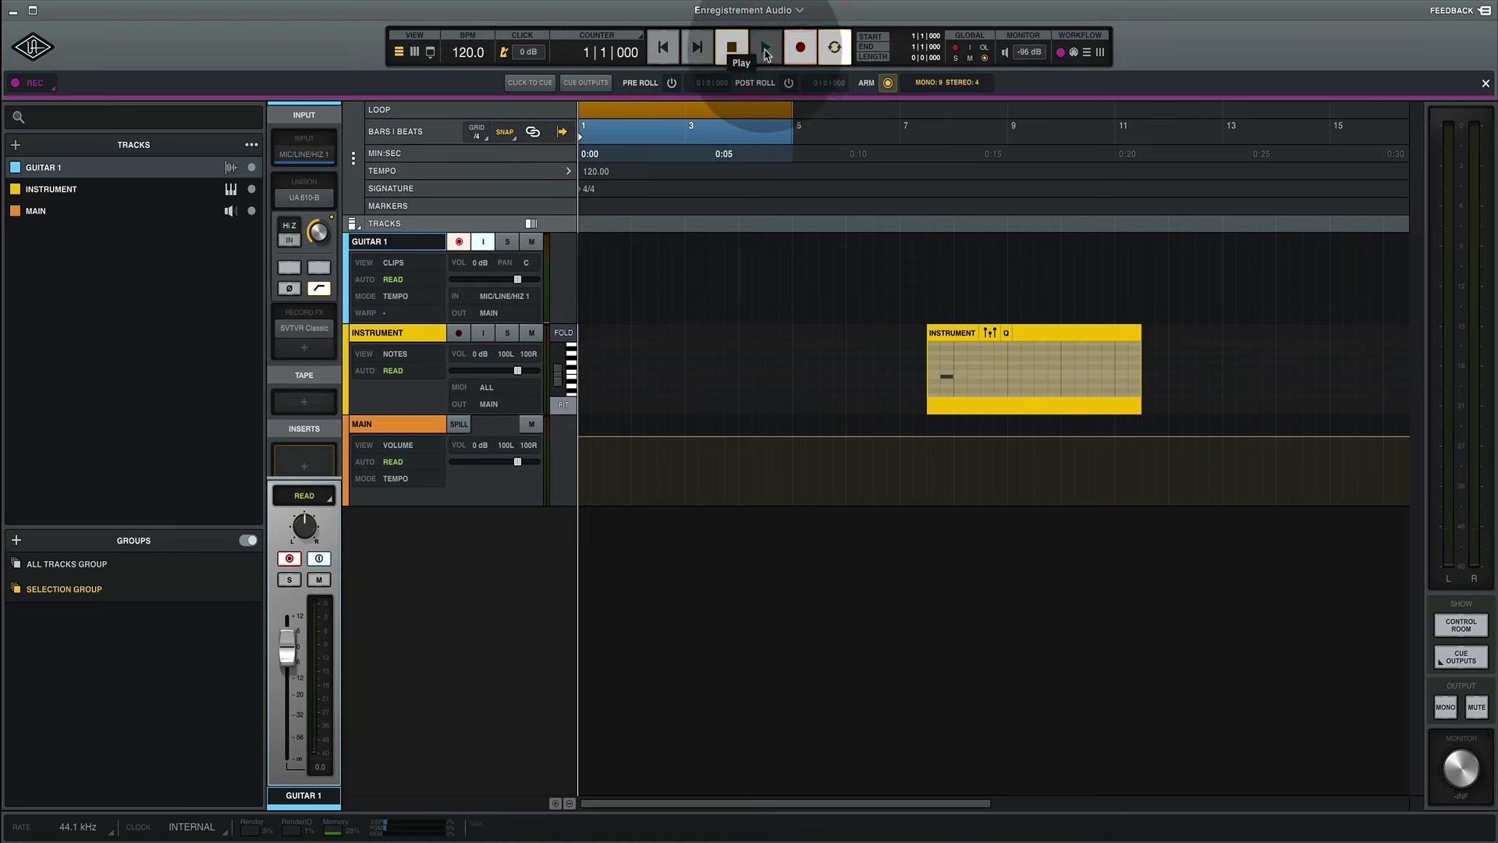
pyautogui.click(804, 50)
pyautogui.click(804, 50)
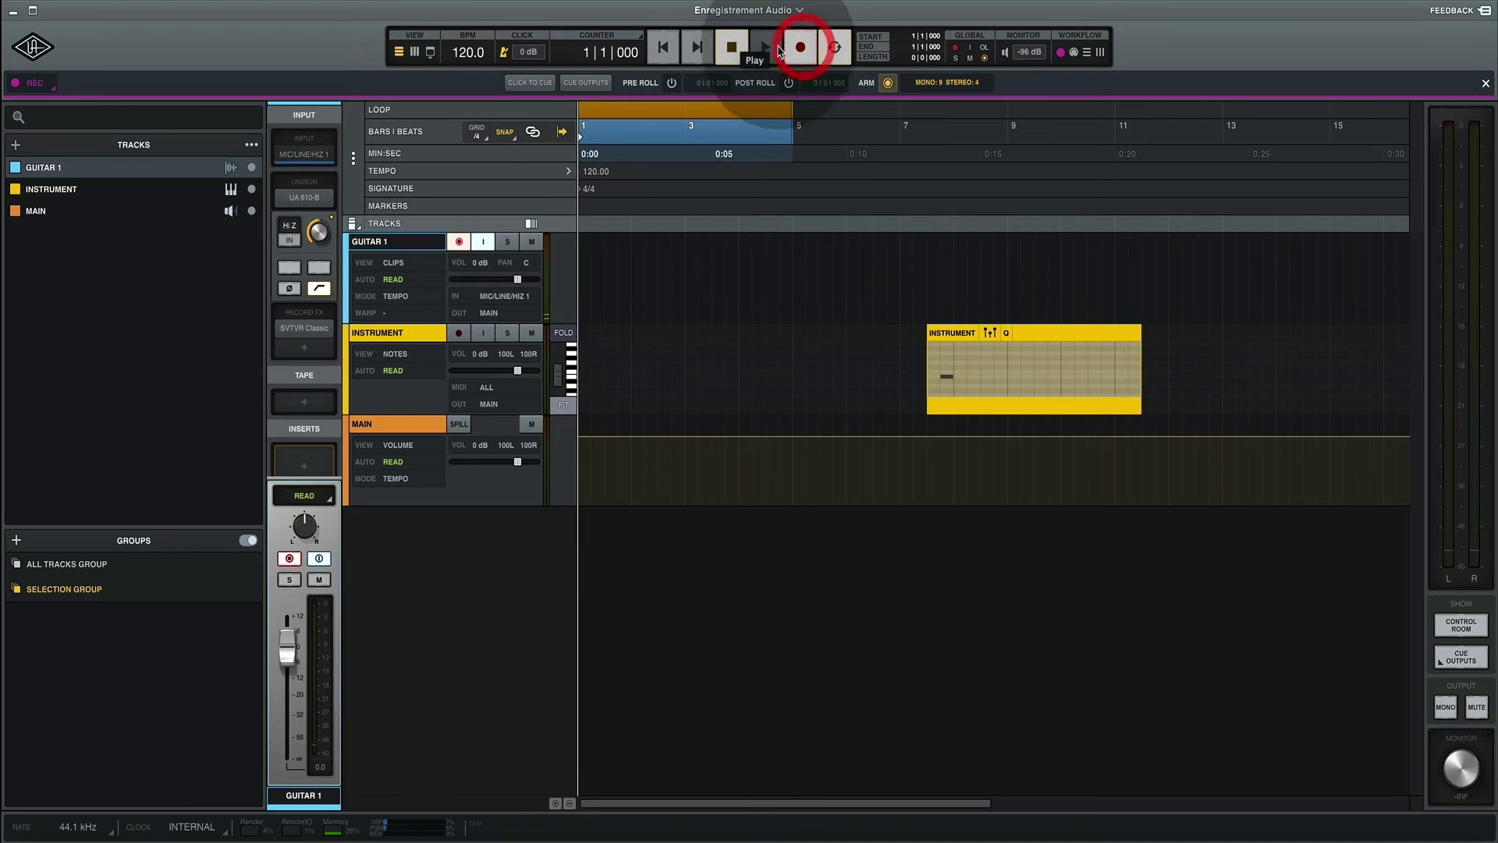
pyautogui.click(769, 51)
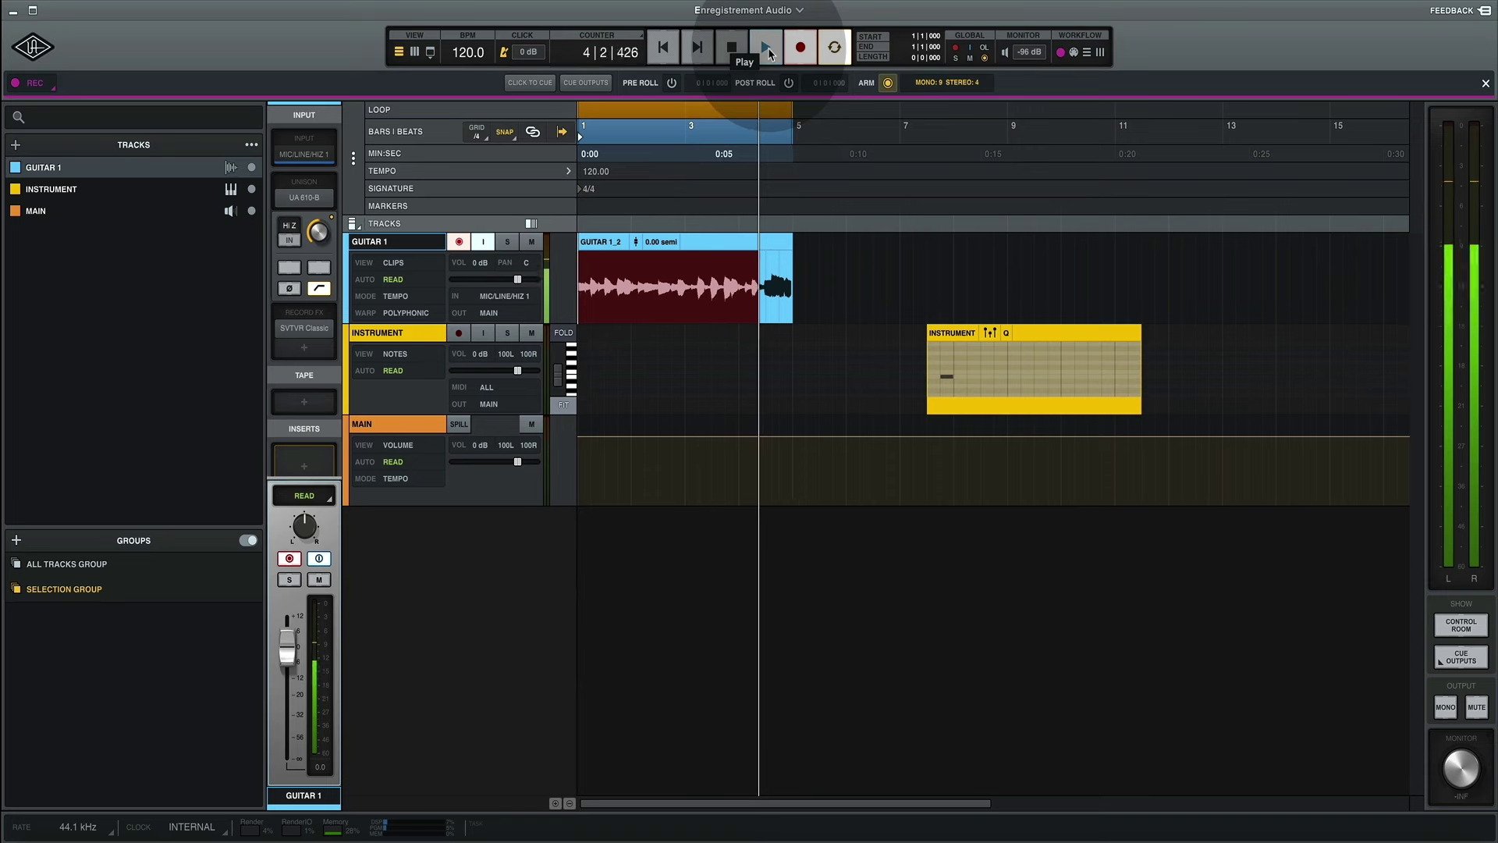
pyautogui.click(768, 48)
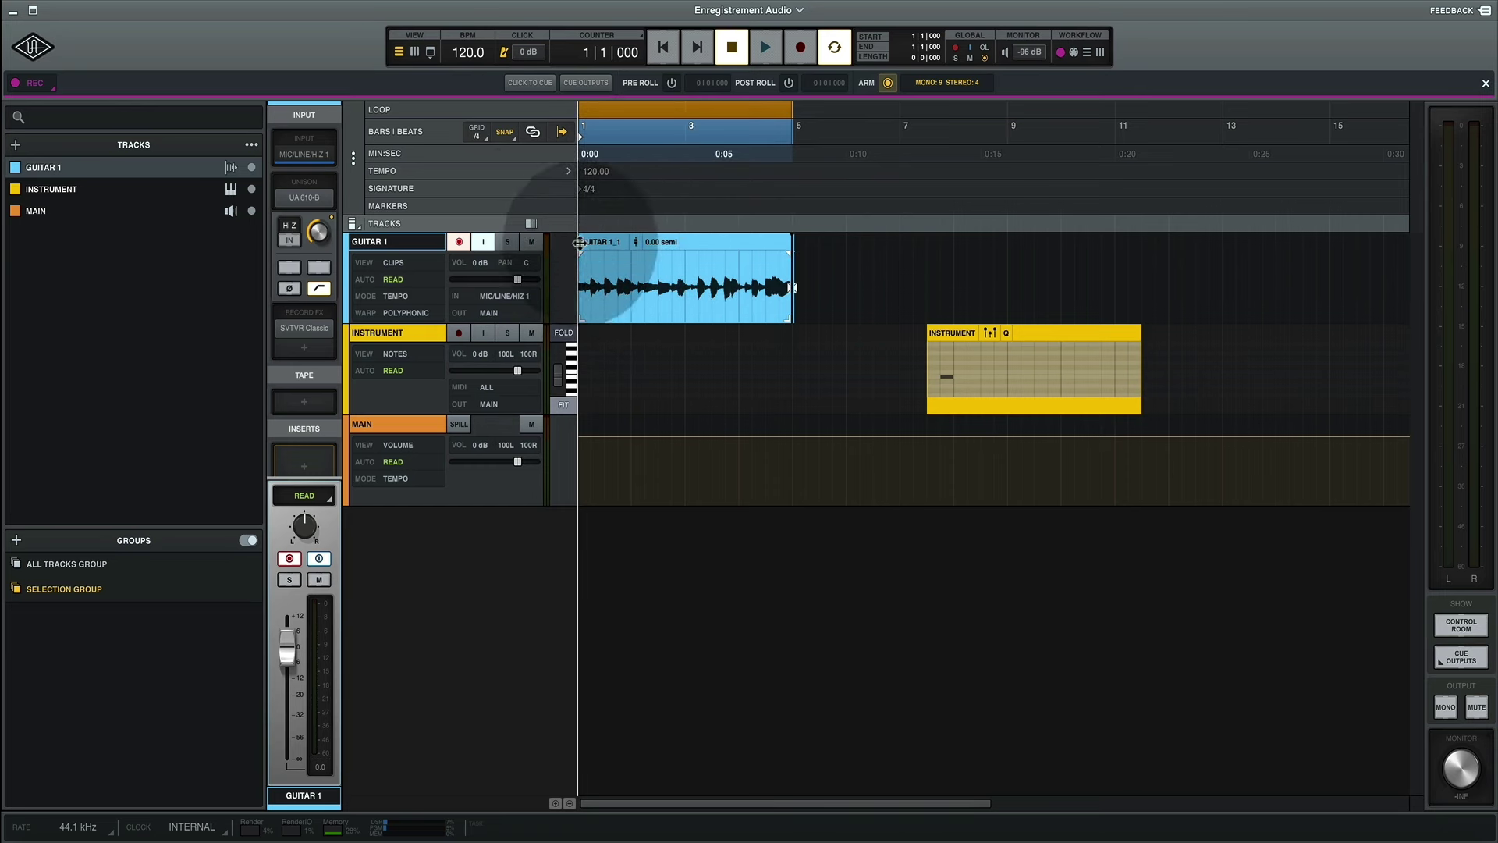
# - Show the track versions and switch GUITAR 1 through the recorded takes T2 to T6
pyautogui.click(530, 225)
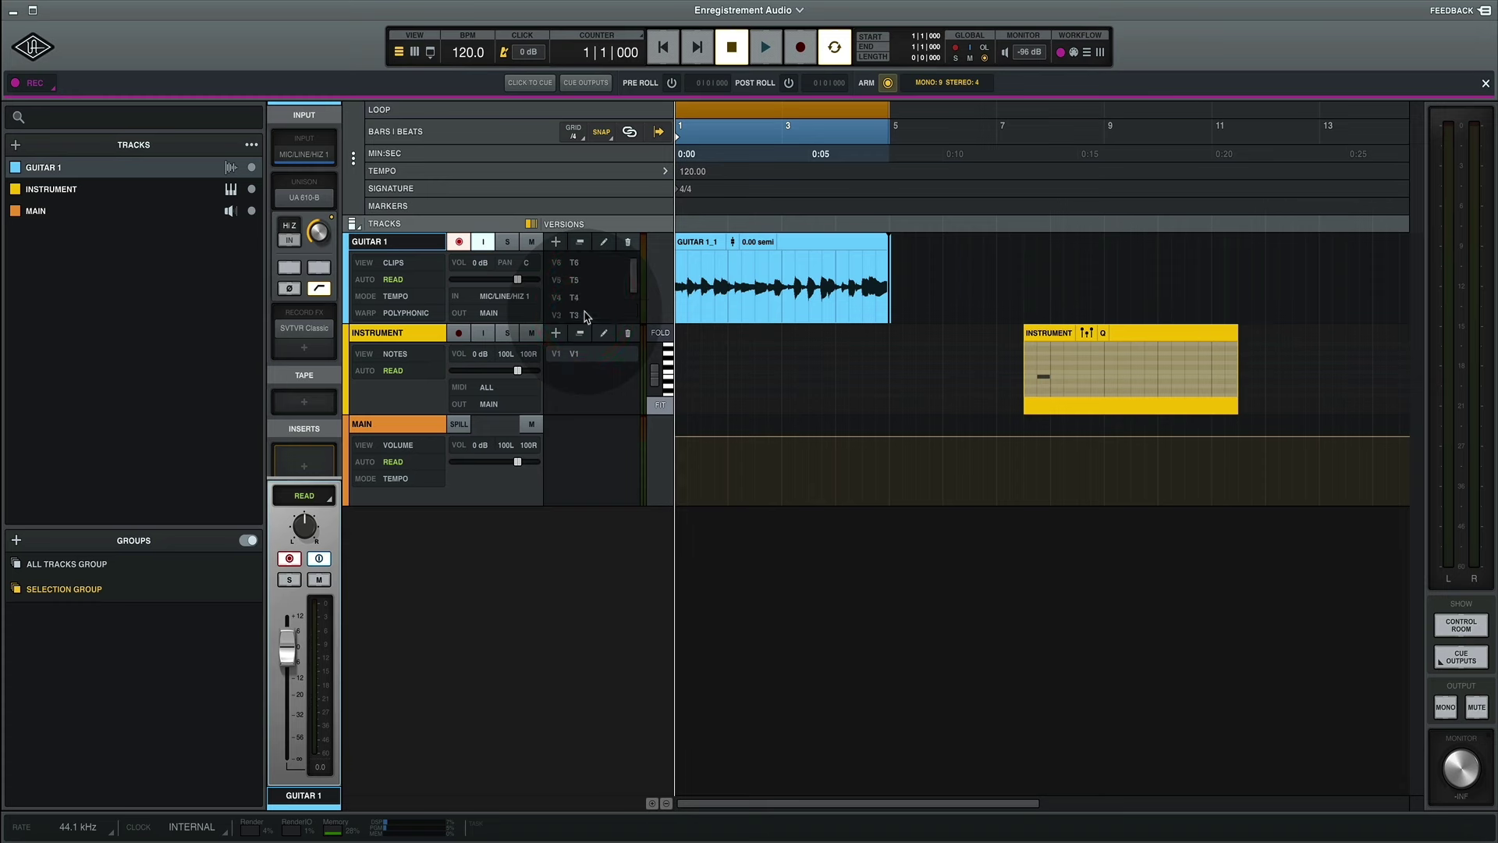
pyautogui.moveTo(586, 316); pyautogui.dragTo(583, 296)
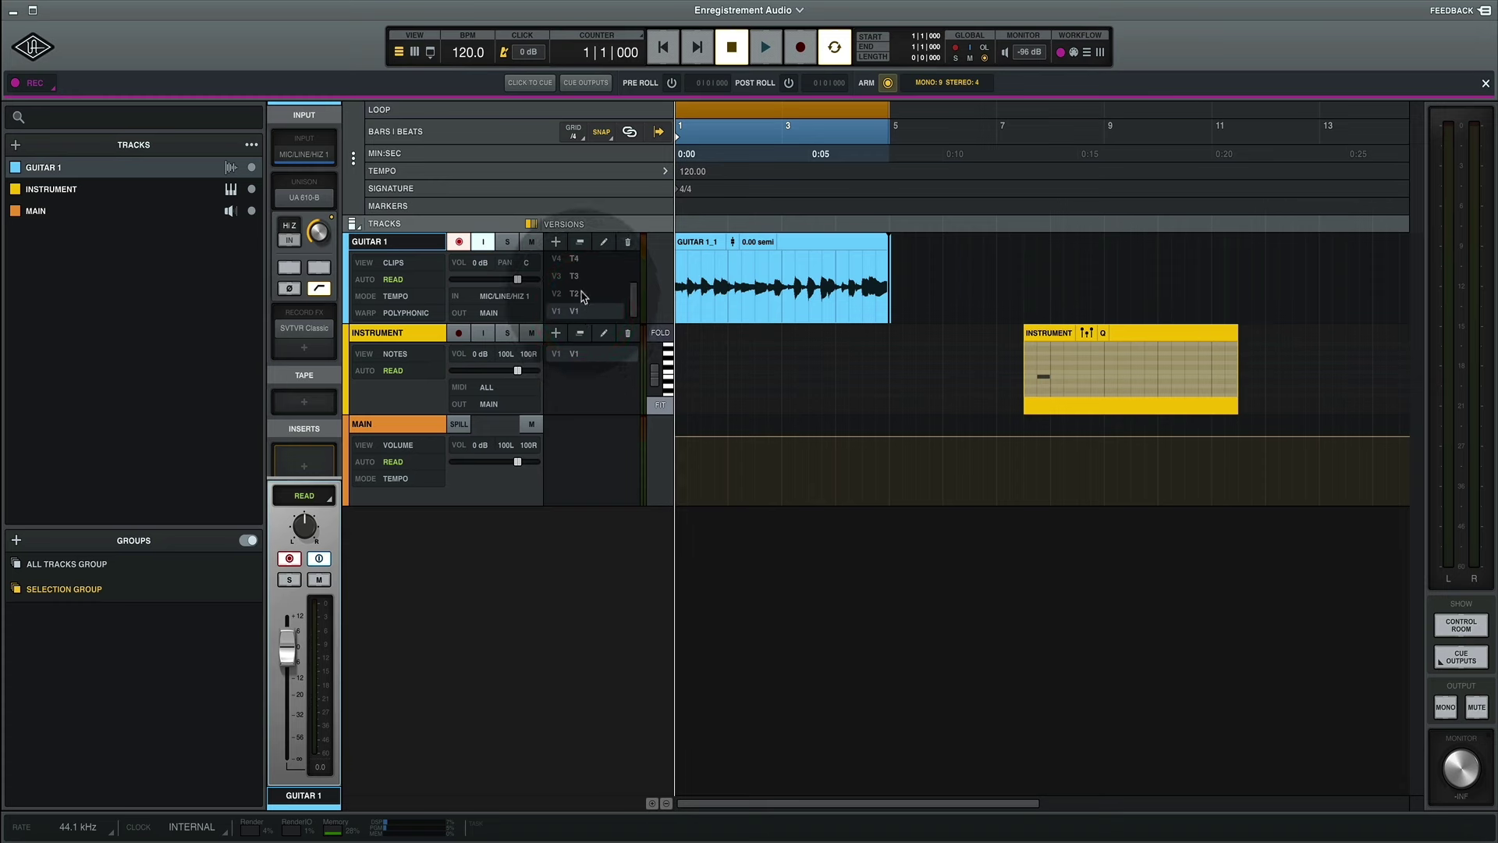
pyautogui.click(583, 294)
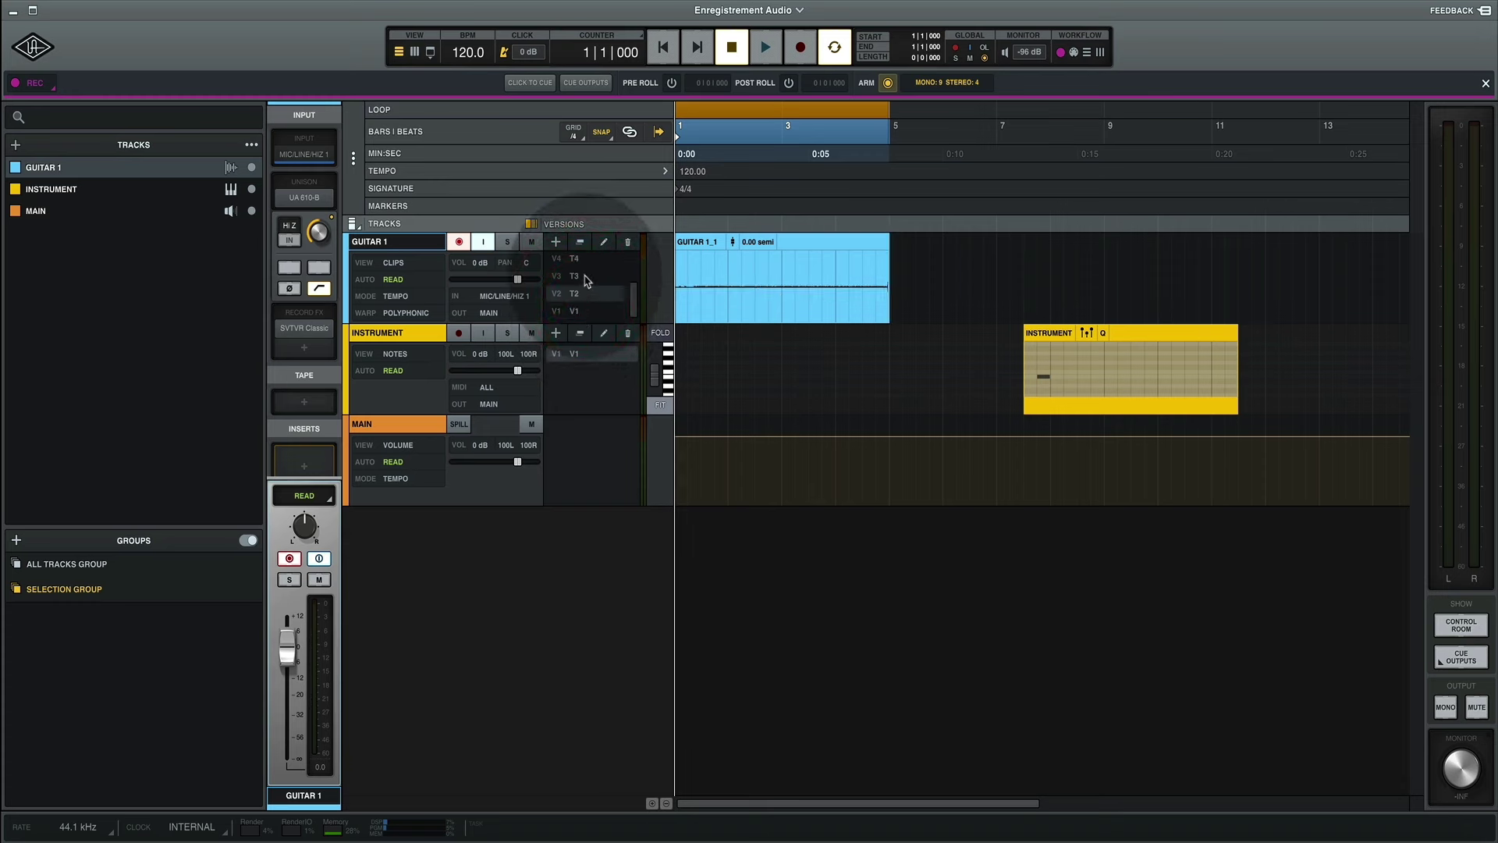
pyautogui.click(588, 281)
pyautogui.click(586, 259)
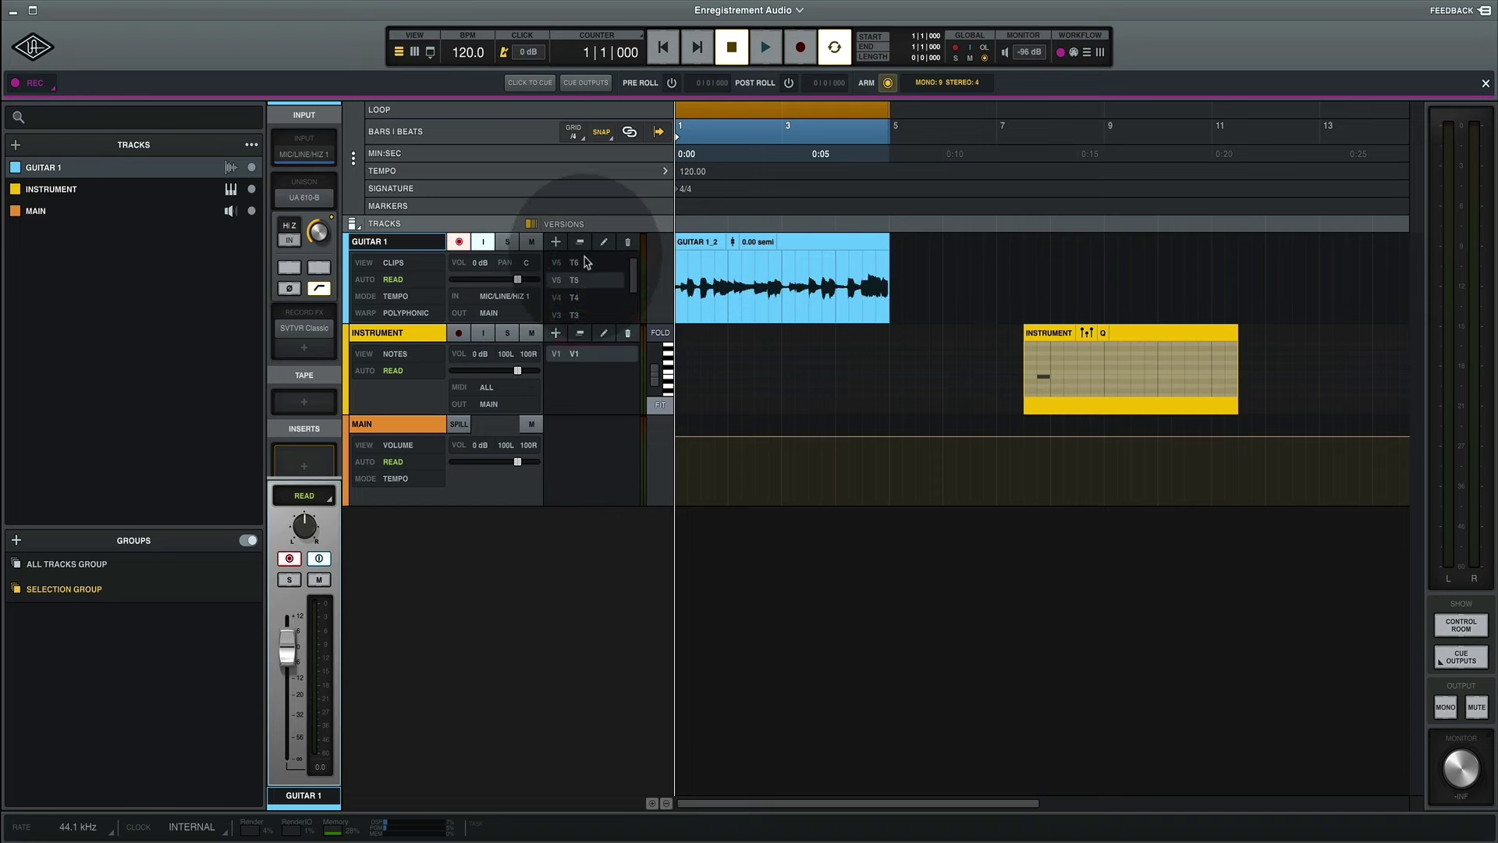
pyautogui.click(586, 261)
# - Compare takes T2, T3 and T4 on GUITAR 1 and return to version V1
pyautogui.scroll(-2, 591, 280)
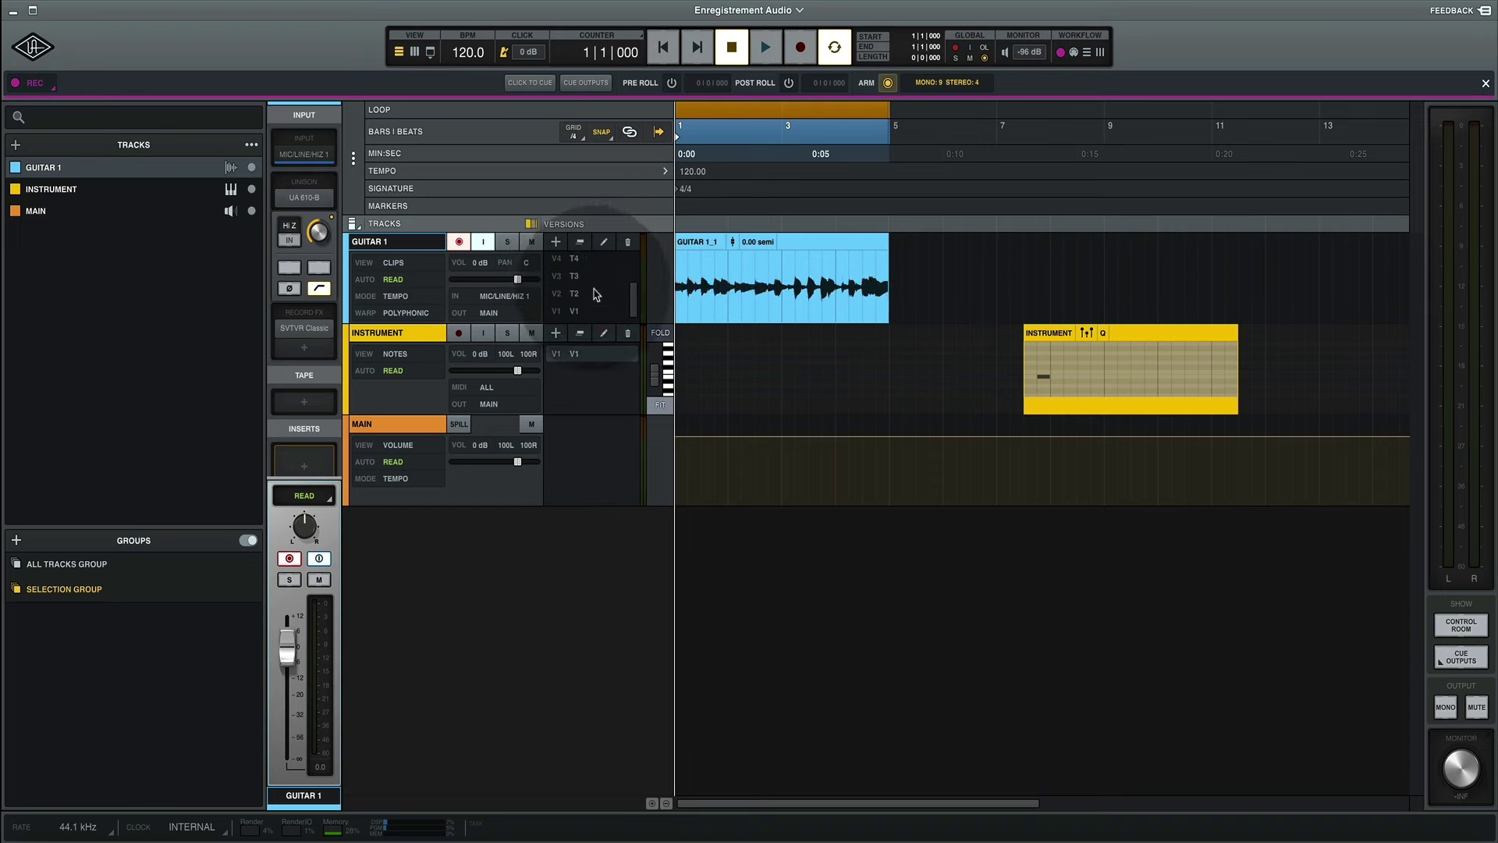
pyautogui.click(576, 295)
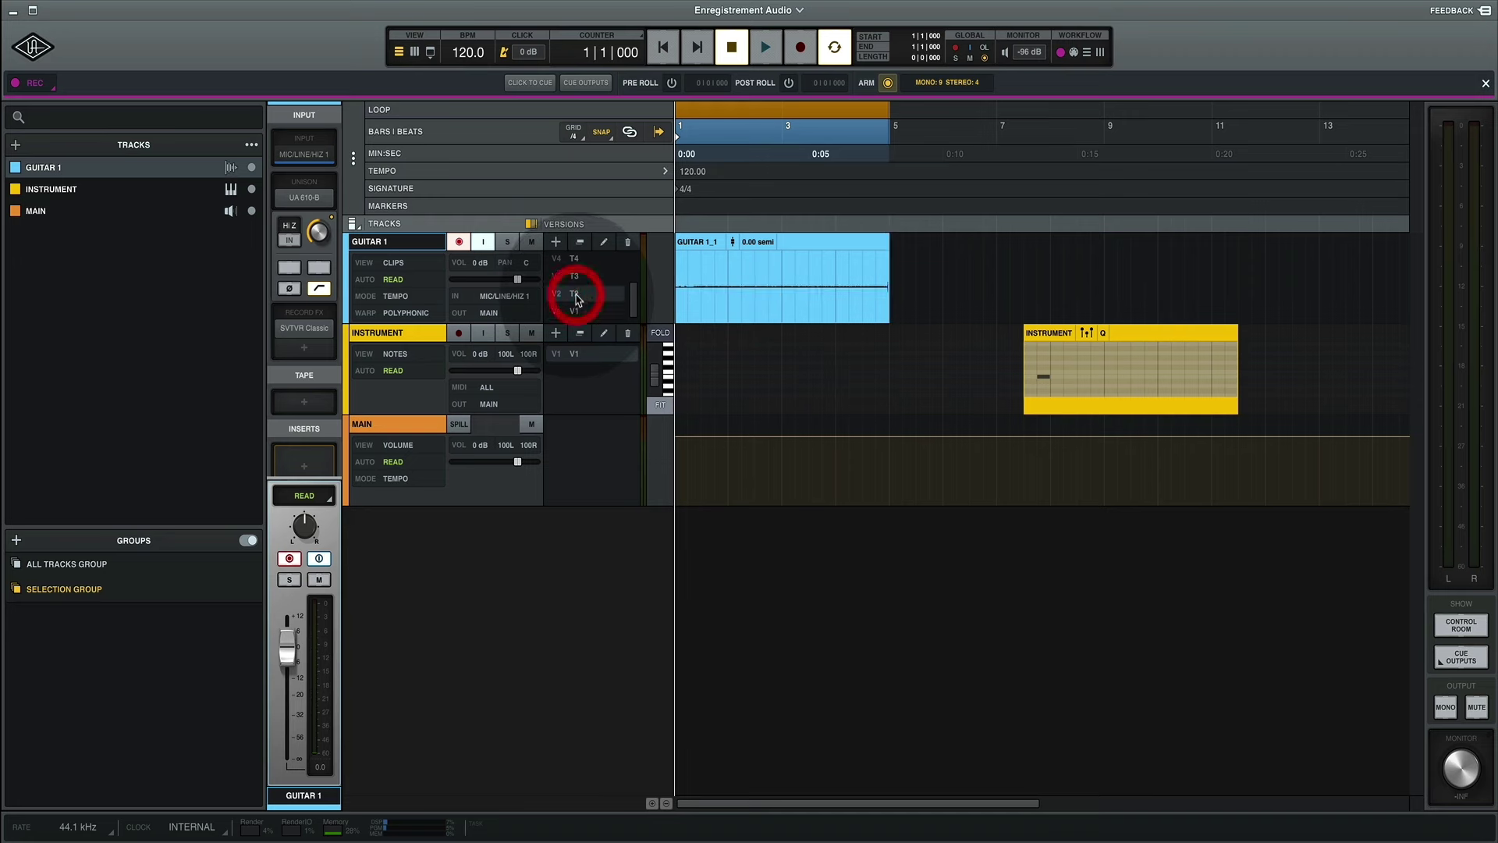
pyautogui.click(583, 273)
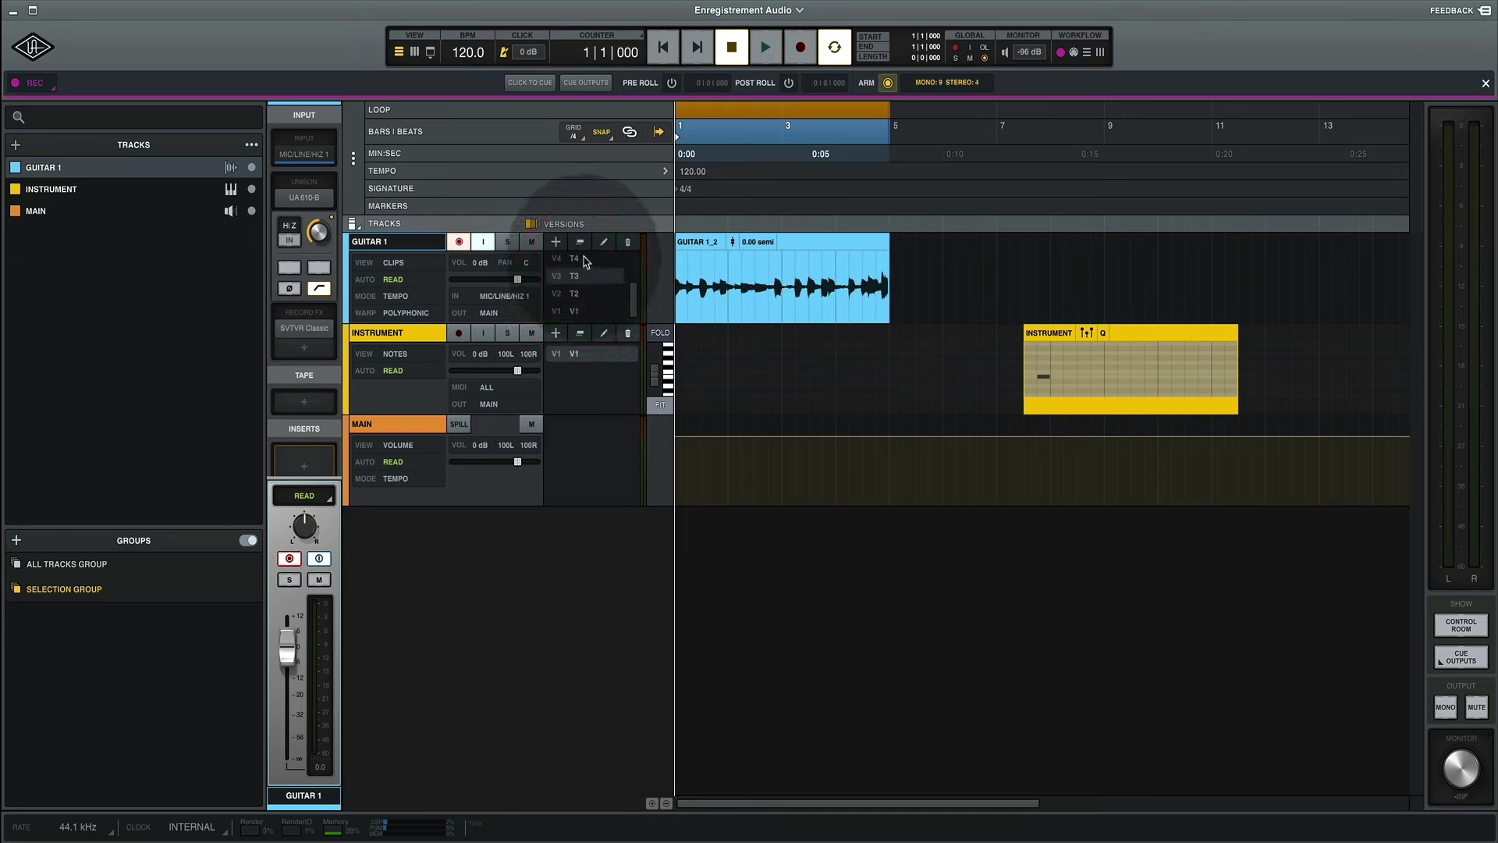
pyautogui.click(585, 260)
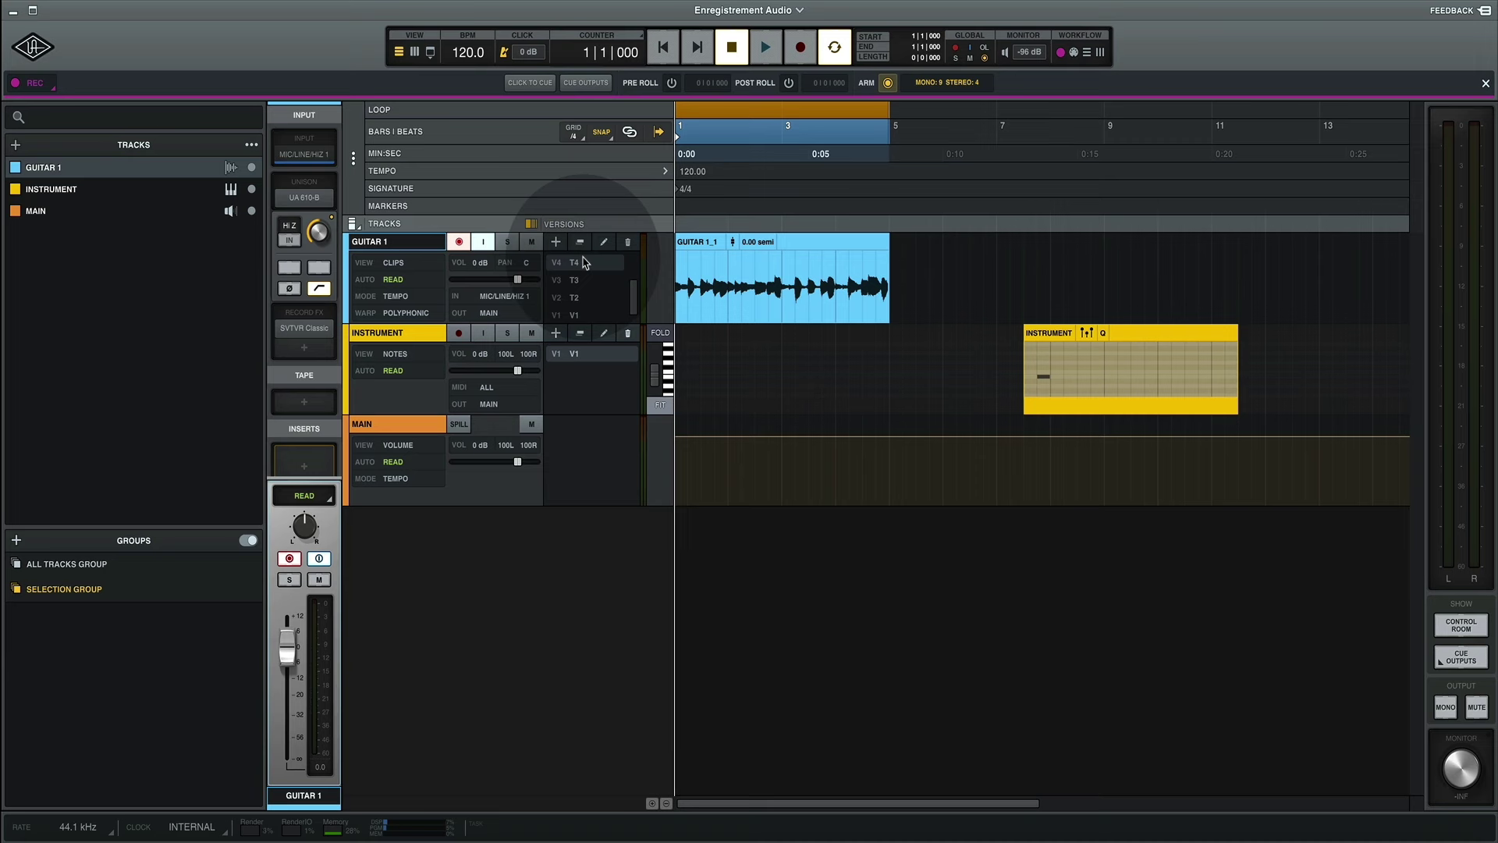
pyautogui.click(606, 312)
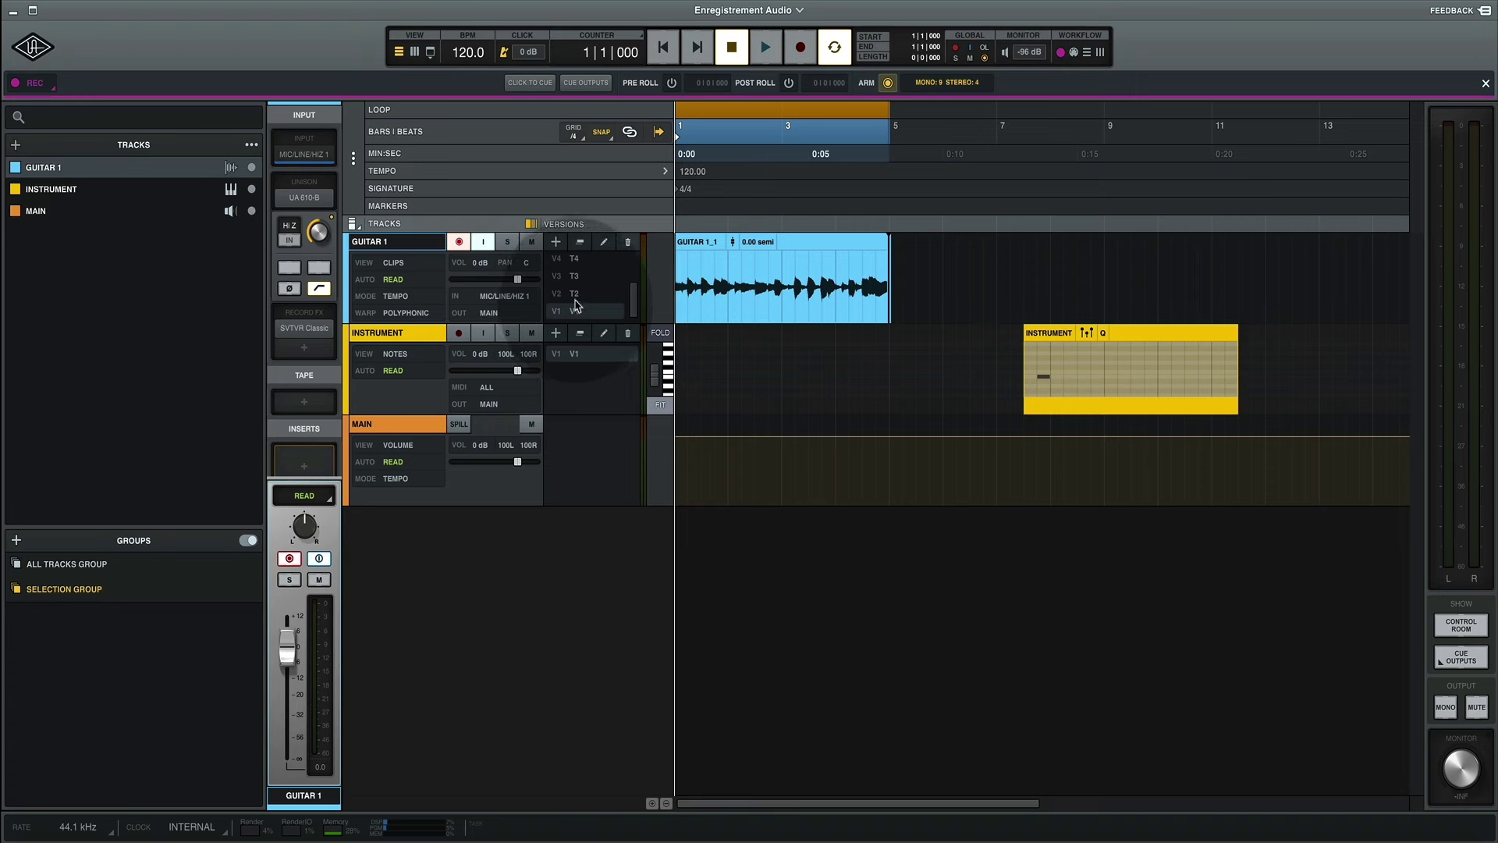
# - Switch GUITAR 1 through takes T2, T3 and T5, and go back to version V1
pyautogui.click(568, 295)
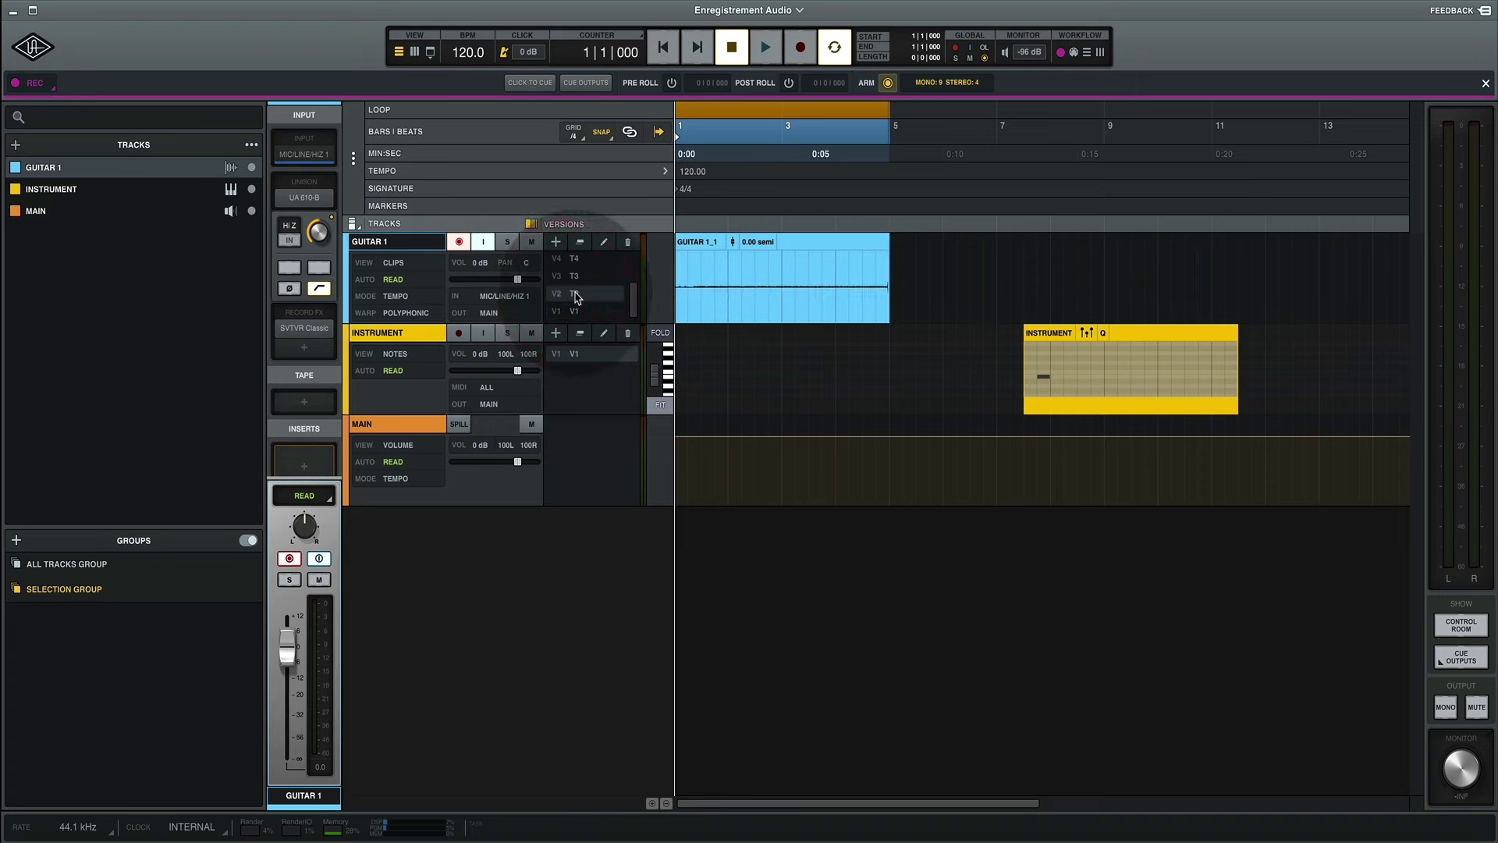
pyautogui.click(575, 282)
pyautogui.scroll(1, 576, 287)
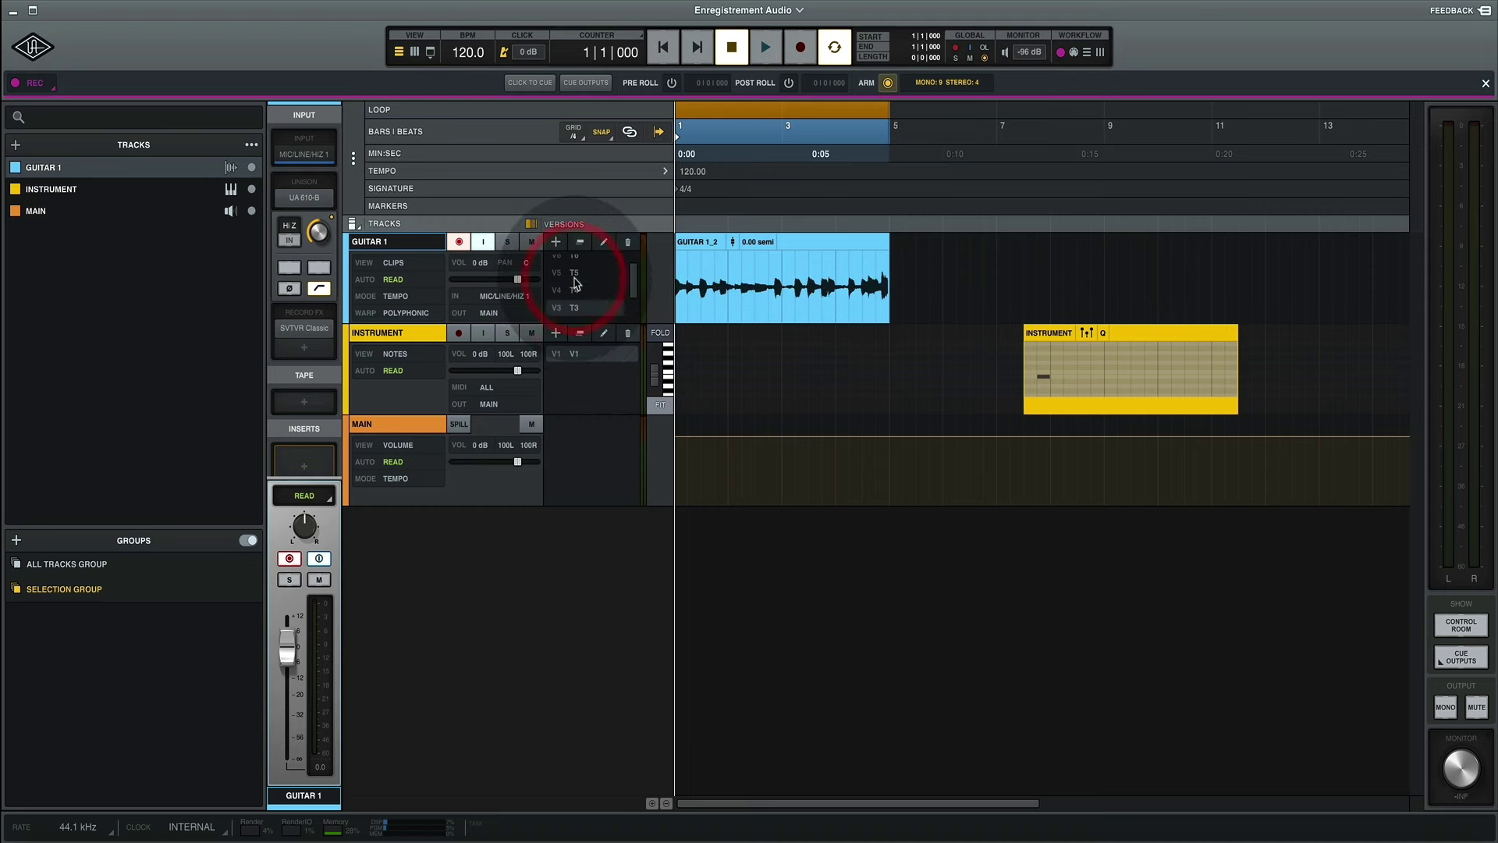
pyautogui.scroll(-2, 575, 290)
pyautogui.click(570, 274)
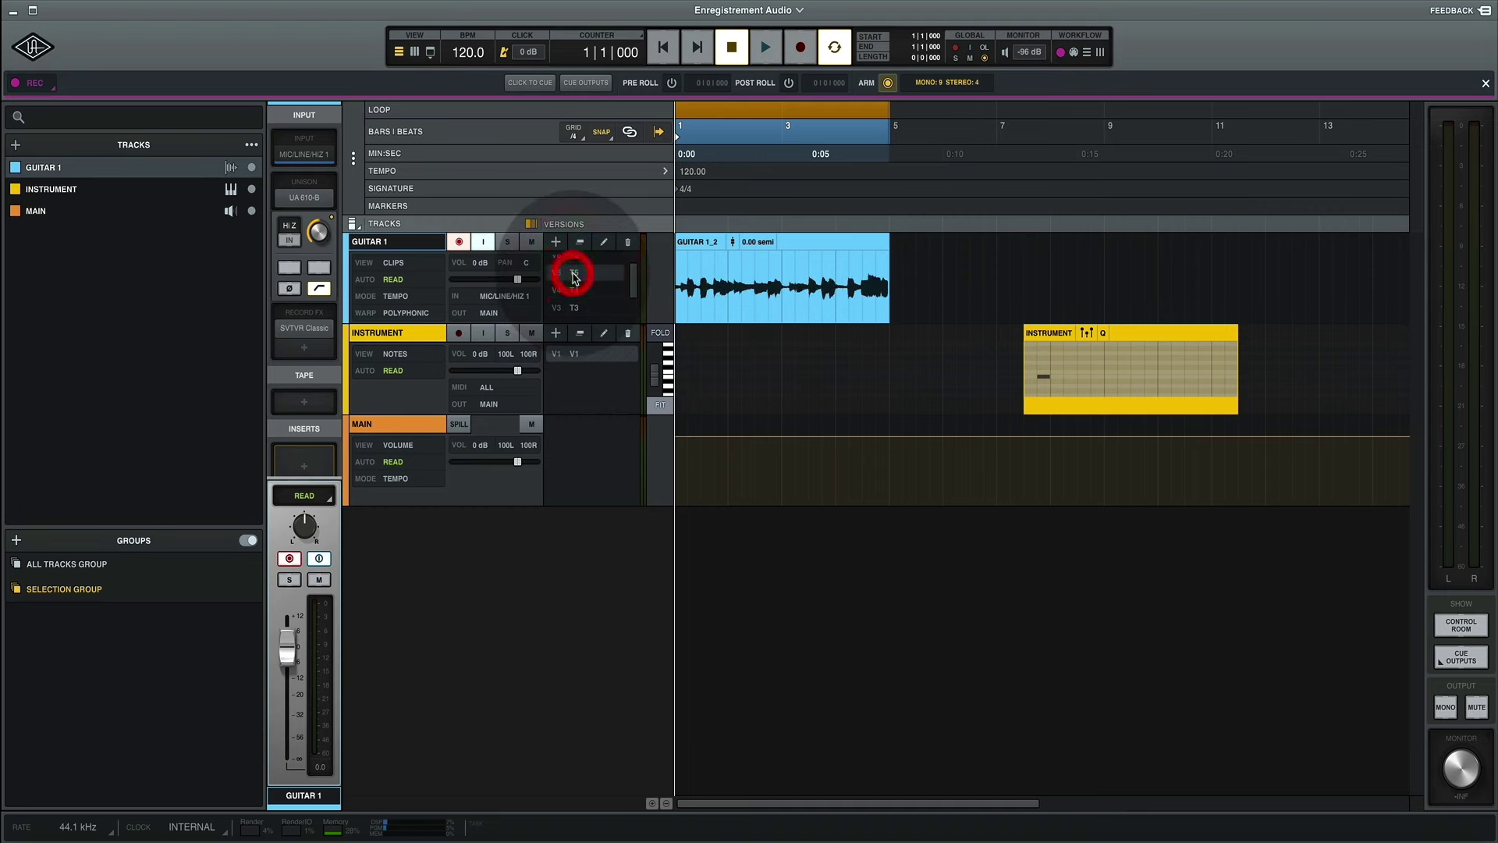
pyautogui.hotkey('ctrl', 'z')
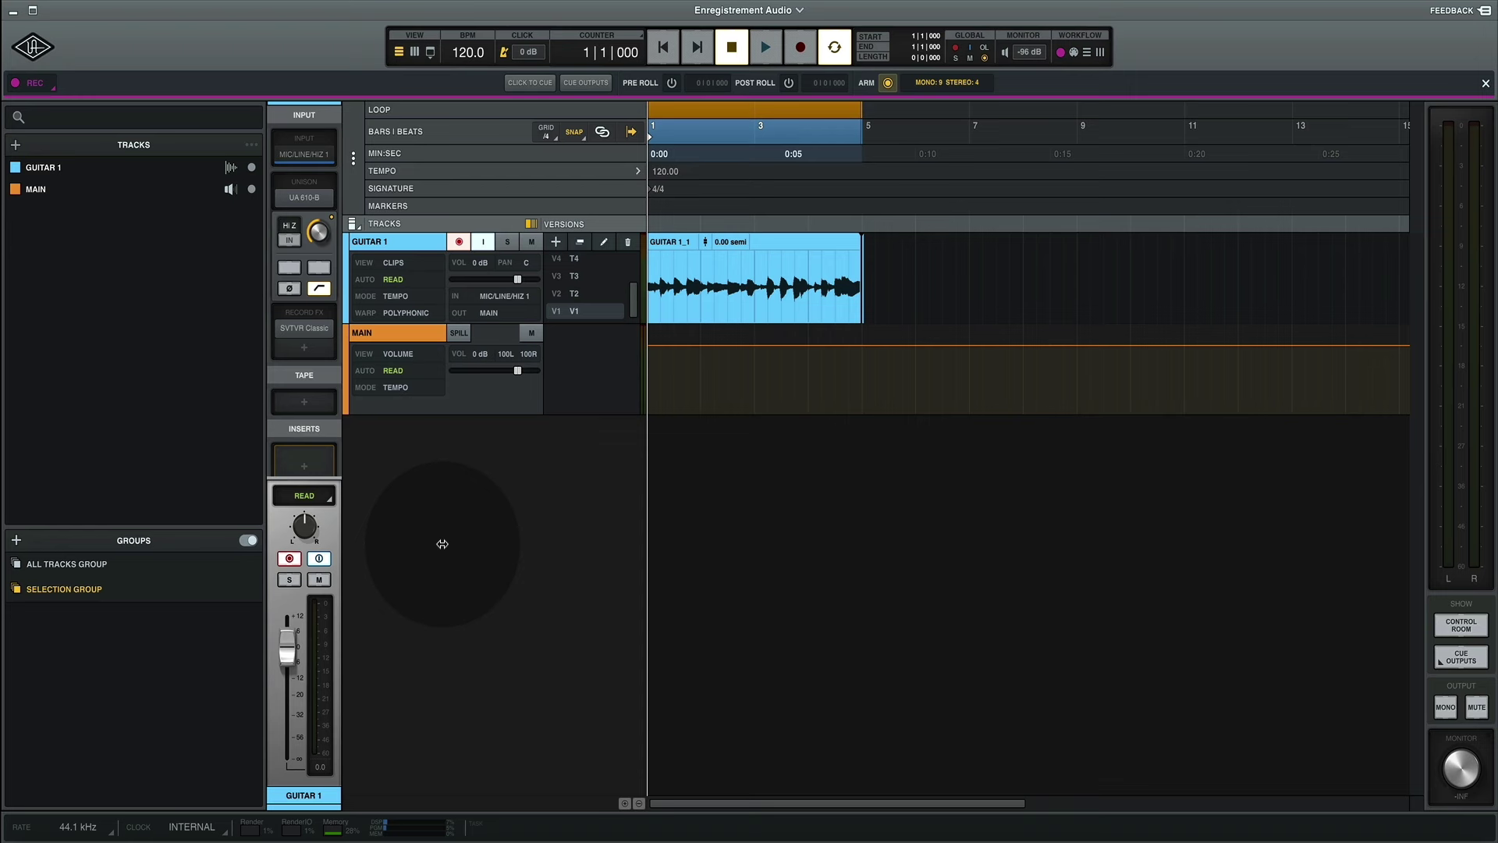
# - Create four mono audio tracks with the default name TRACK
pyautogui.click(16, 144)
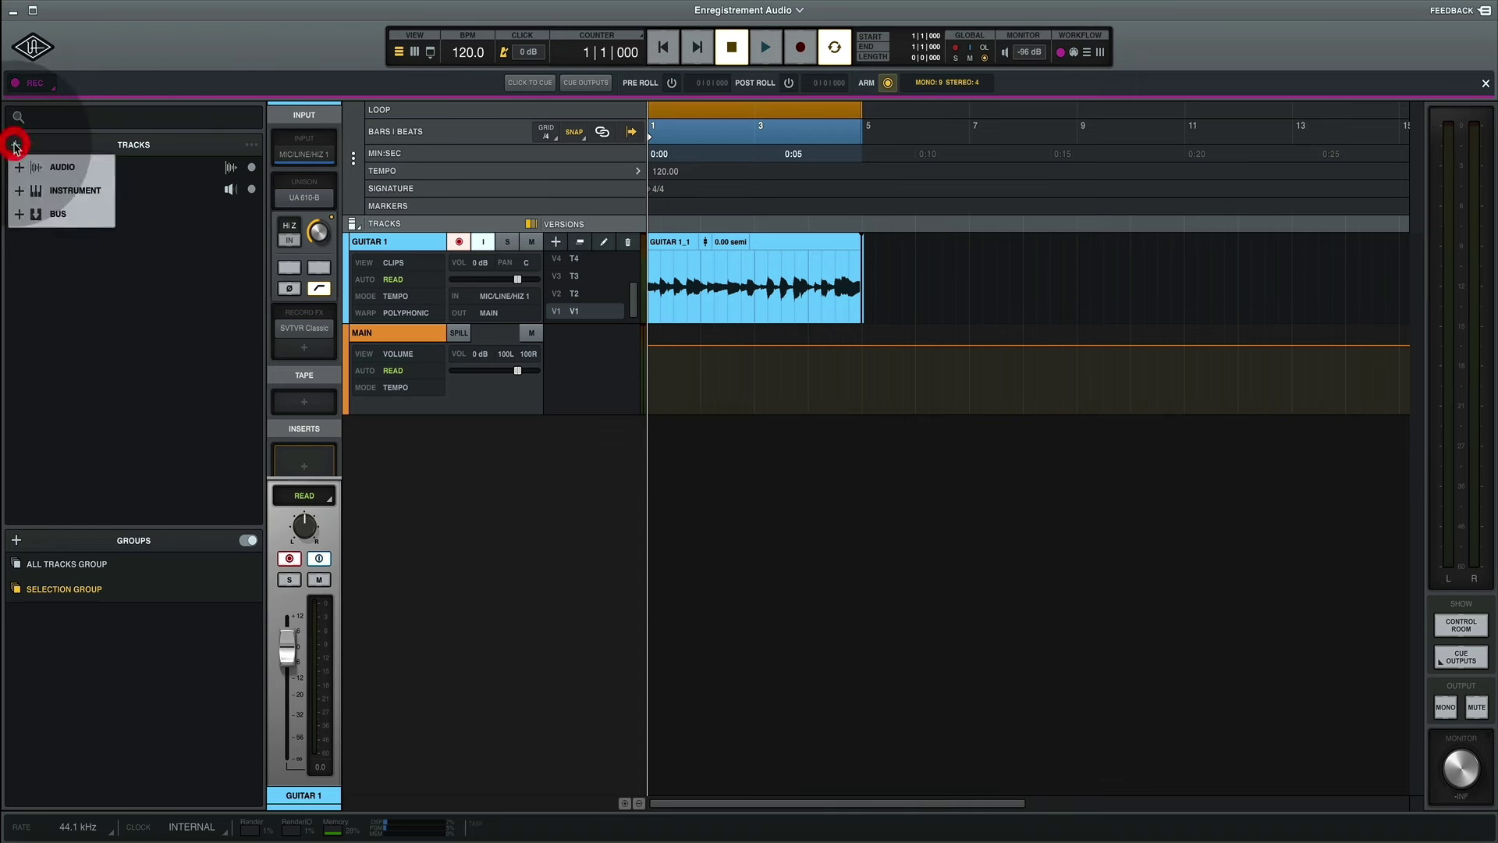
pyautogui.click(59, 167)
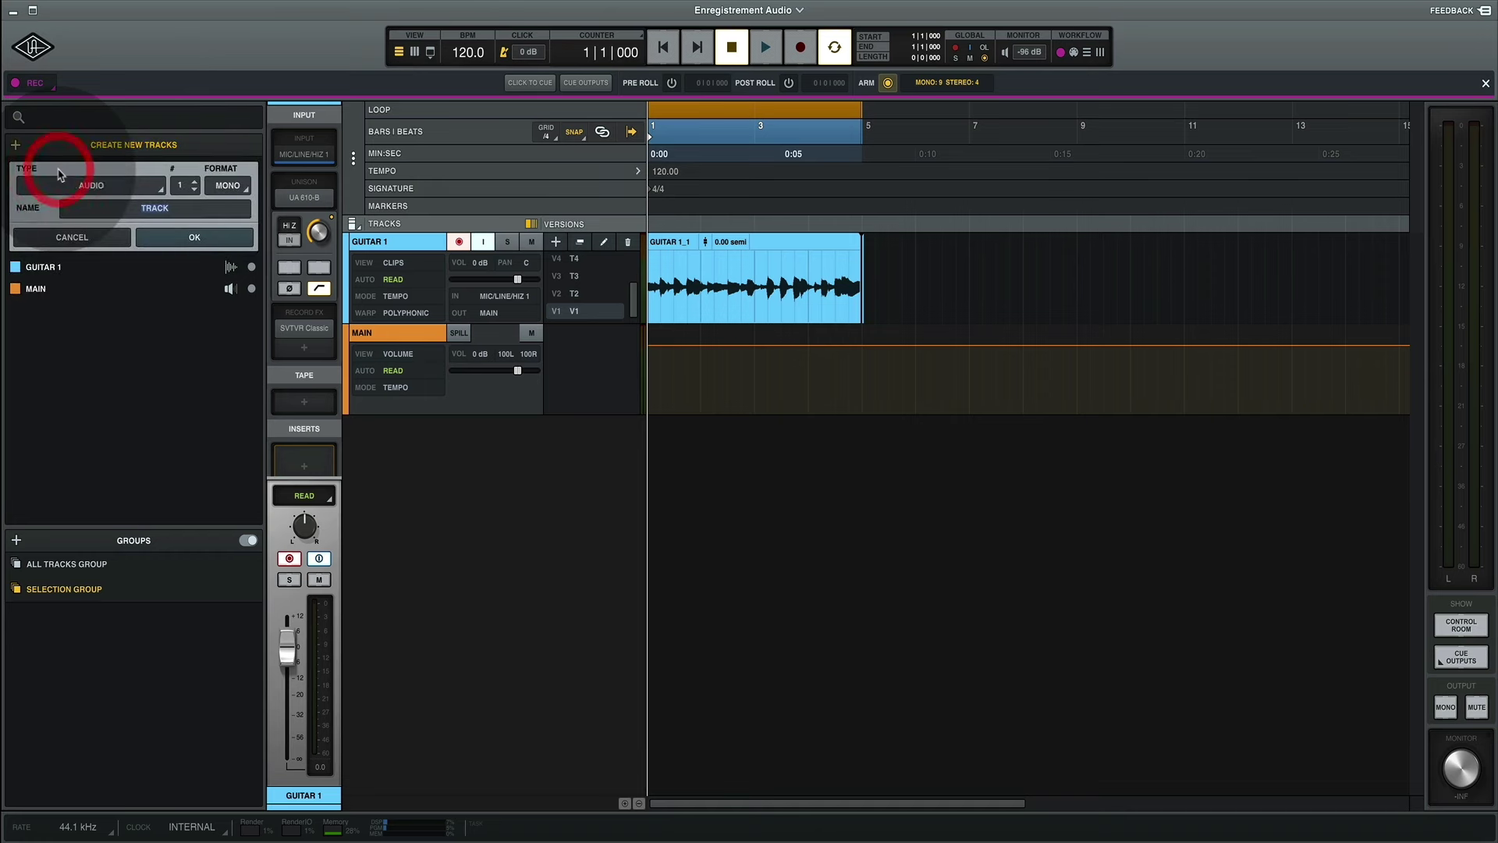
pyautogui.click(195, 182)
pyautogui.click(195, 182)
pyautogui.click(195, 182)
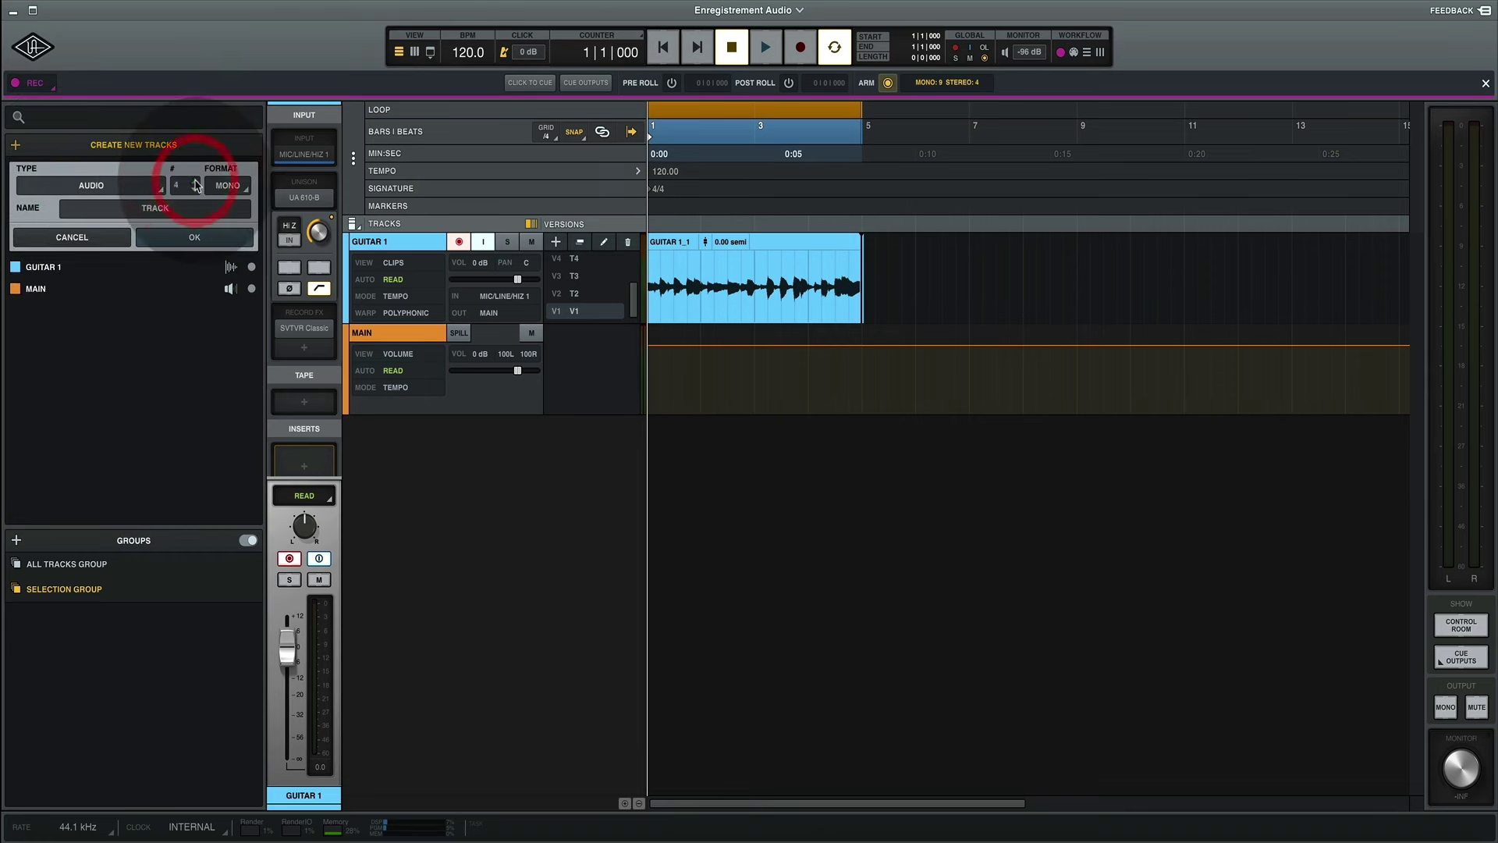
pyautogui.click(194, 236)
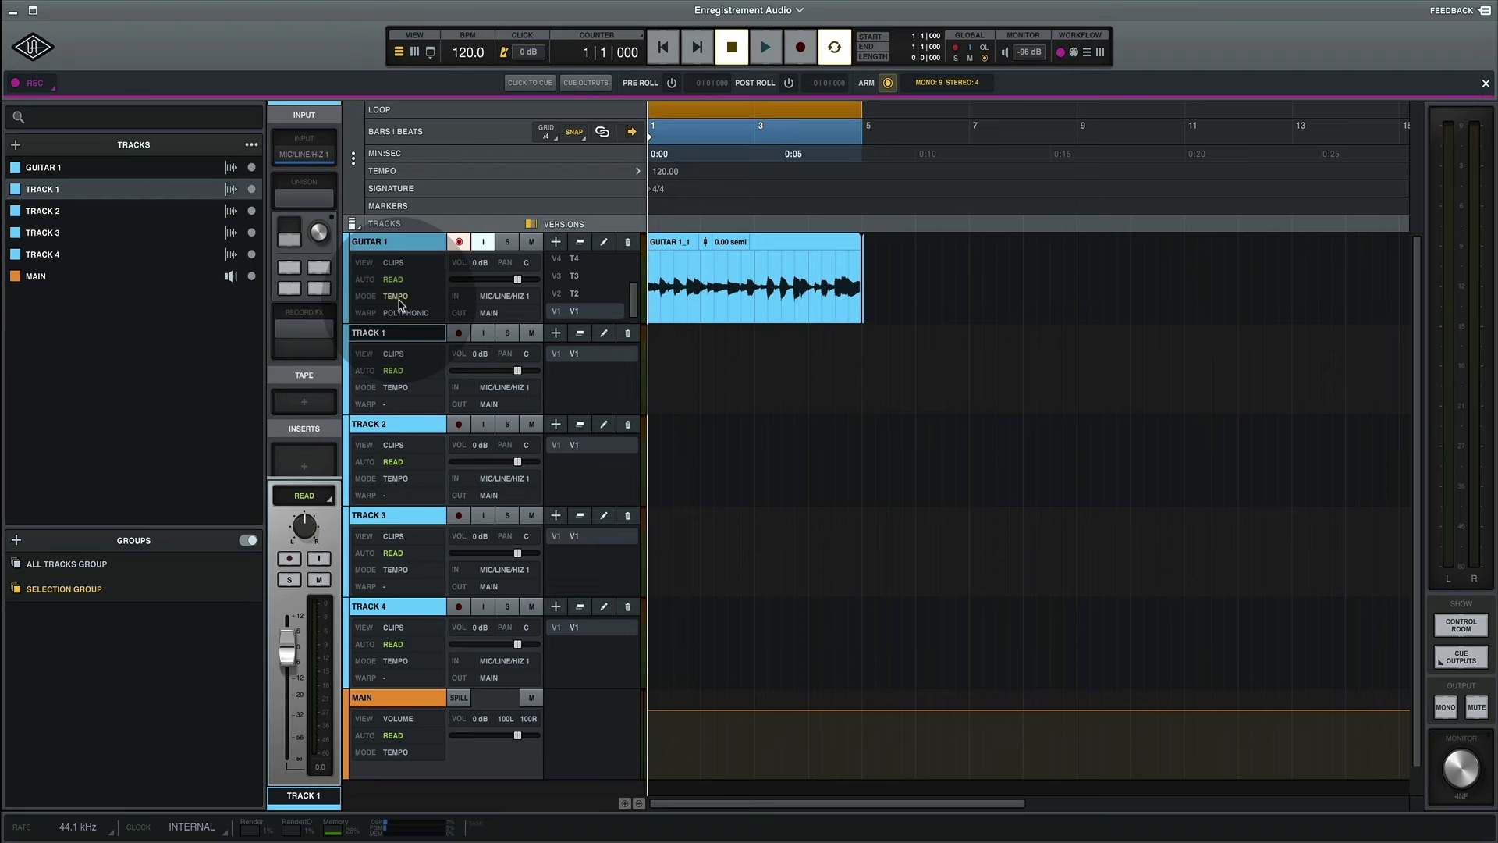
# - Select TRACK 1 to TRACK 4 and cascade their input routing, starting from MIC/LINE/HIZ 1
pyautogui.keyDown('ctrl'); pyautogui.click(396, 426); pyautogui.keyUp('ctrl')
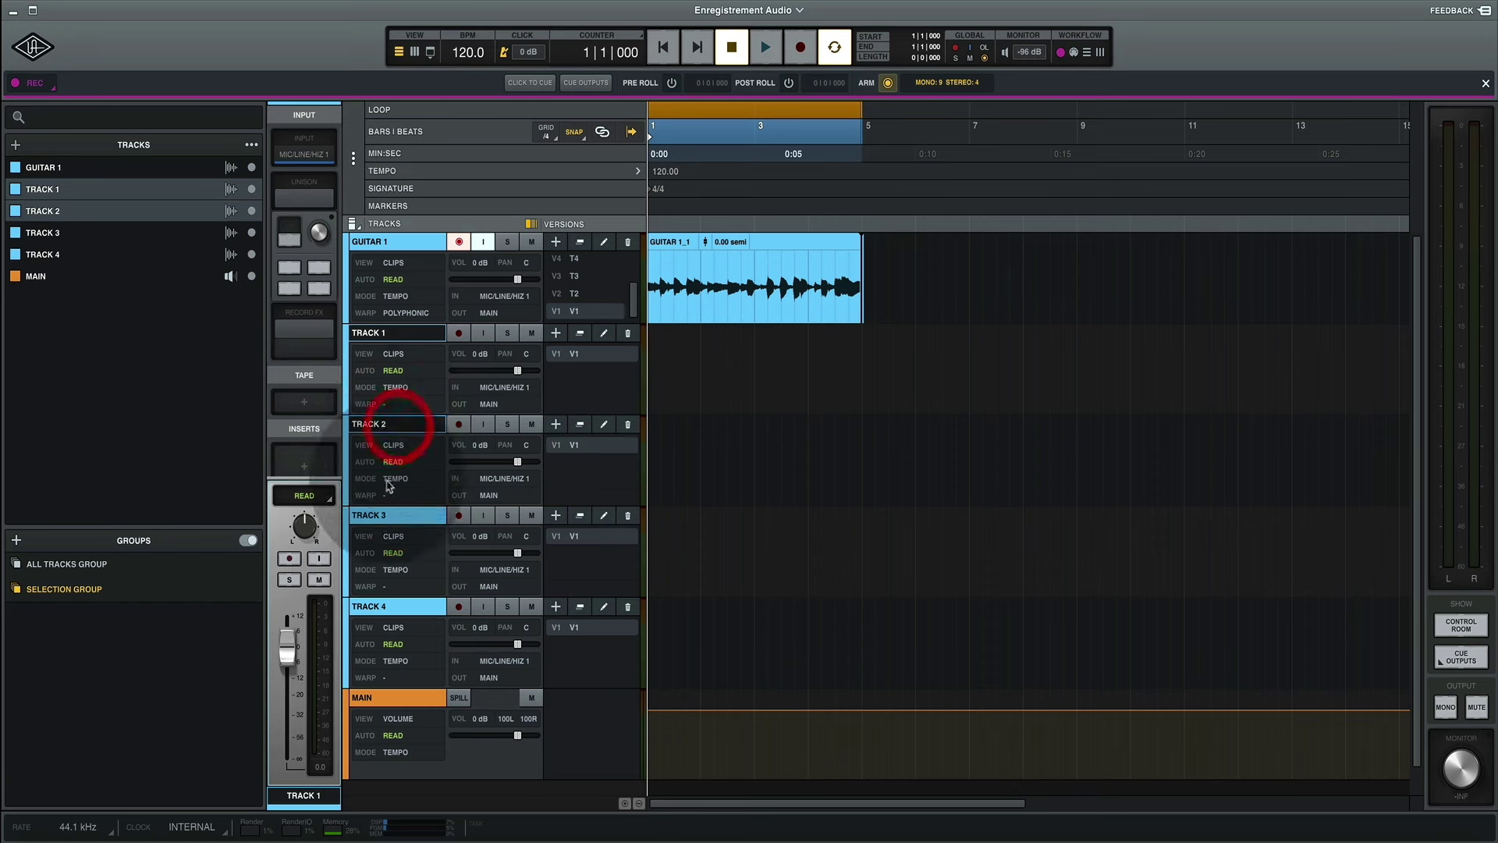
pyautogui.keyDown('ctrl'); pyautogui.click(378, 515); pyautogui.keyUp('ctrl')
pyautogui.keyDown('ctrl'); pyautogui.click(385, 608); pyautogui.keyUp('ctrl')
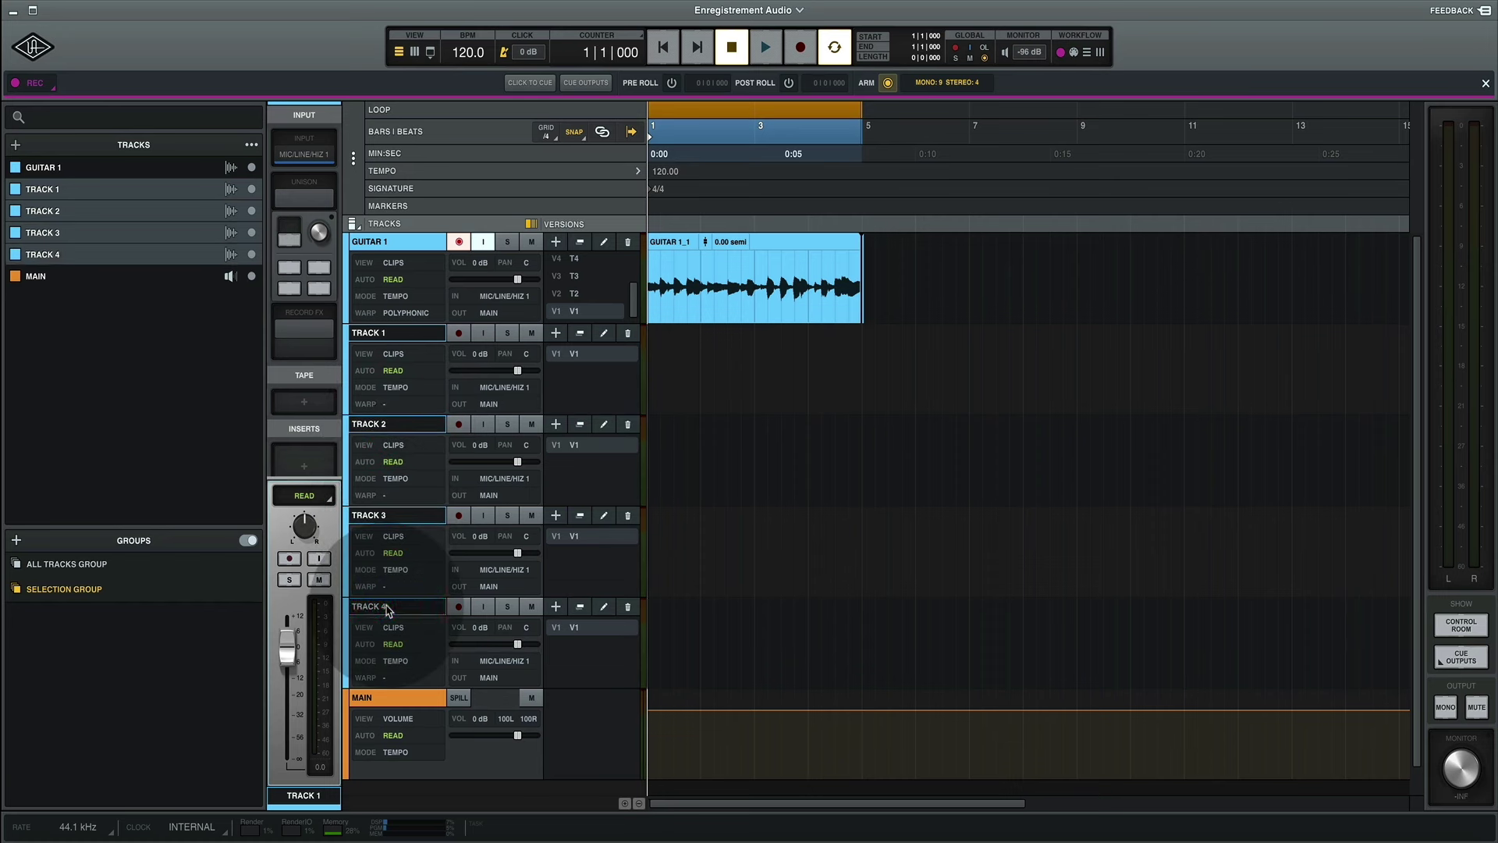
pyautogui.click(500, 387)
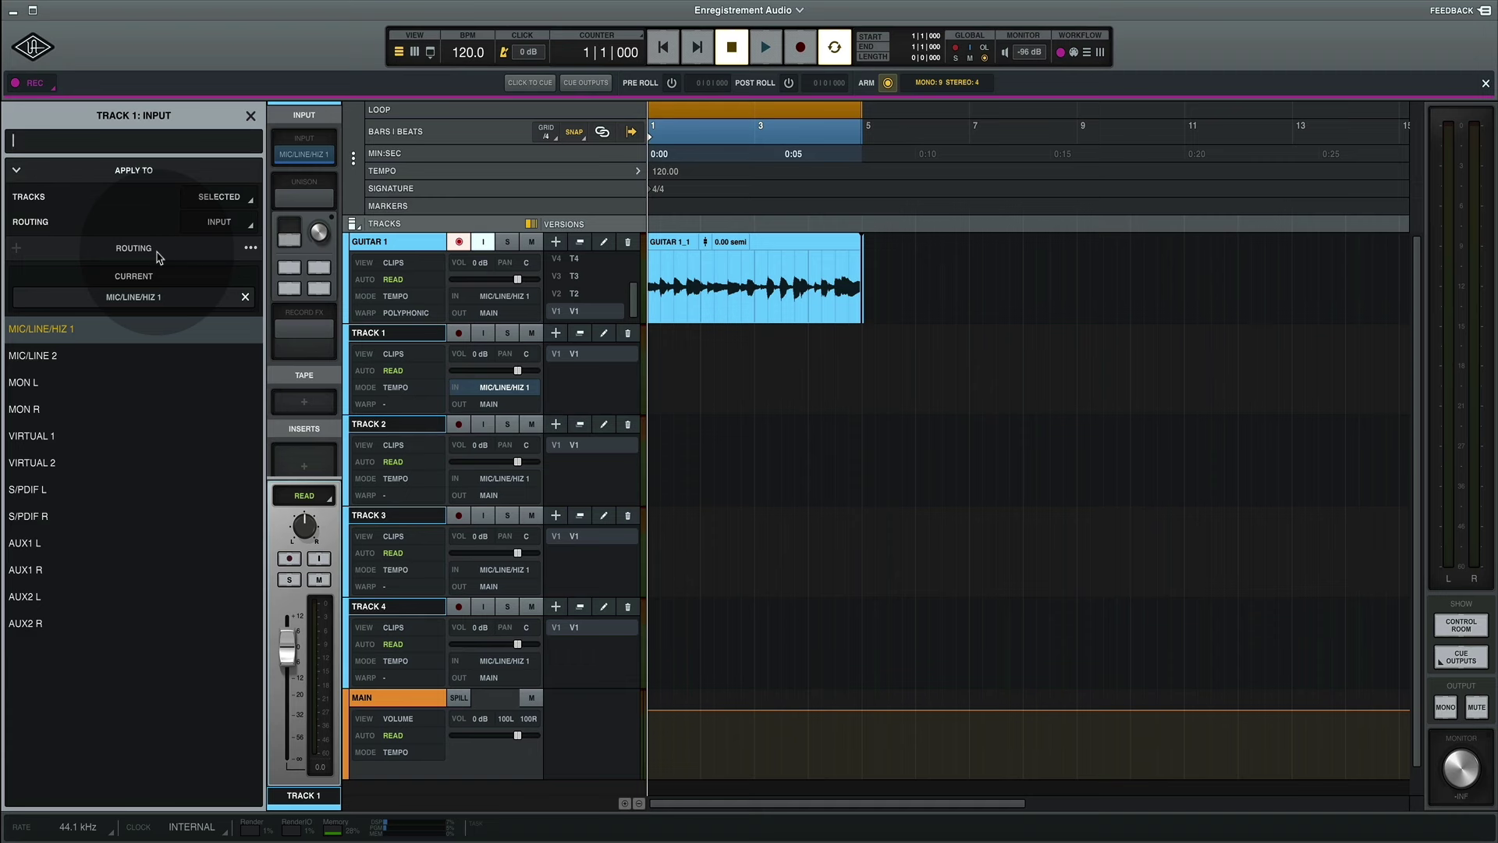
pyautogui.click(249, 250)
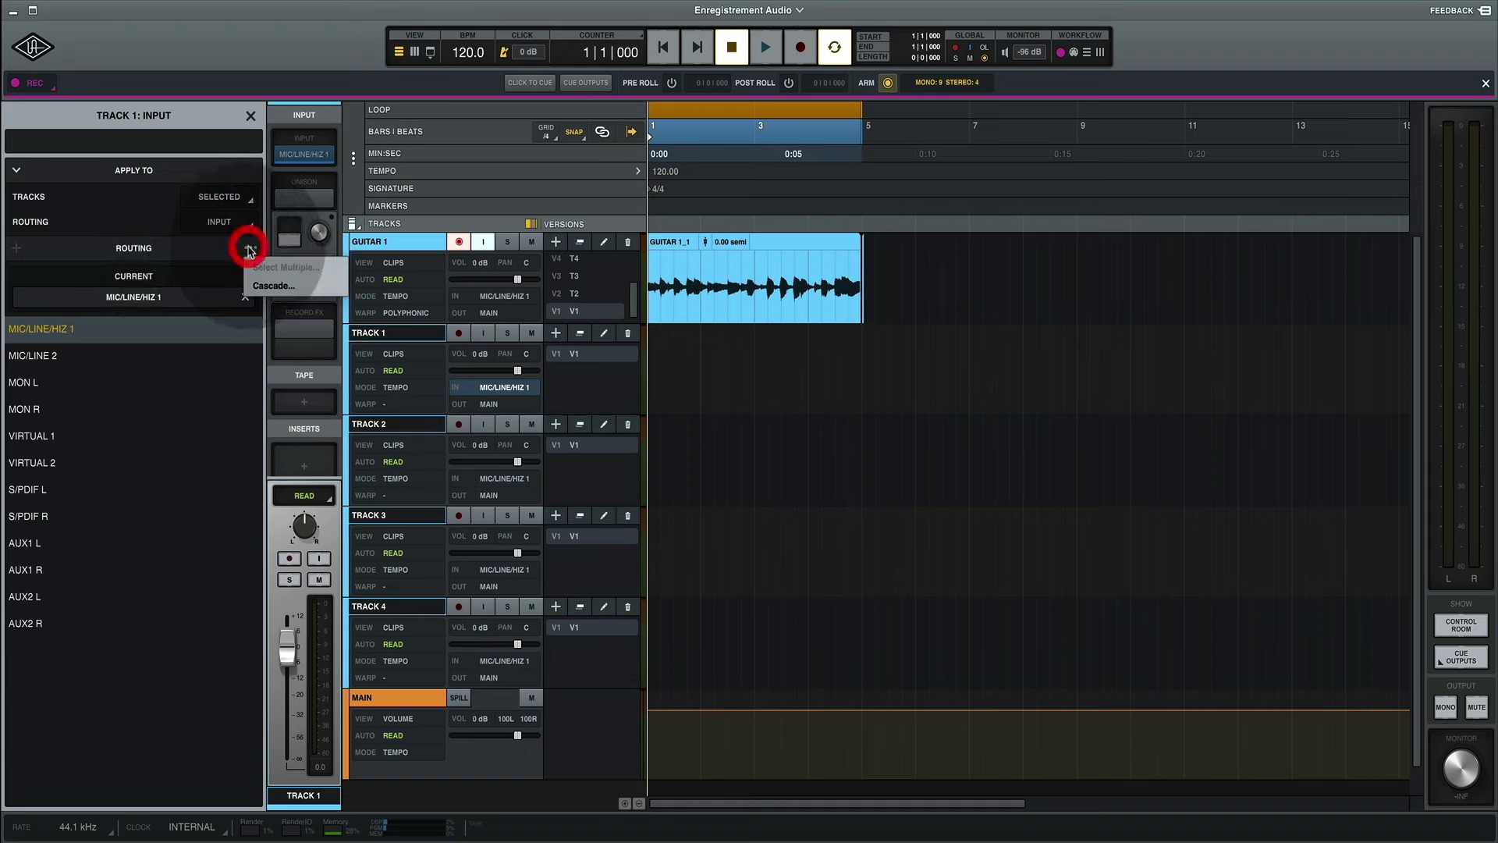
pyautogui.click(266, 285)
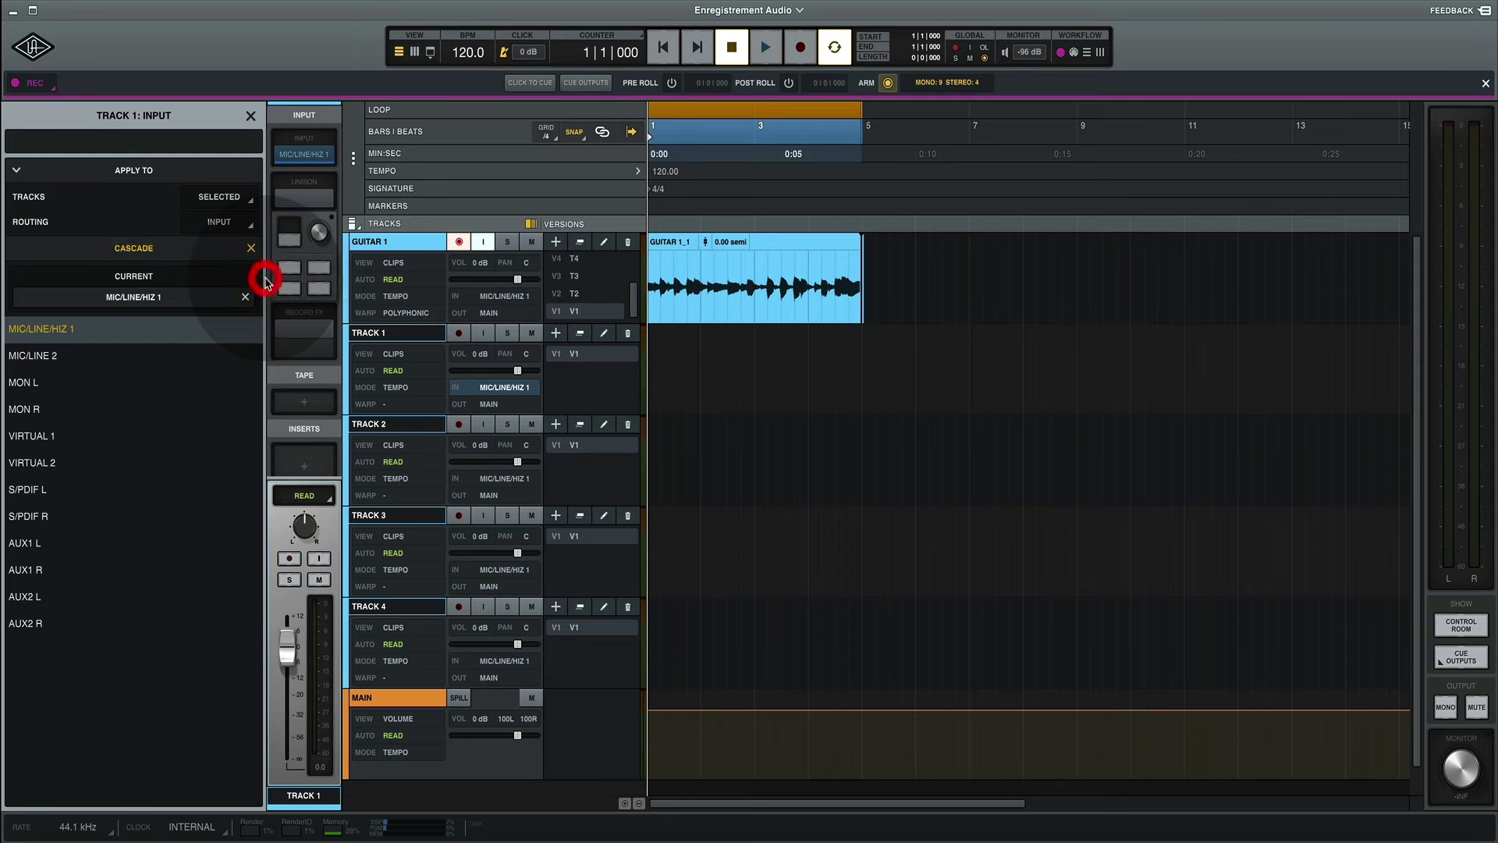
pyautogui.click(58, 330)
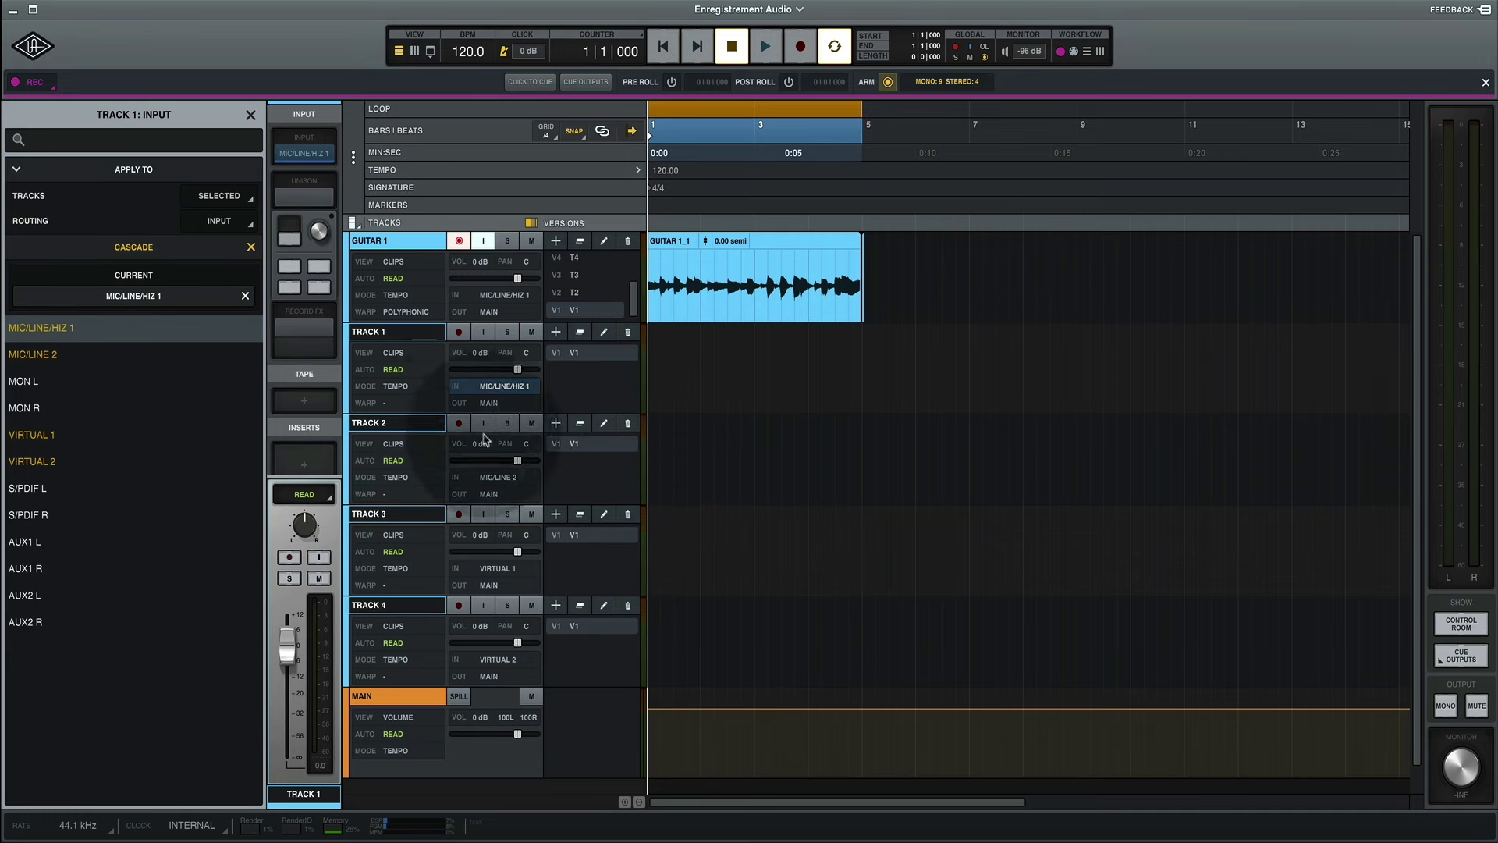
# - Create a track group named GUITAR ELEC from TRACK 1 to TRACK 4, linking inserts as well as mixing and editing
pyautogui.click(200, 12)
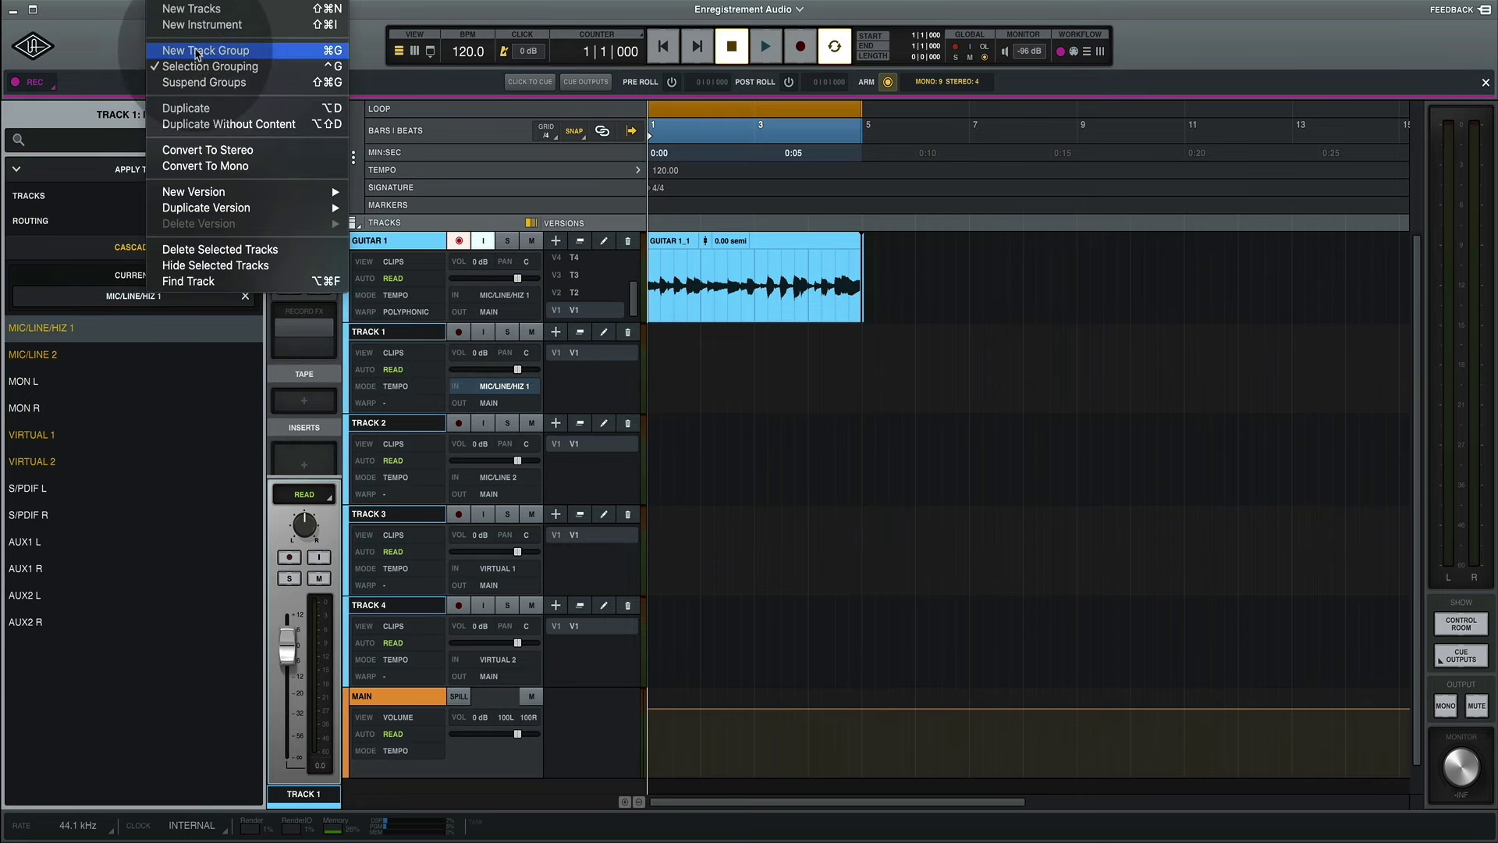
pyautogui.click(197, 51)
pyautogui.click(269, 170)
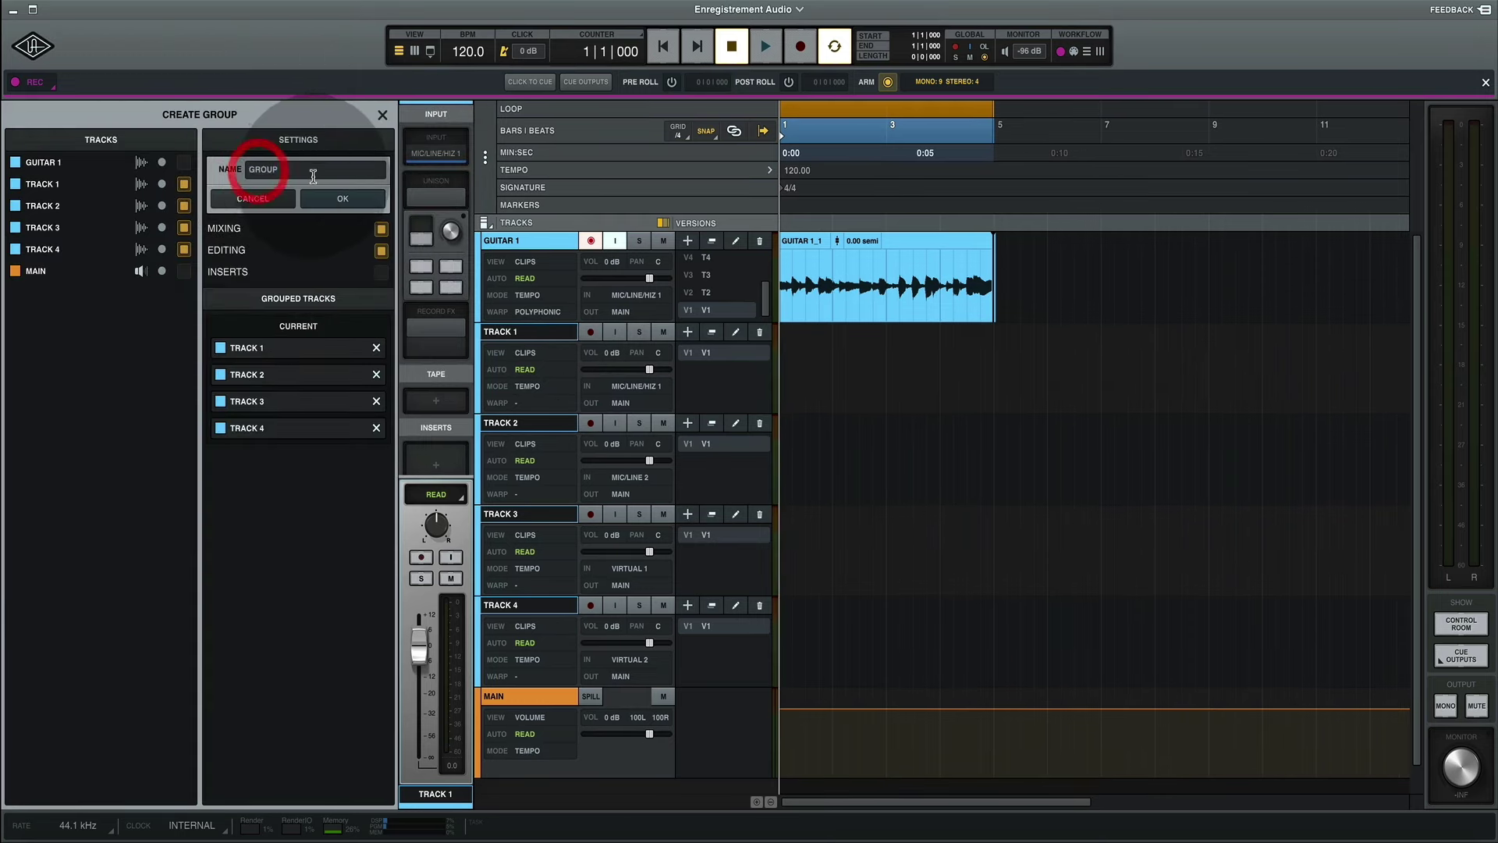
pyautogui.doubleClick(293, 170)
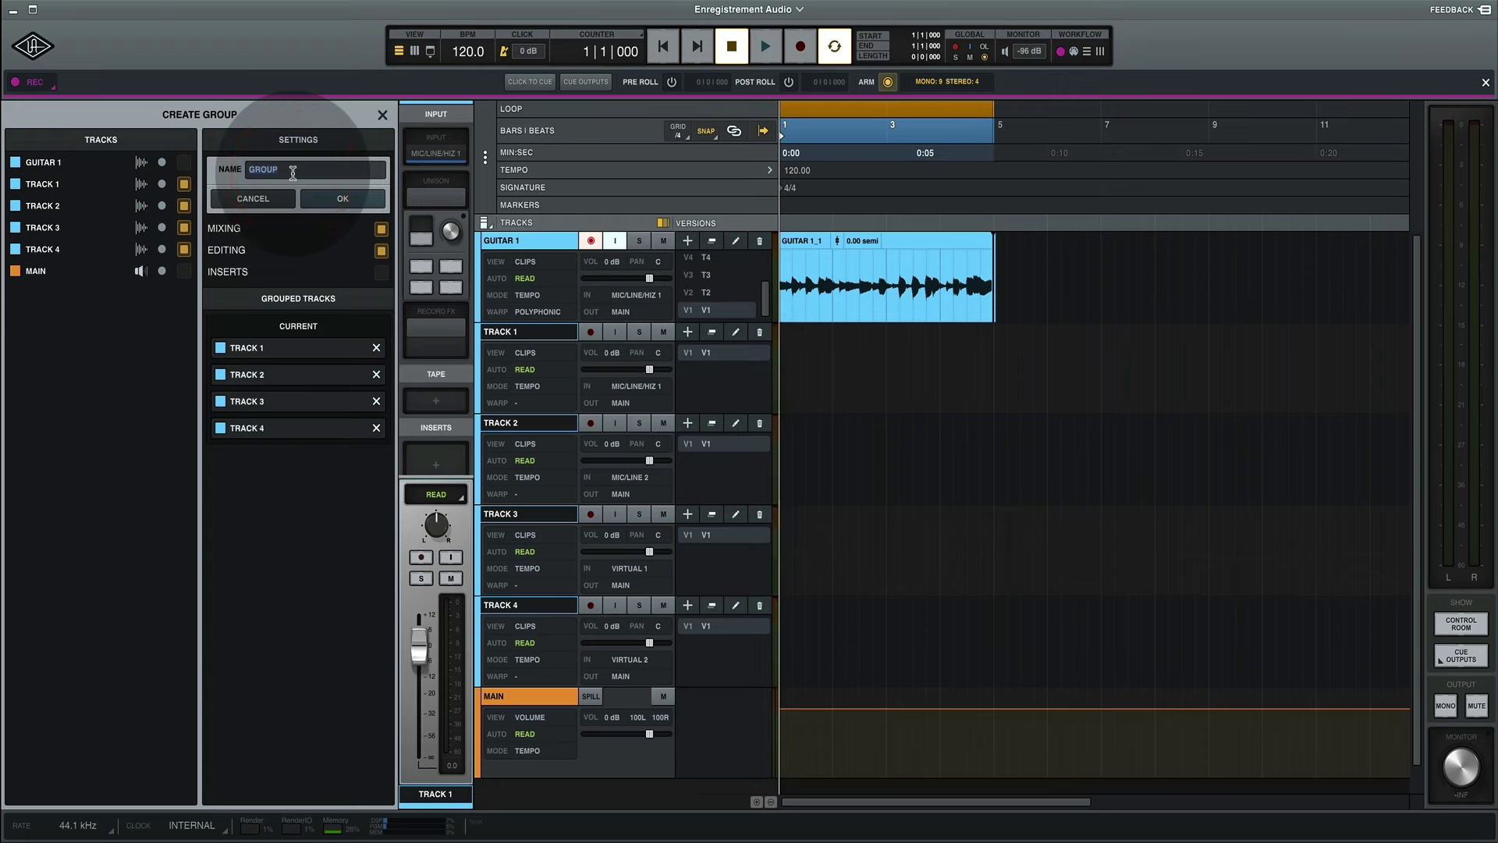
pyautogui.write('GUITAR ELEC')
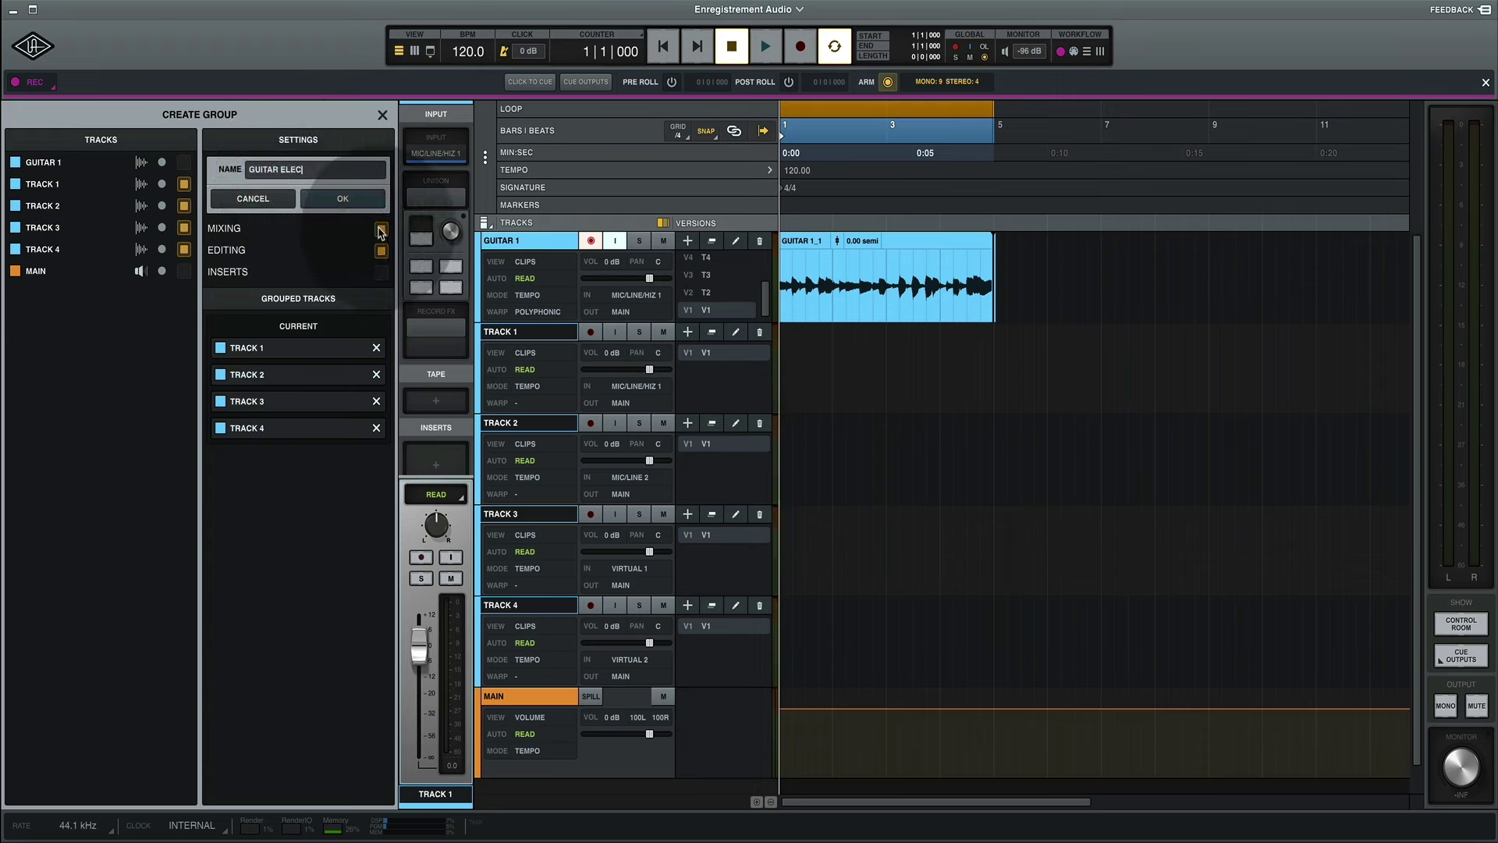
pyautogui.click(380, 272)
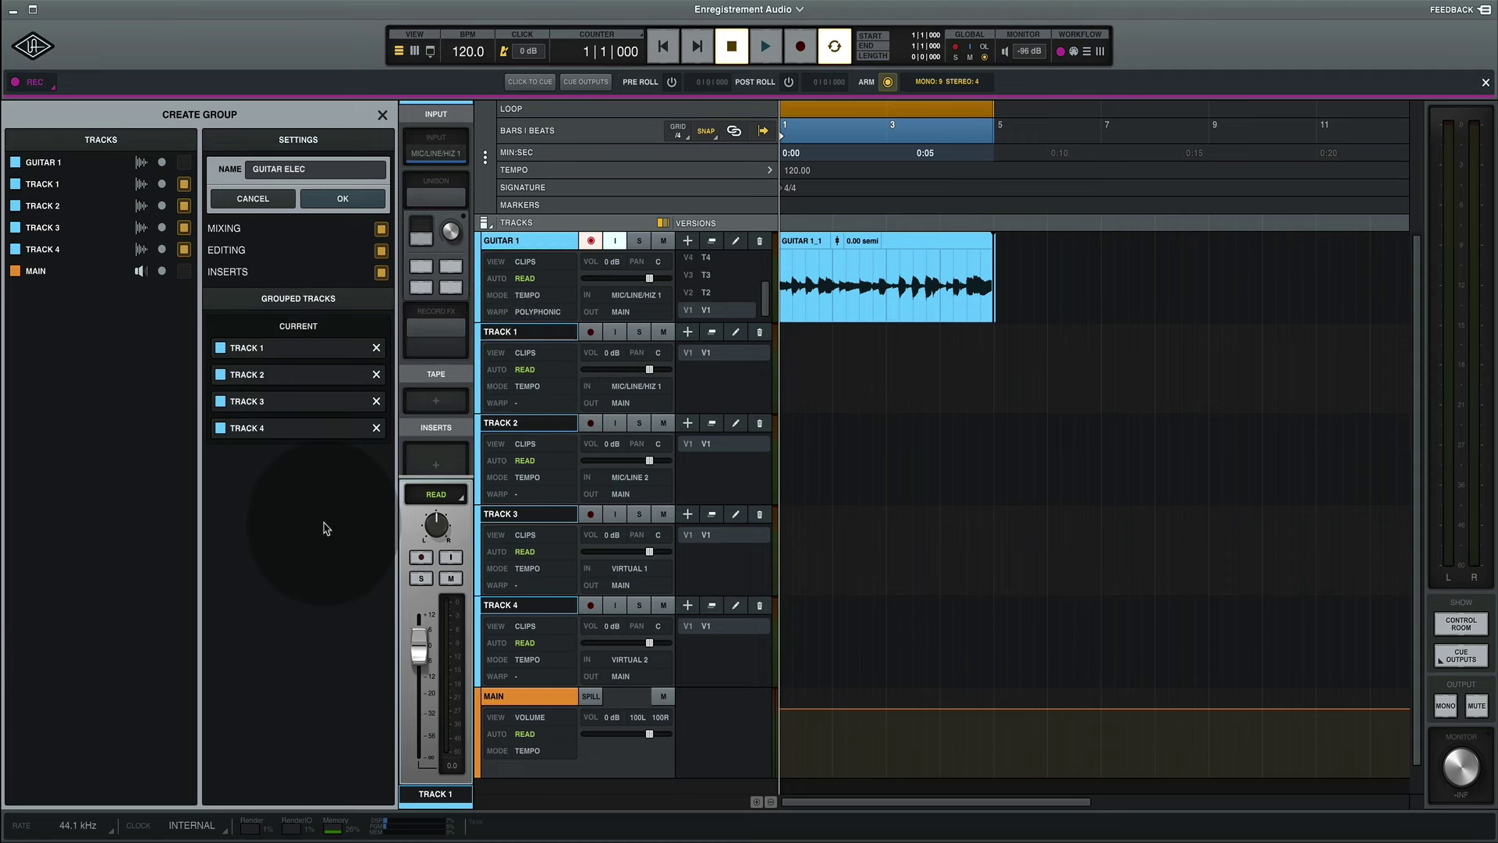
pyautogui.click(343, 199)
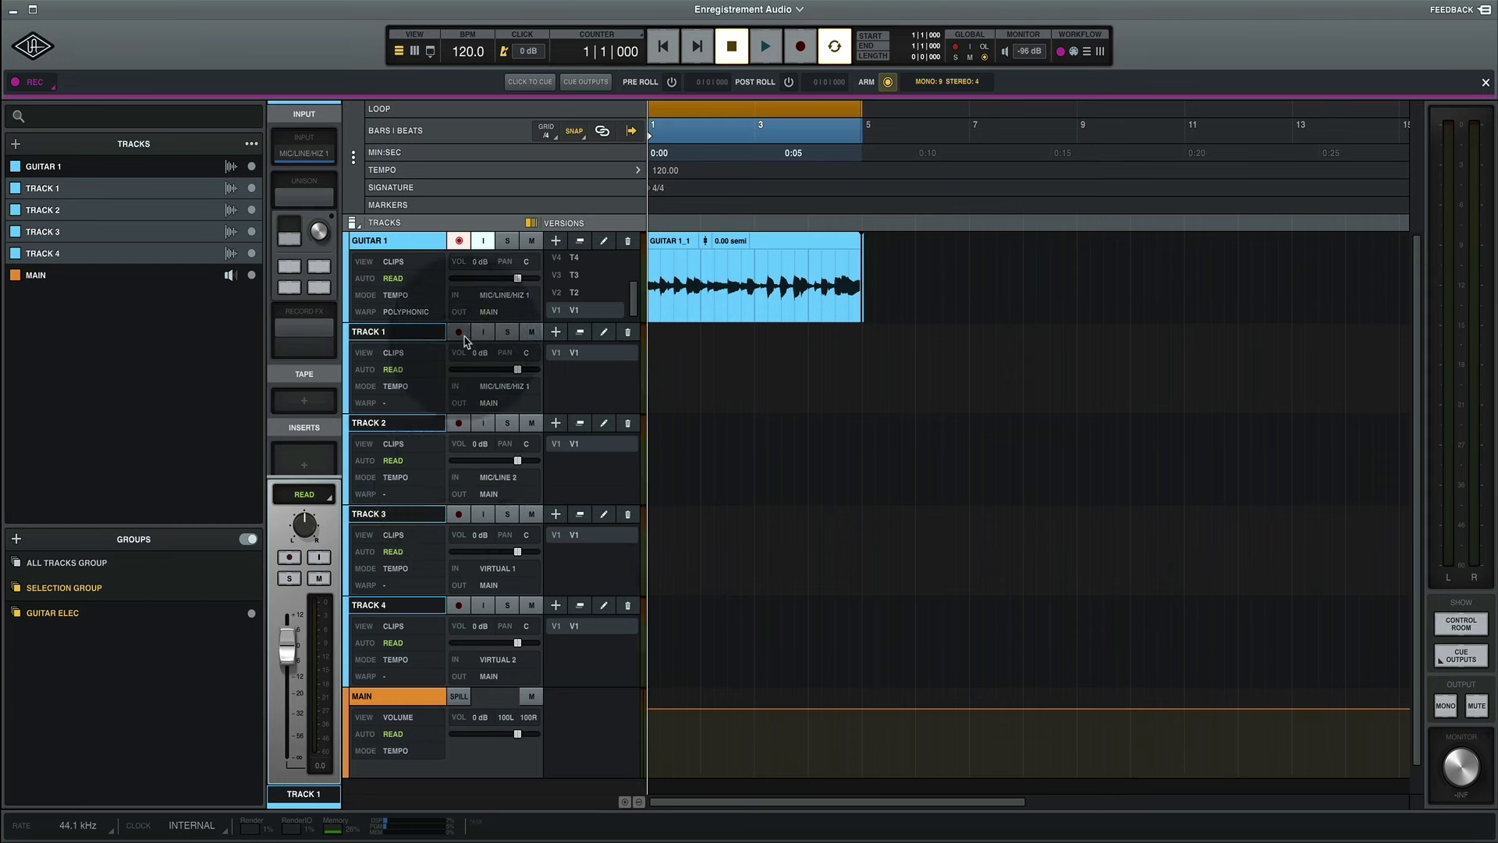
# - Arm the GUITAR ELEC group's tracks for recording and toggle their input monitoring
pyautogui.moveTo(459, 331)
pyautogui.mouseDown()
pyautogui.moveTo(460, 671)
pyautogui.moveTo(478, 411)
pyautogui.mouseUp()
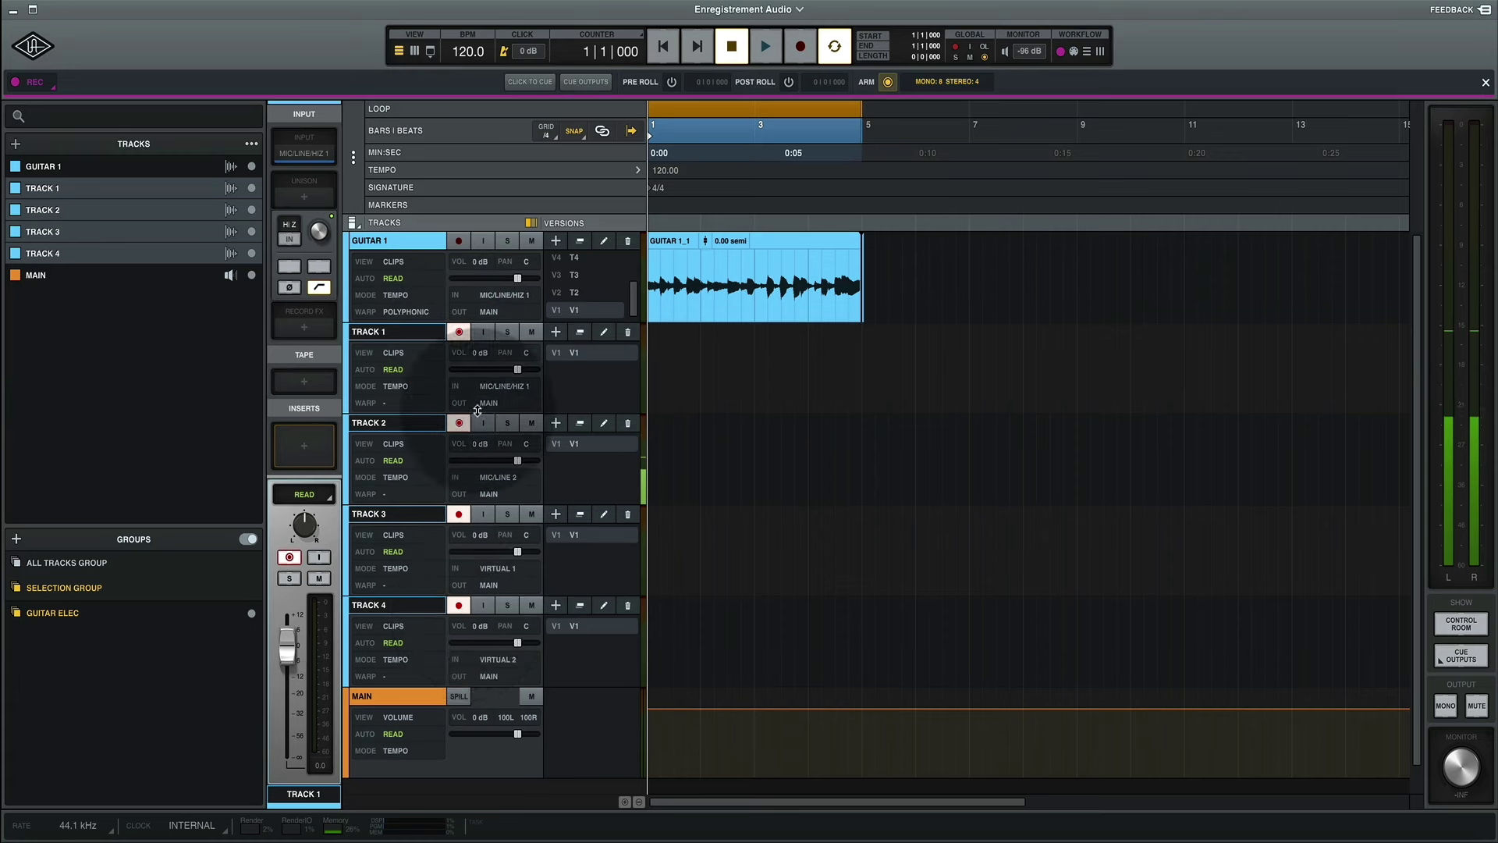
pyautogui.click(483, 334)
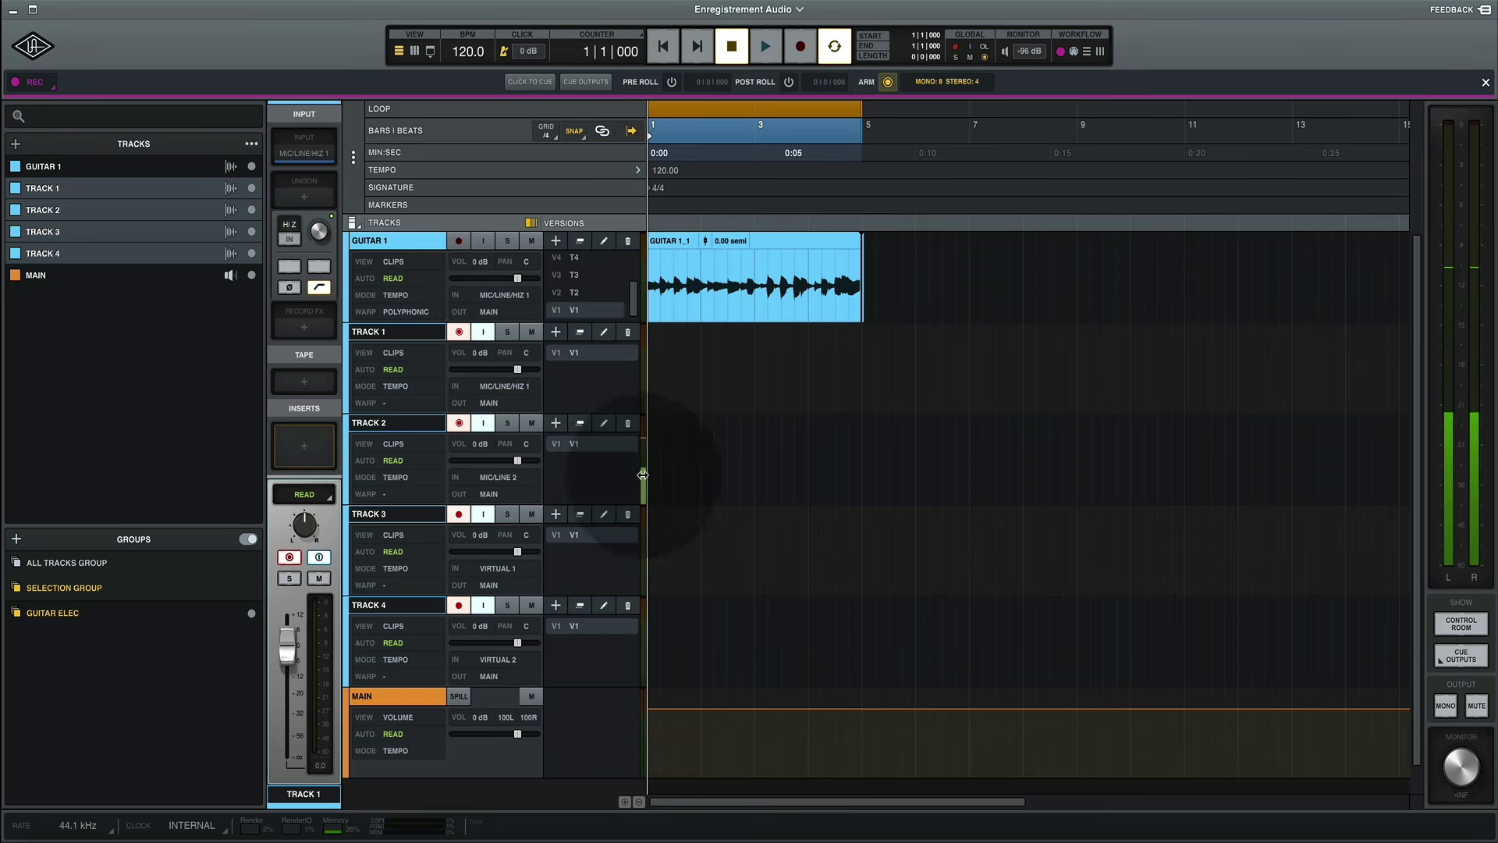
pyautogui.click(489, 333)
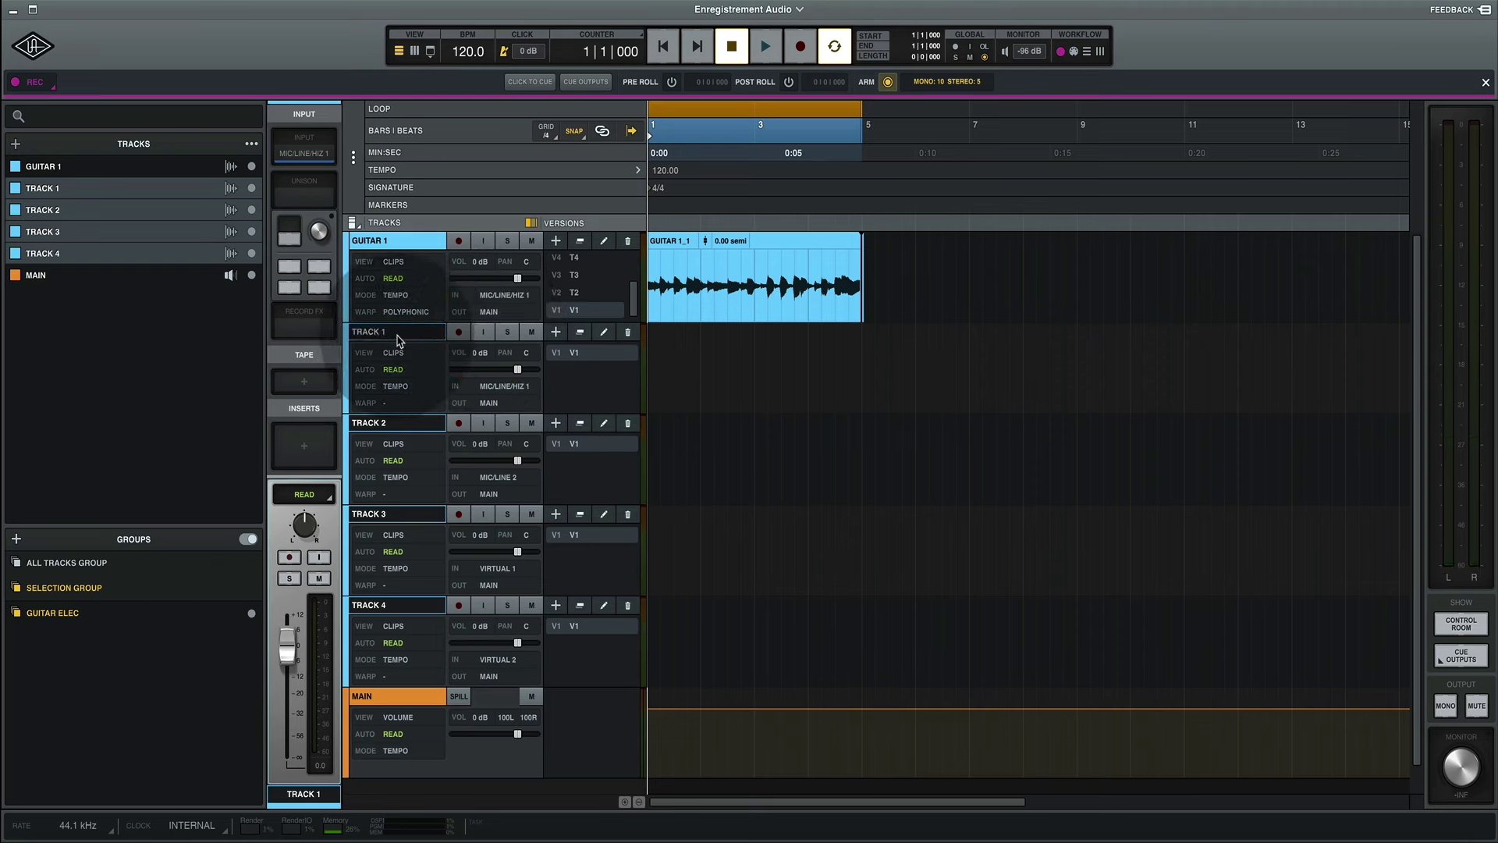
# - Load the UA 610-B preamp in TRACK 1's Unison slot and move its plug-in window clear of the tracks
pyautogui.click(298, 195)
pyautogui.click(301, 192)
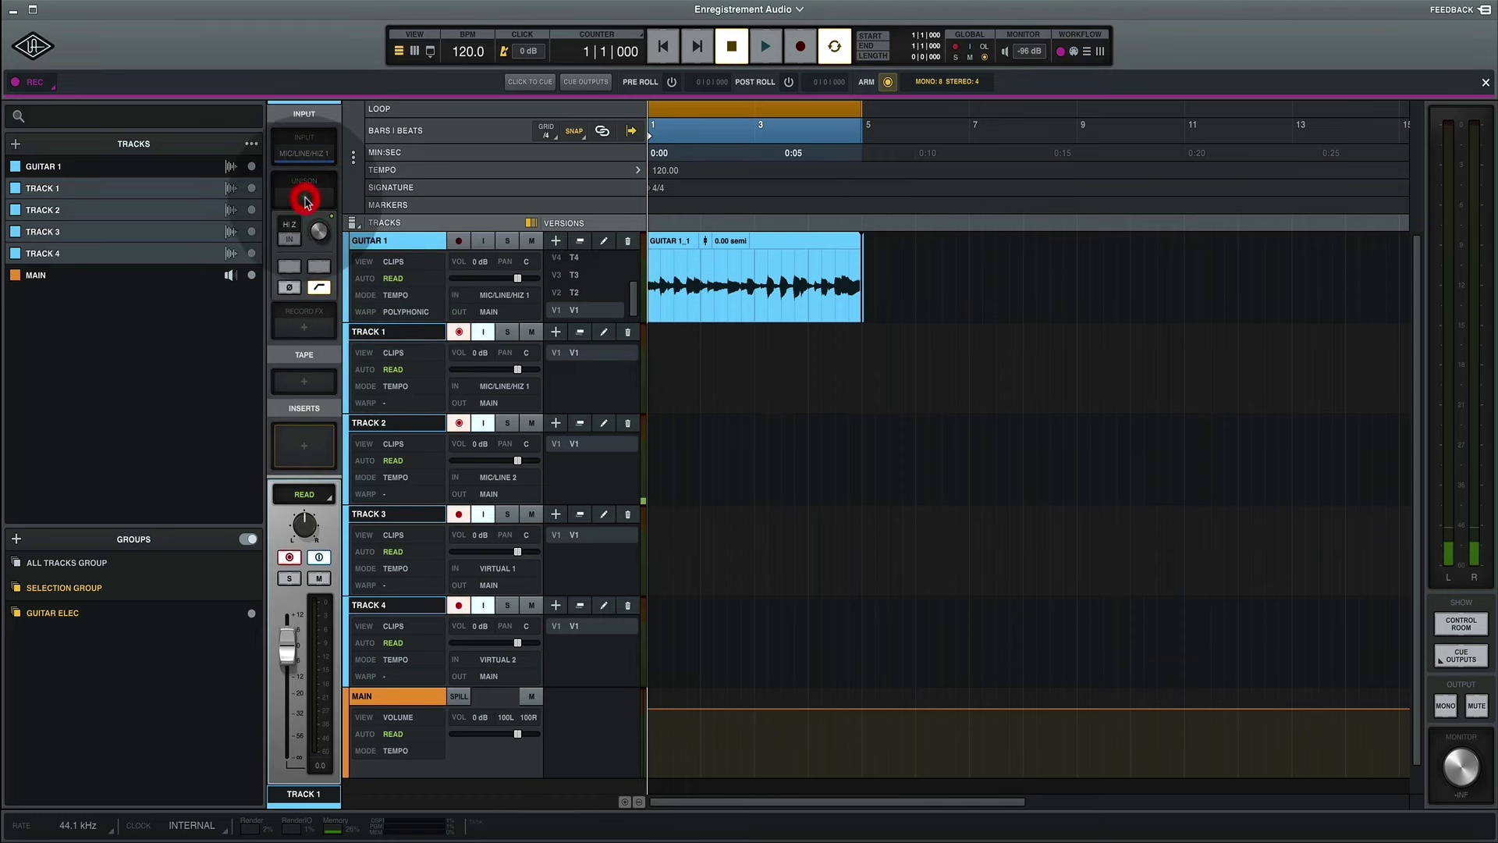
pyautogui.click(54, 549)
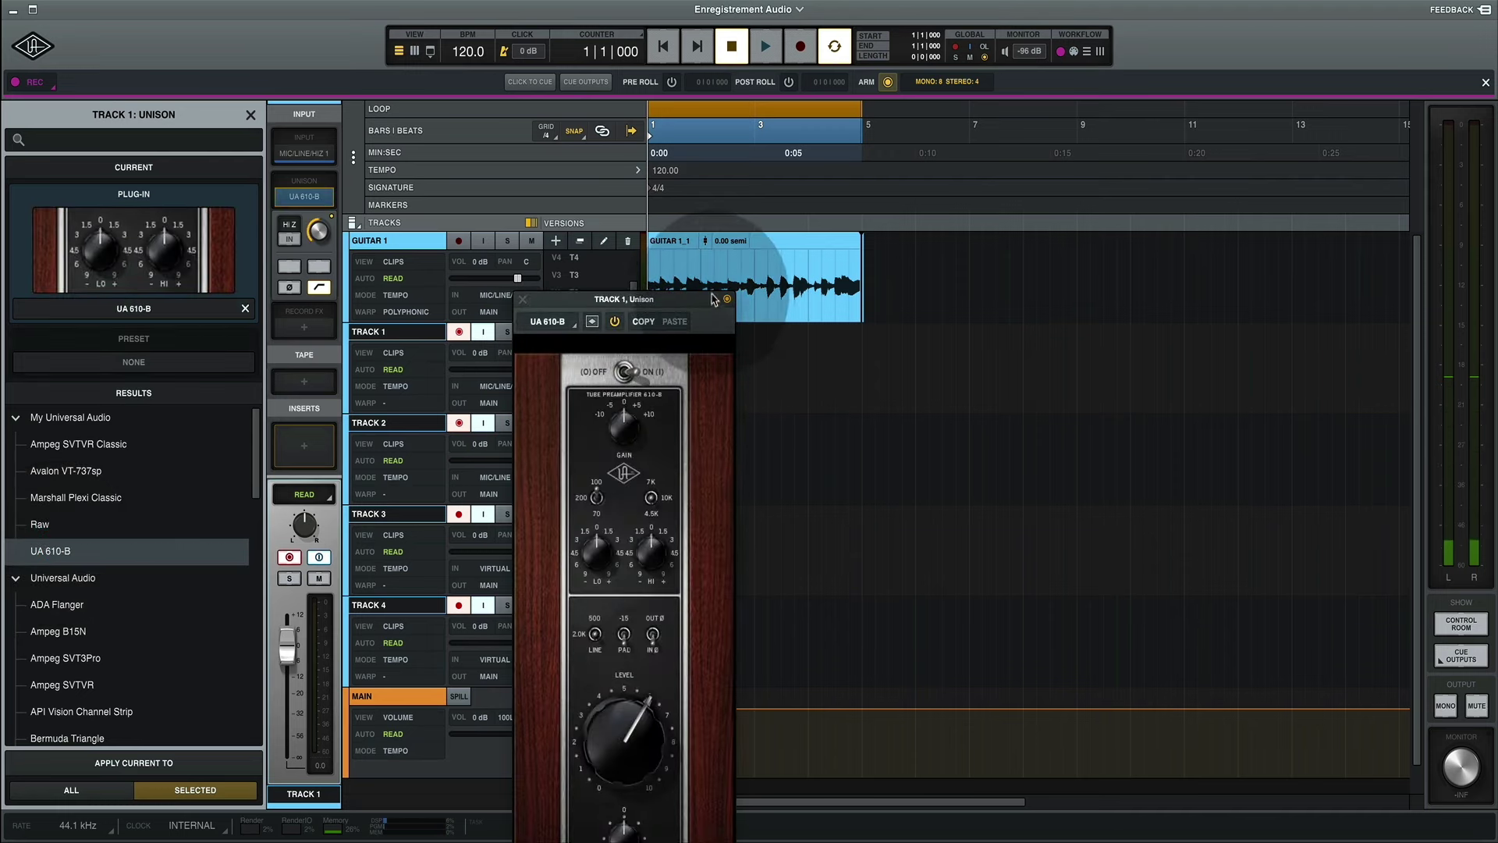
pyautogui.moveTo(546, 299); pyautogui.dragTo(883, 164)
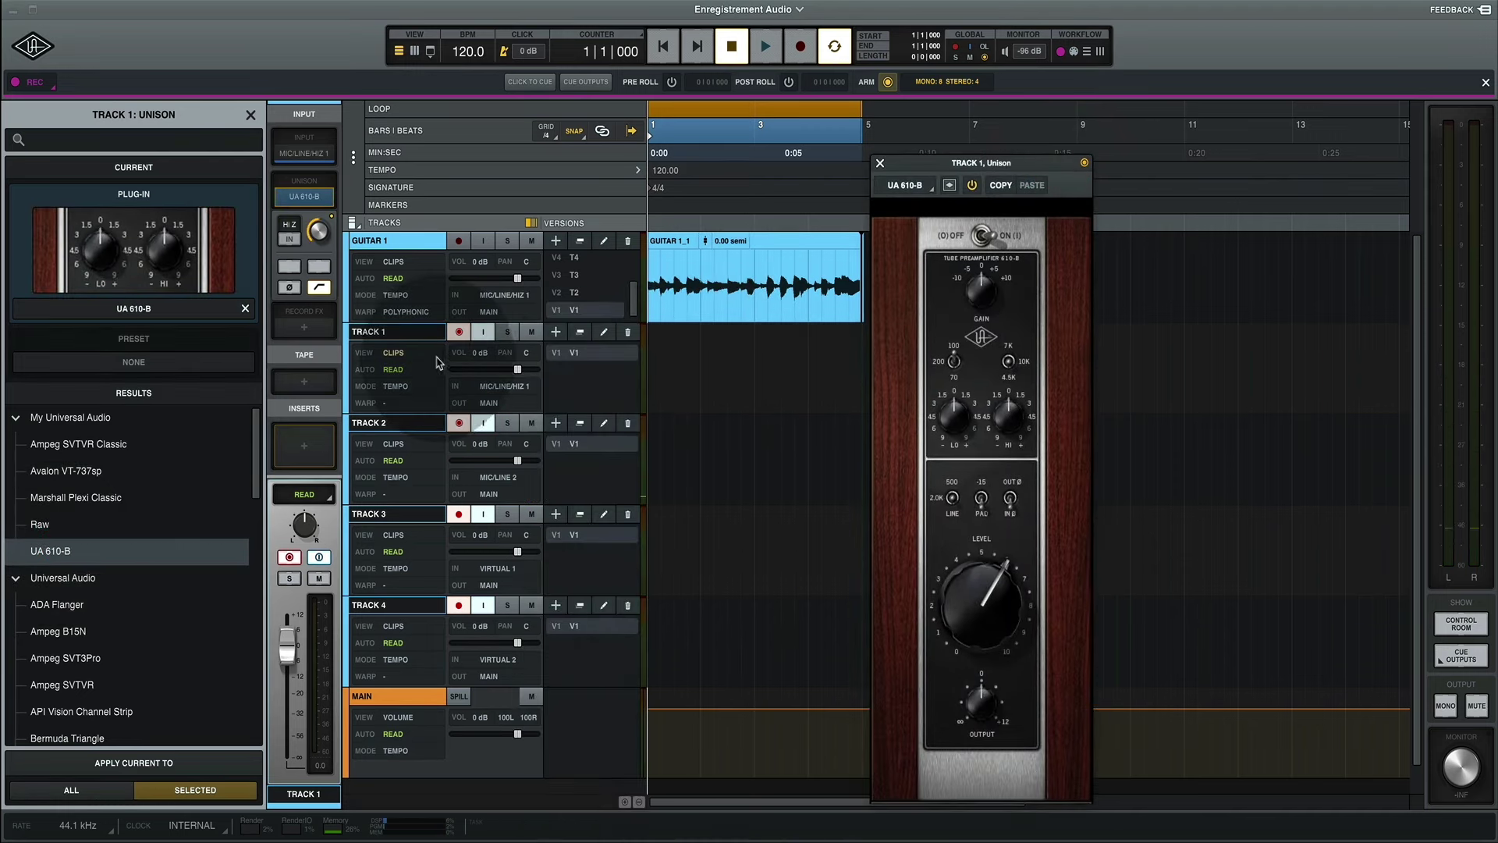
# - Go through TRACK 2, TRACK 3 and TRACK 4 and back to TRACK 1, and close the UA 610-B window
pyautogui.click(407, 424)
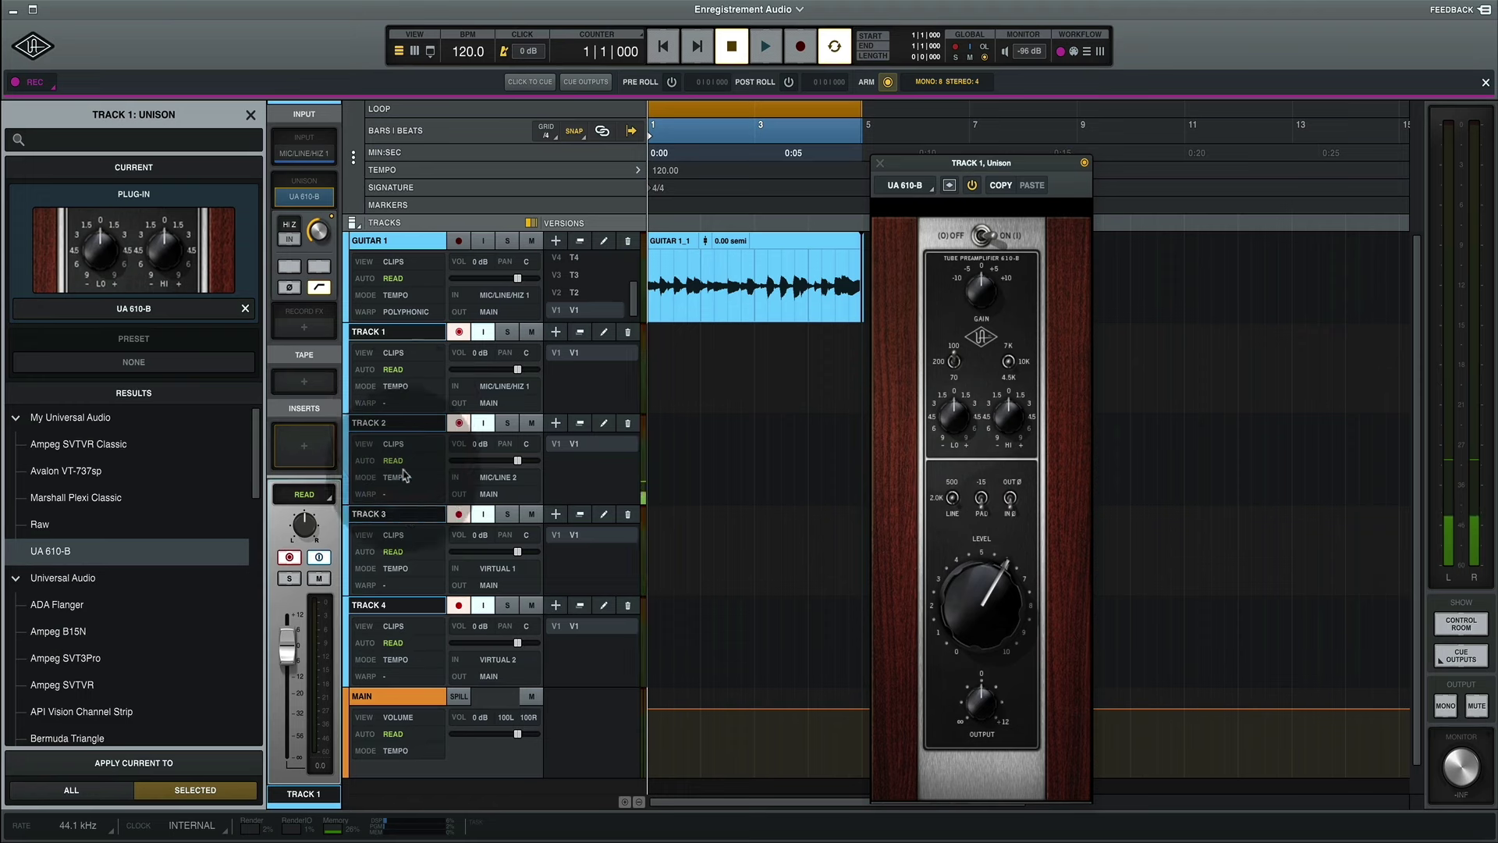
pyautogui.click(398, 513)
pyautogui.click(401, 602)
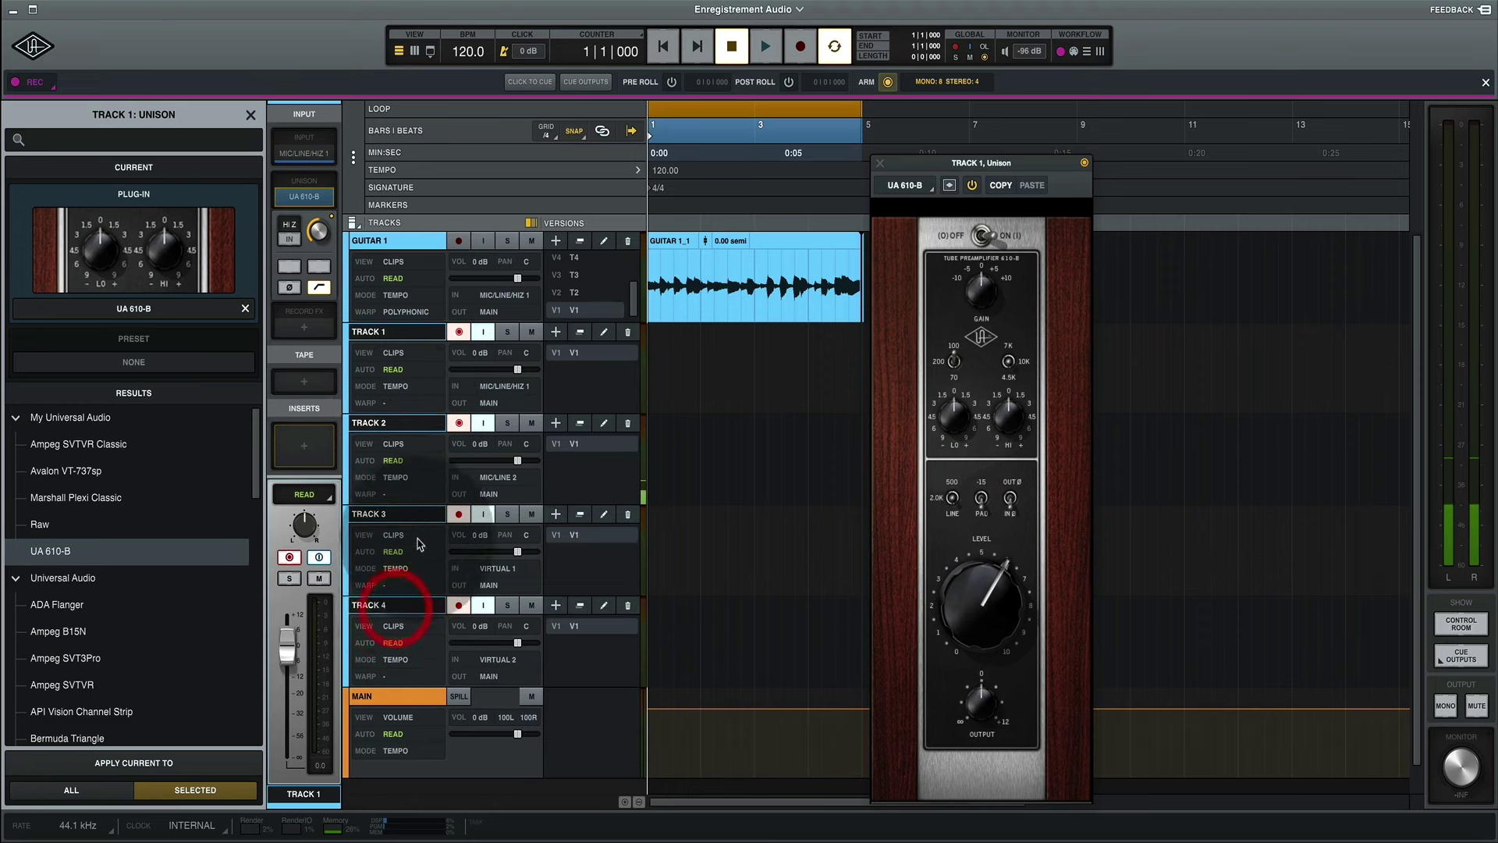
pyautogui.click(414, 514)
pyautogui.click(411, 423)
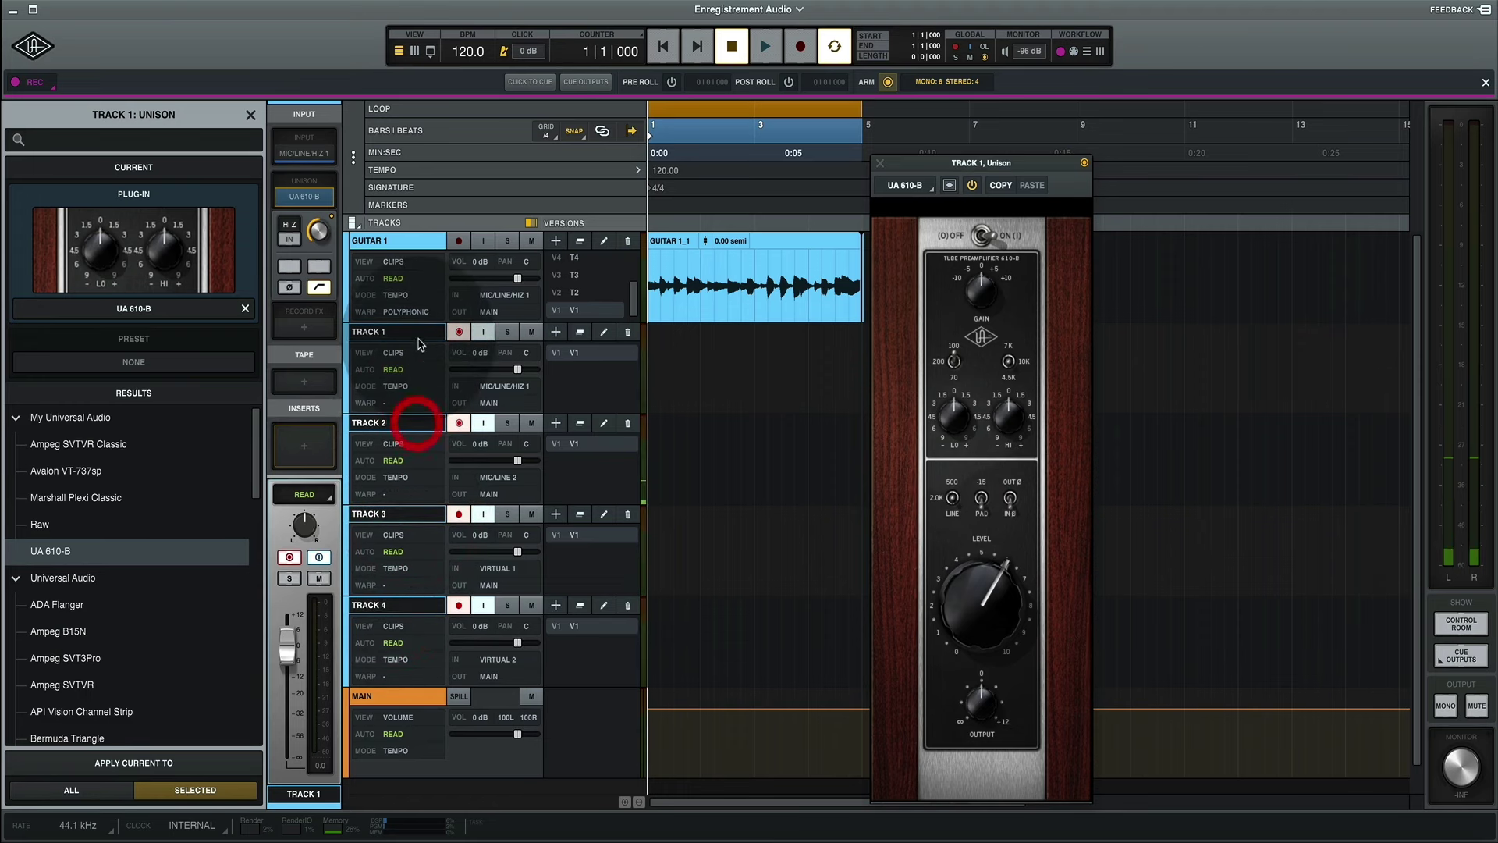
pyautogui.click(420, 332)
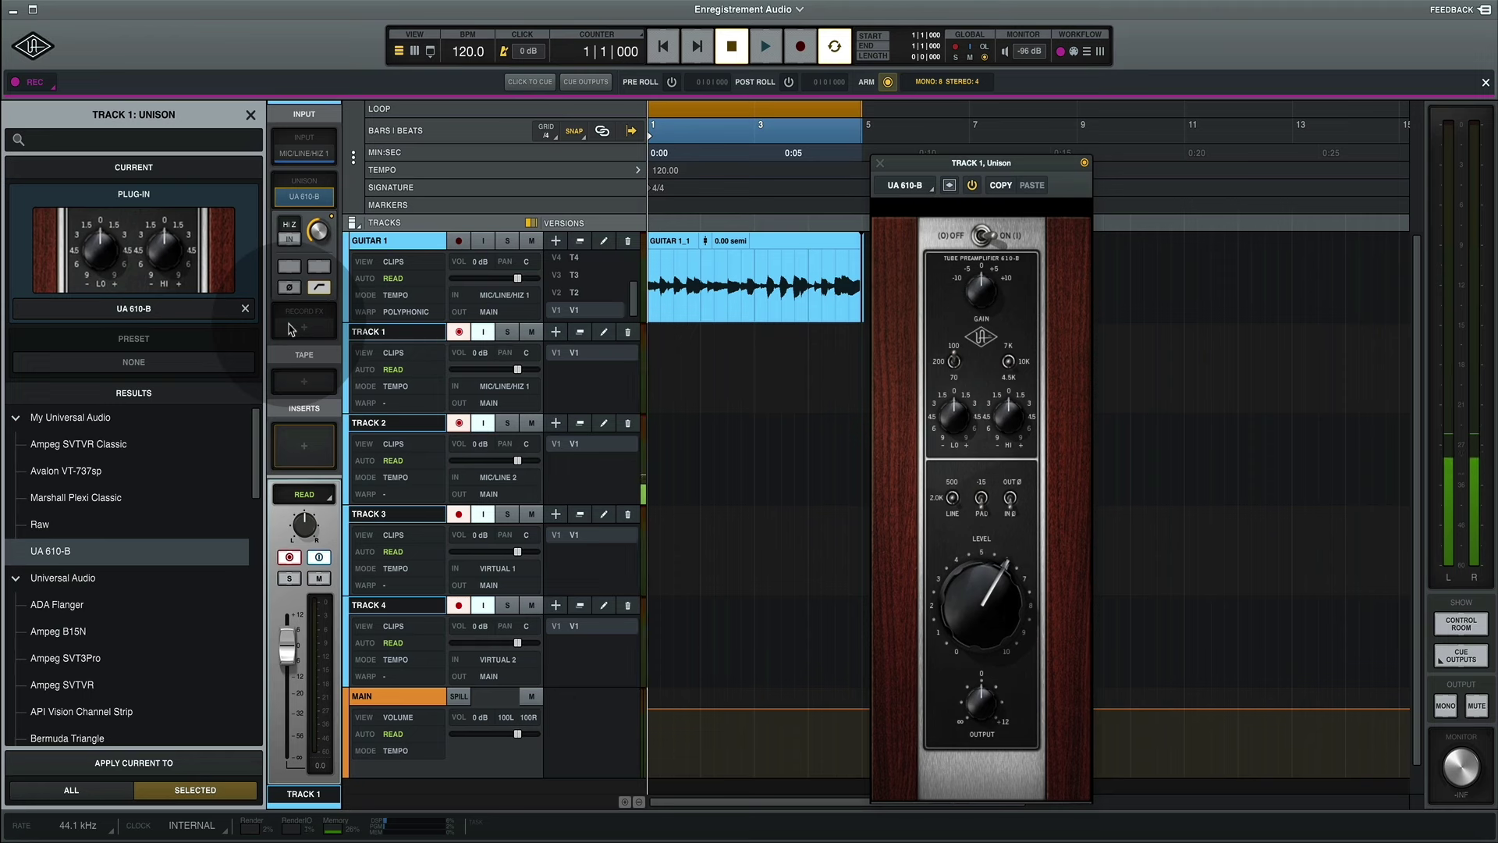
pyautogui.click(405, 351)
pyautogui.click(879, 163)
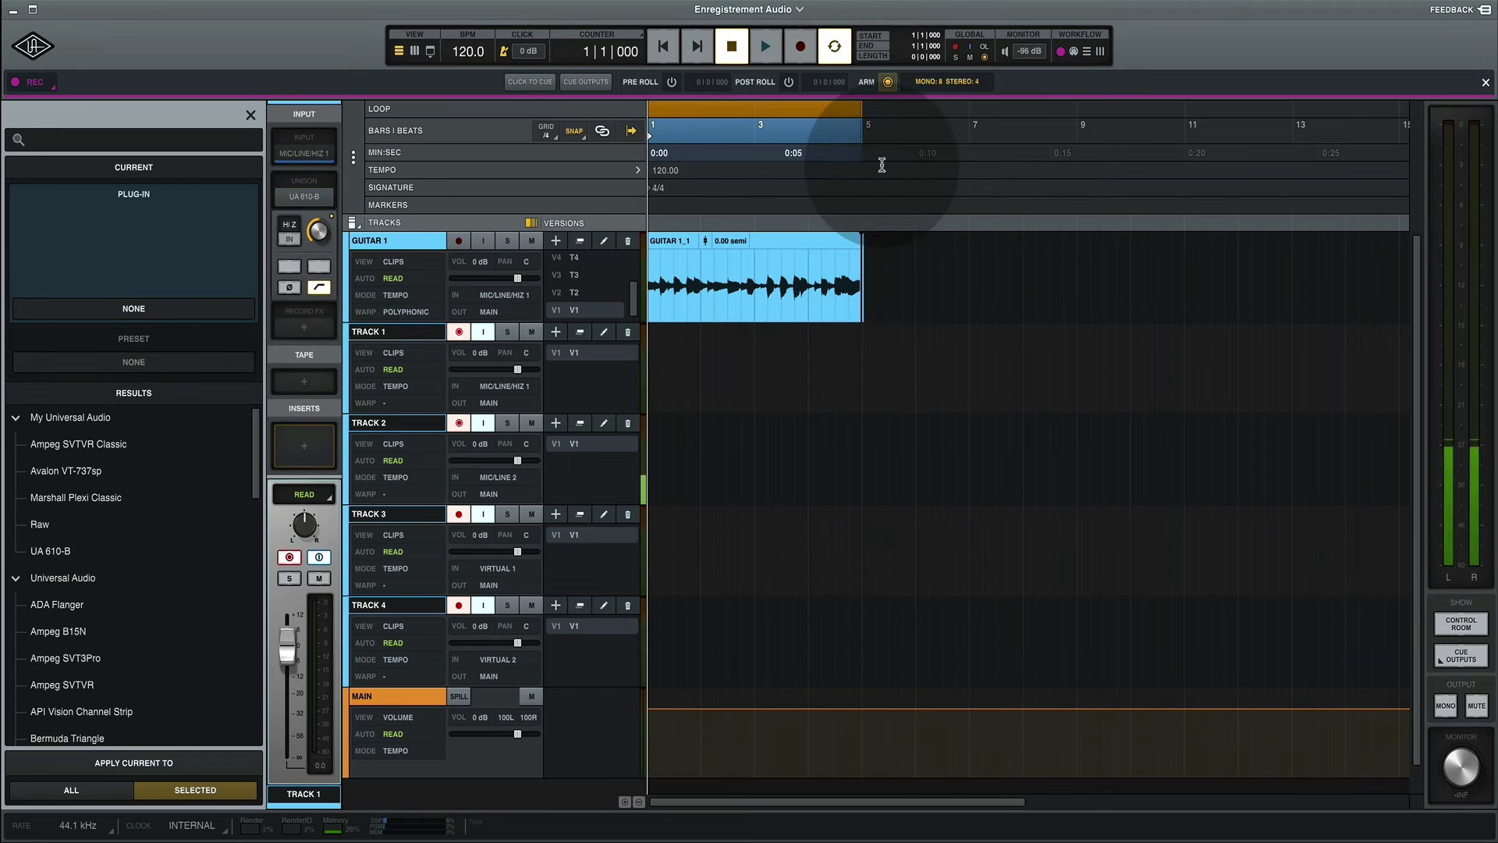
# - Record a looped pass on TRACK 1 to TRACK 4, stop, and disarm the four tracks
pyautogui.press('r')
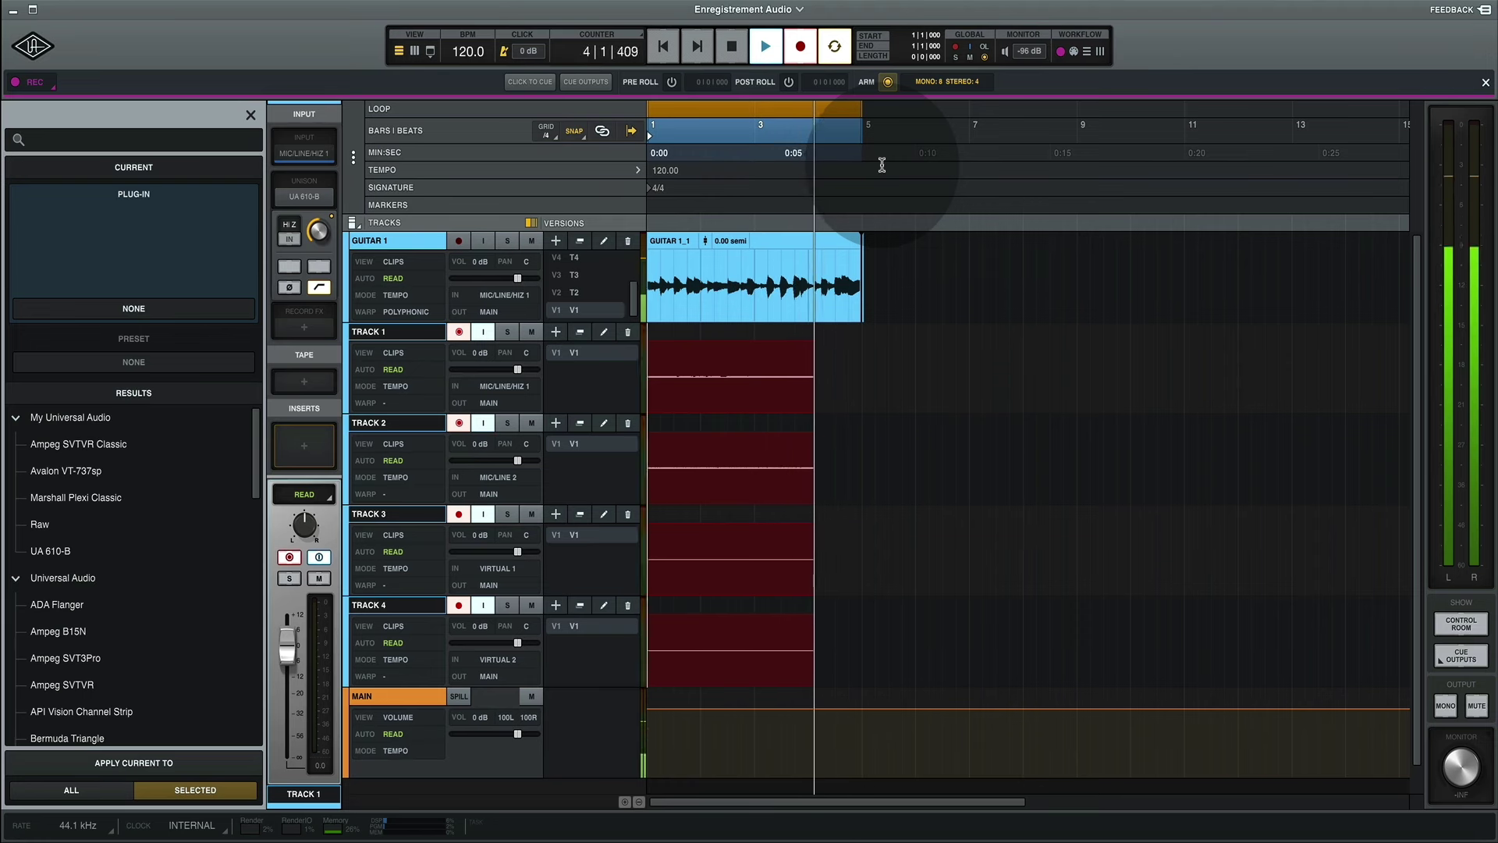
pyautogui.press('space')
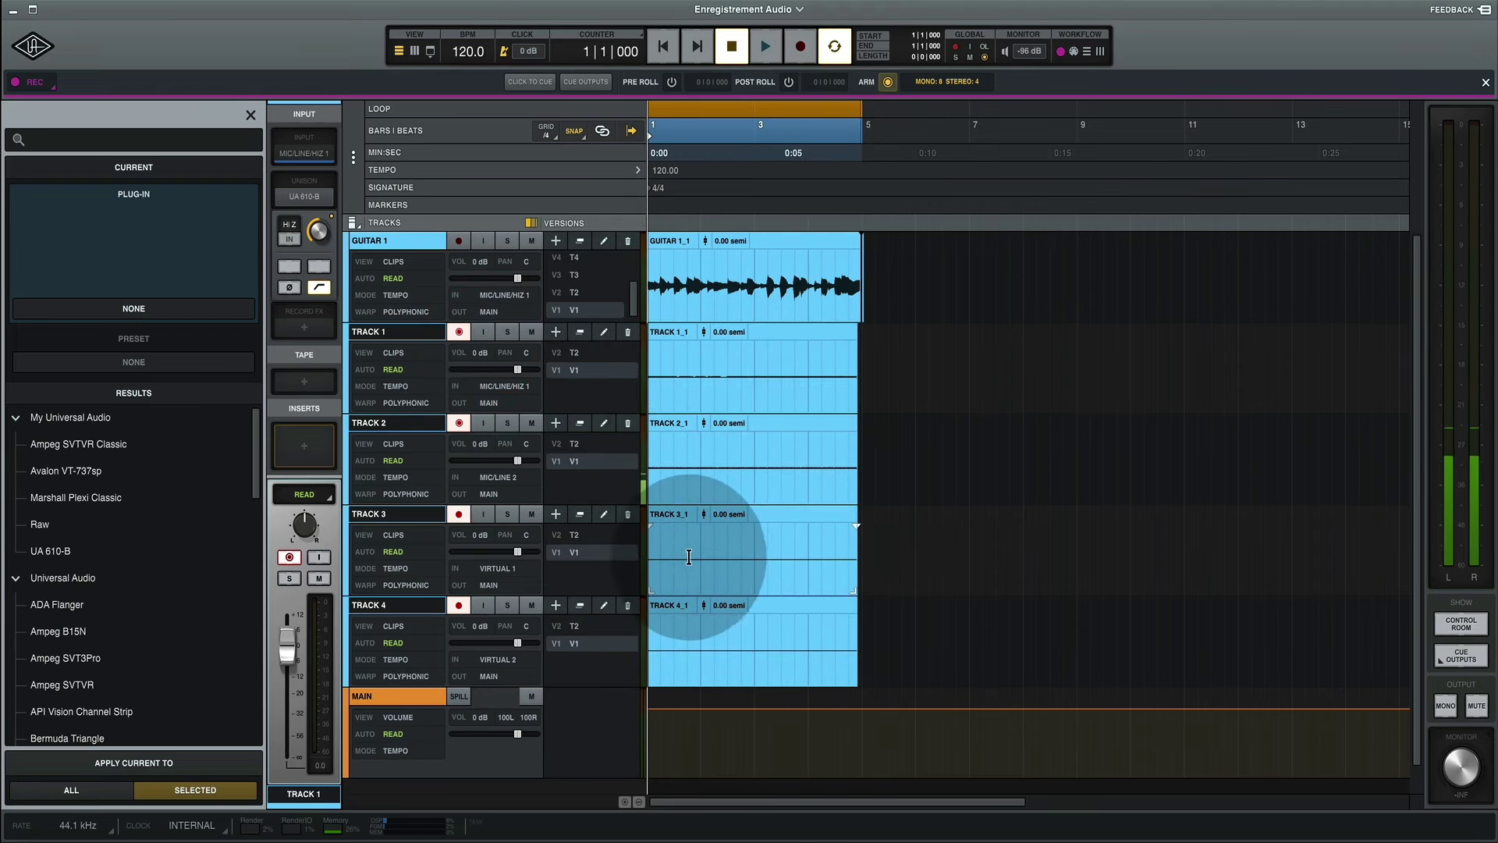
pyautogui.click(567, 494)
pyautogui.click(467, 336)
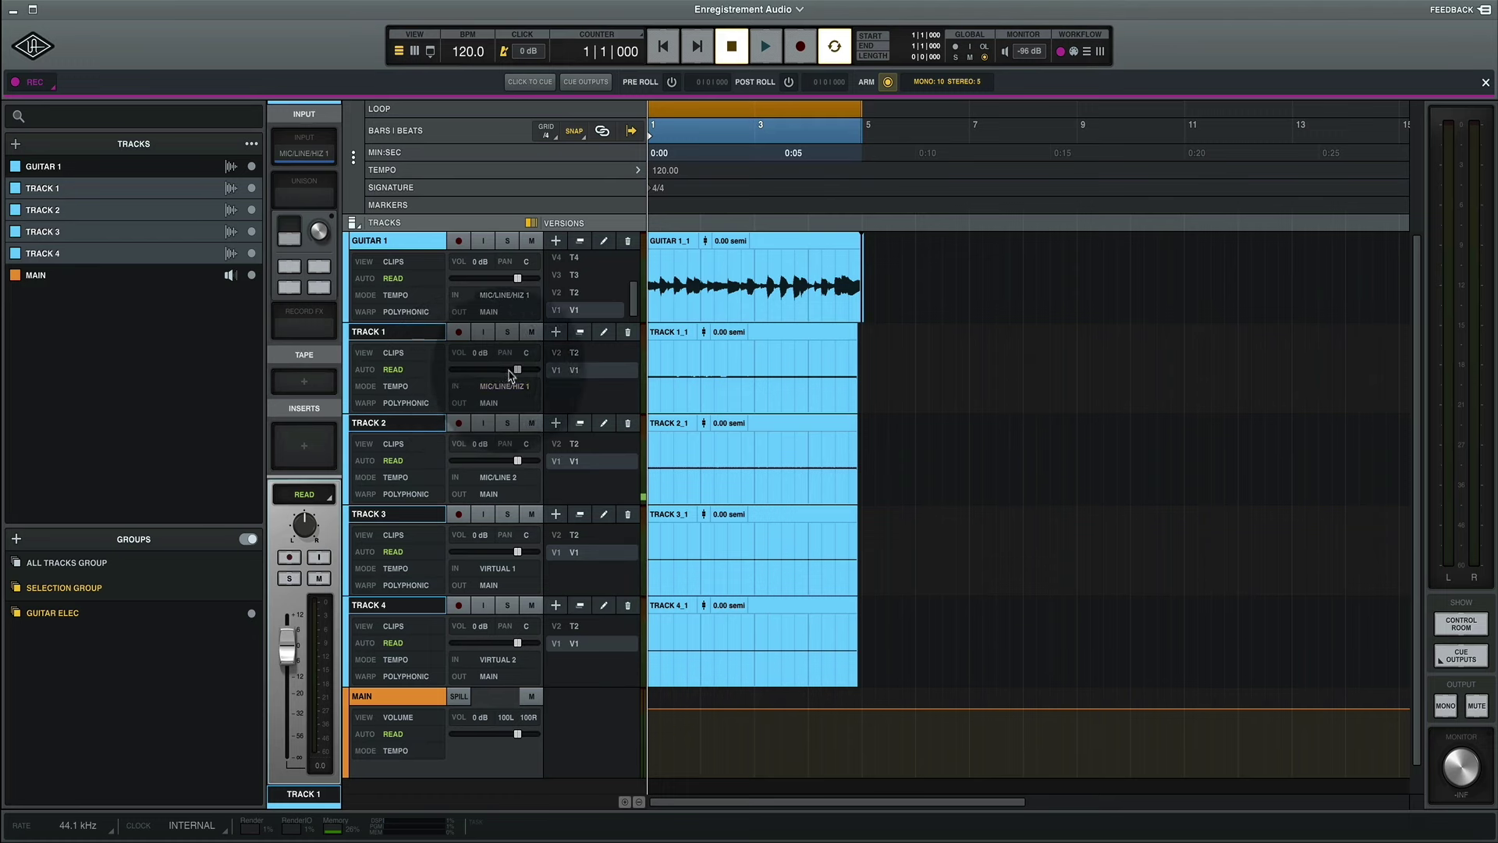
# - Turn off loop playback and switch off Selection Group, leaving only the GUITAR ELEC group active
pyautogui.click(836, 55)
pyautogui.click(835, 48)
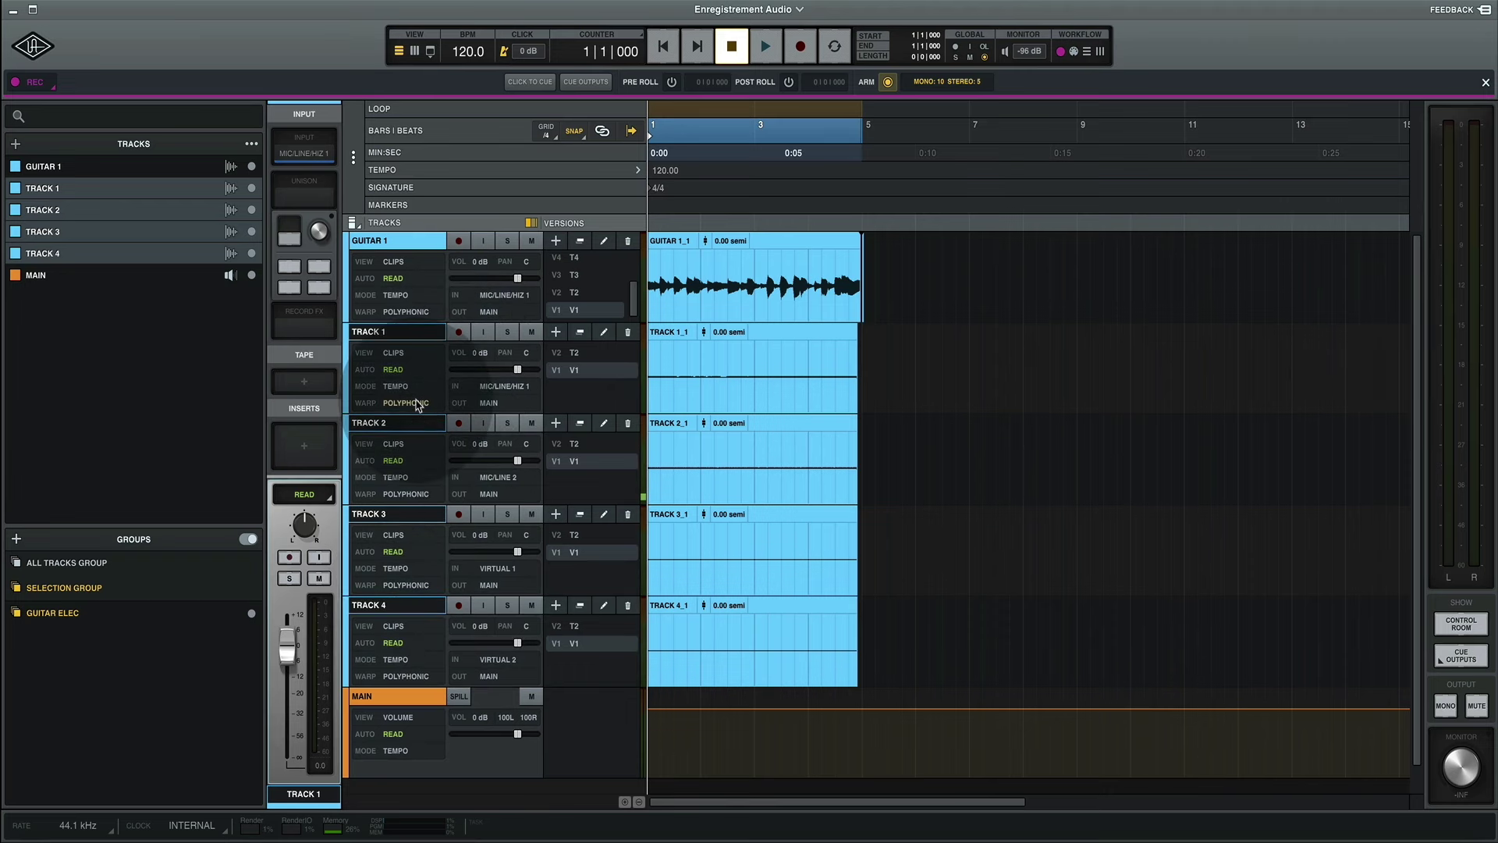
pyautogui.click(100, 610)
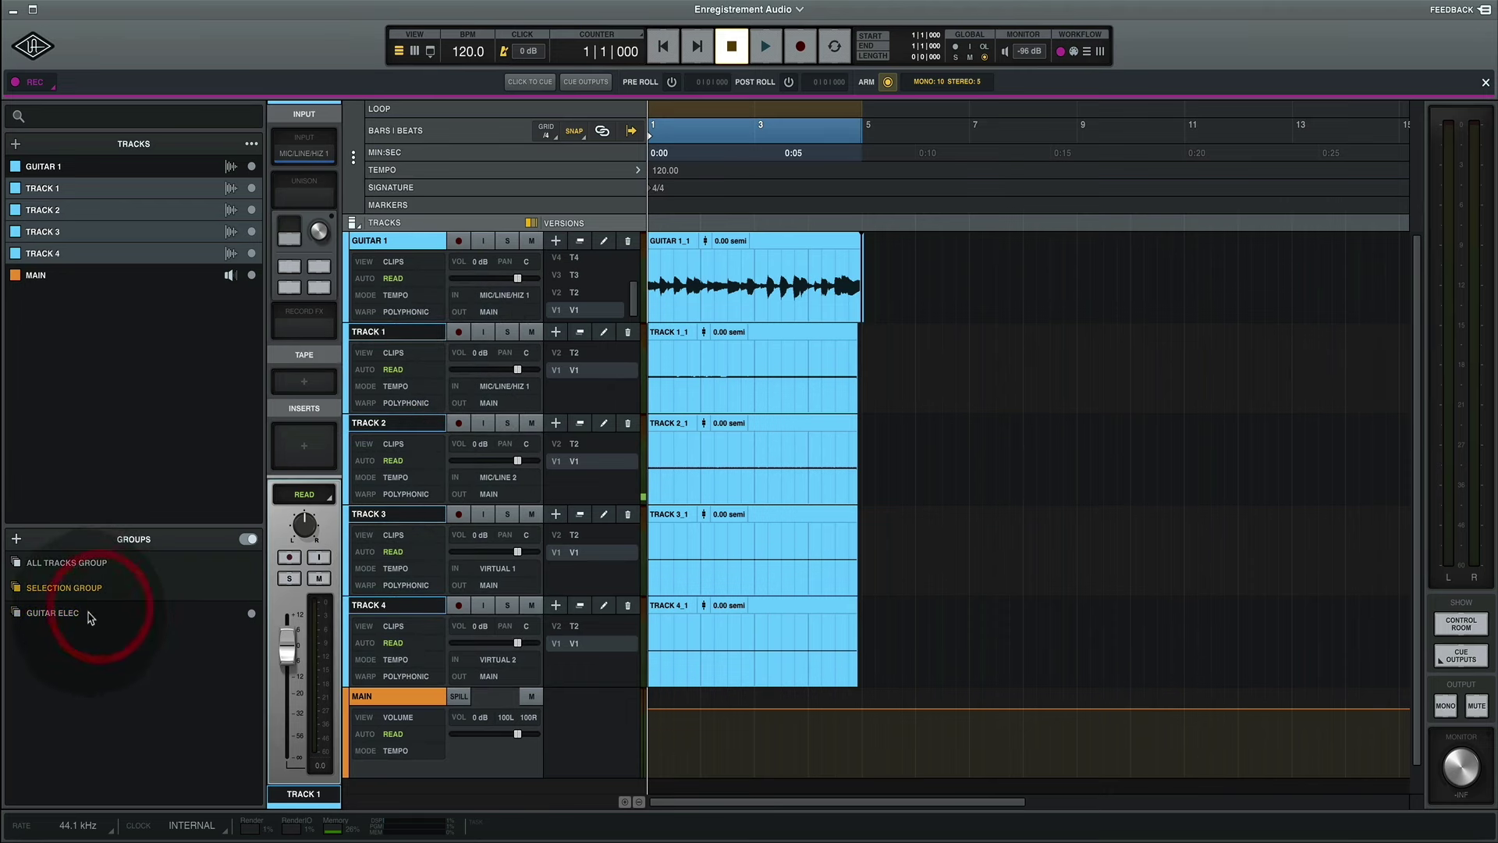
pyautogui.click(72, 616)
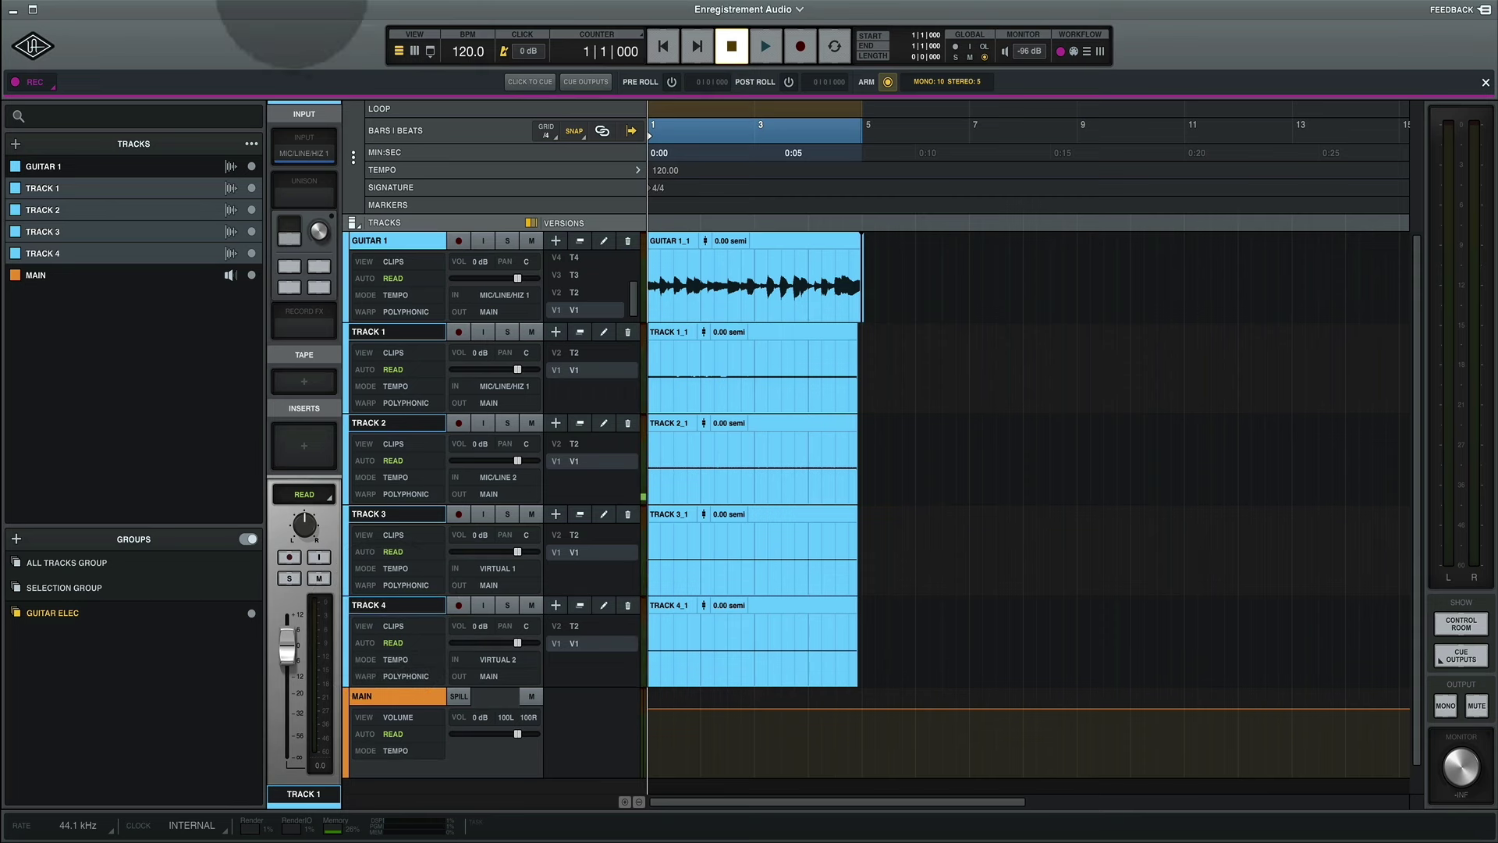
# - Enable Console Tracking Mode in the session's transport options
pyautogui.click(262, 8)
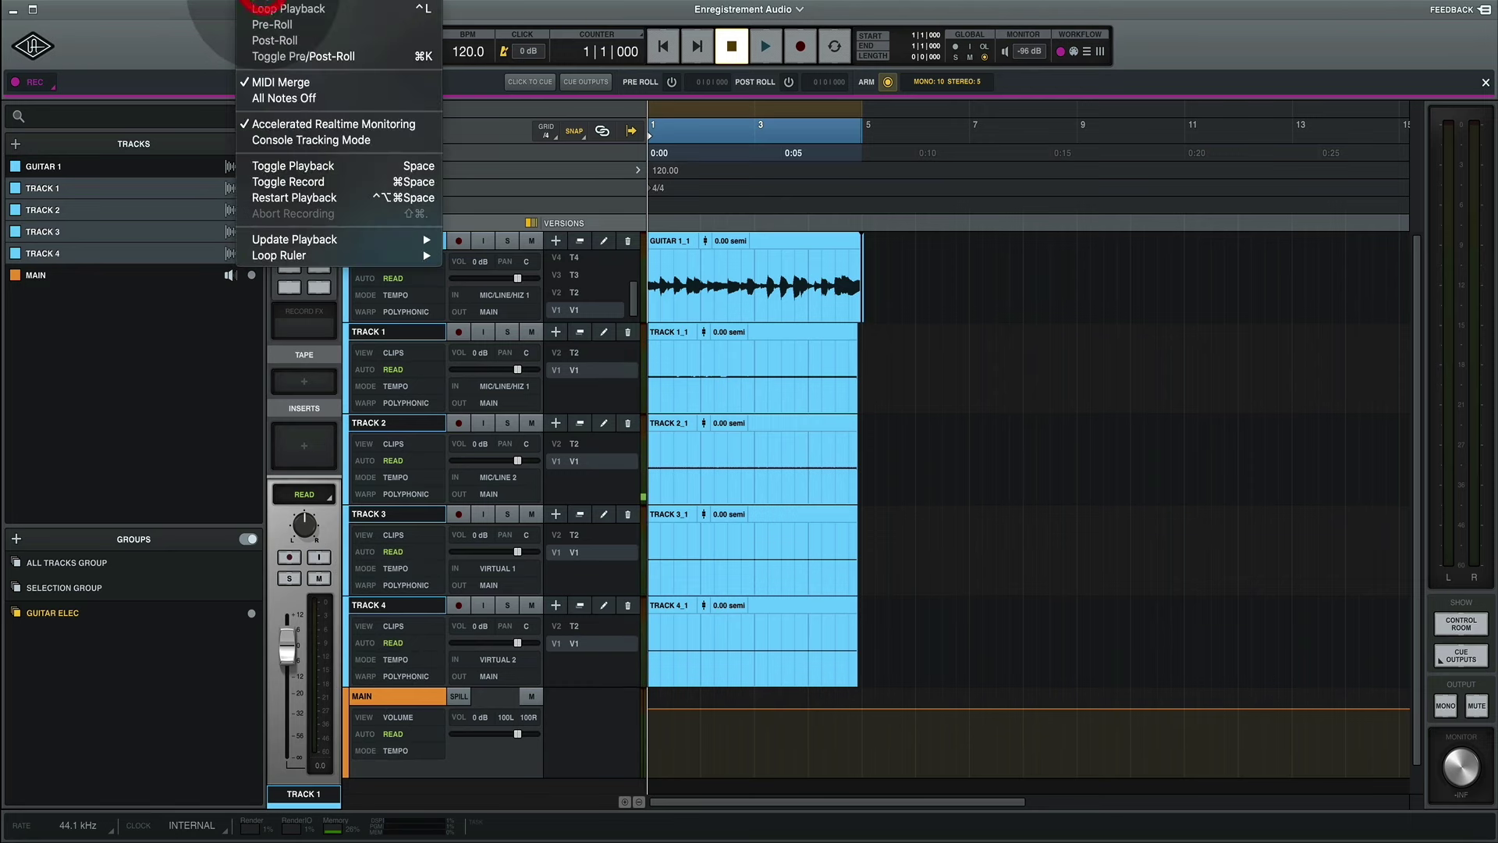
pyautogui.click(310, 142)
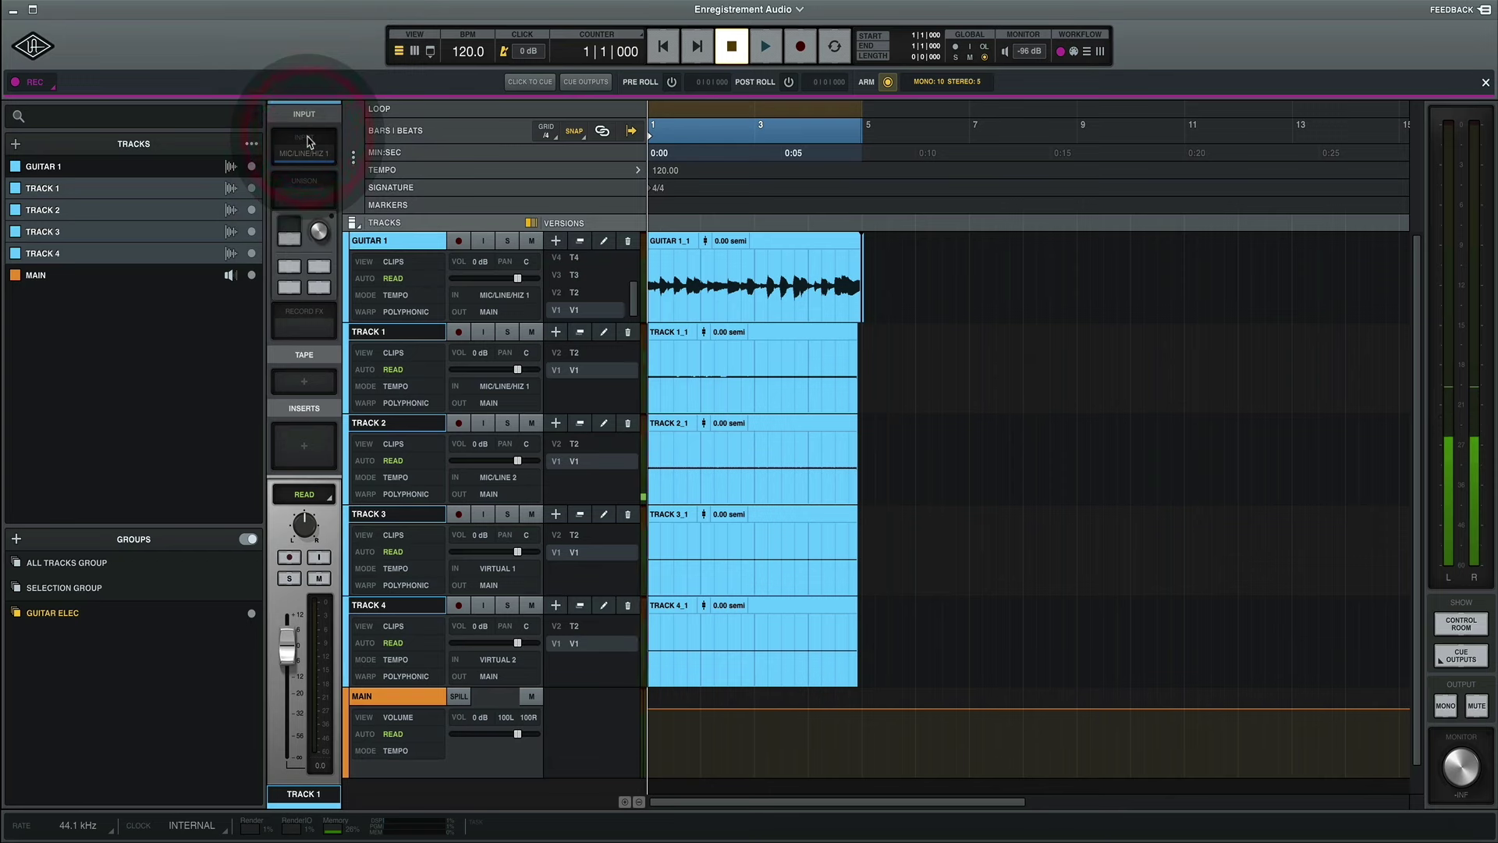
pyautogui.scroll(-1, 522, 659)
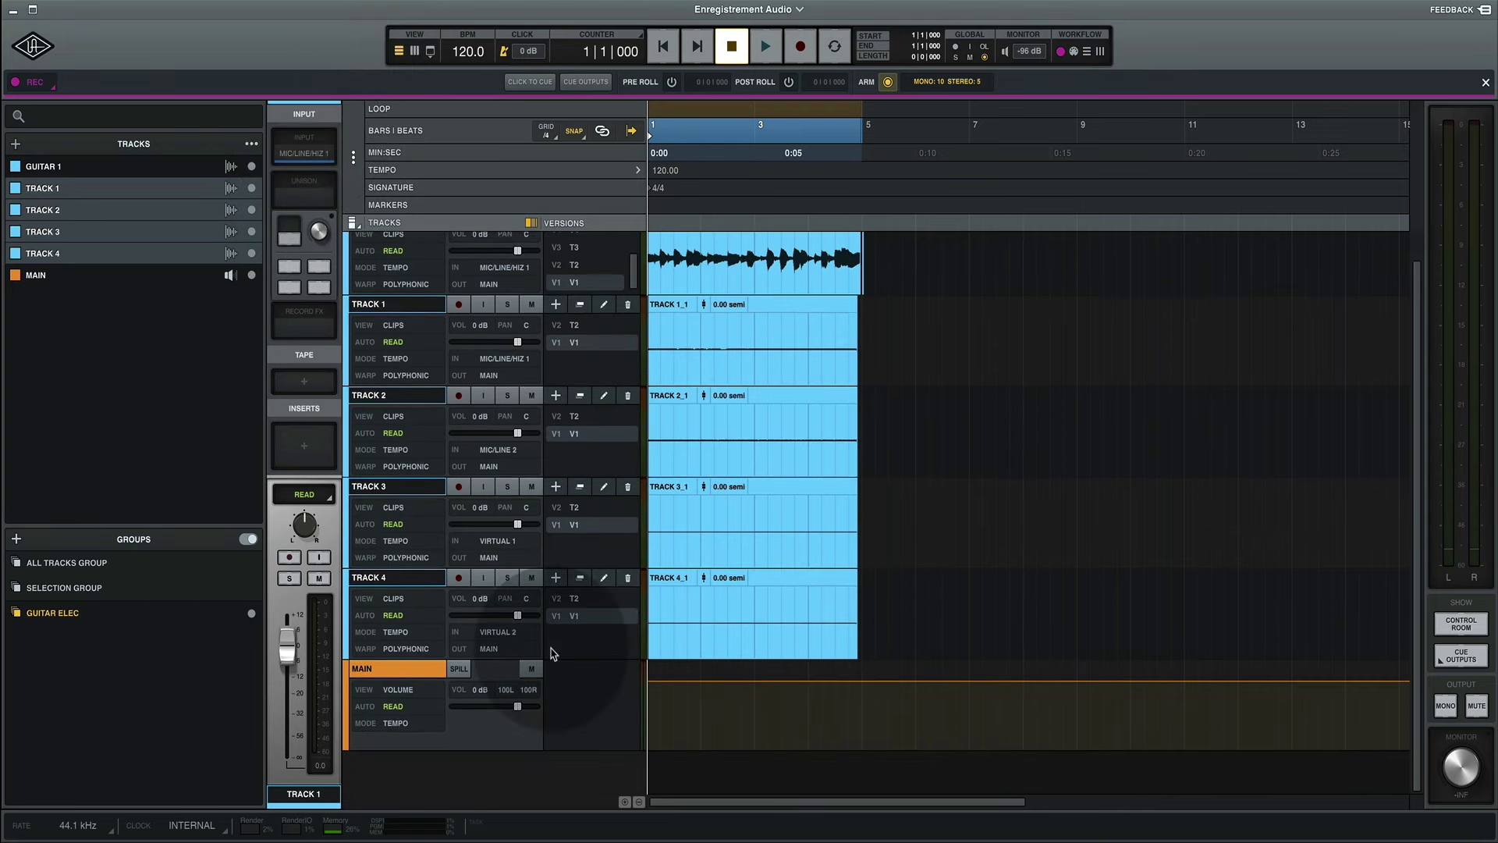
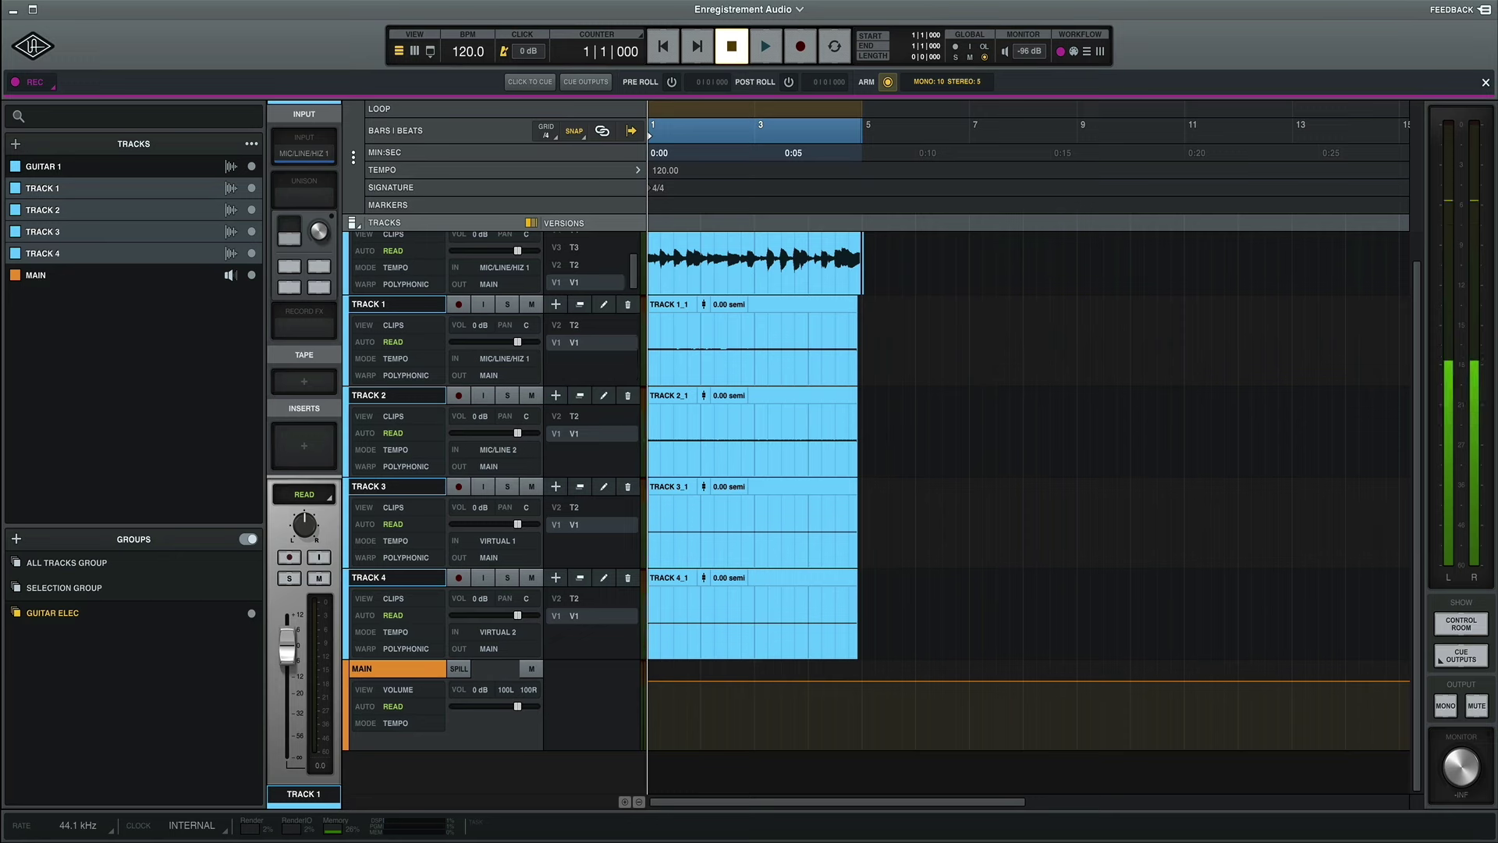
# - Switch from the timeline to the mixer and show the channels' inserts, sends, cues and output sections
pyautogui.click(388, 9)
pyautogui.moveTo(500, 8)
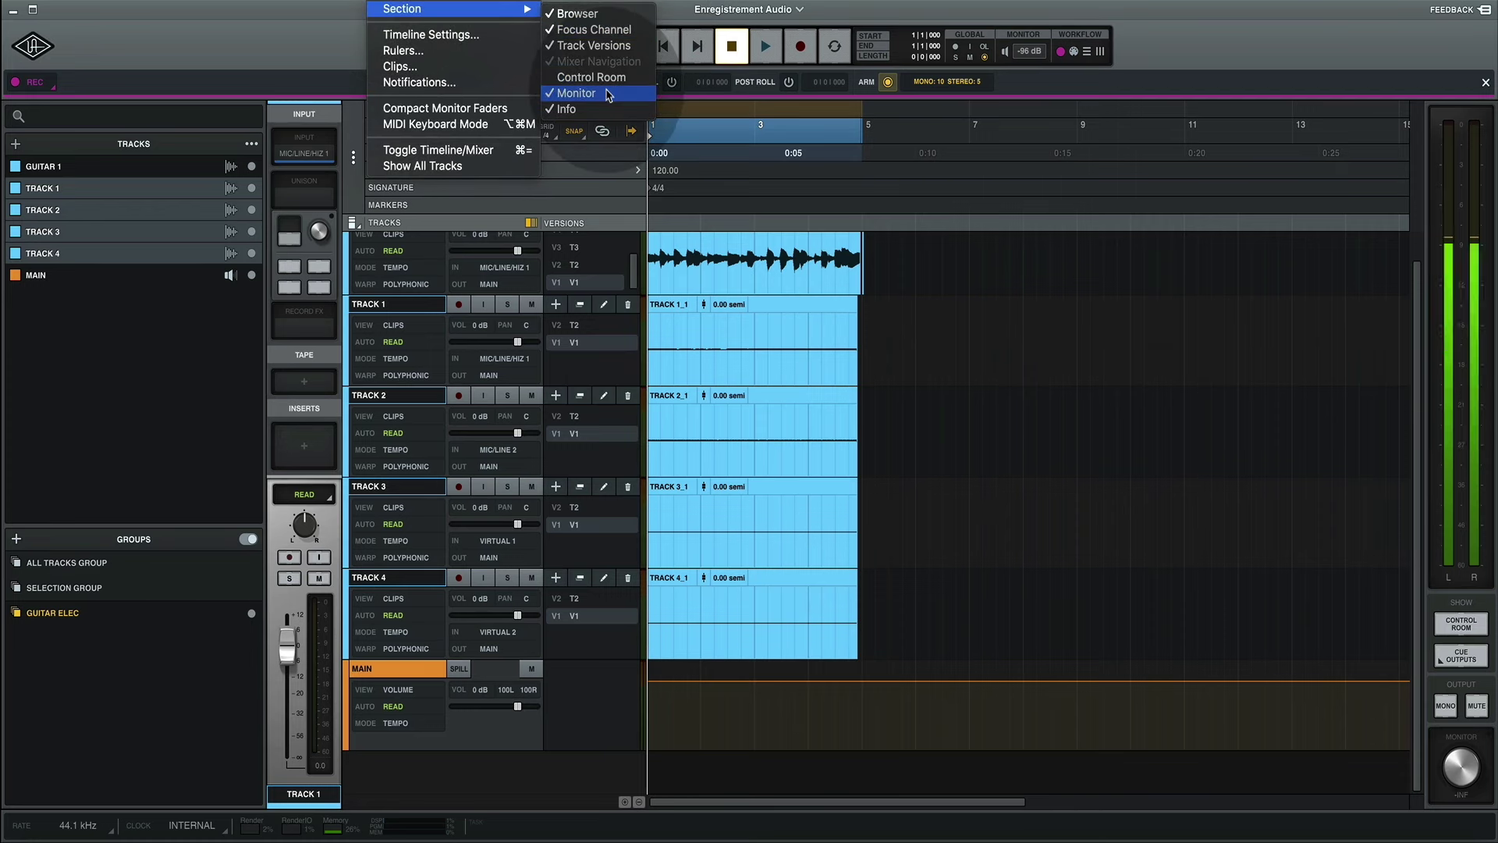
pyautogui.click(438, 150)
pyautogui.click(311, 167)
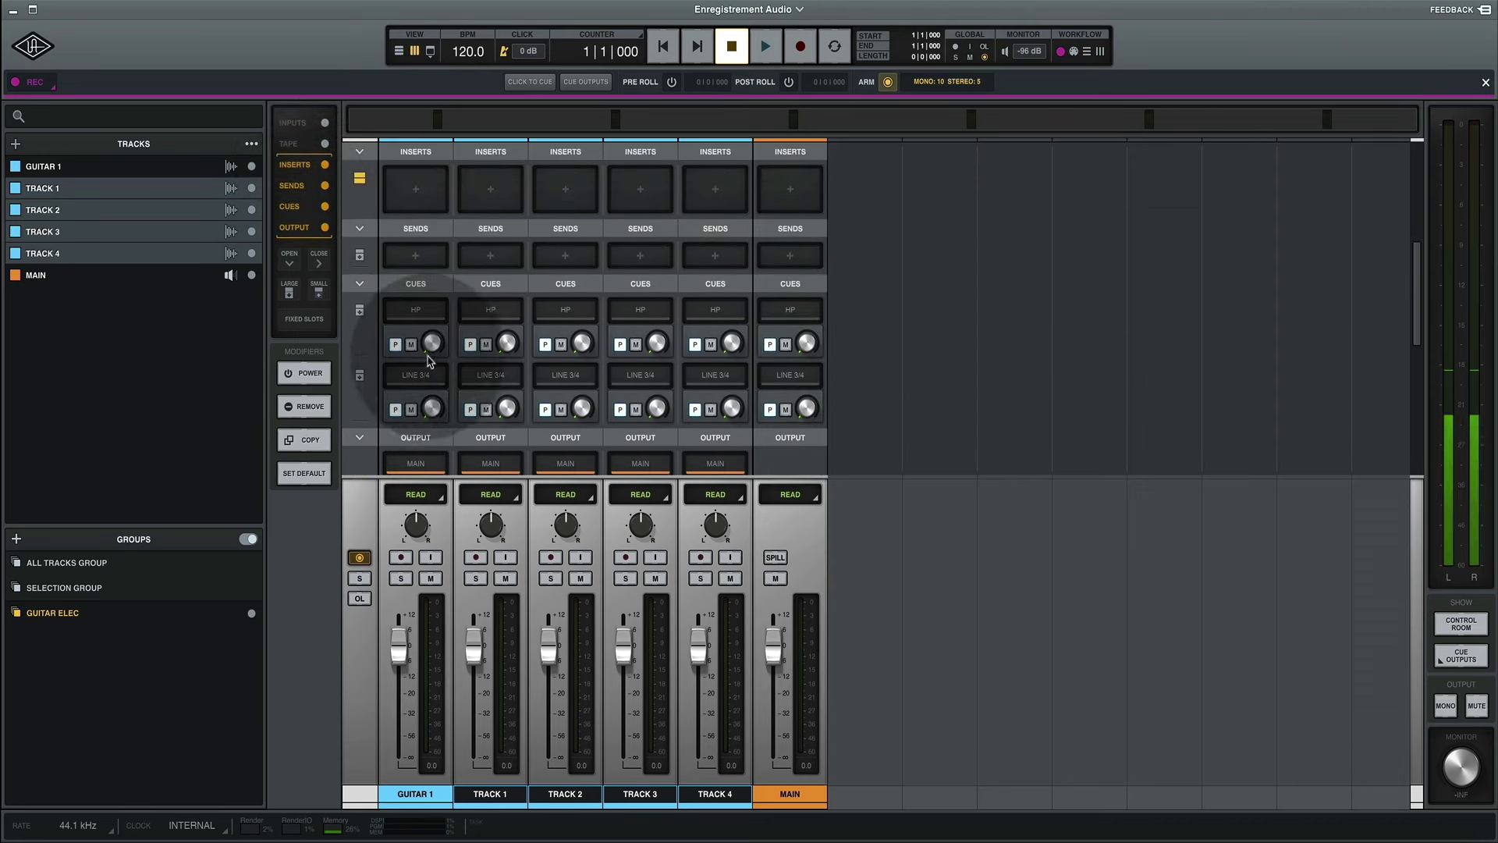
# - Expand and collapse the HP cue section and examine the cue level knobs on GUITAR 1 and TRACK 1
pyautogui.click(358, 312)
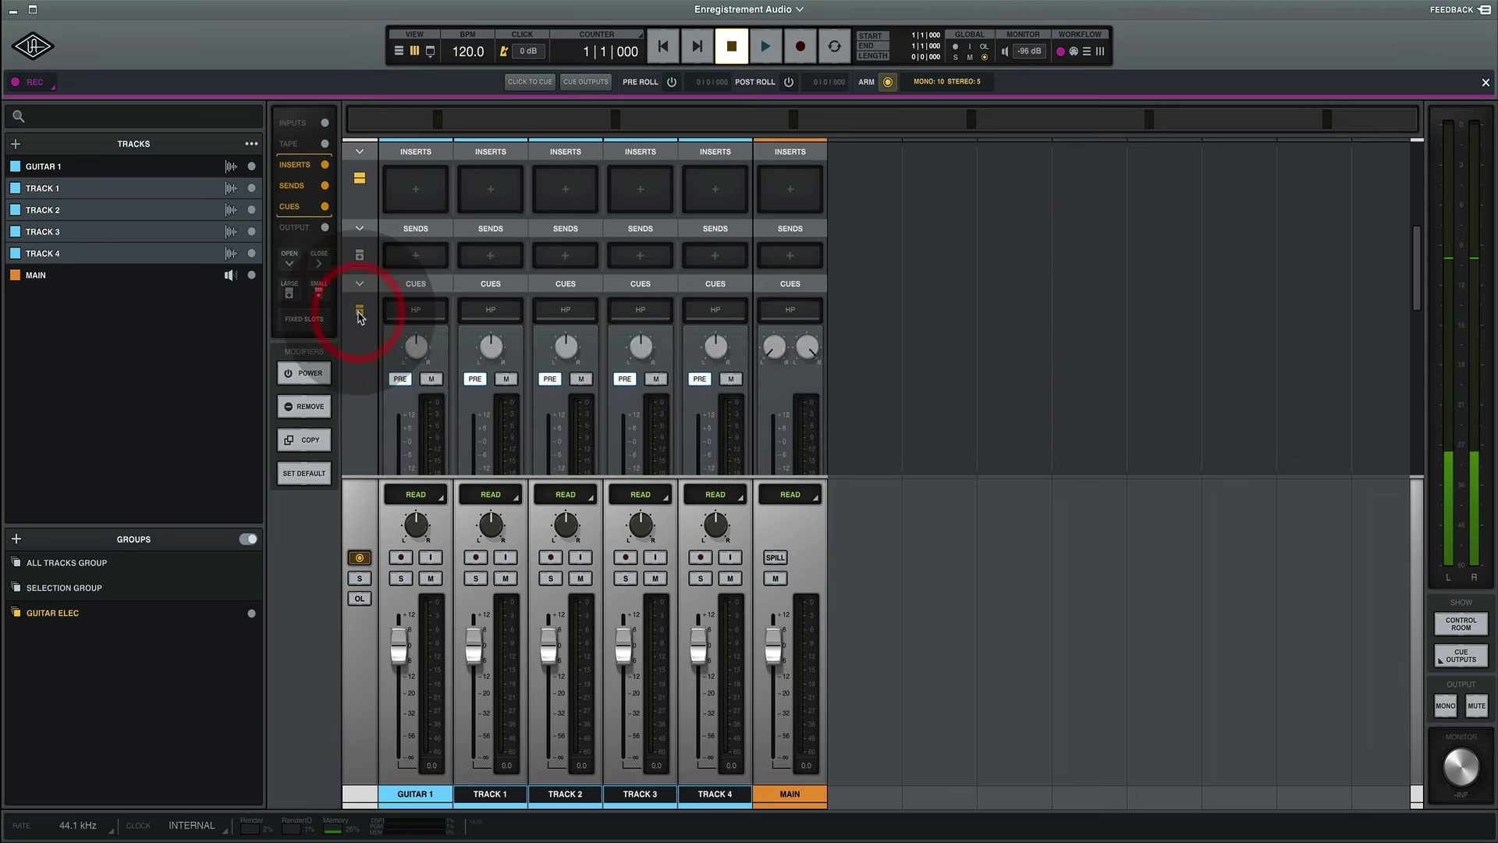
pyautogui.click(359, 312)
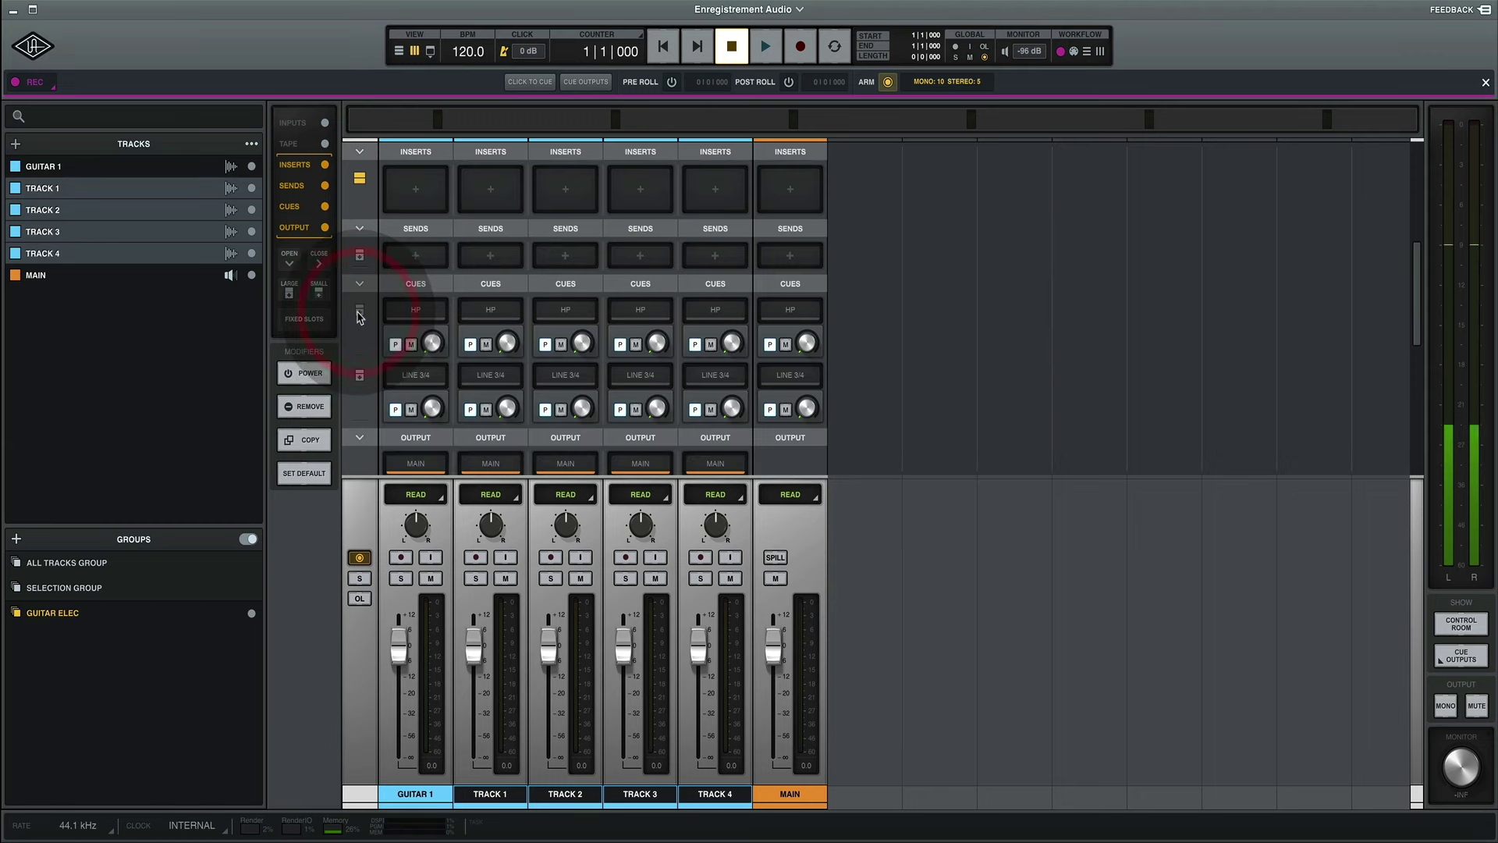
pyautogui.click(359, 312)
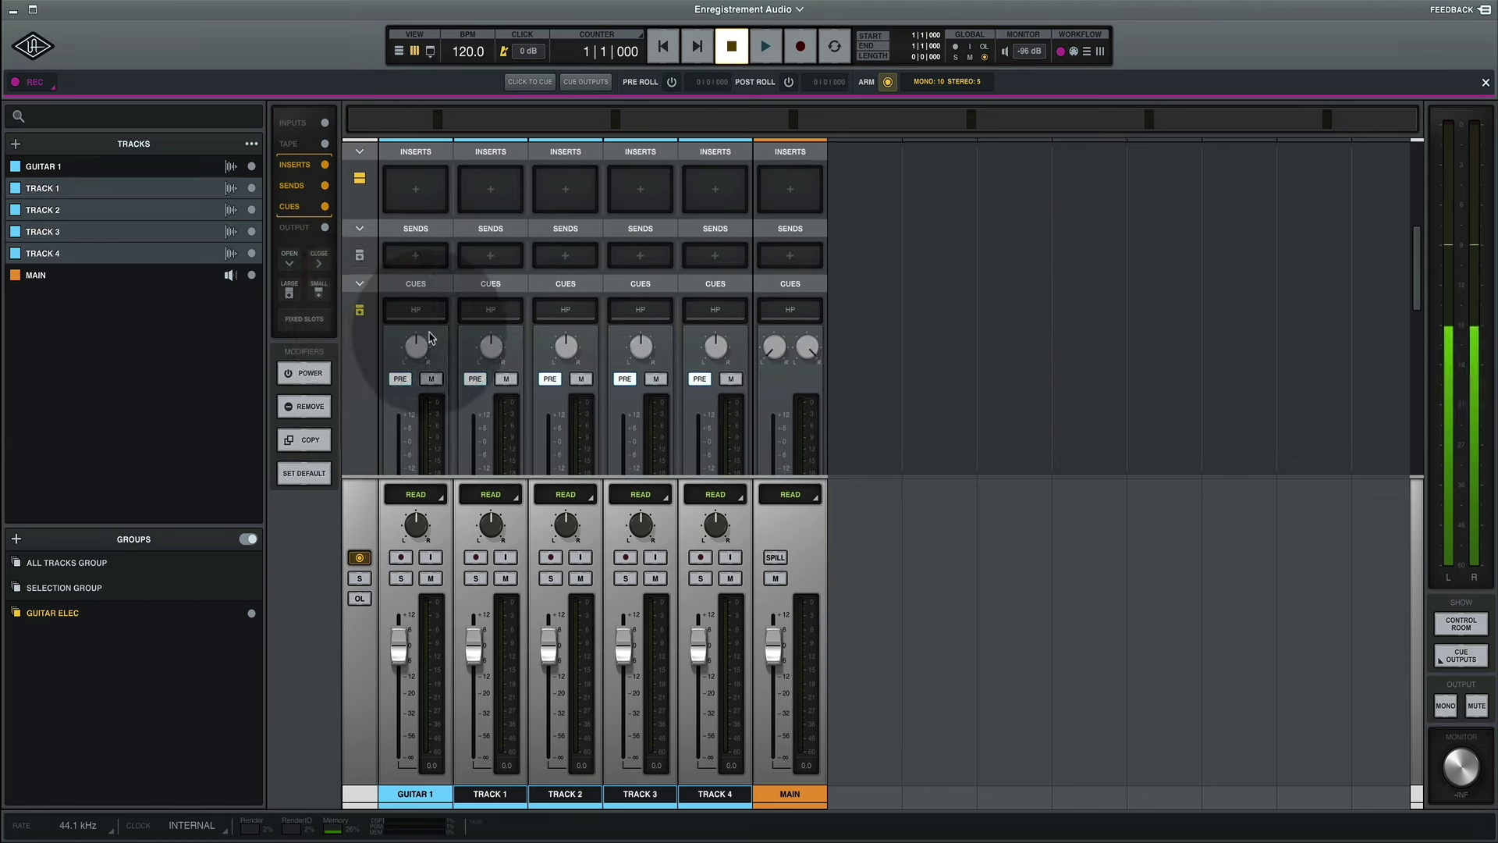
pyautogui.click(358, 151)
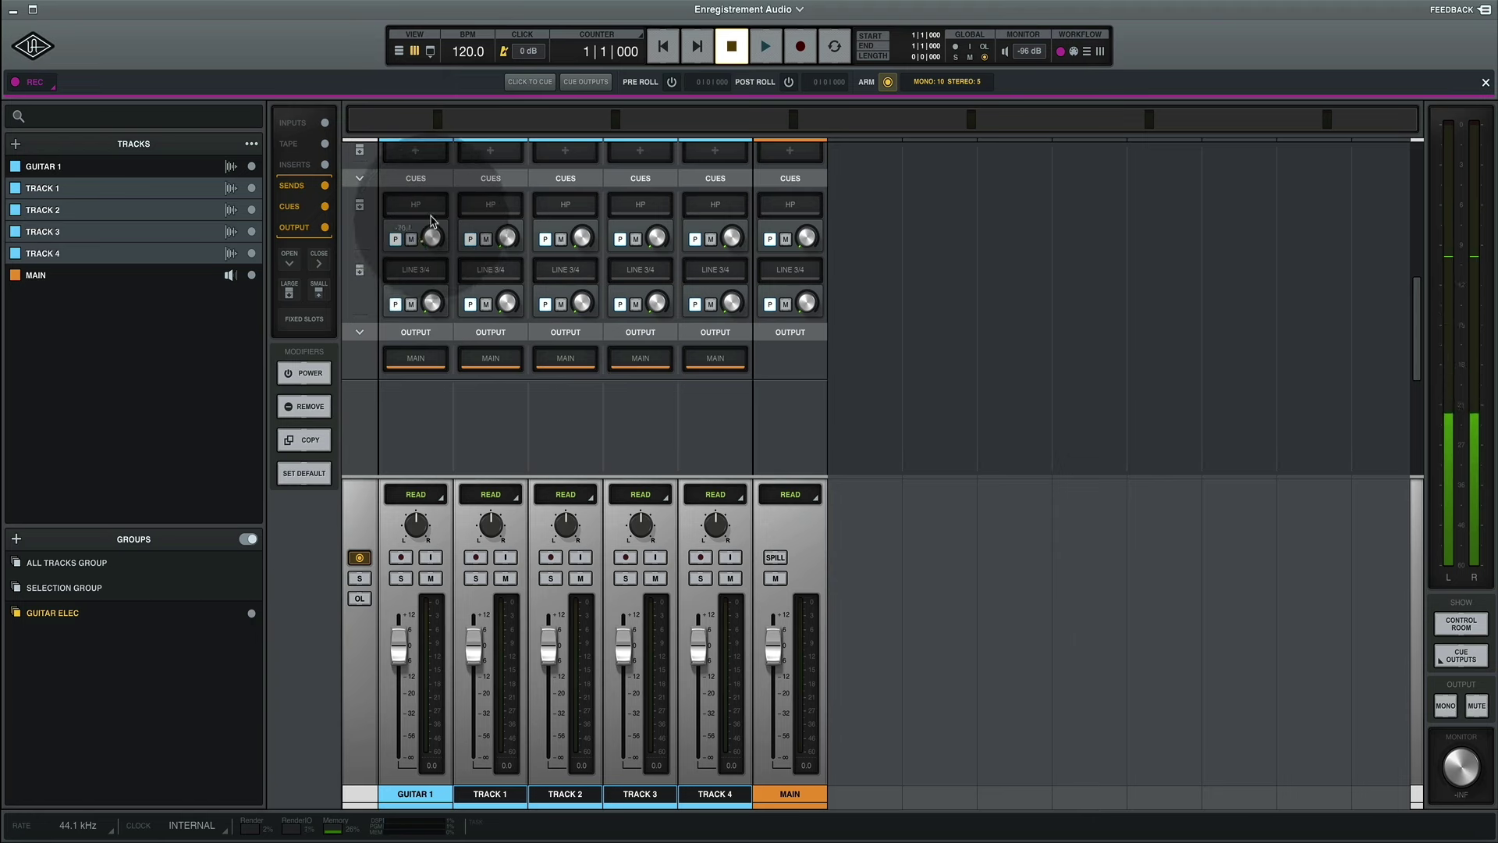
pyautogui.click(430, 234)
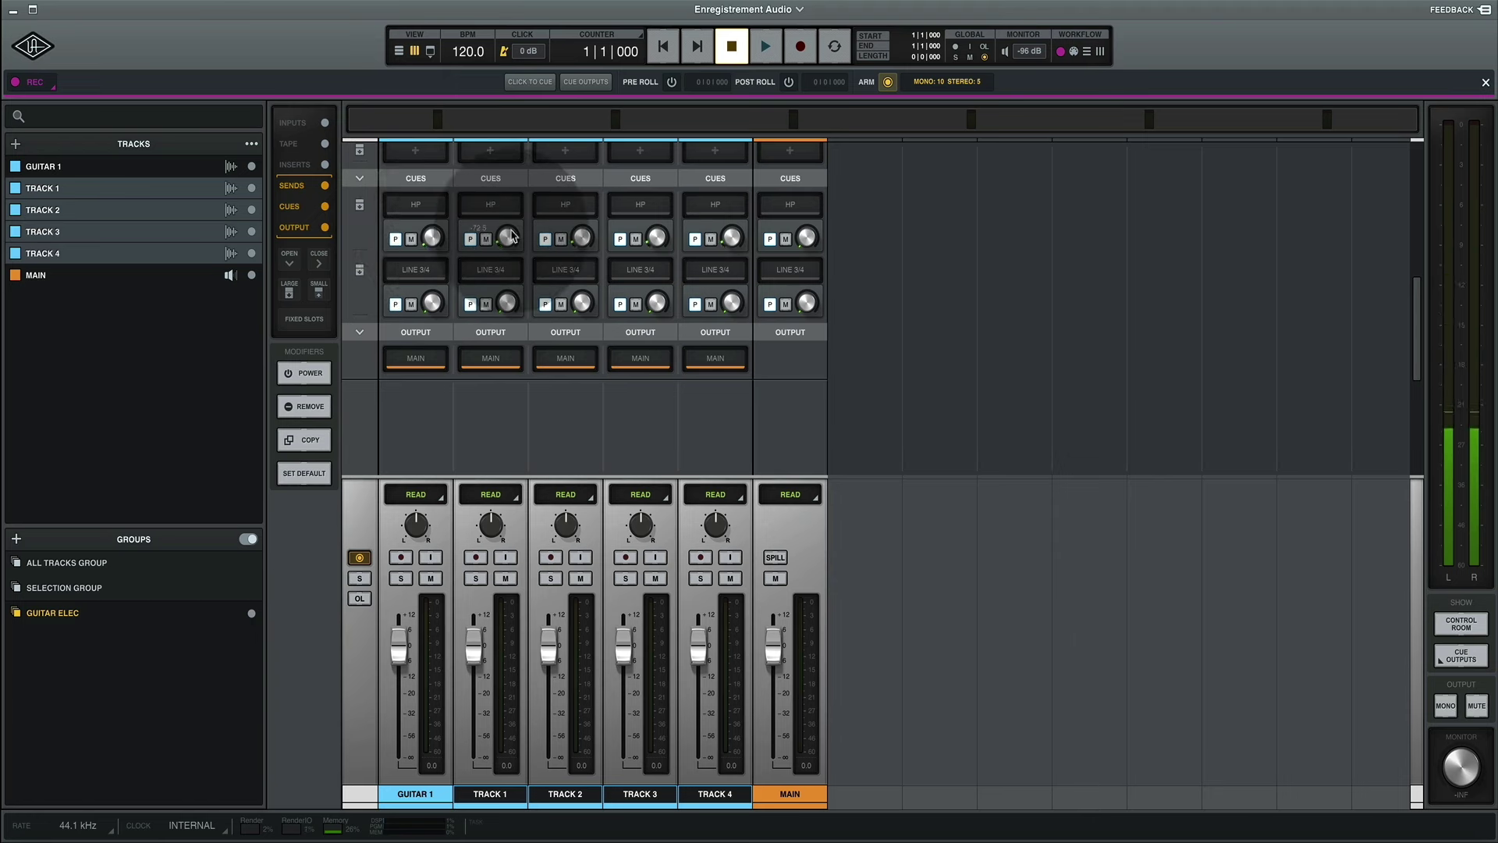
pyautogui.moveTo(513, 236); pyautogui.dragTo(508, 245)
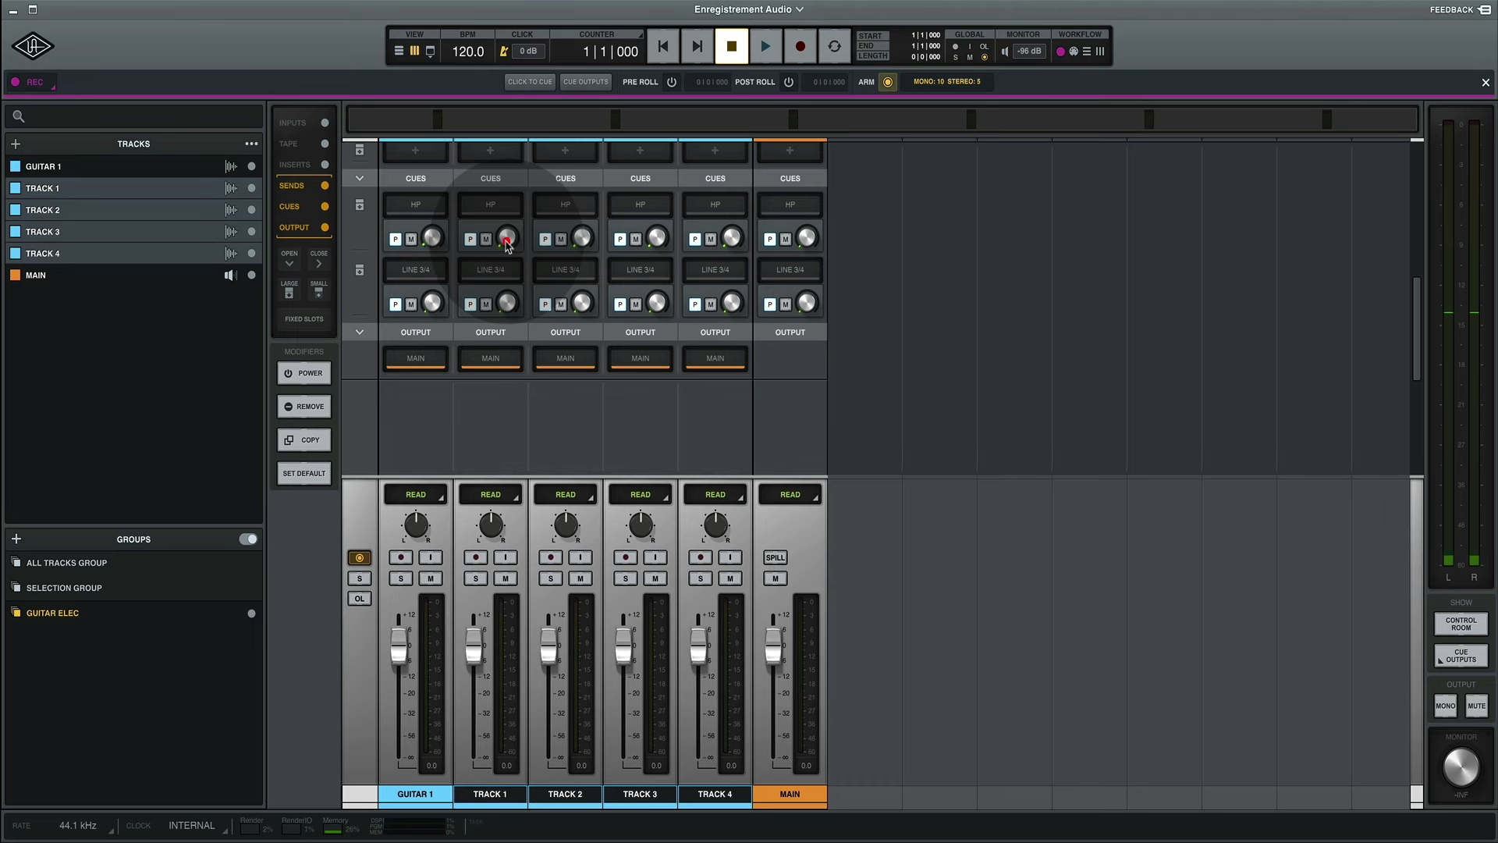
# - Toggle the pre-fader and mute switches of GUITAR 1's HP cue, returning each to its original state
pyautogui.click(394, 241)
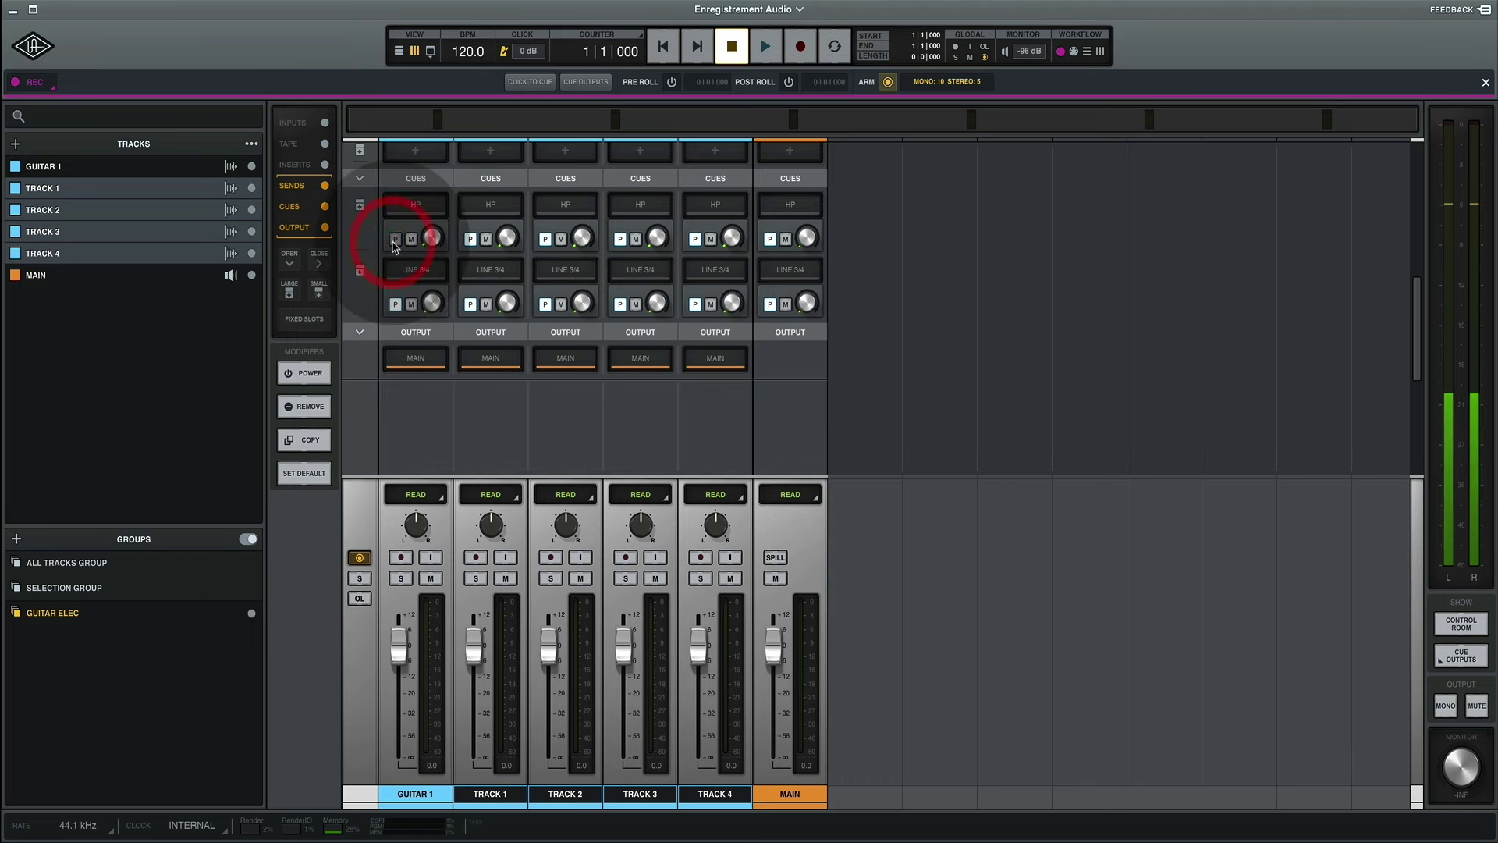
pyautogui.click(410, 241)
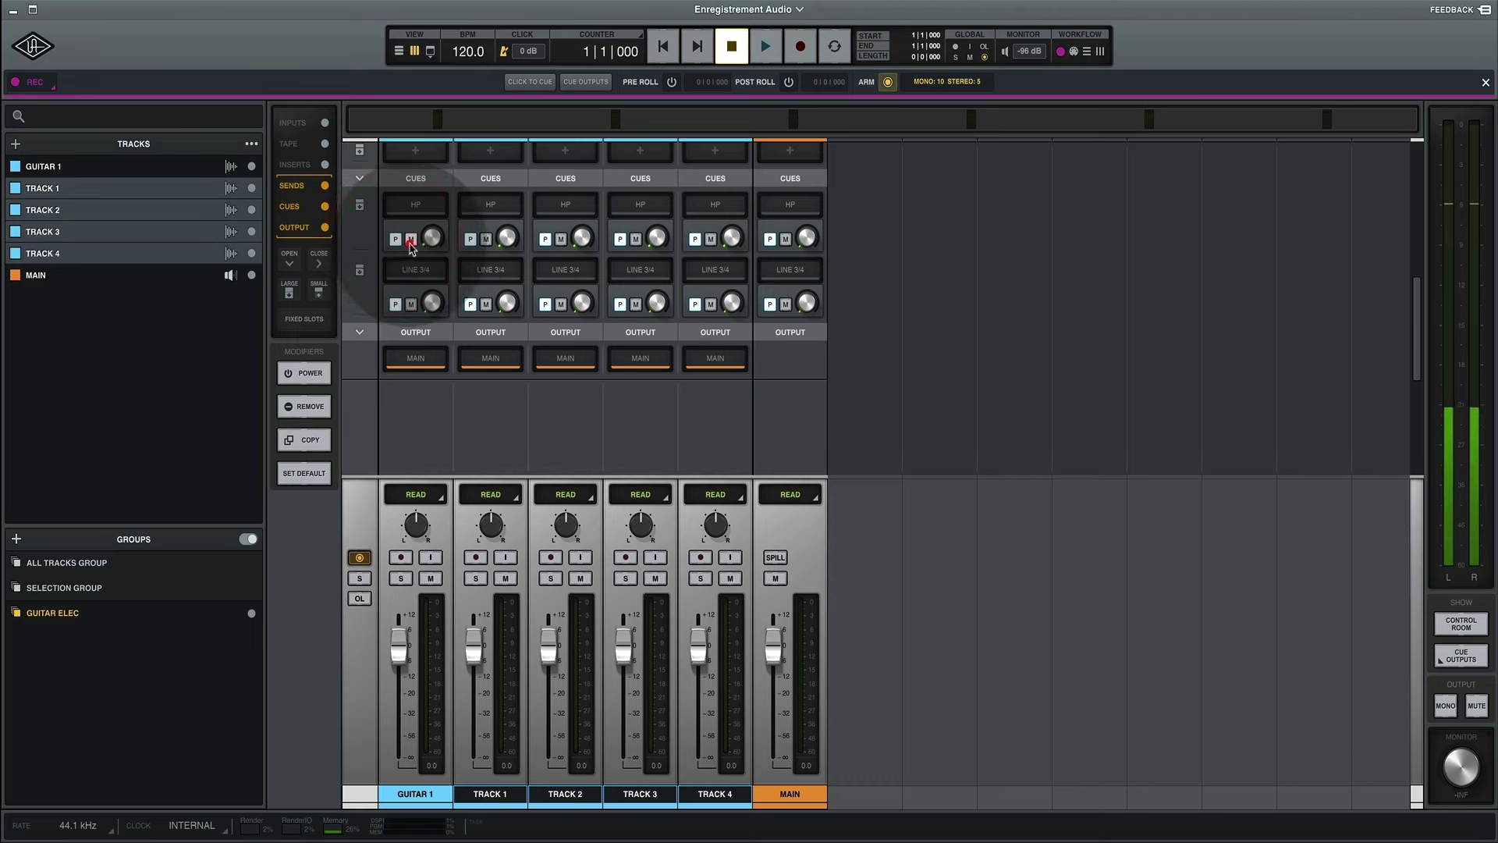
pyautogui.click(410, 241)
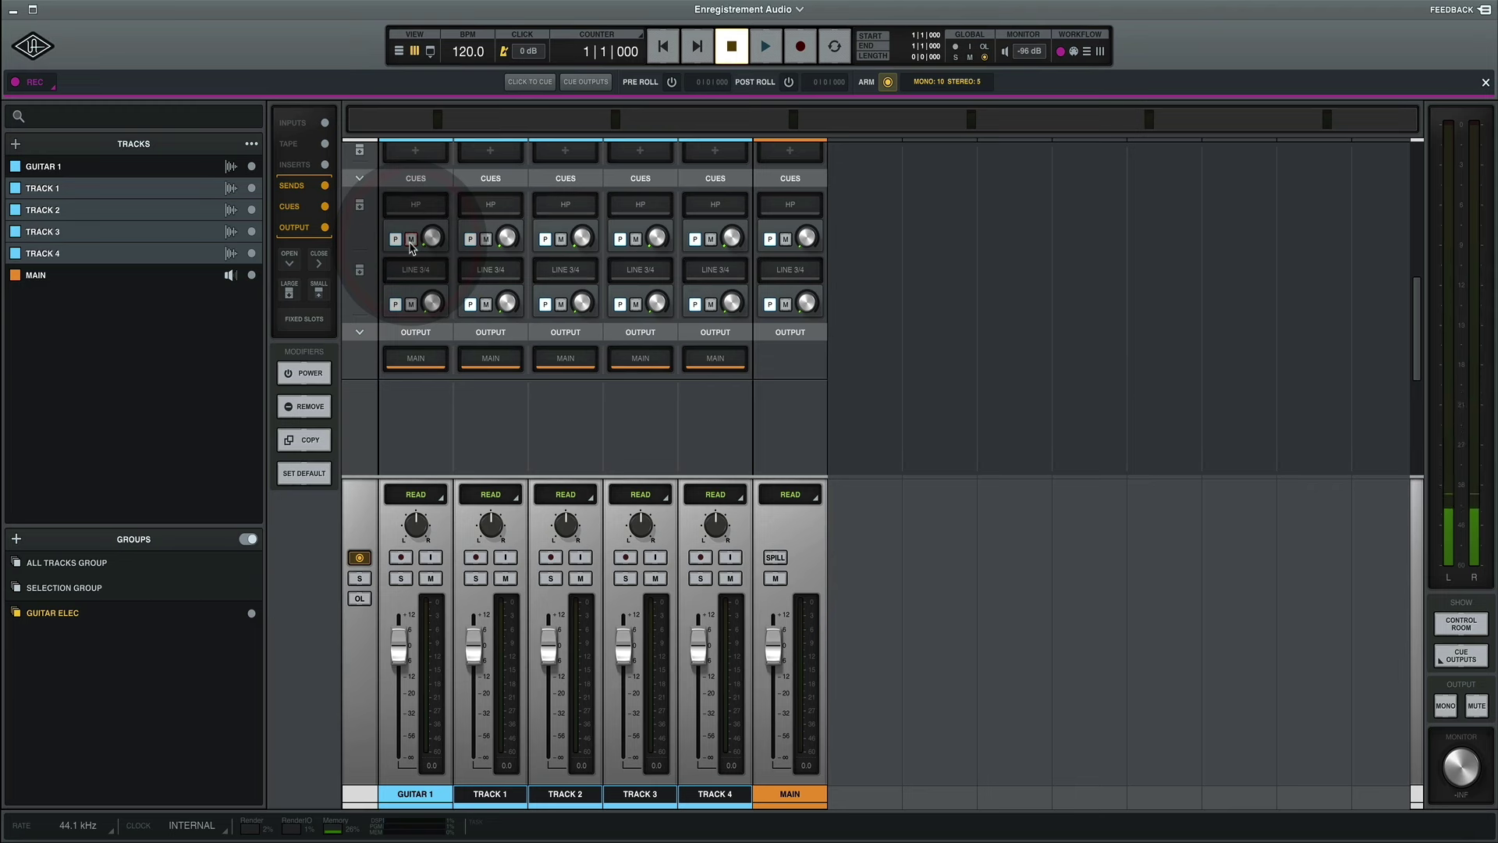
pyautogui.click(410, 240)
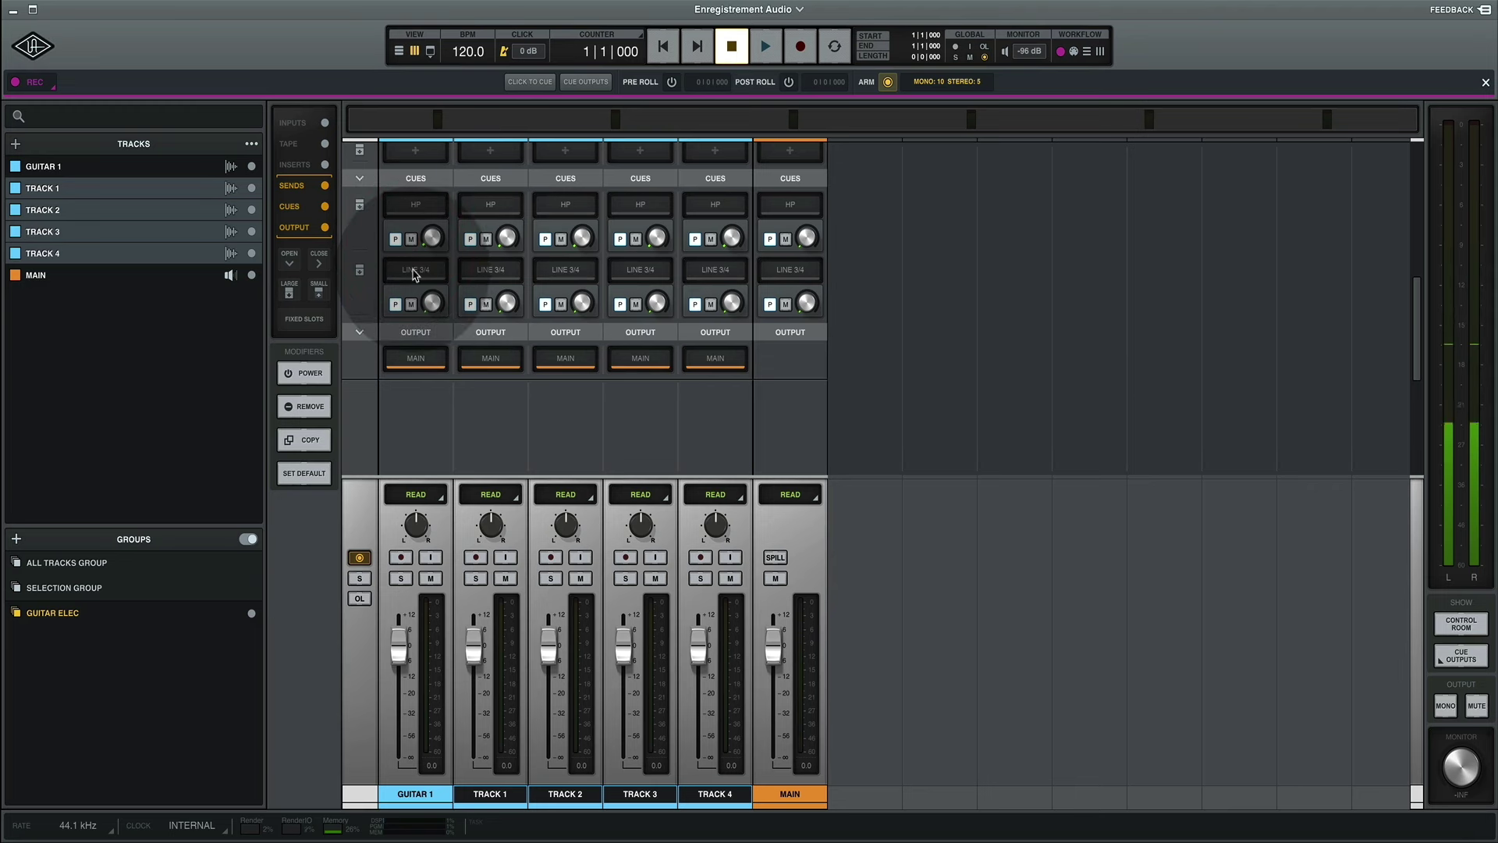
# - Open the cue output settings from GUITAR 1's LINE 3/4 cue to examine the HP and LINE 3/4 routing
pyautogui.click(413, 271)
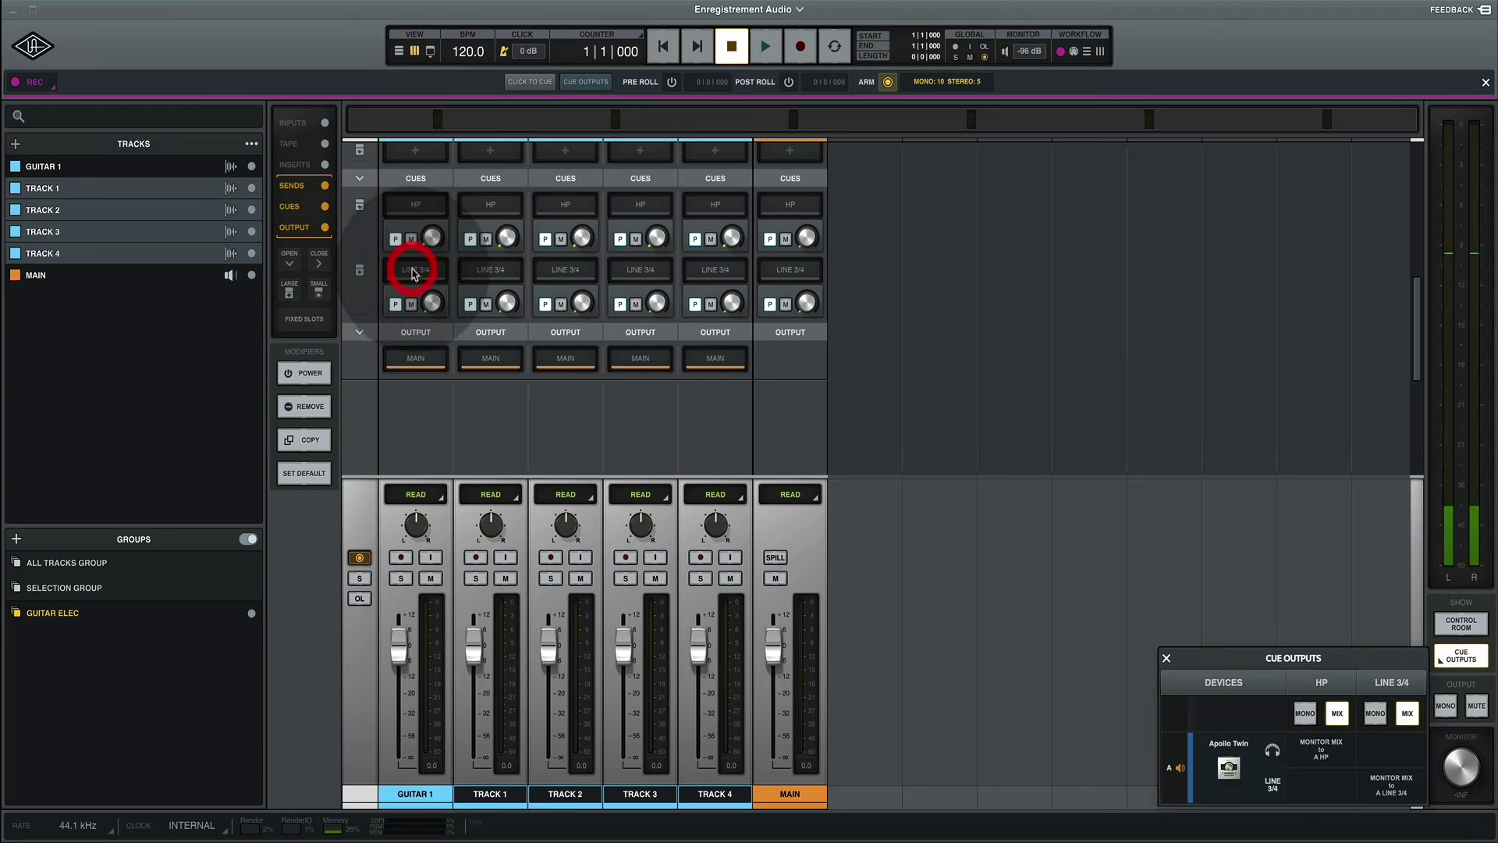
pyautogui.click(413, 271)
pyautogui.click(413, 272)
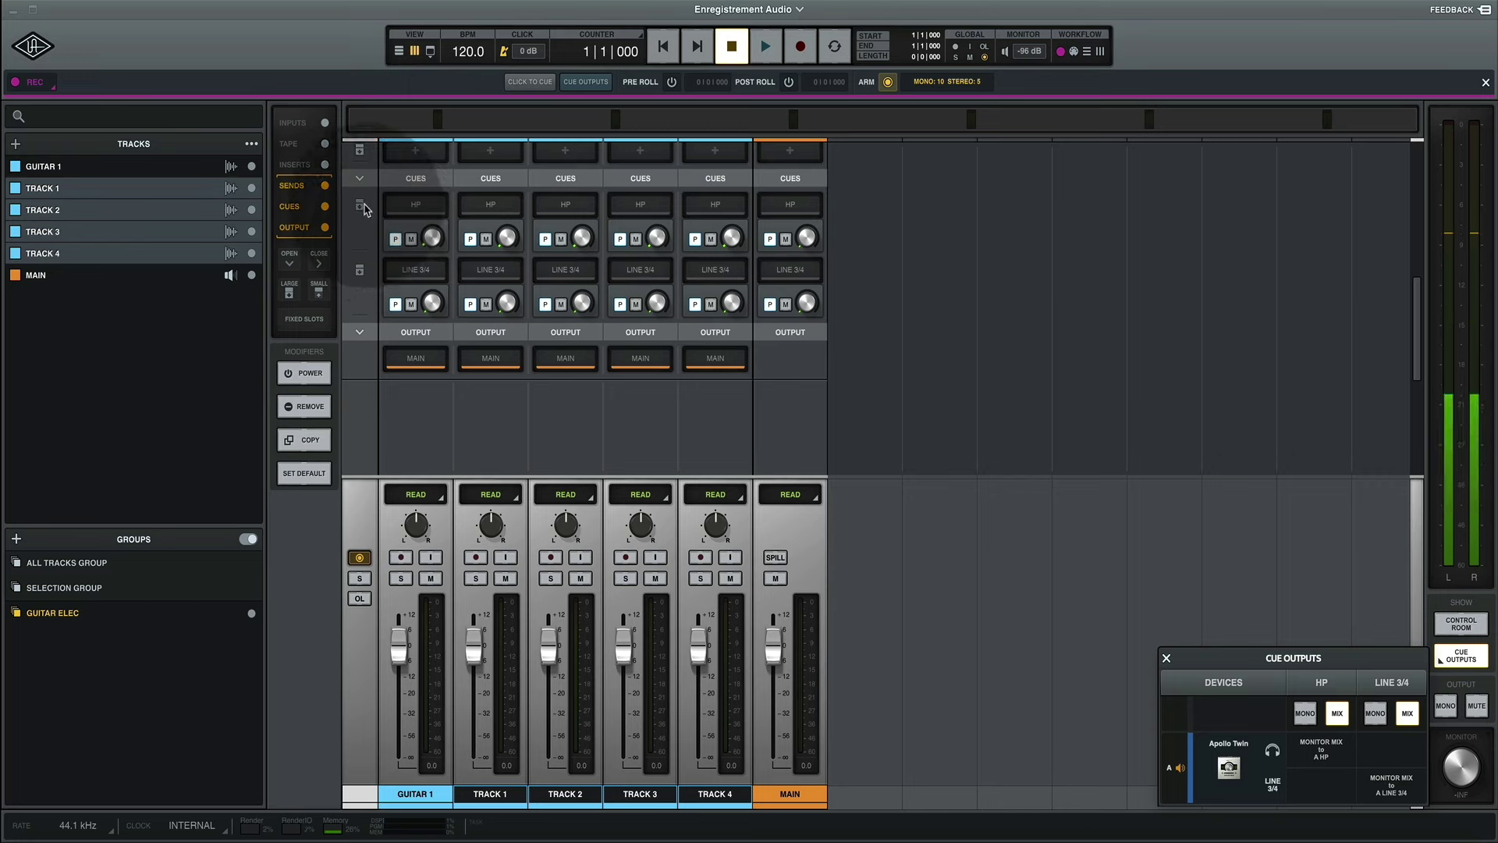
# - Show full-size HP cue faders, raise GUITAR 1 to slightly above 0 dB and set grouped TRACK 1 to TRACK 4 to about -47.3 dB
pyautogui.click(361, 206)
pyautogui.moveTo(398, 425); pyautogui.dragTo(414, 344)
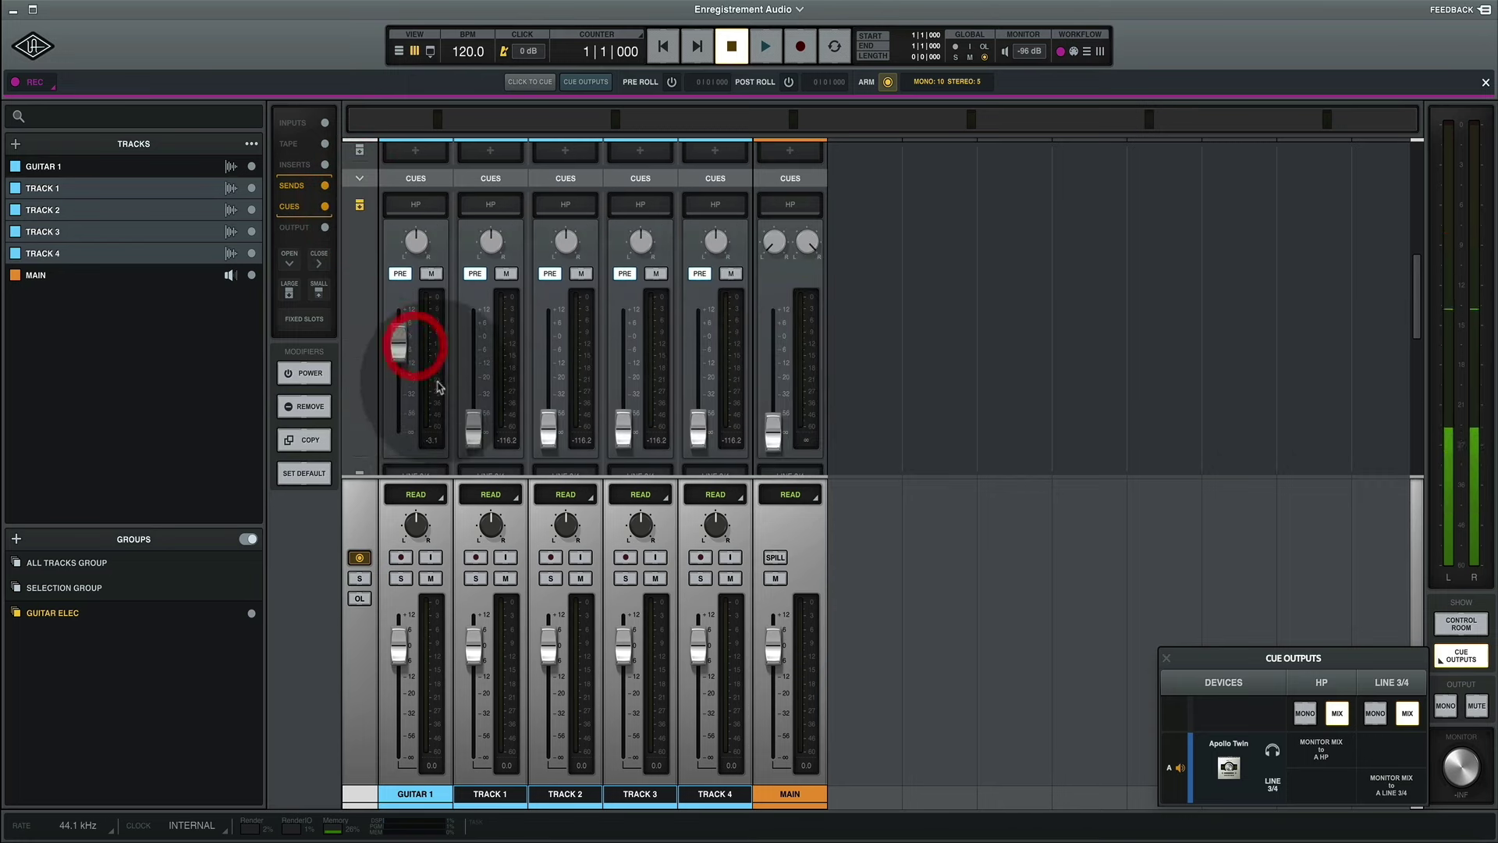
pyautogui.moveTo(473, 425)
pyautogui.mouseDown()
pyautogui.moveTo(471, 343)
pyautogui.moveTo(472, 401)
pyautogui.mouseUp()
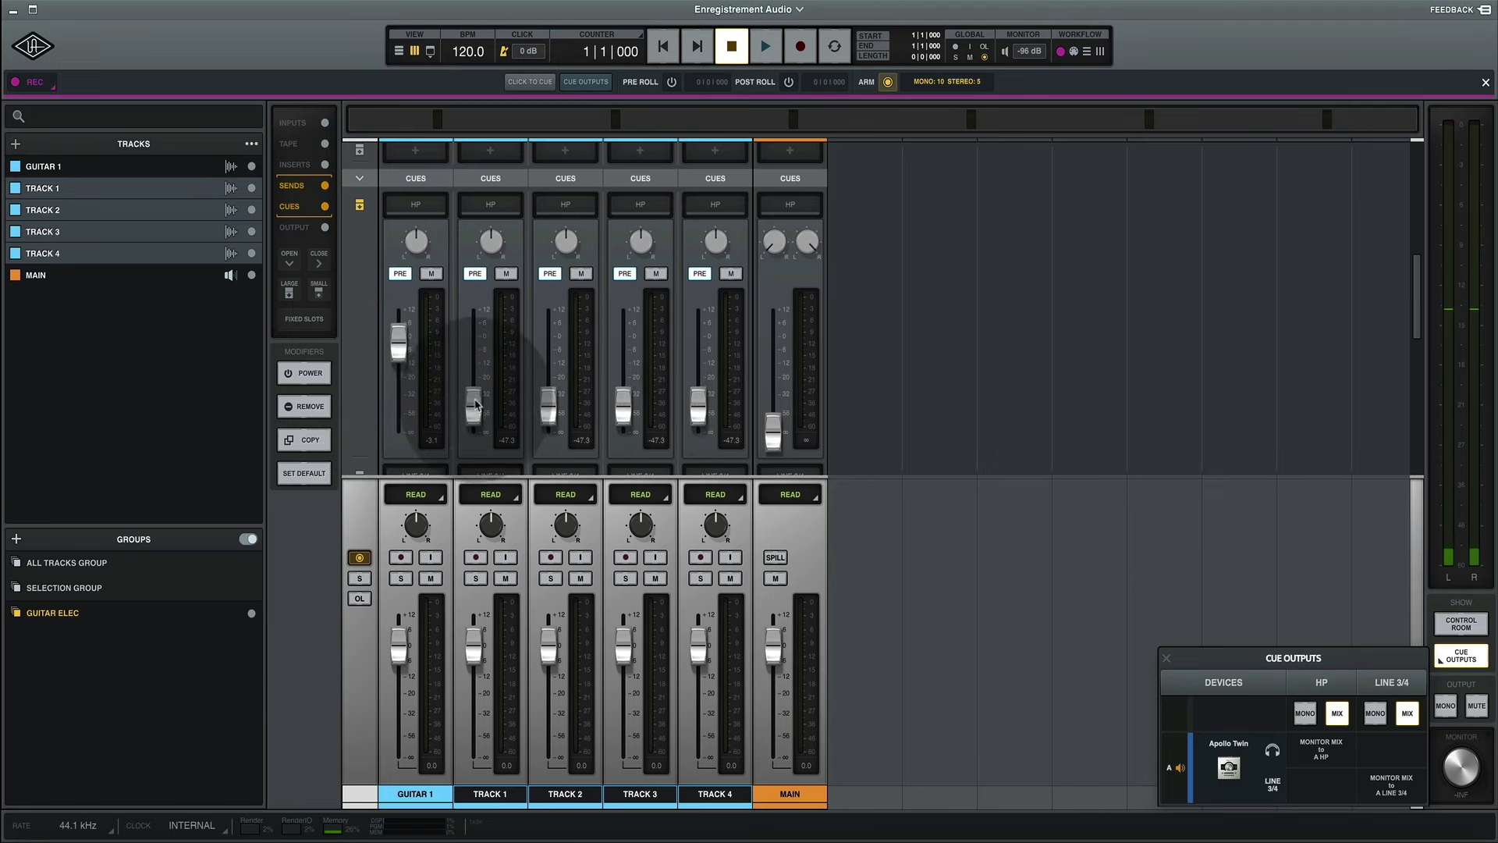
pyautogui.moveTo(398, 344); pyautogui.dragTo(398, 334)
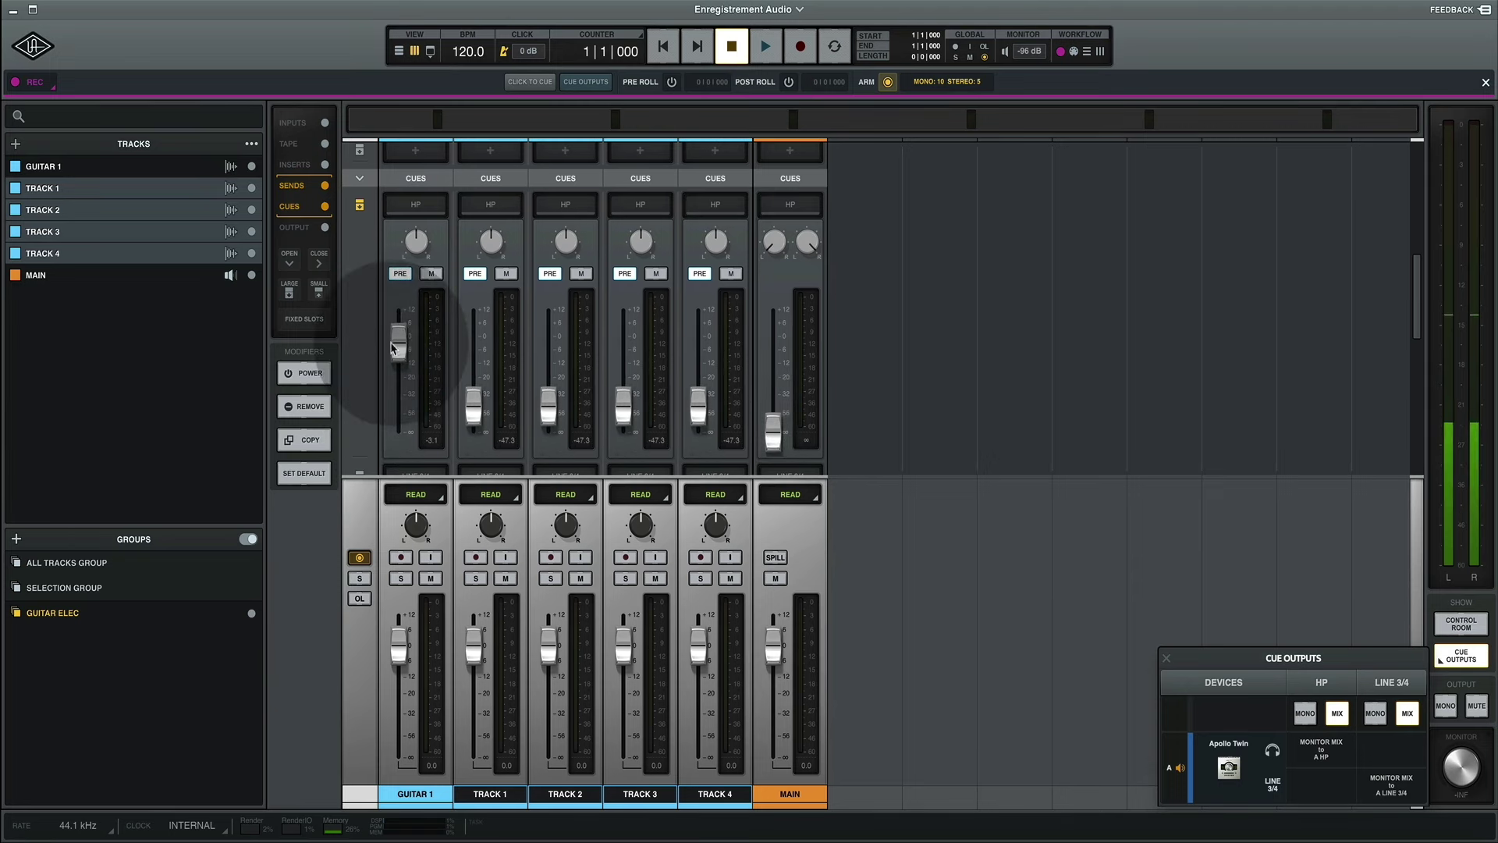
# - Turn off the monitor MIX source for the LINE 3/4 cue output so it carries its own cue mix
pyautogui.click(1461, 656)
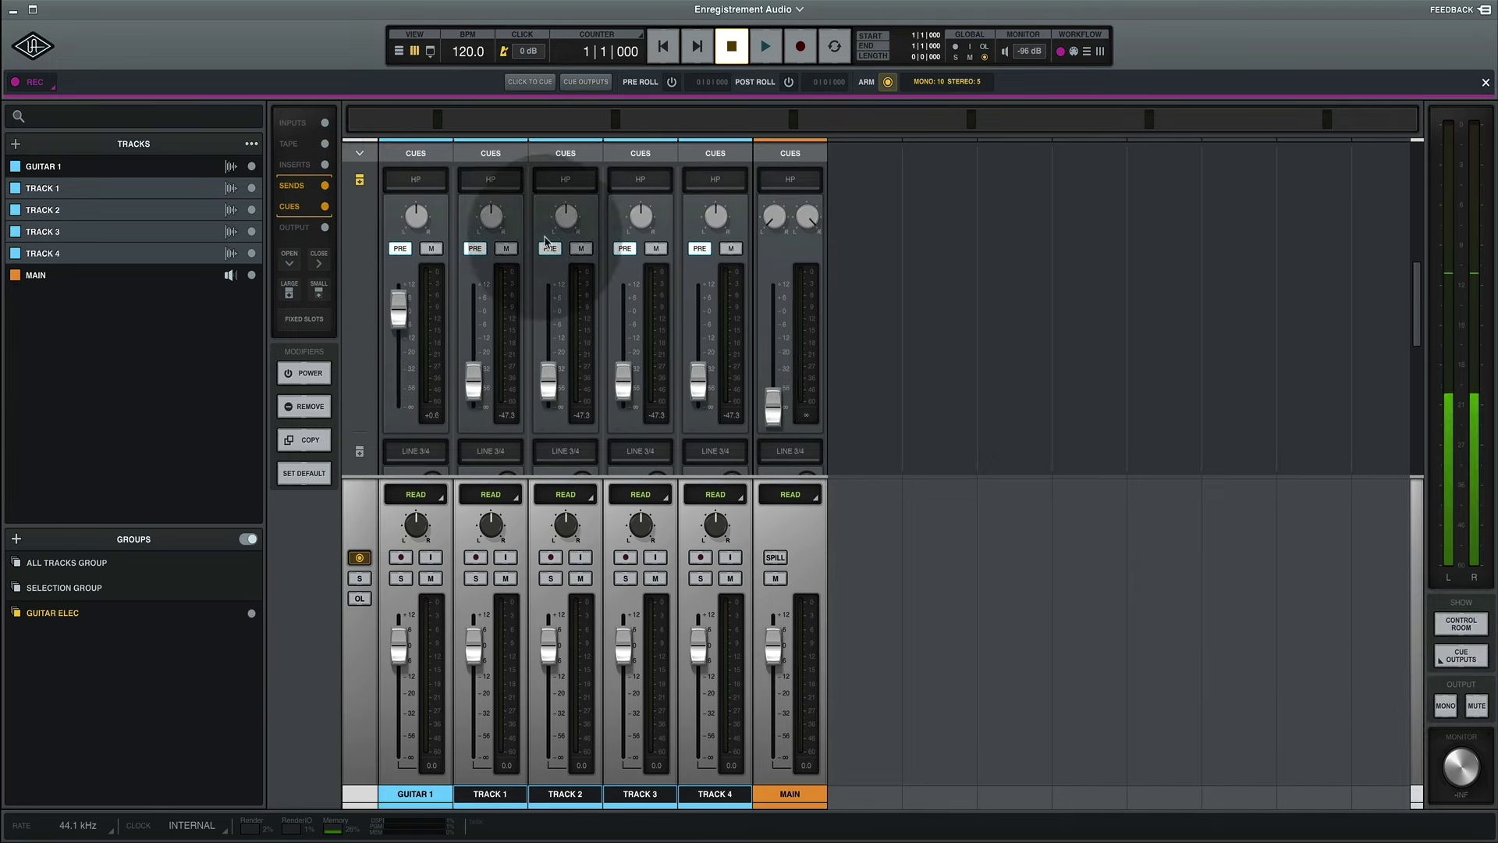
pyautogui.click(1462, 660)
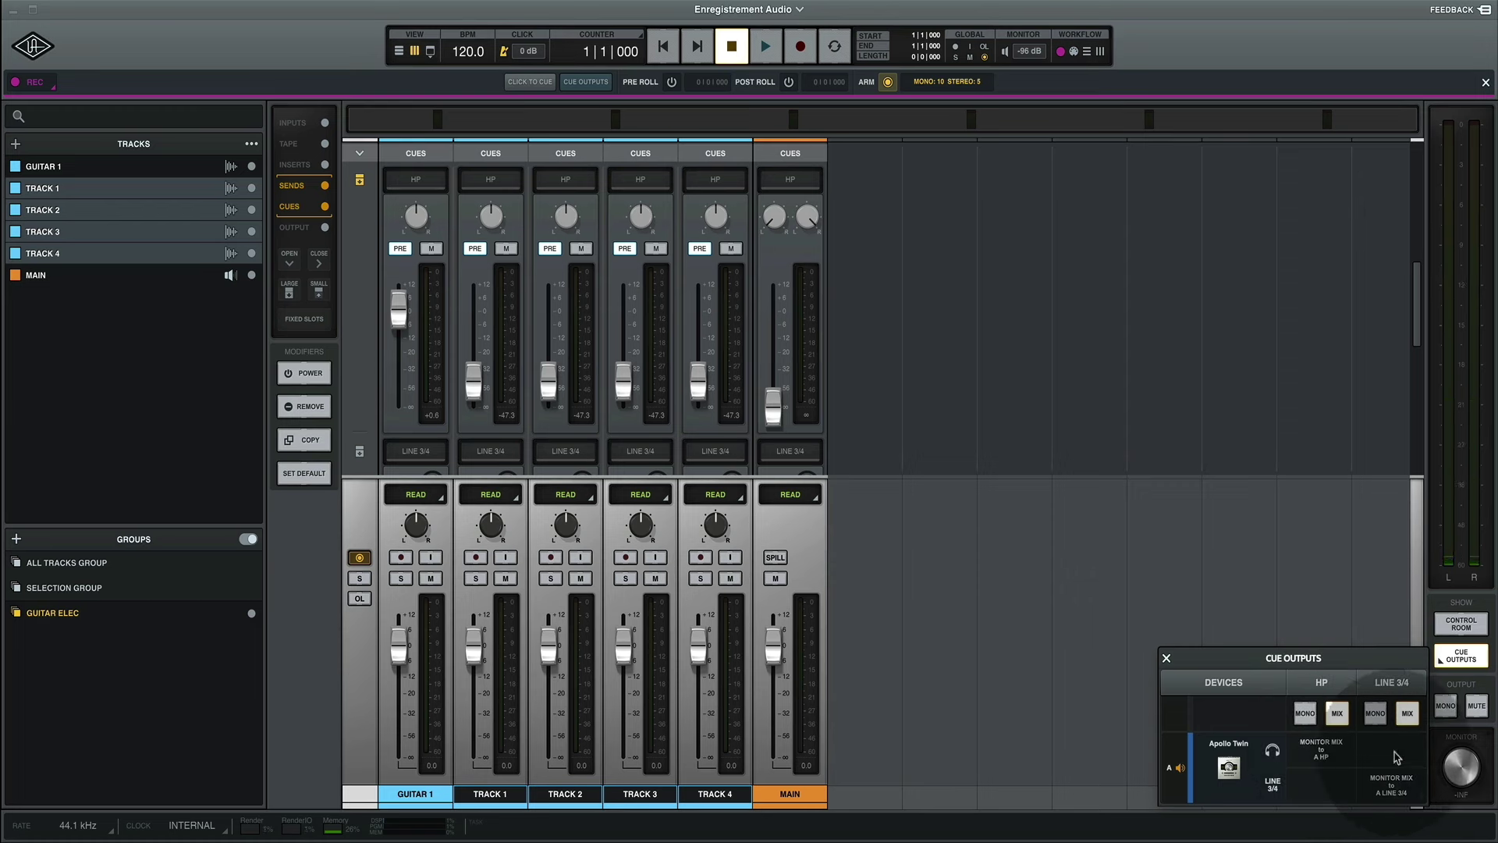
pyautogui.click(1406, 712)
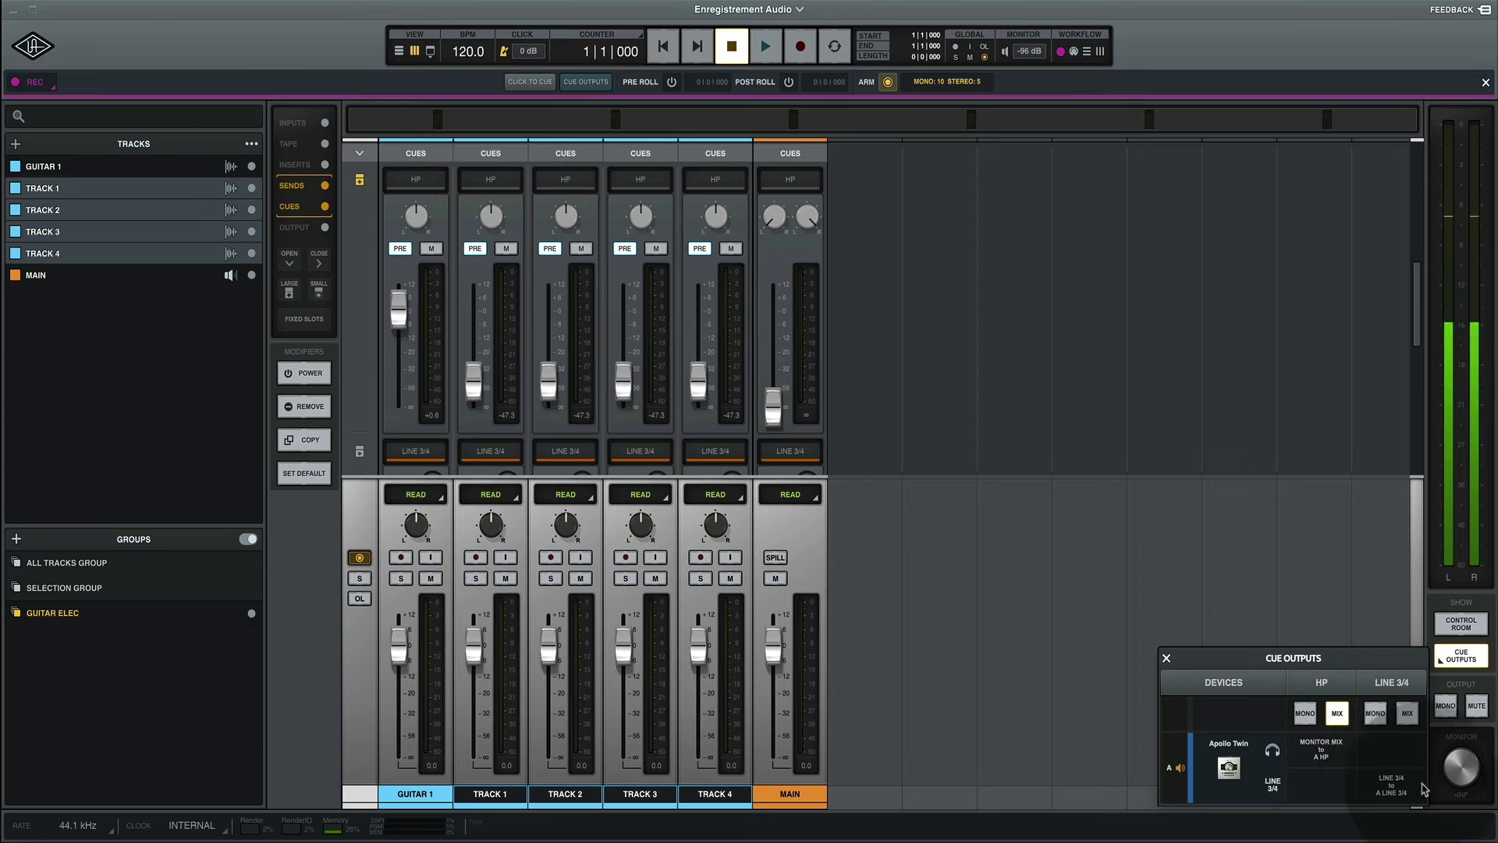
pyautogui.click(843, 556)
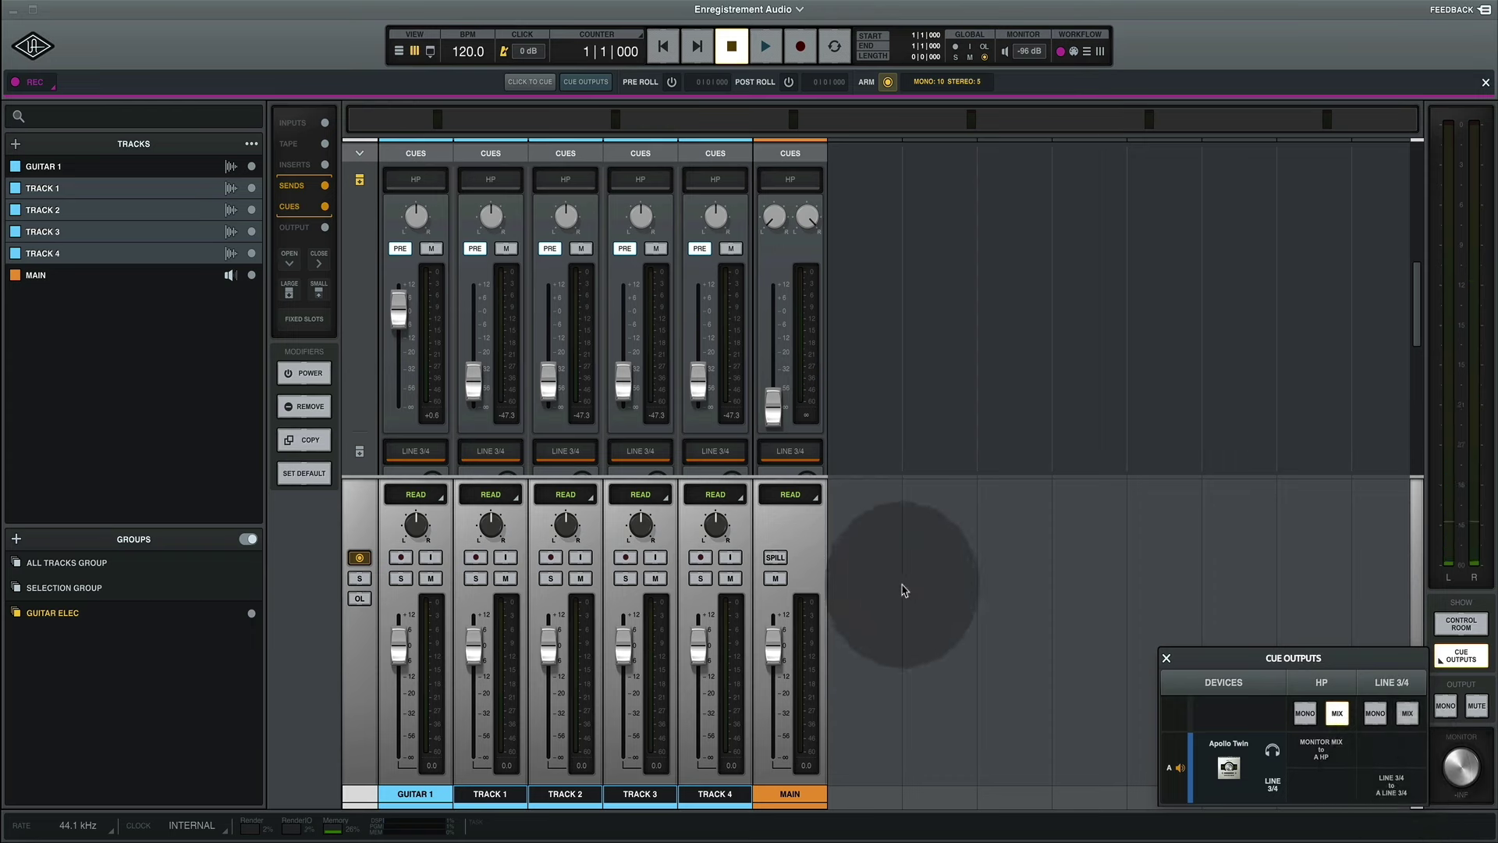
pyautogui.click(811, 537)
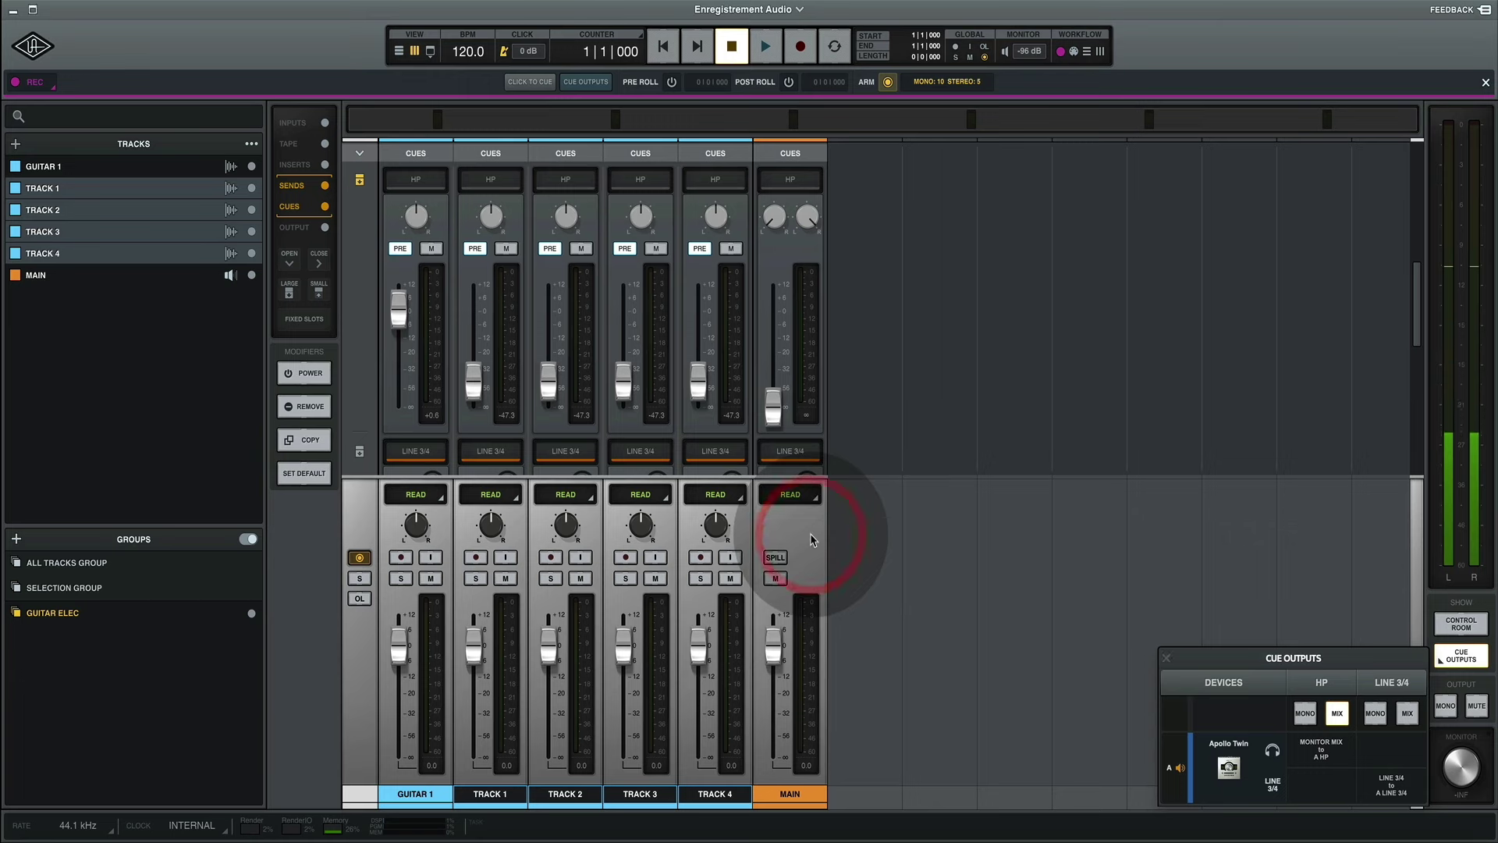
pyautogui.click(483, 384)
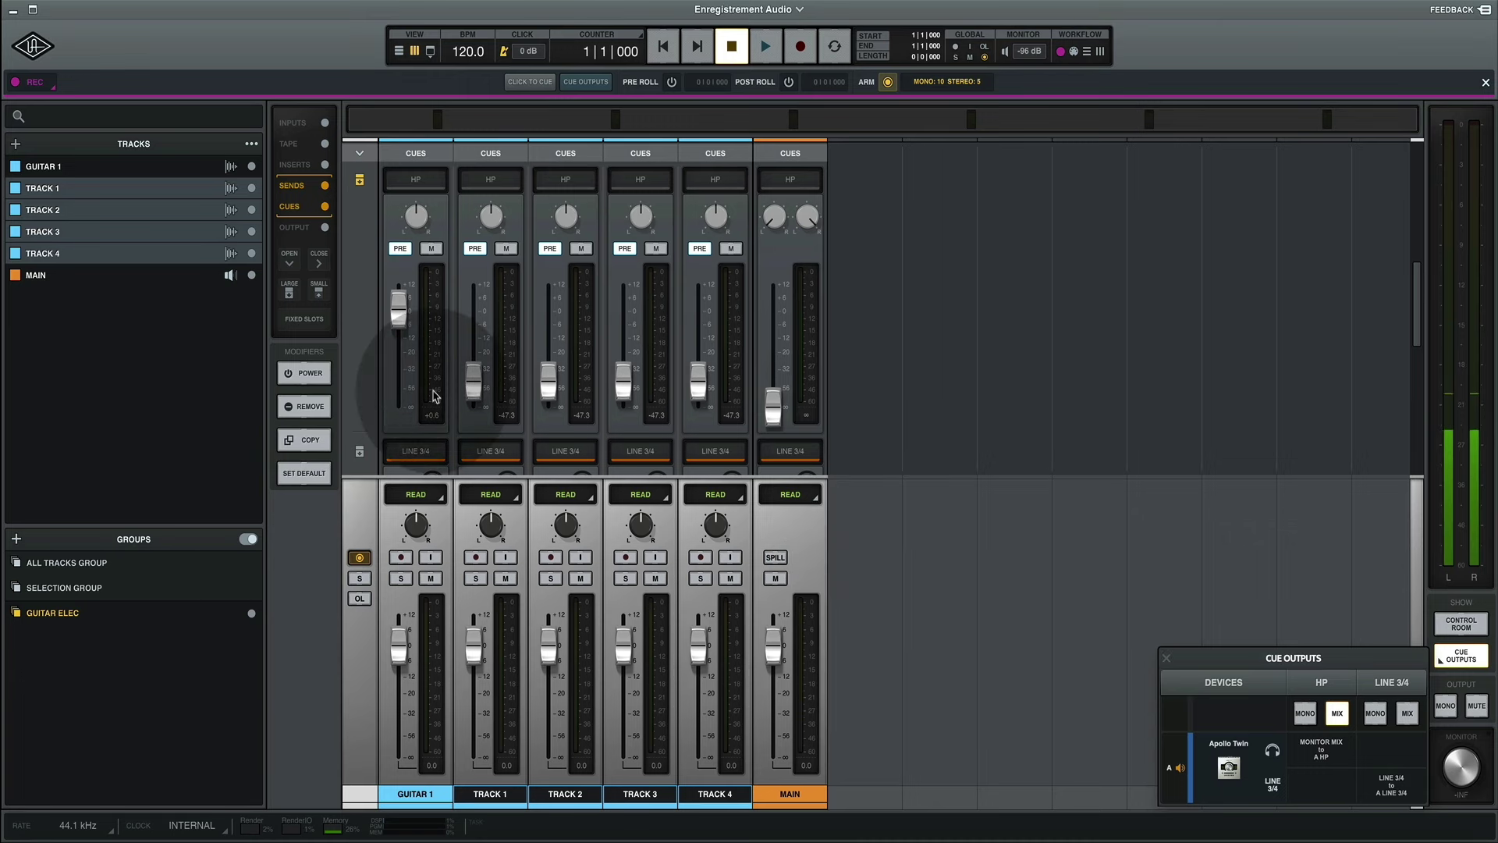
# - Lower the MAIN fader to about -14.5 dB and then -53.5 dB, copying the mix to CUE 1 each time
pyautogui.moveTo(773, 645); pyautogui.dragTo(771, 683)
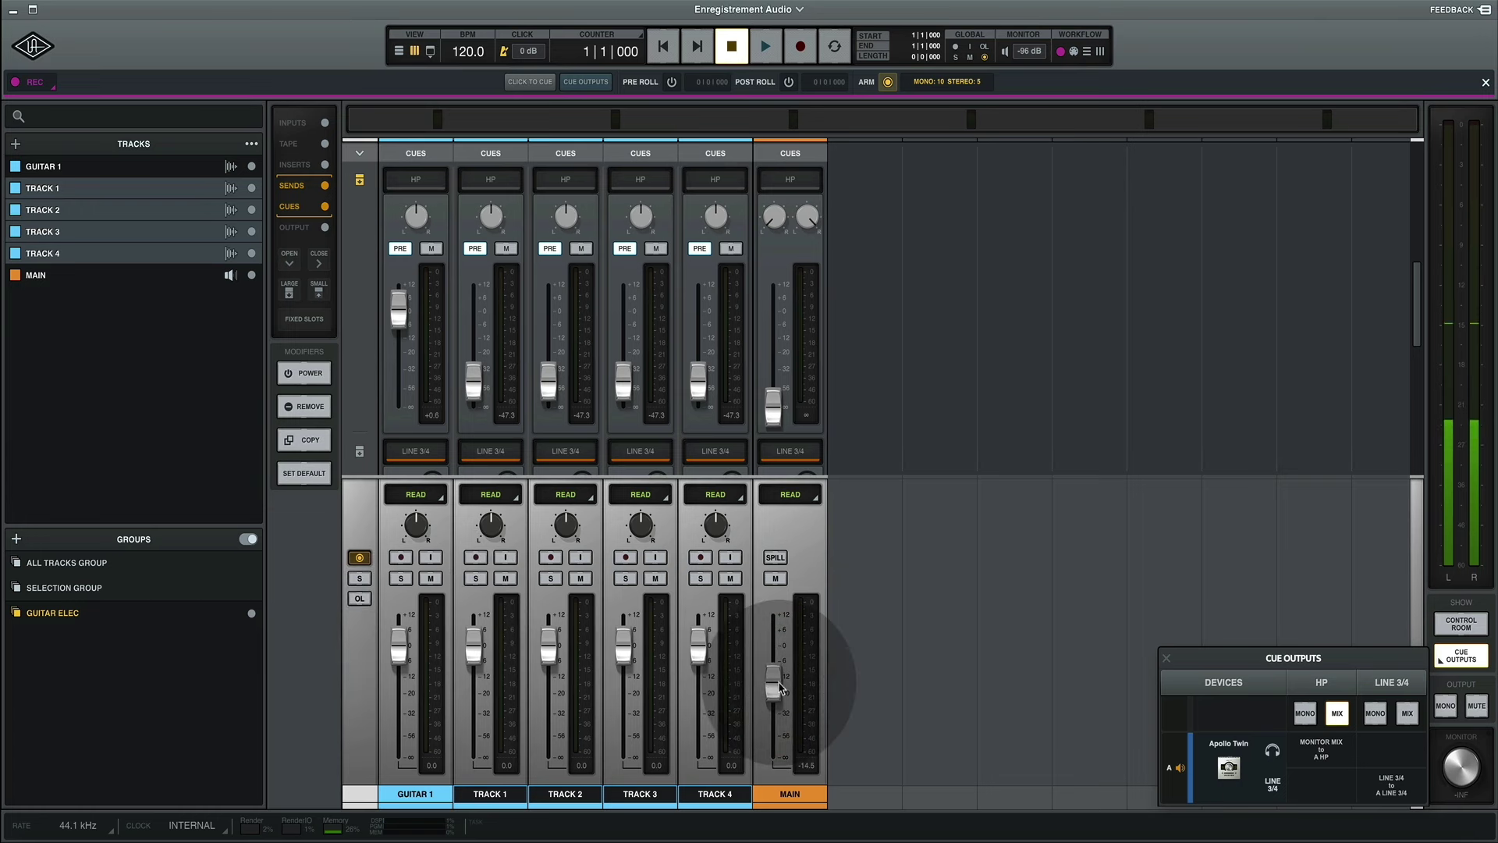
pyautogui.rightClick(772, 685)
pyautogui.moveTo(772, 685); pyautogui.dragTo(1202, 677)
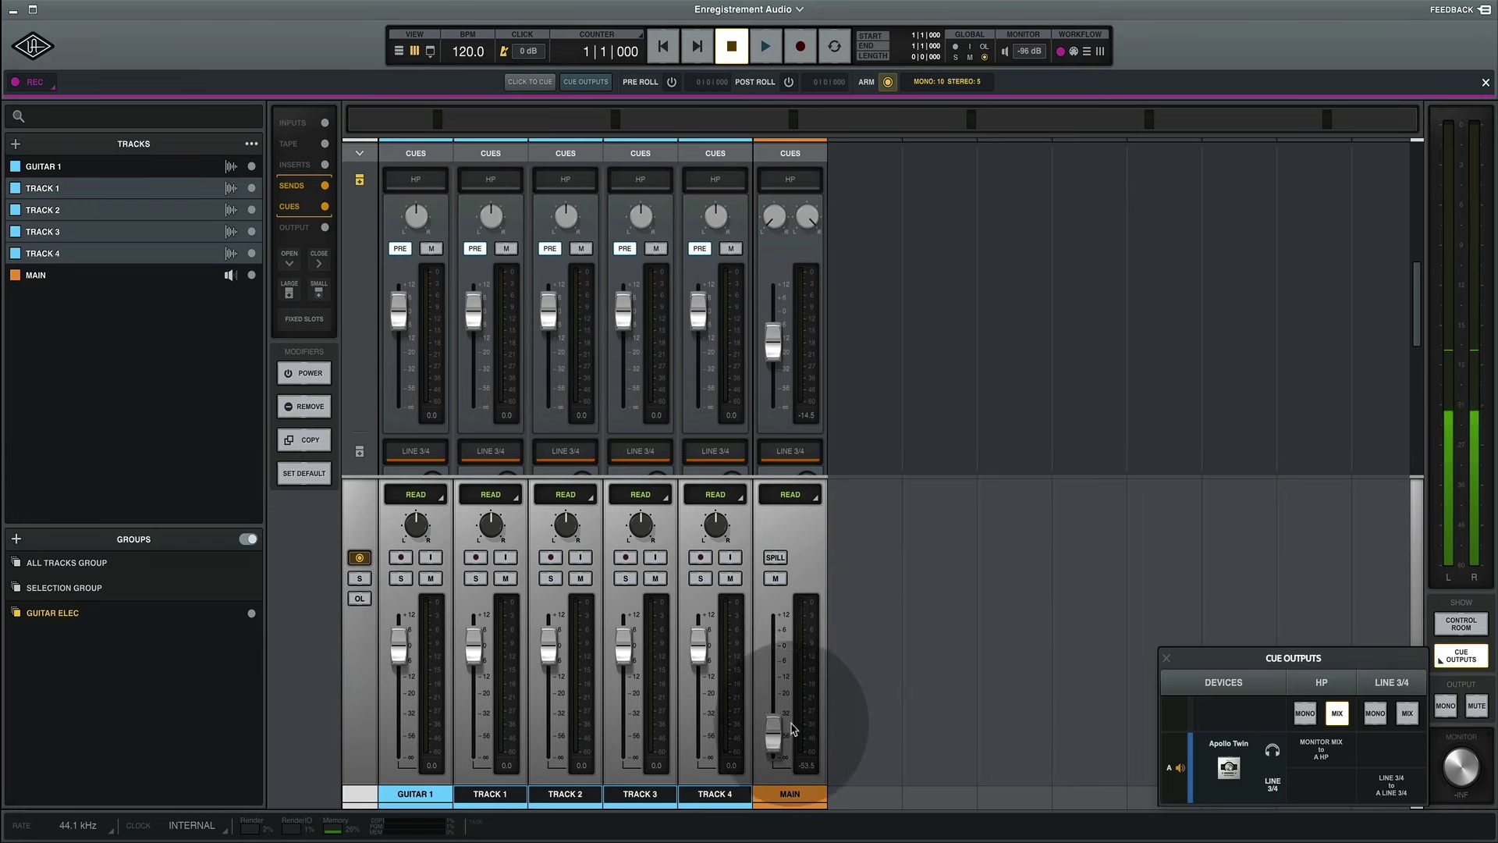
pyautogui.rightClick(772, 729)
pyautogui.click(822, 561)
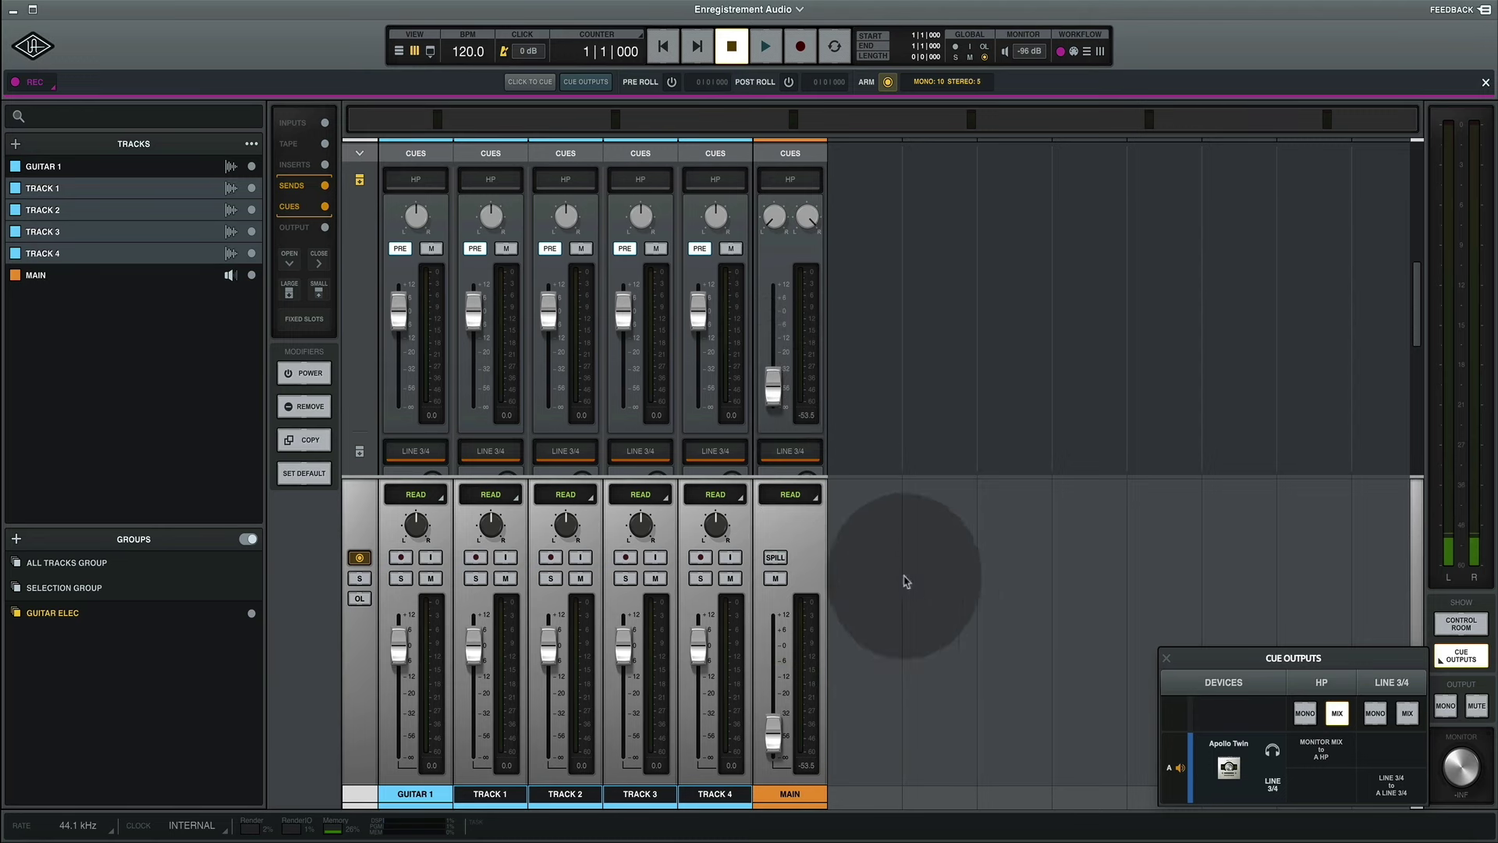
# - Lower GUITAR 1 to about -19.4 dB and grouped TRACK 1 to TRACK 4 to about -21.9 dB, copying the mix to CUE 1 after each
pyautogui.moveTo(399, 644); pyautogui.dragTo(400, 693)
pyautogui.rightClick(399, 693)
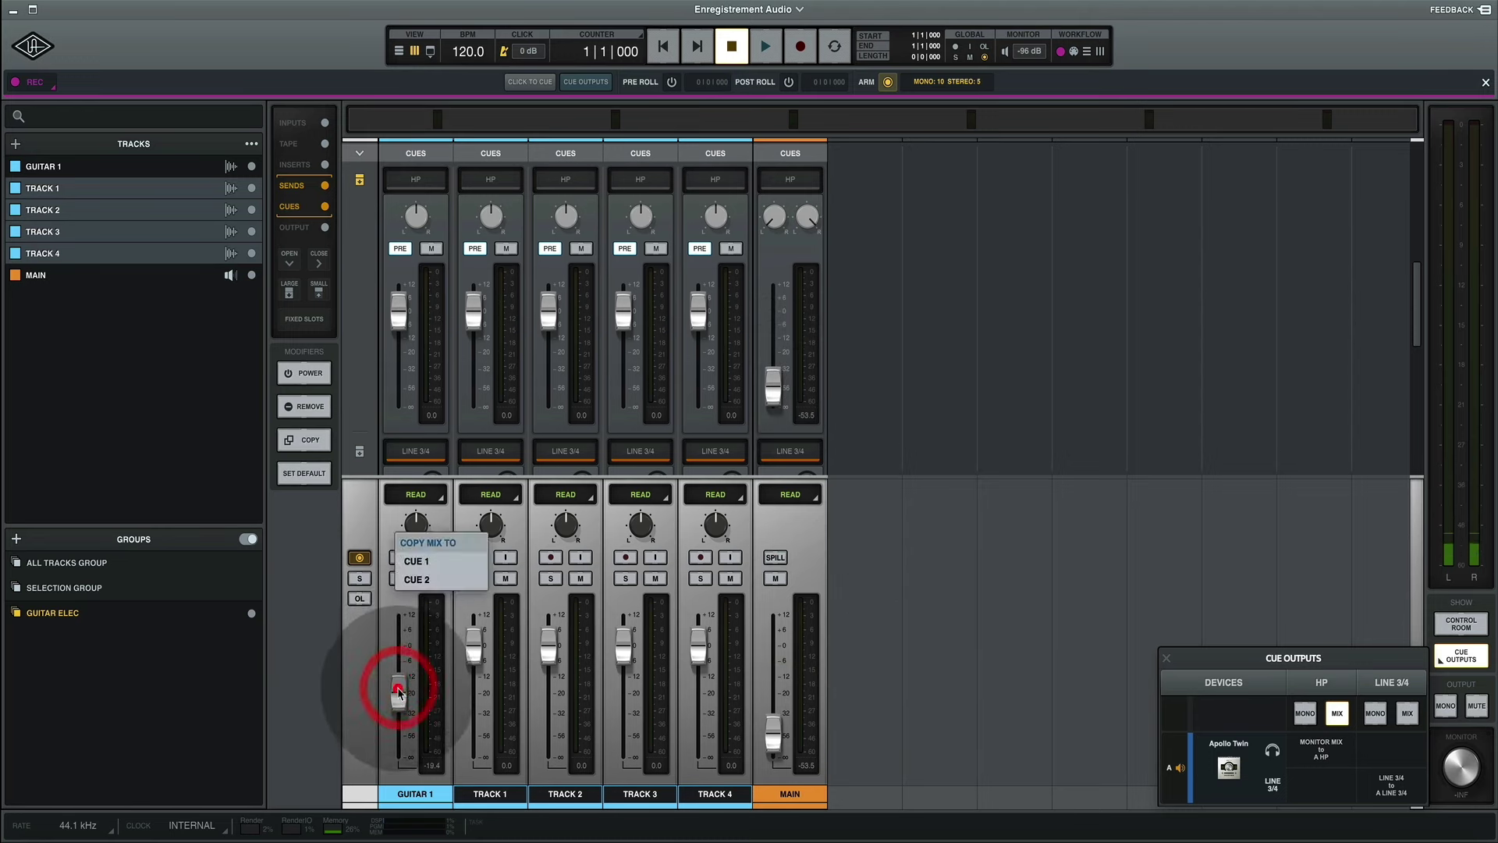
pyautogui.click(443, 559)
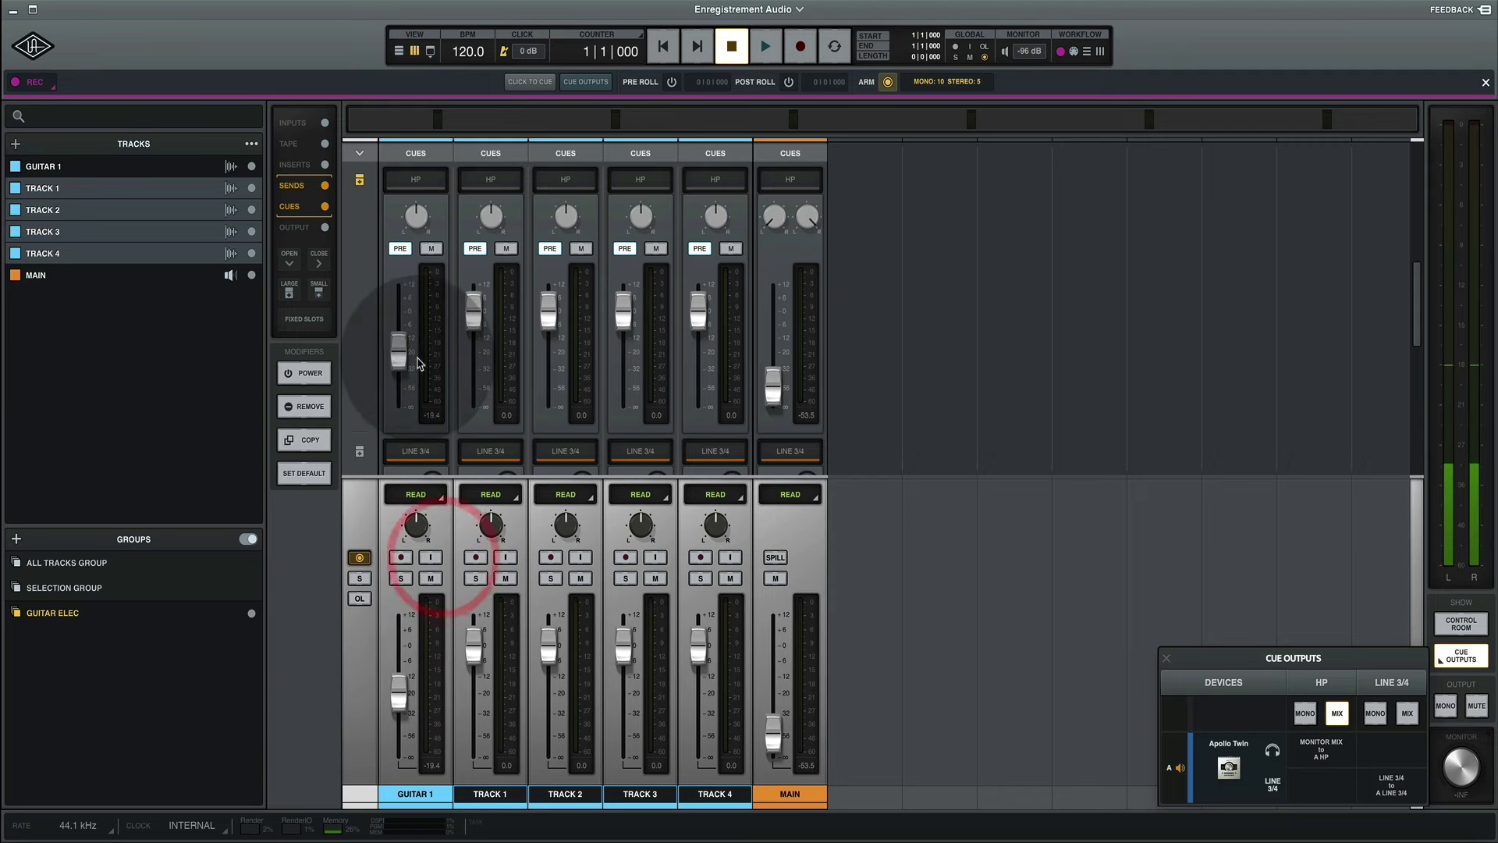
pyautogui.moveTo(548, 644); pyautogui.dragTo(545, 706)
pyautogui.rightClick(544, 706)
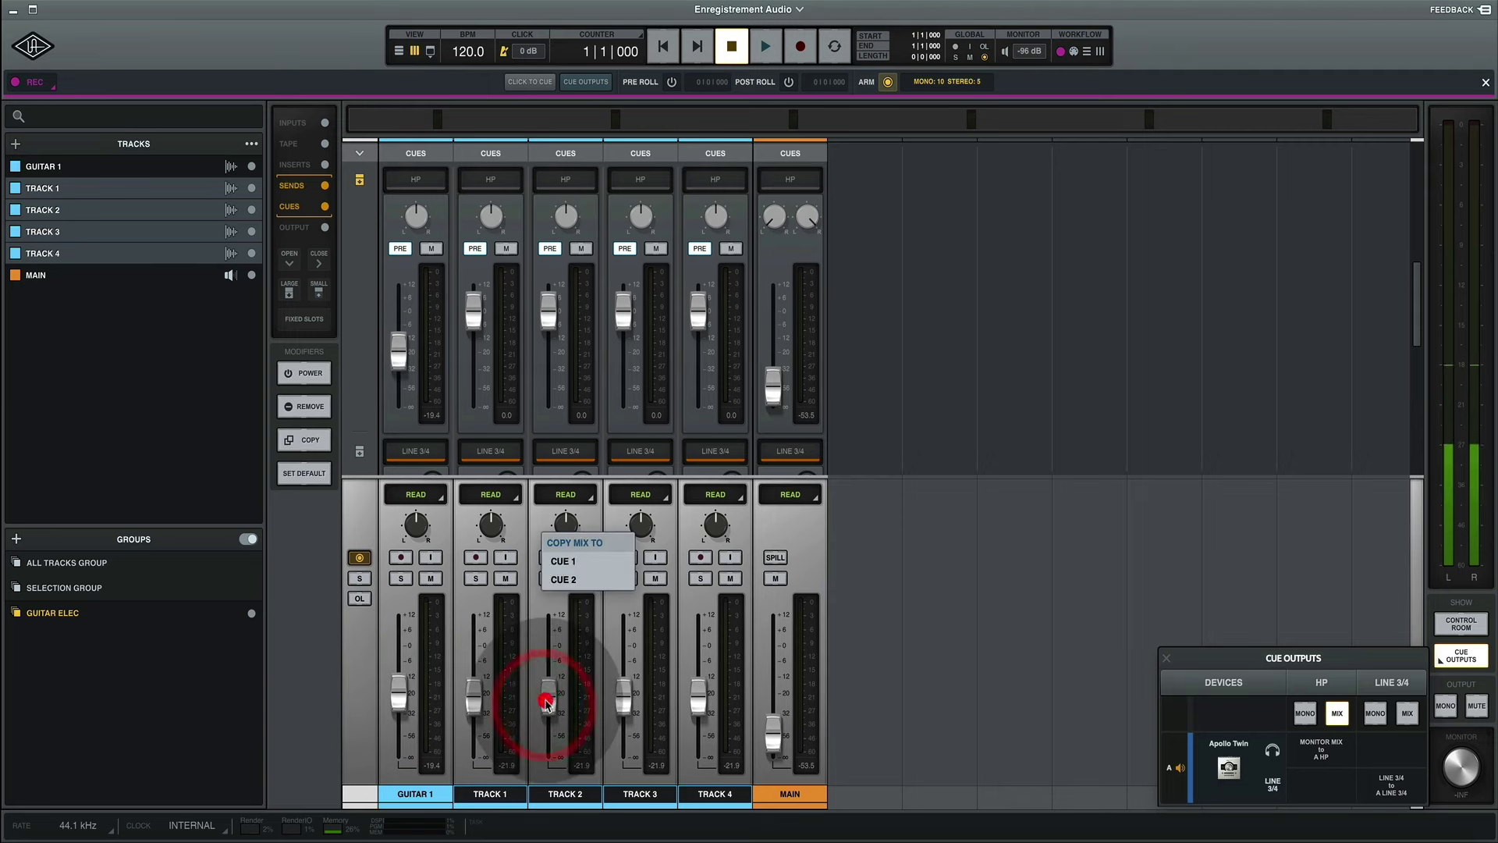
pyautogui.click(594, 561)
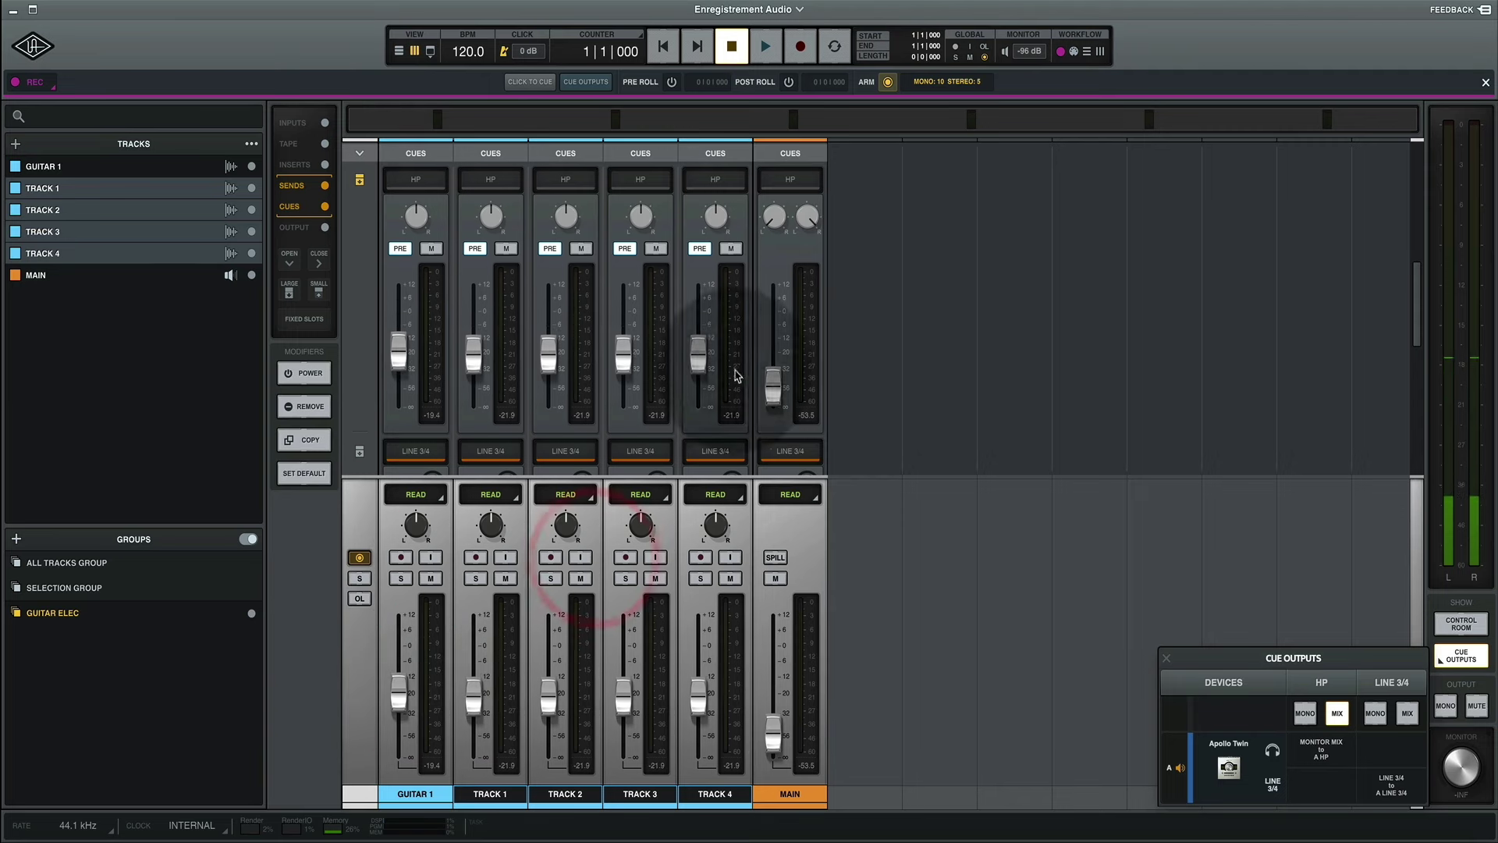
# - Turn off pre-fader mode for the HP cue sends on GUITAR 1 and TRACK 1 to TRACK 4
pyautogui.click(398, 249)
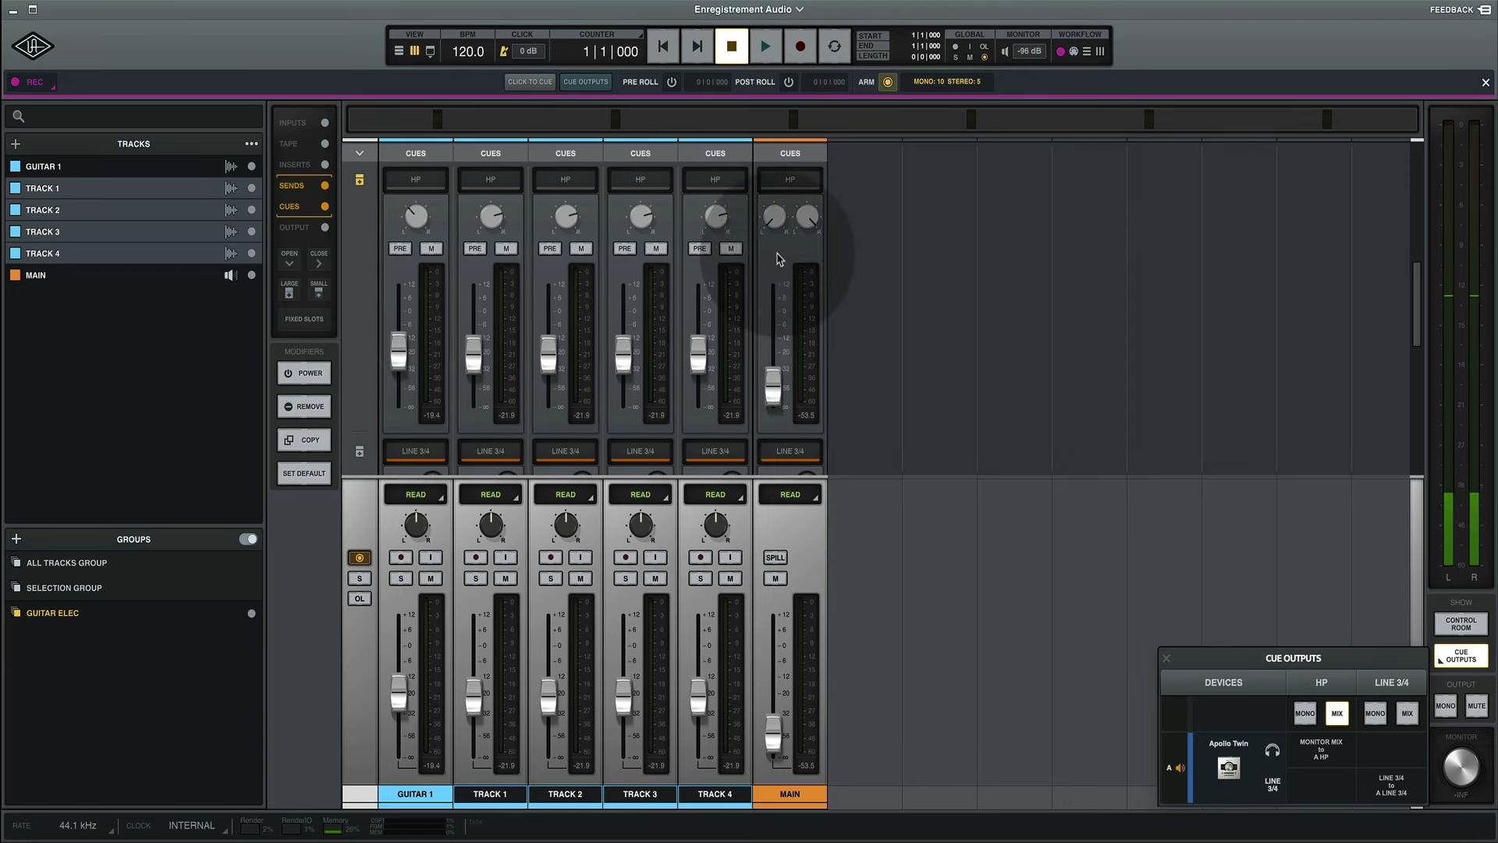
# - Switch back to the timeline and select an empty range on GUITAR 1 from bar 6 into bar 11
pyautogui.hotkey('ctrl', '=')
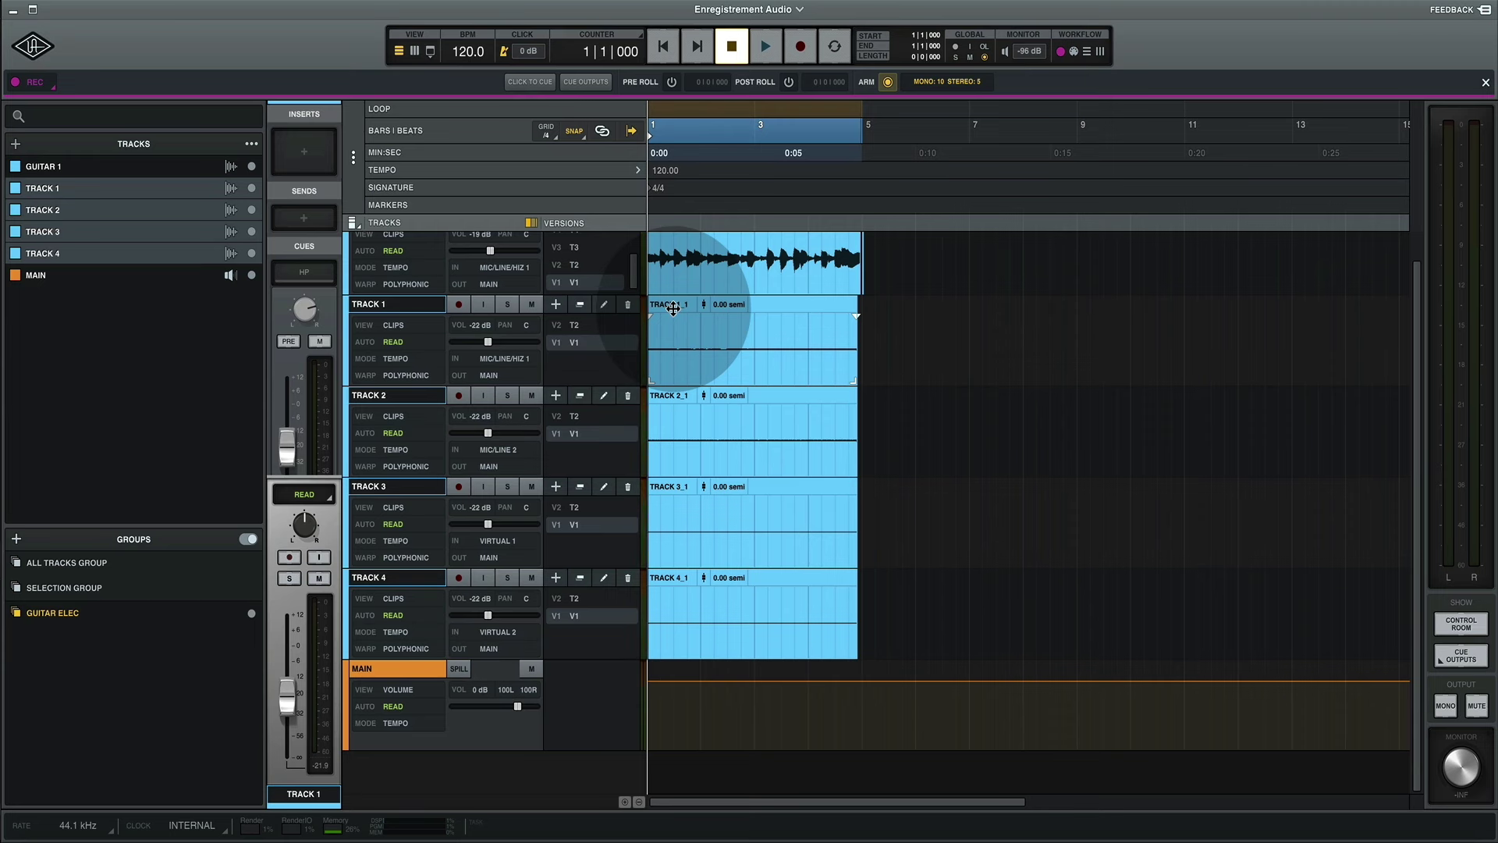
pyautogui.scroll(1, 917, 268)
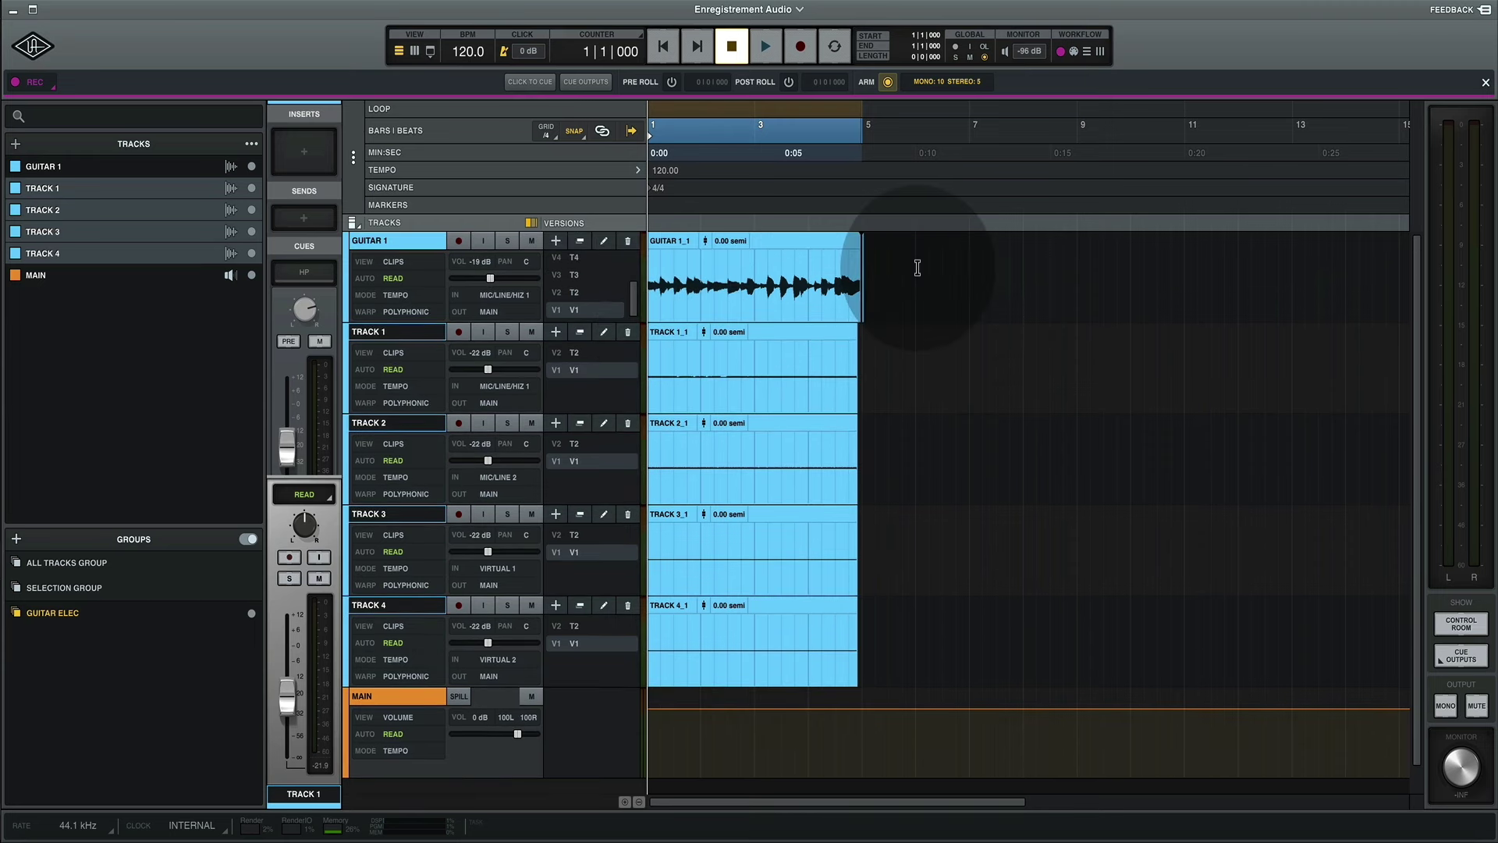
pyautogui.moveTo(918, 268); pyautogui.dragTo(1227, 283)
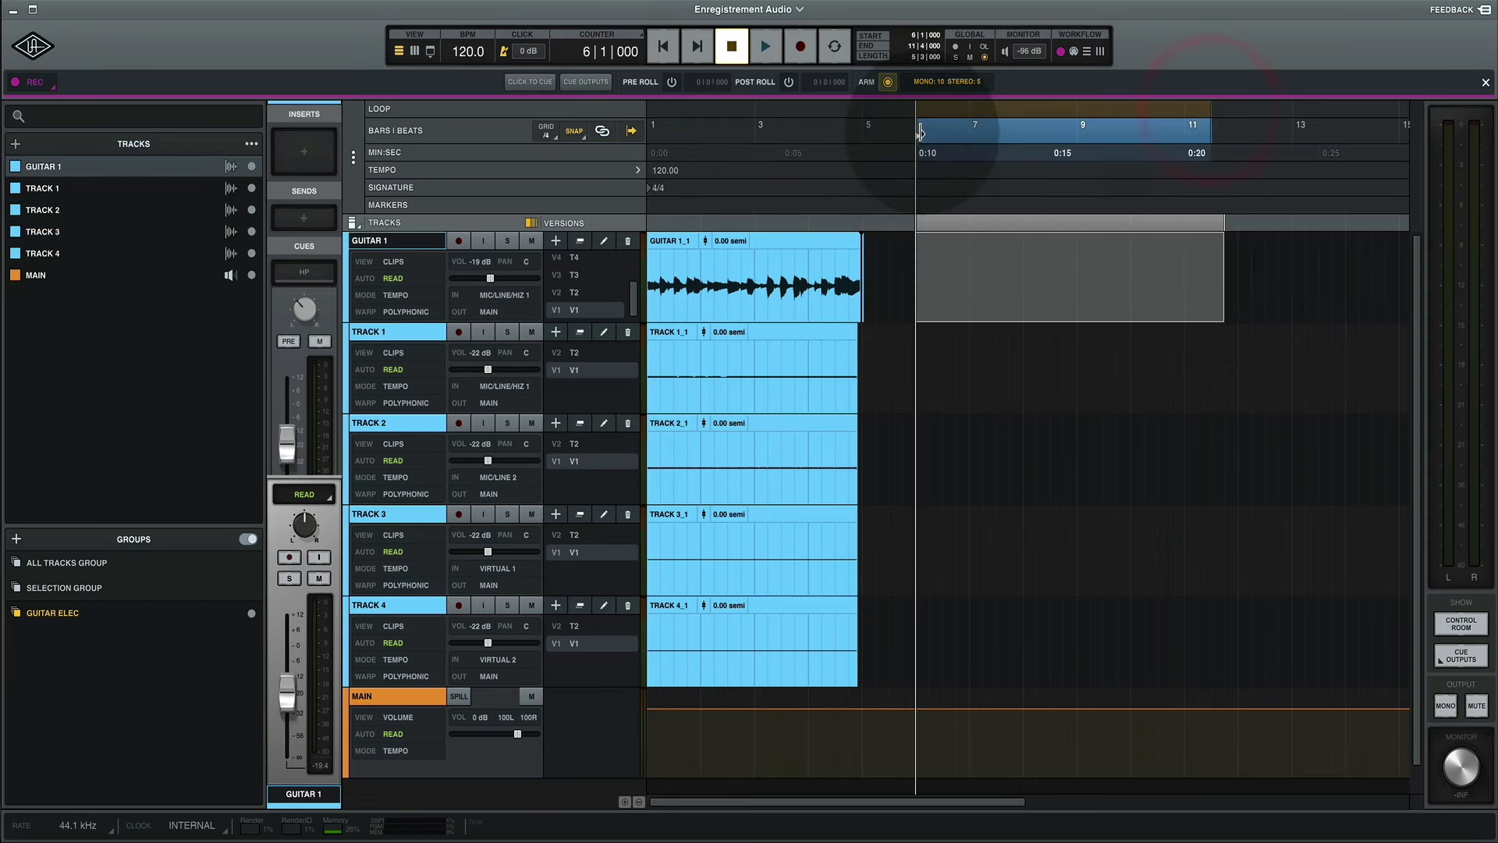
# - Return the playhead to bar 1 and enable pre-roll for the selected range
pyautogui.click(654, 144)
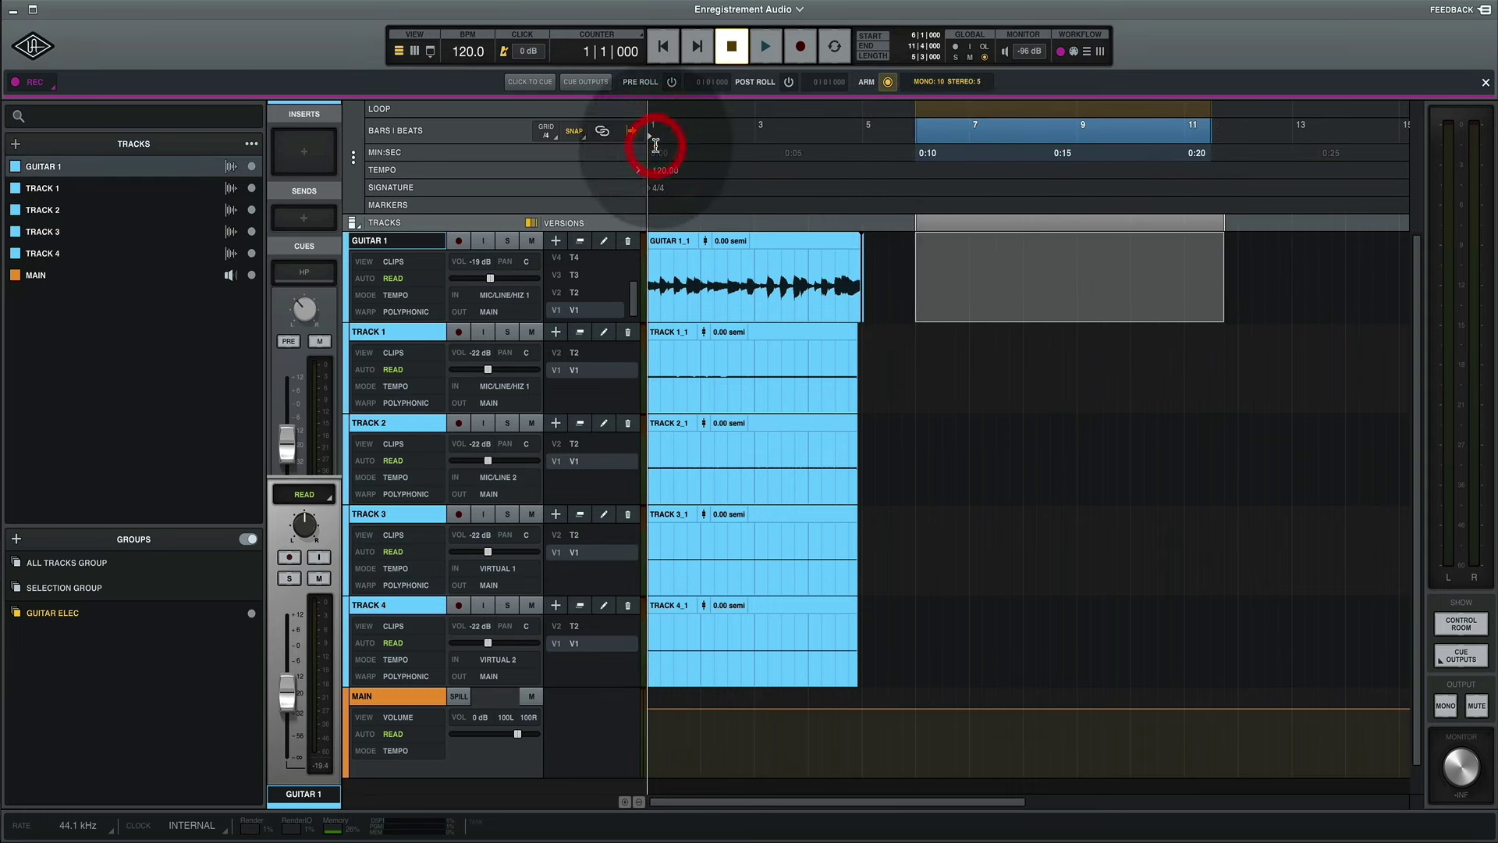
pyautogui.click(670, 83)
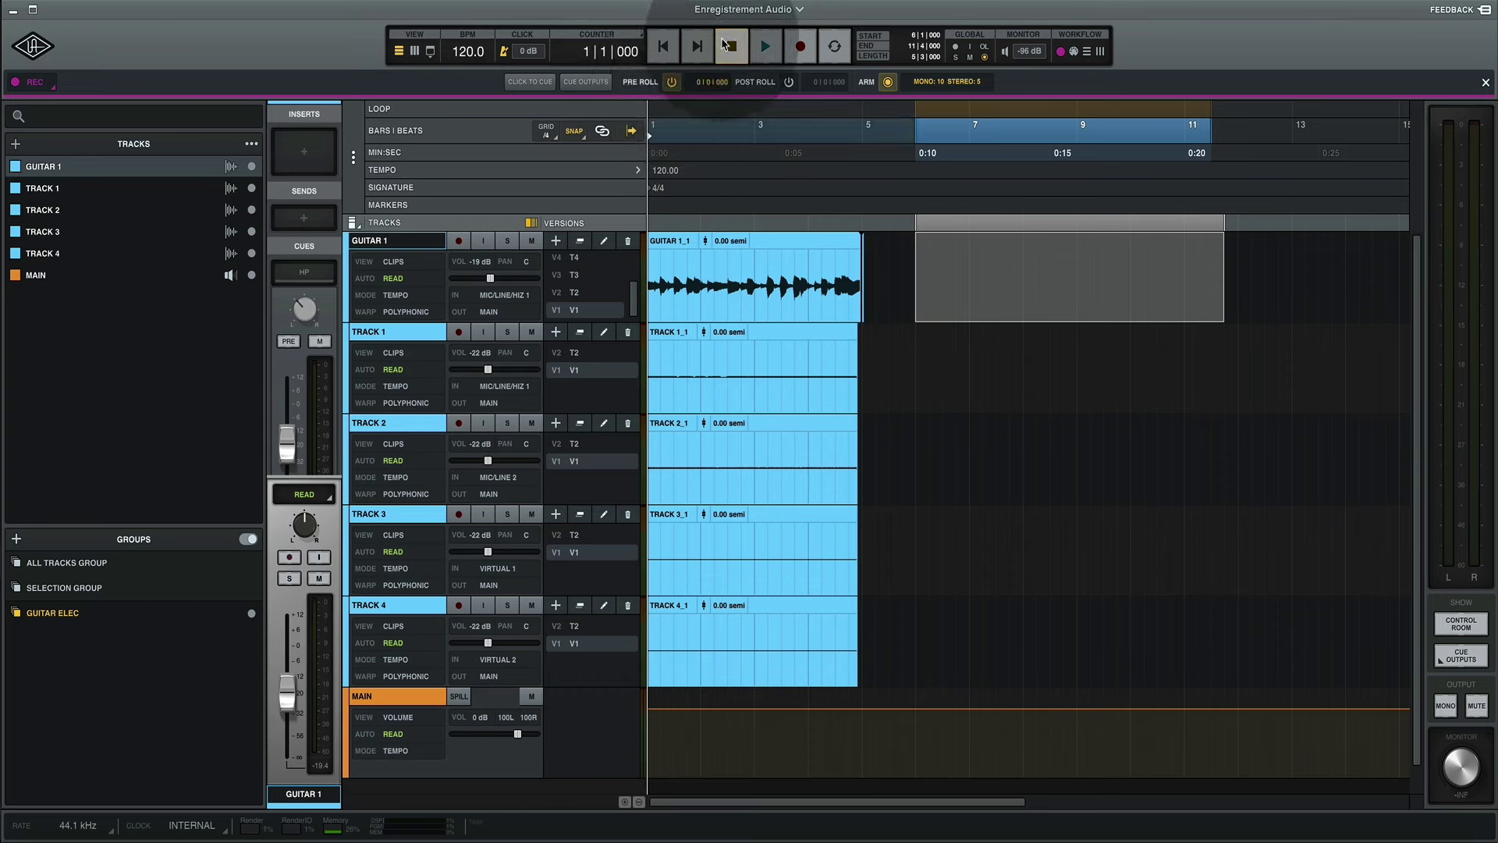
pyautogui.click(733, 46)
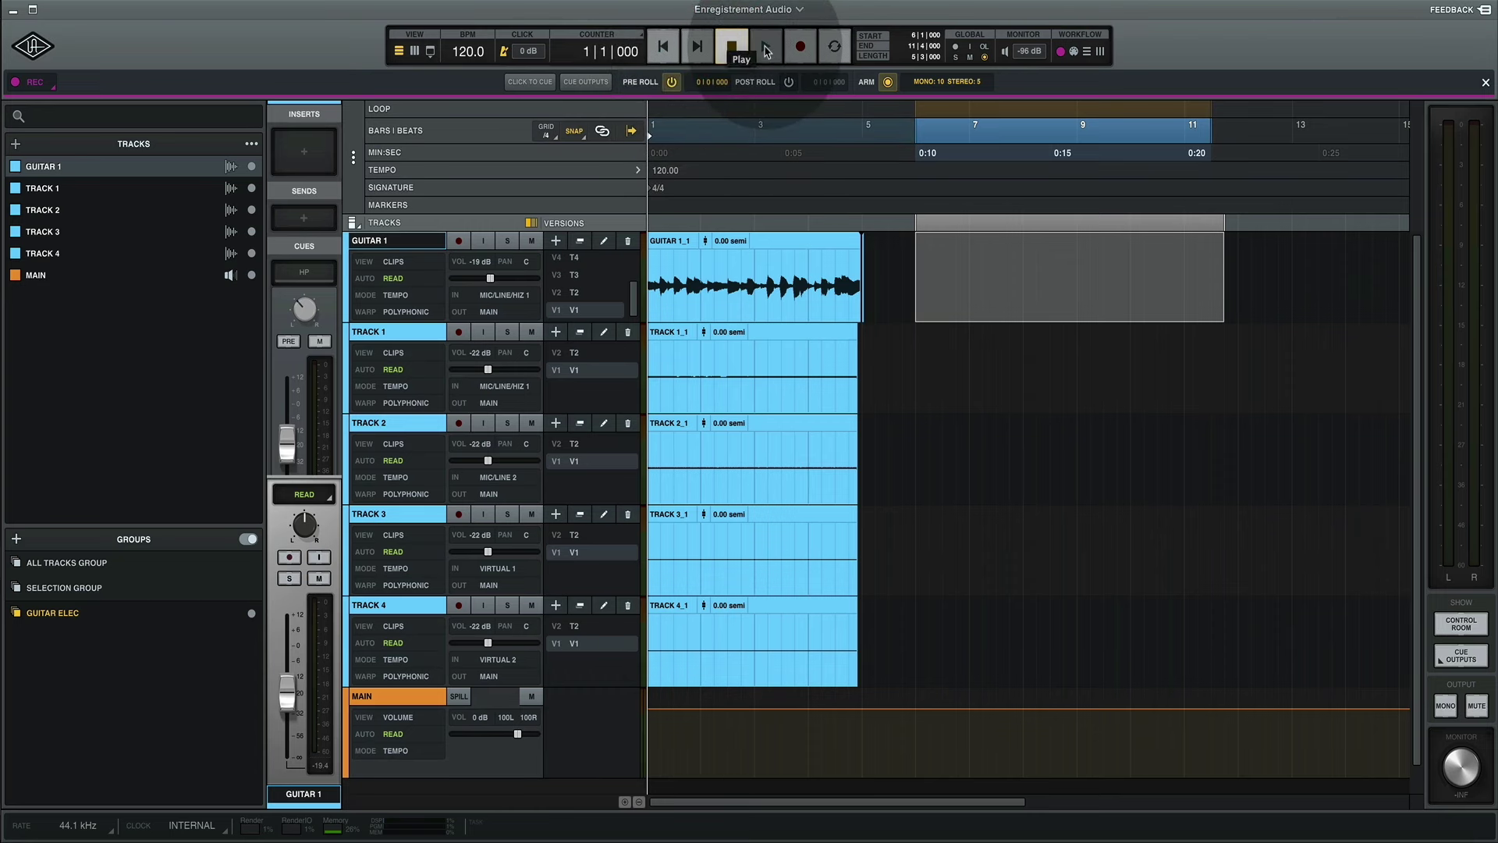
# - Start playback from bar 1, toggle the metronome click, and record-arm the grouped TRACK 1 to TRACK 4 while playing
pyautogui.click(764, 48)
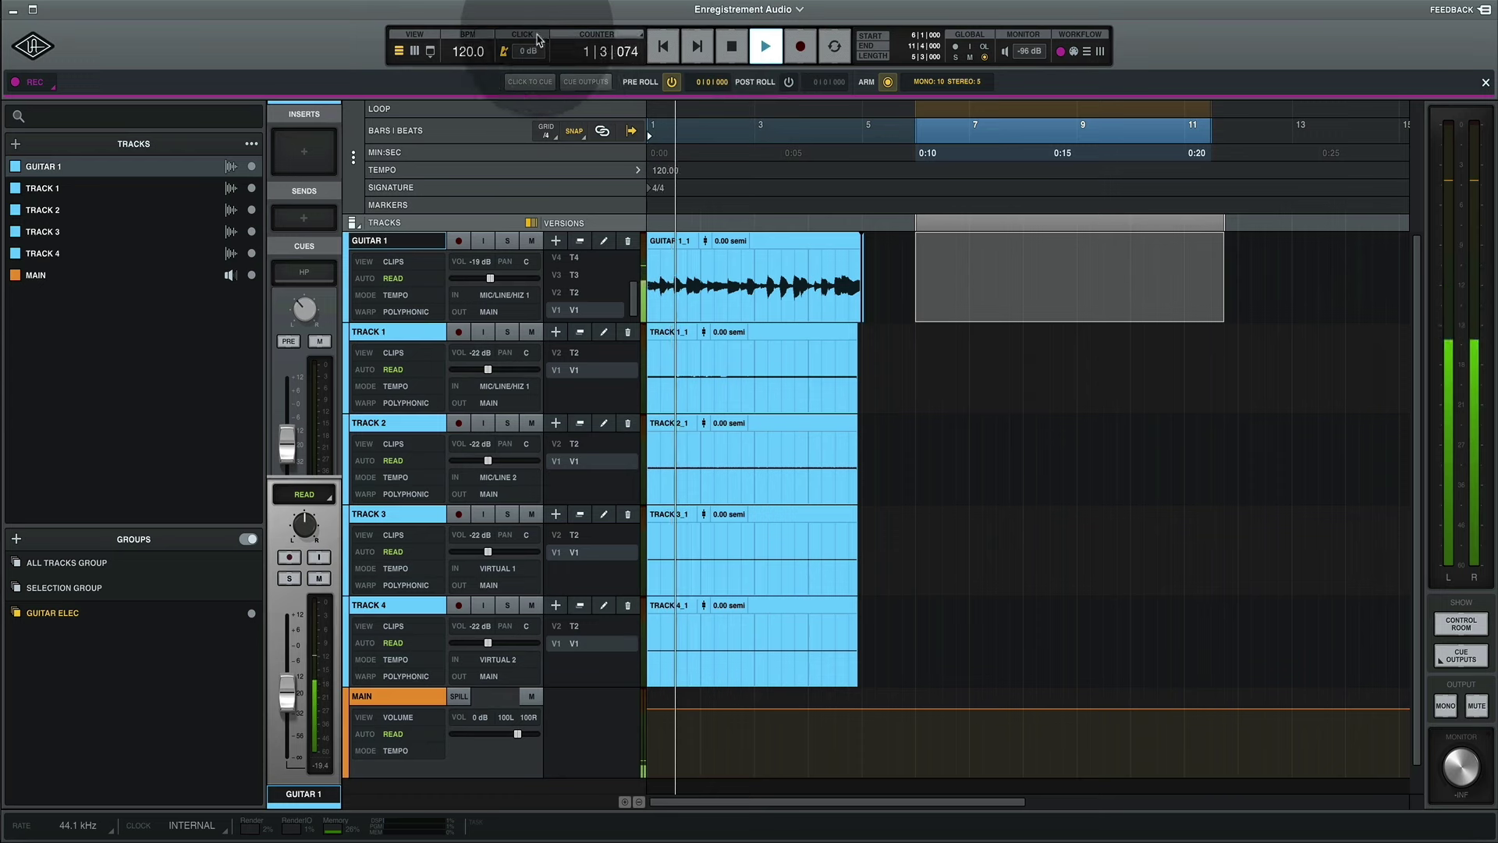
pyautogui.click(500, 51)
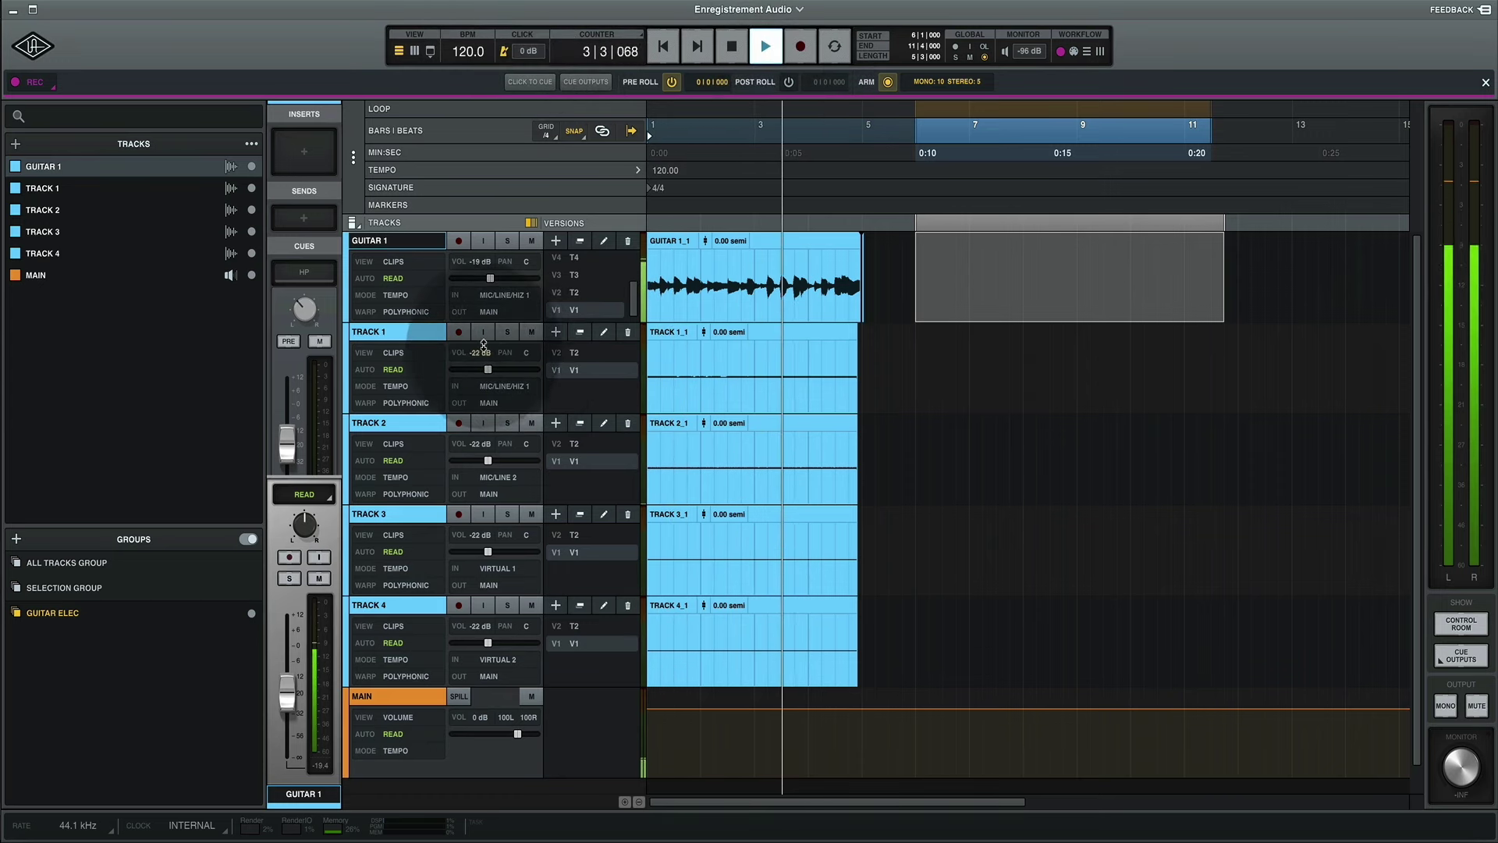
pyautogui.click(459, 332)
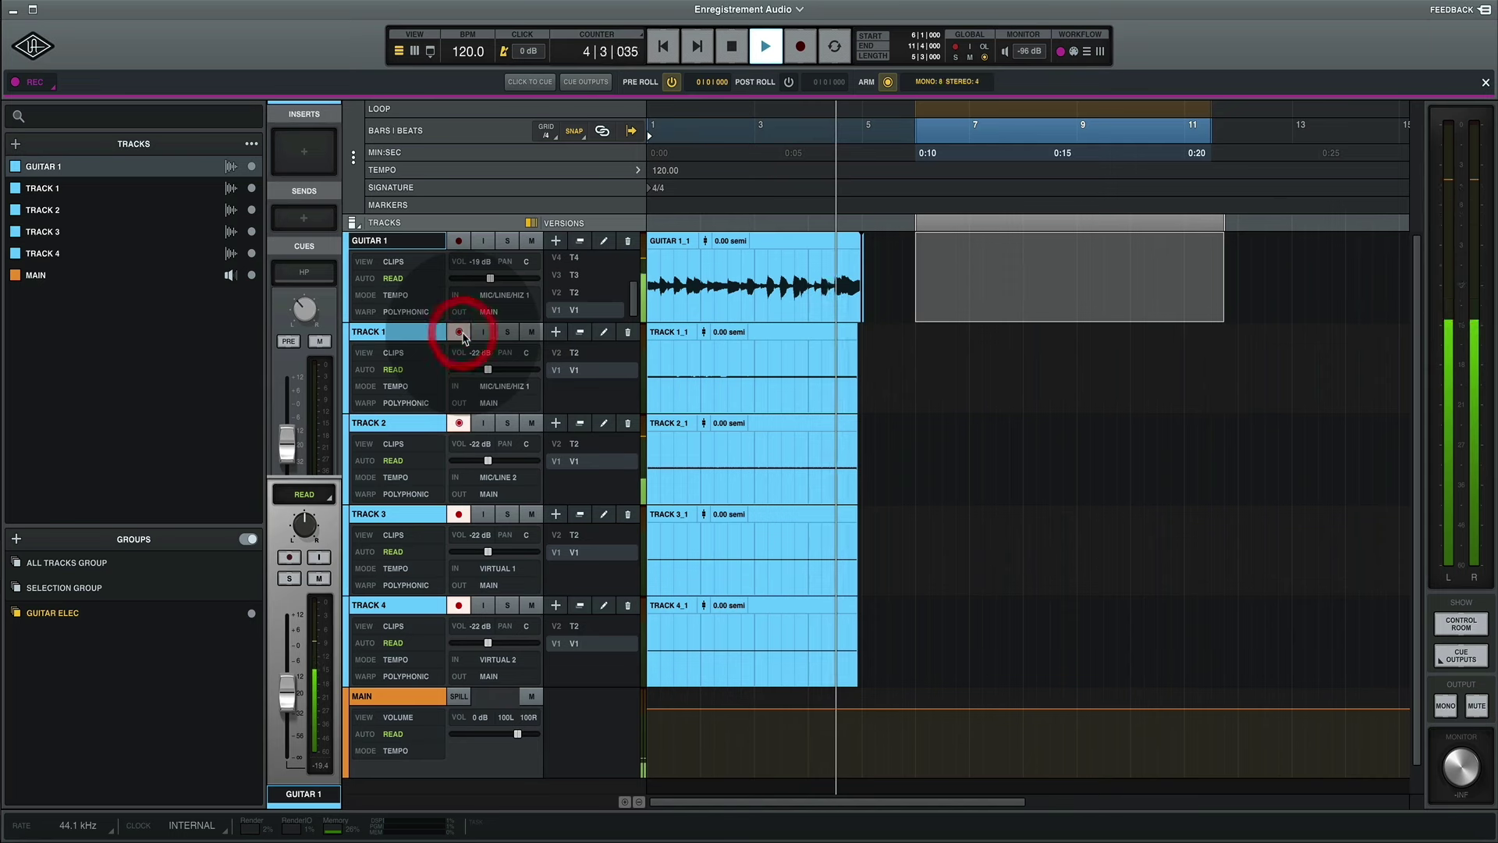
# - Punch TRACK 1 to TRACK 4 into recording near bar 6, punch out around mid-bar 7, and punch in again near bar 9
pyautogui.click(803, 48)
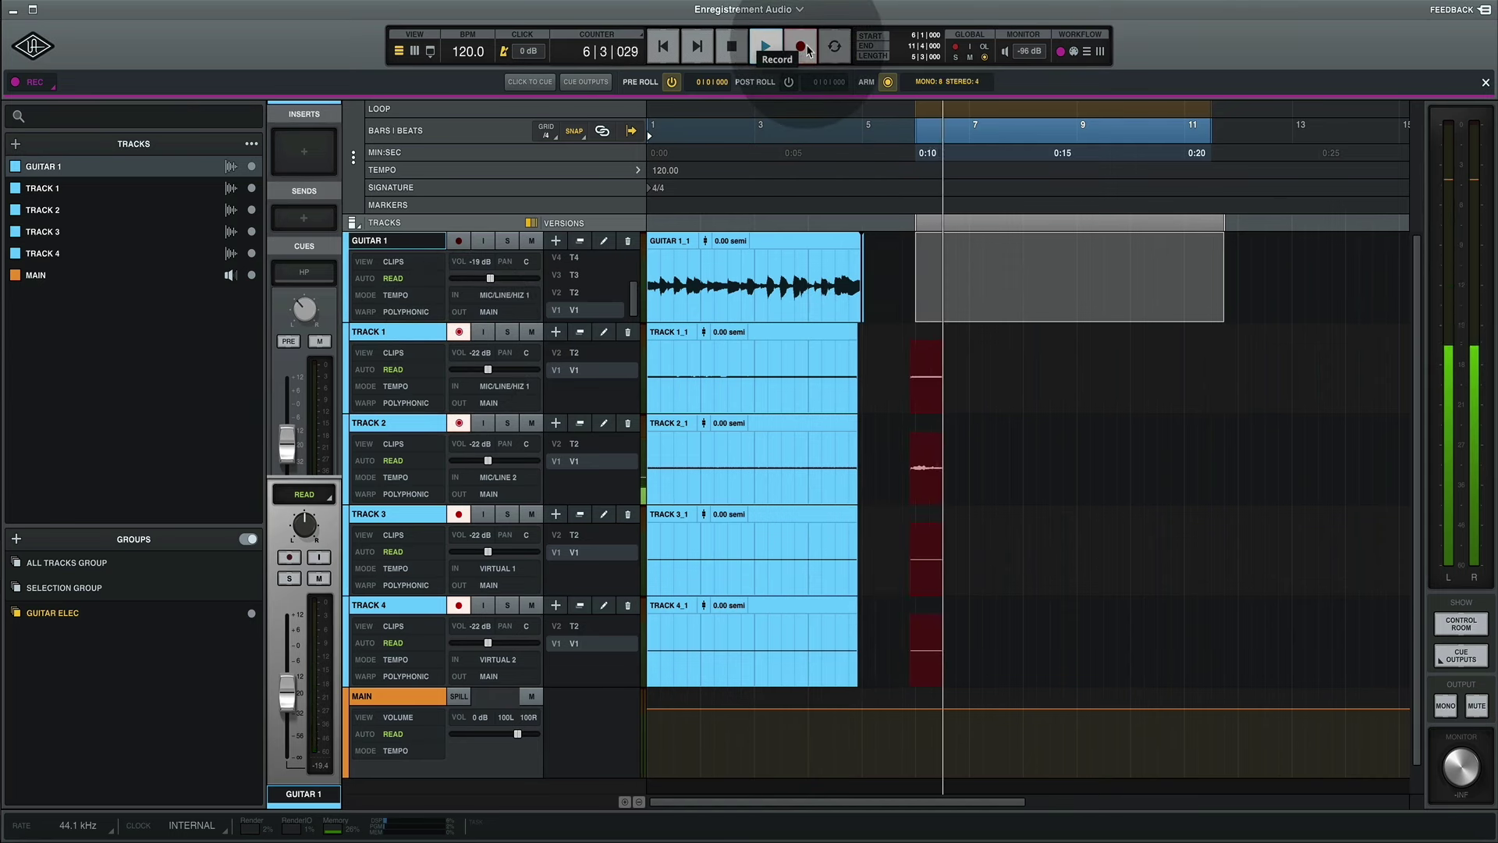
pyautogui.click(804, 48)
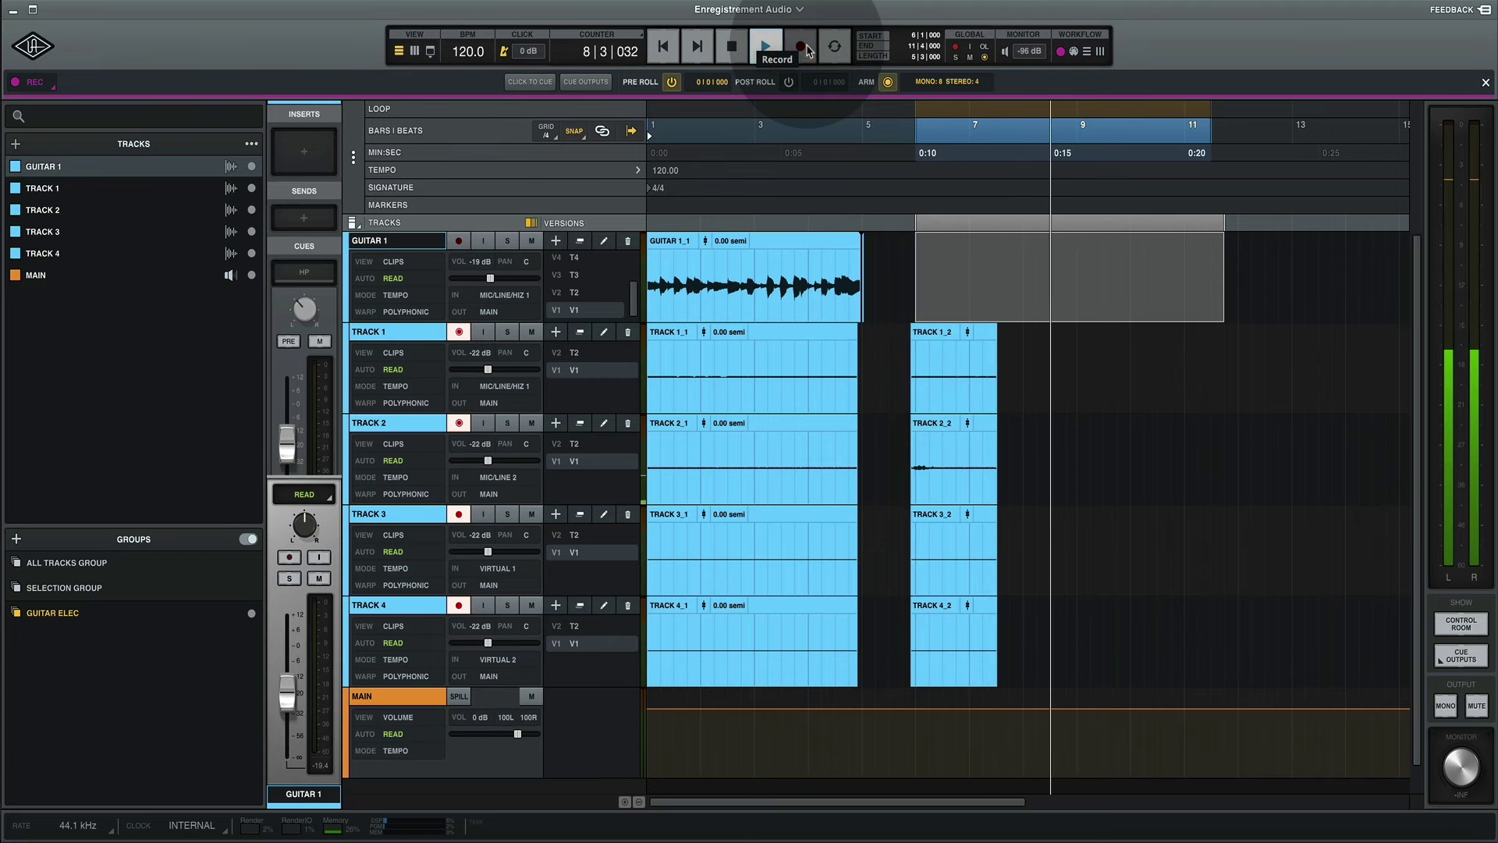
pyautogui.click(804, 48)
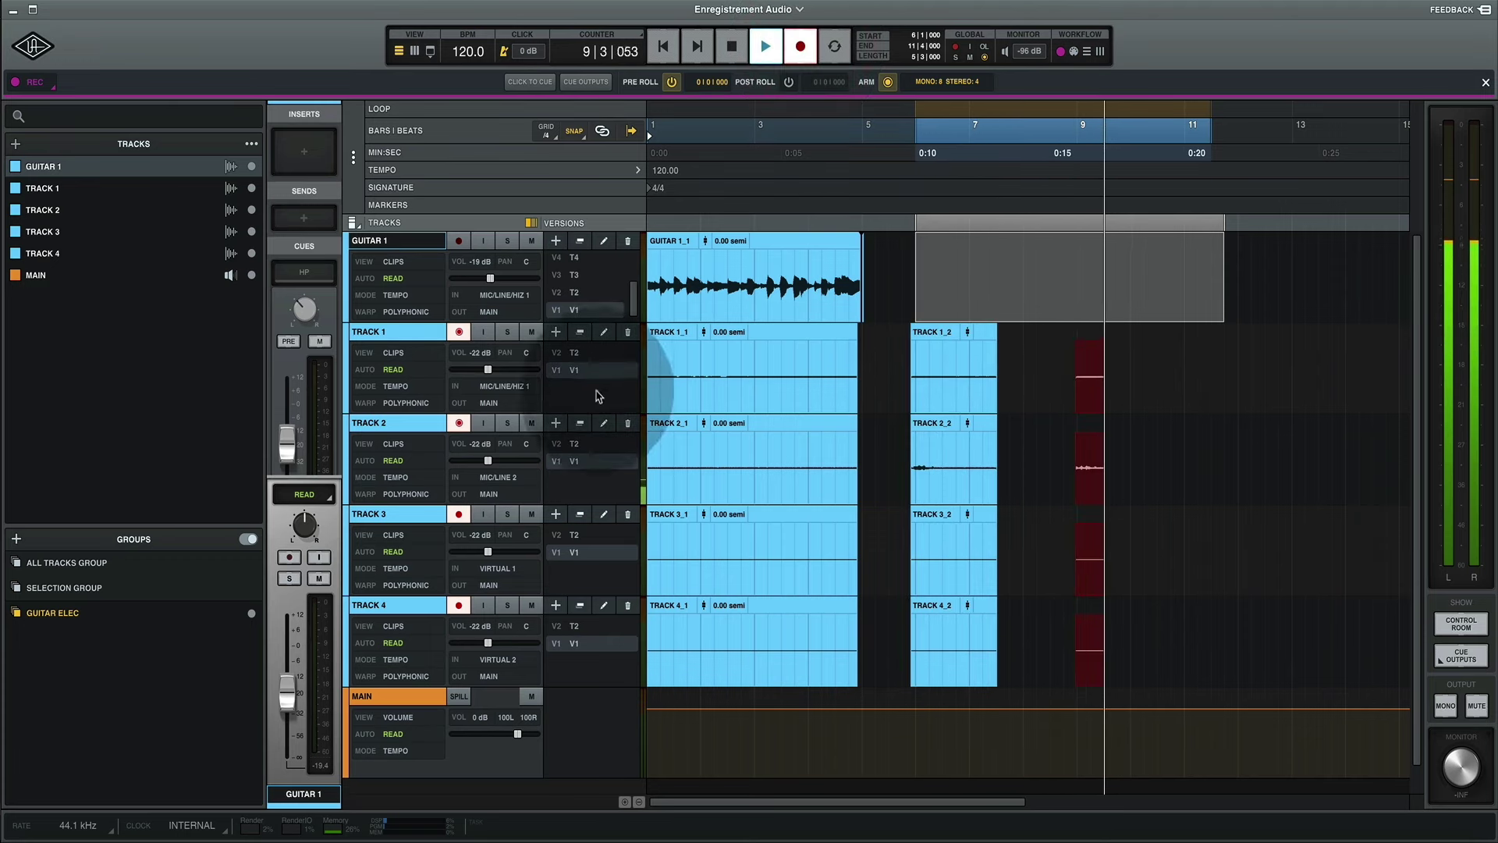
# - Switch the running recording to GUITAR 1 near bar 10, disarm TRACK 2 to TRACK 4, and stop the transport
pyautogui.click(458, 241)
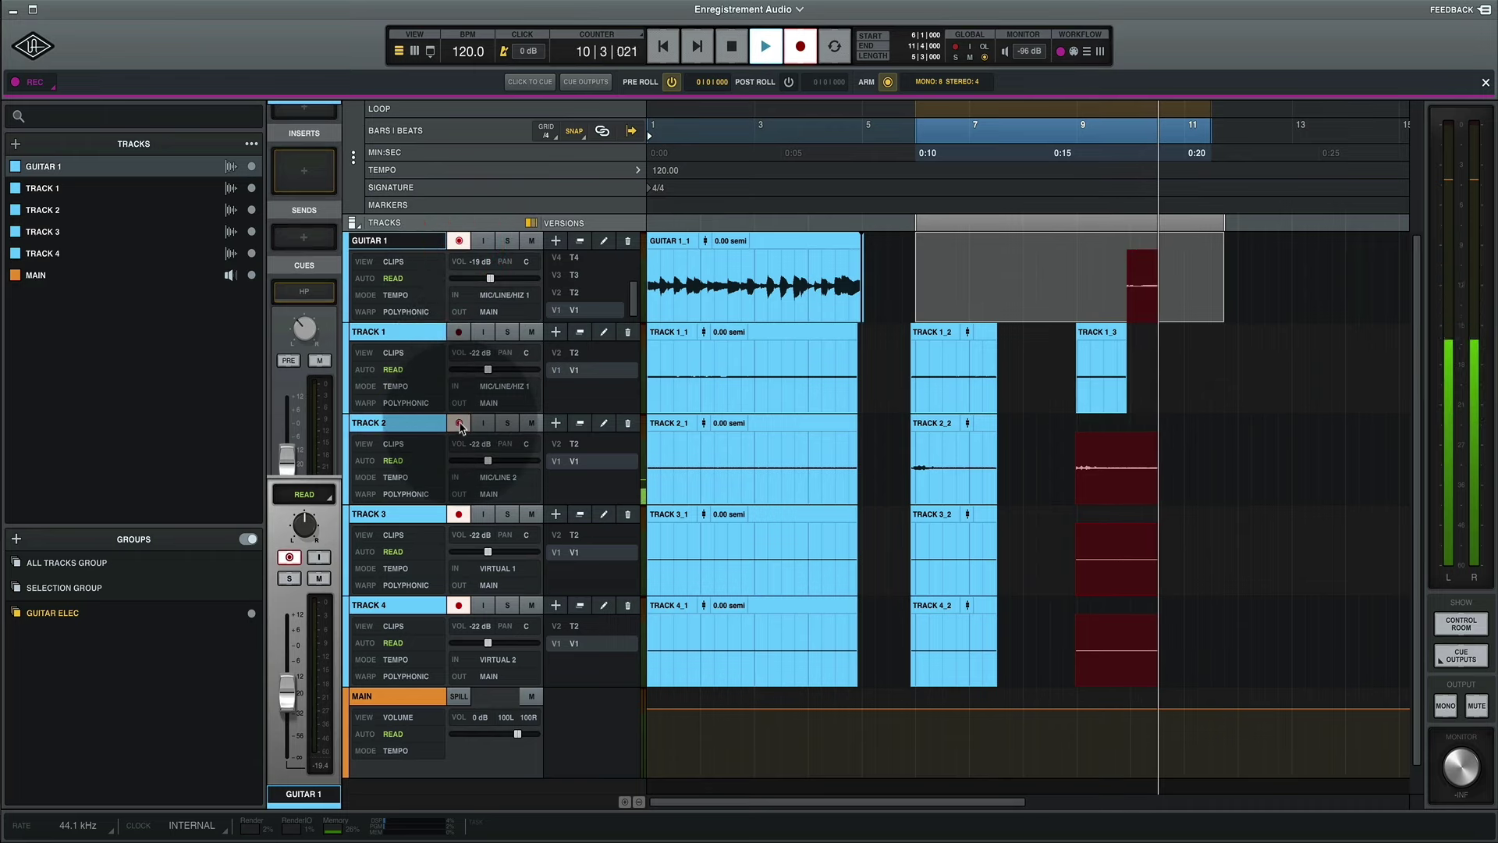
pyautogui.click(459, 423)
pyautogui.press('space')
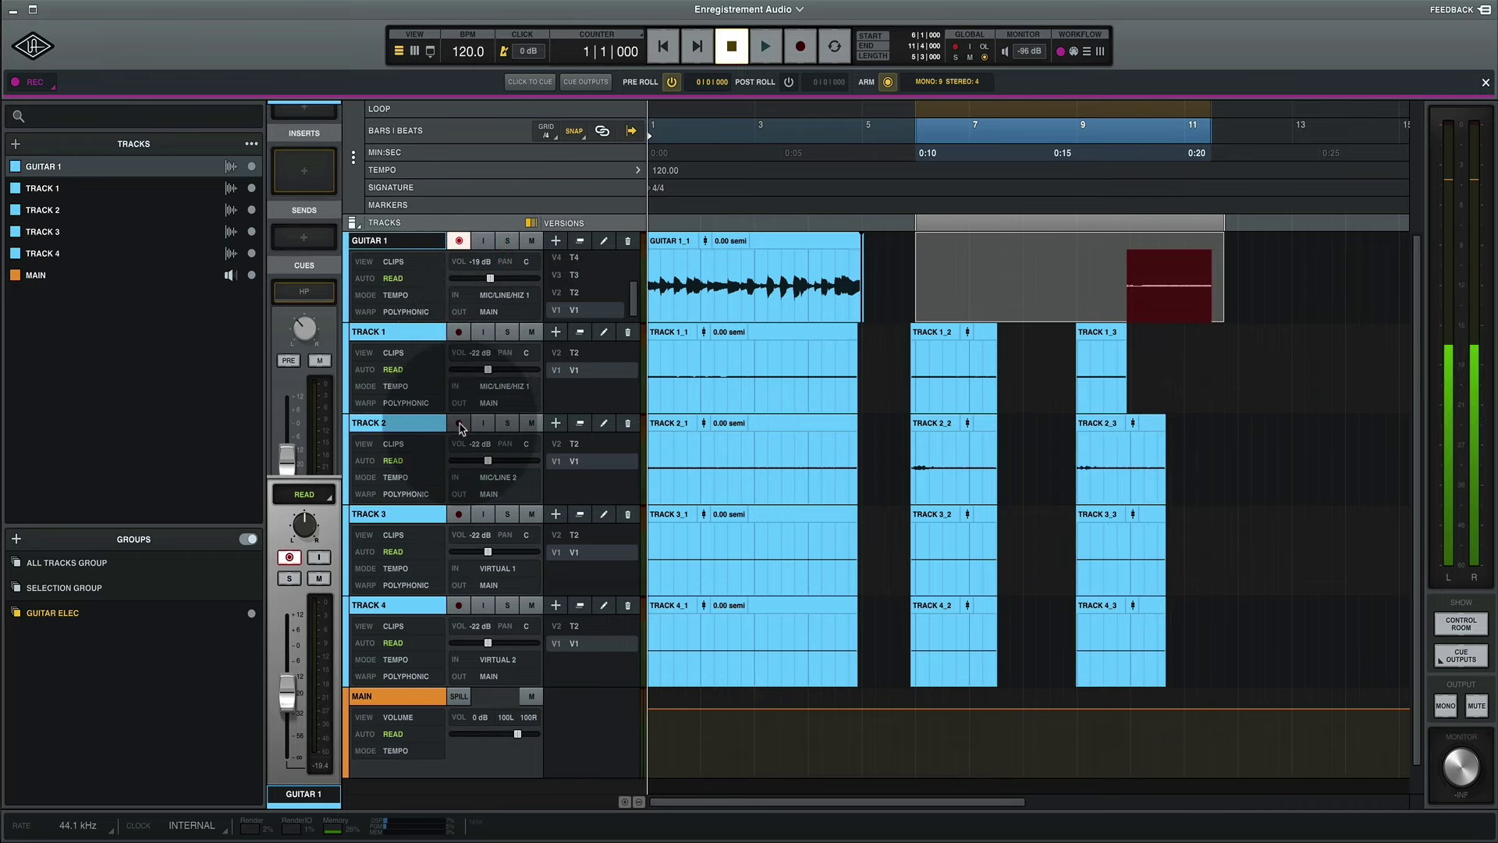